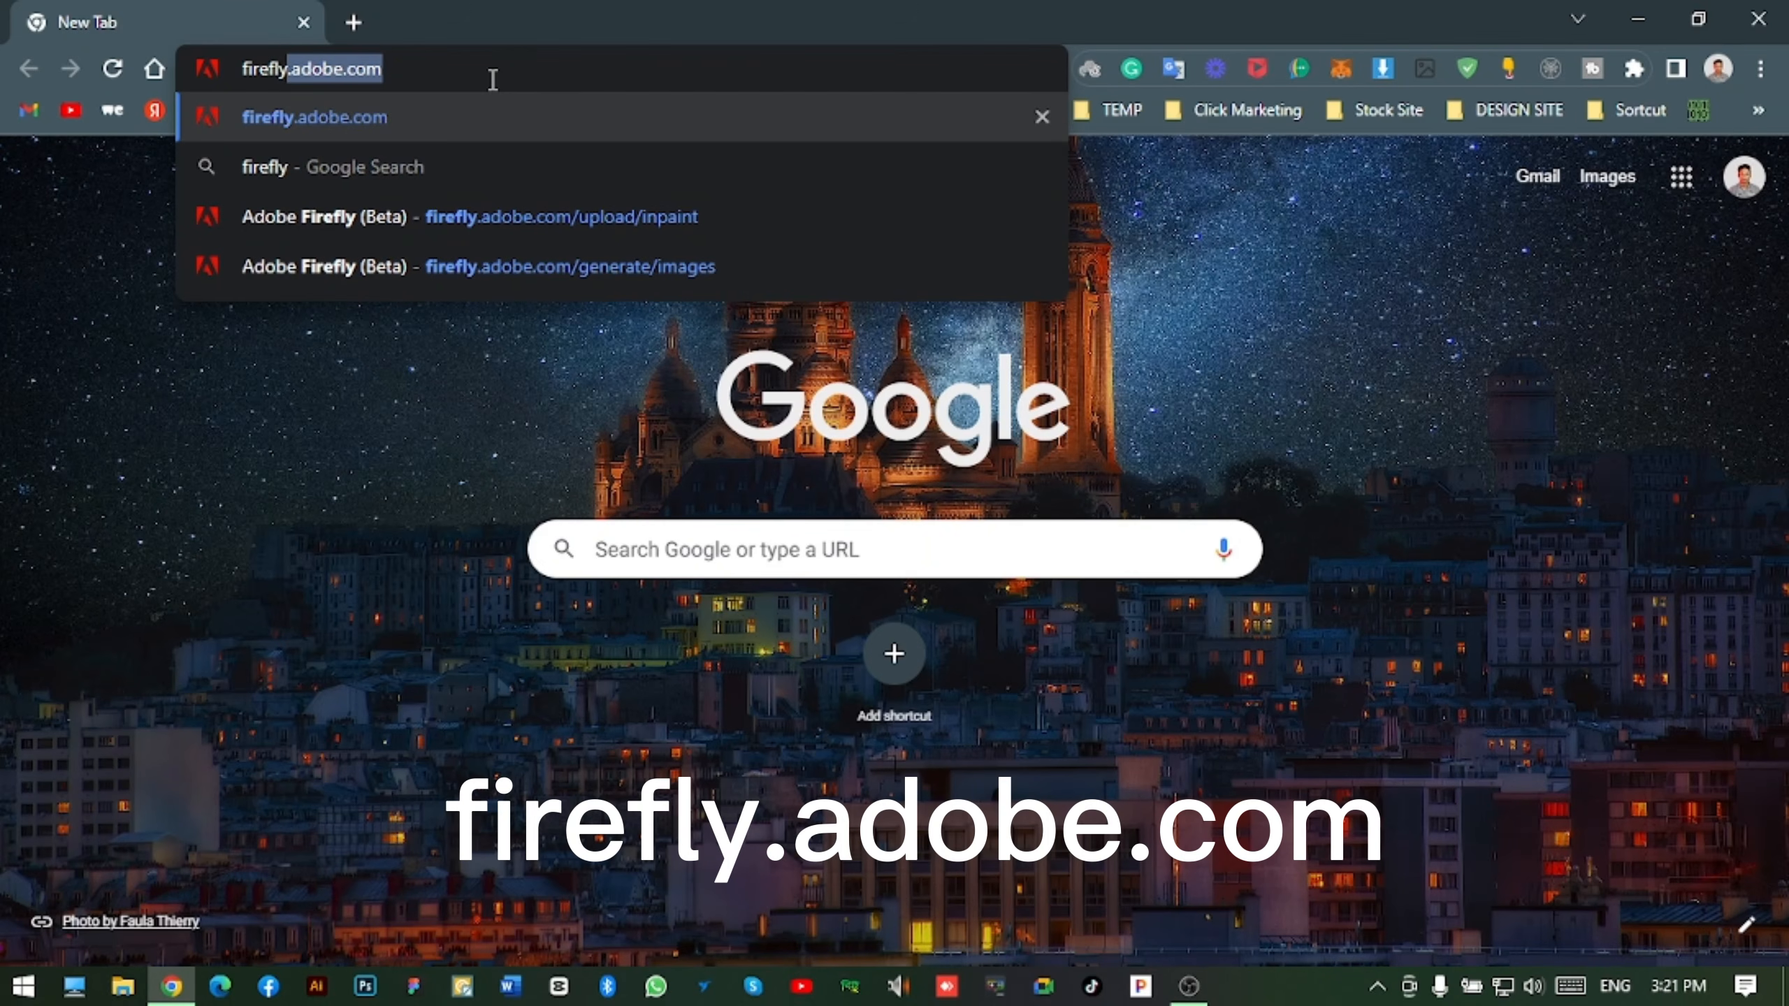
- Open firefly.adobe.com and sign in with the Google account
type(".adobe.com")
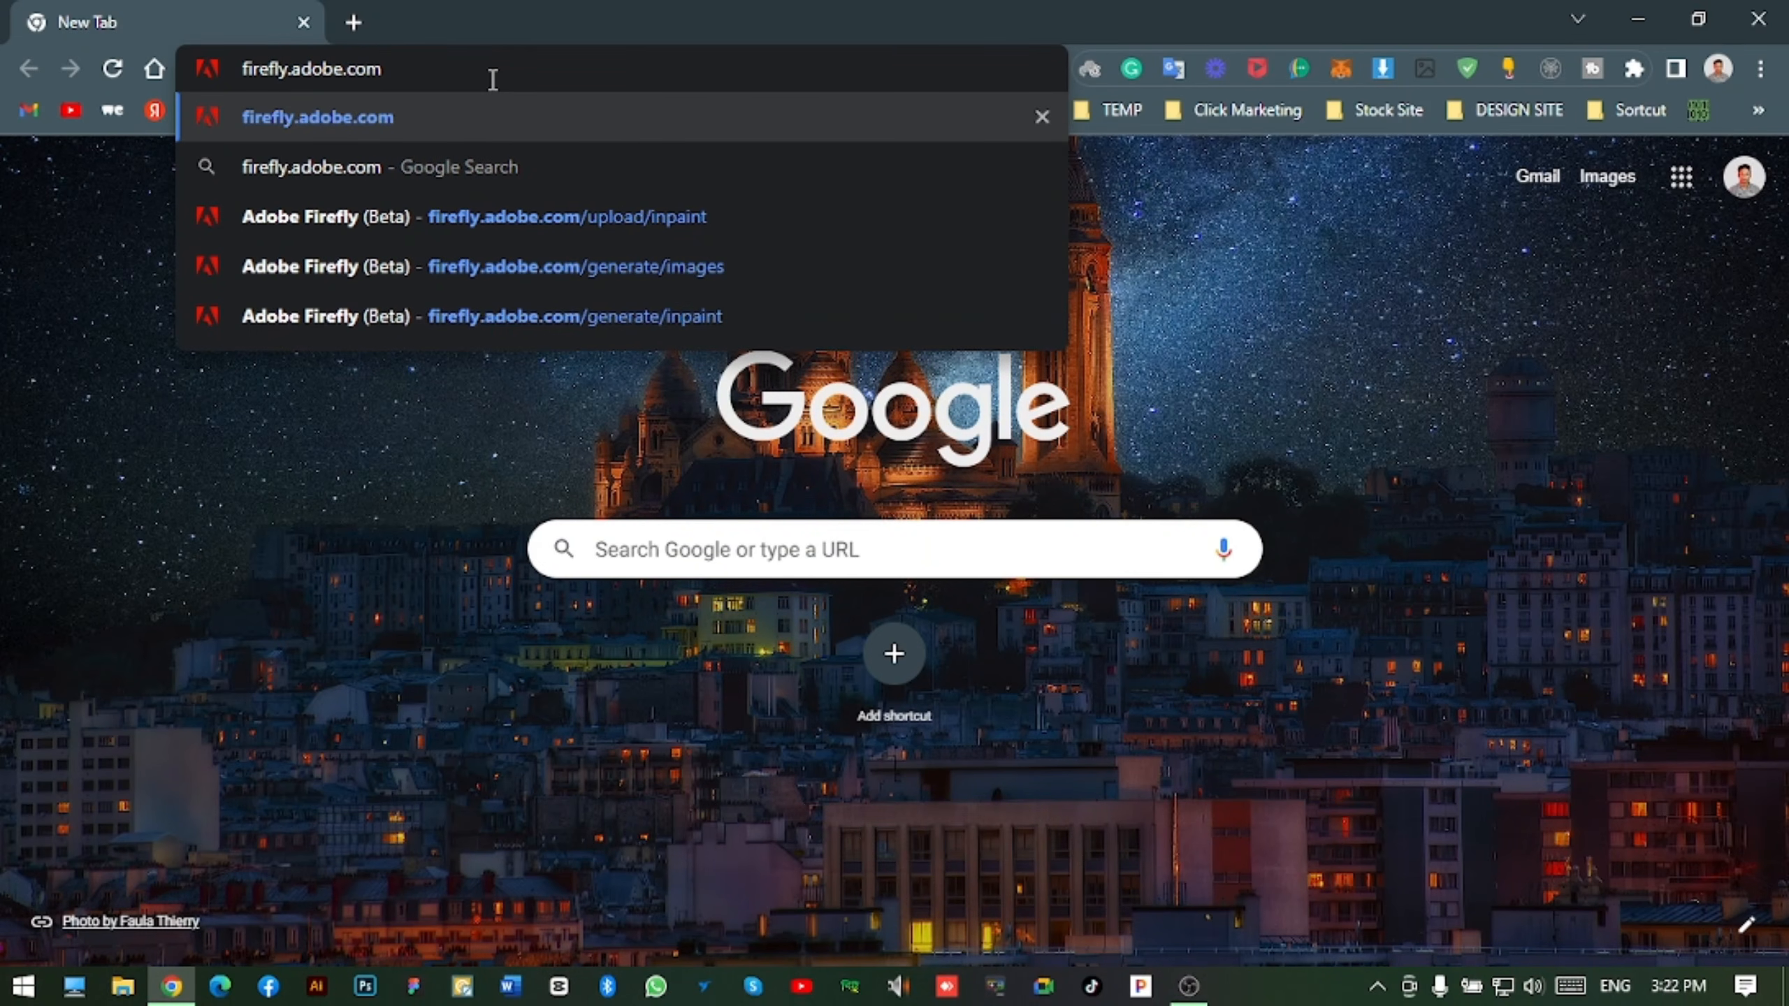
key("Return")
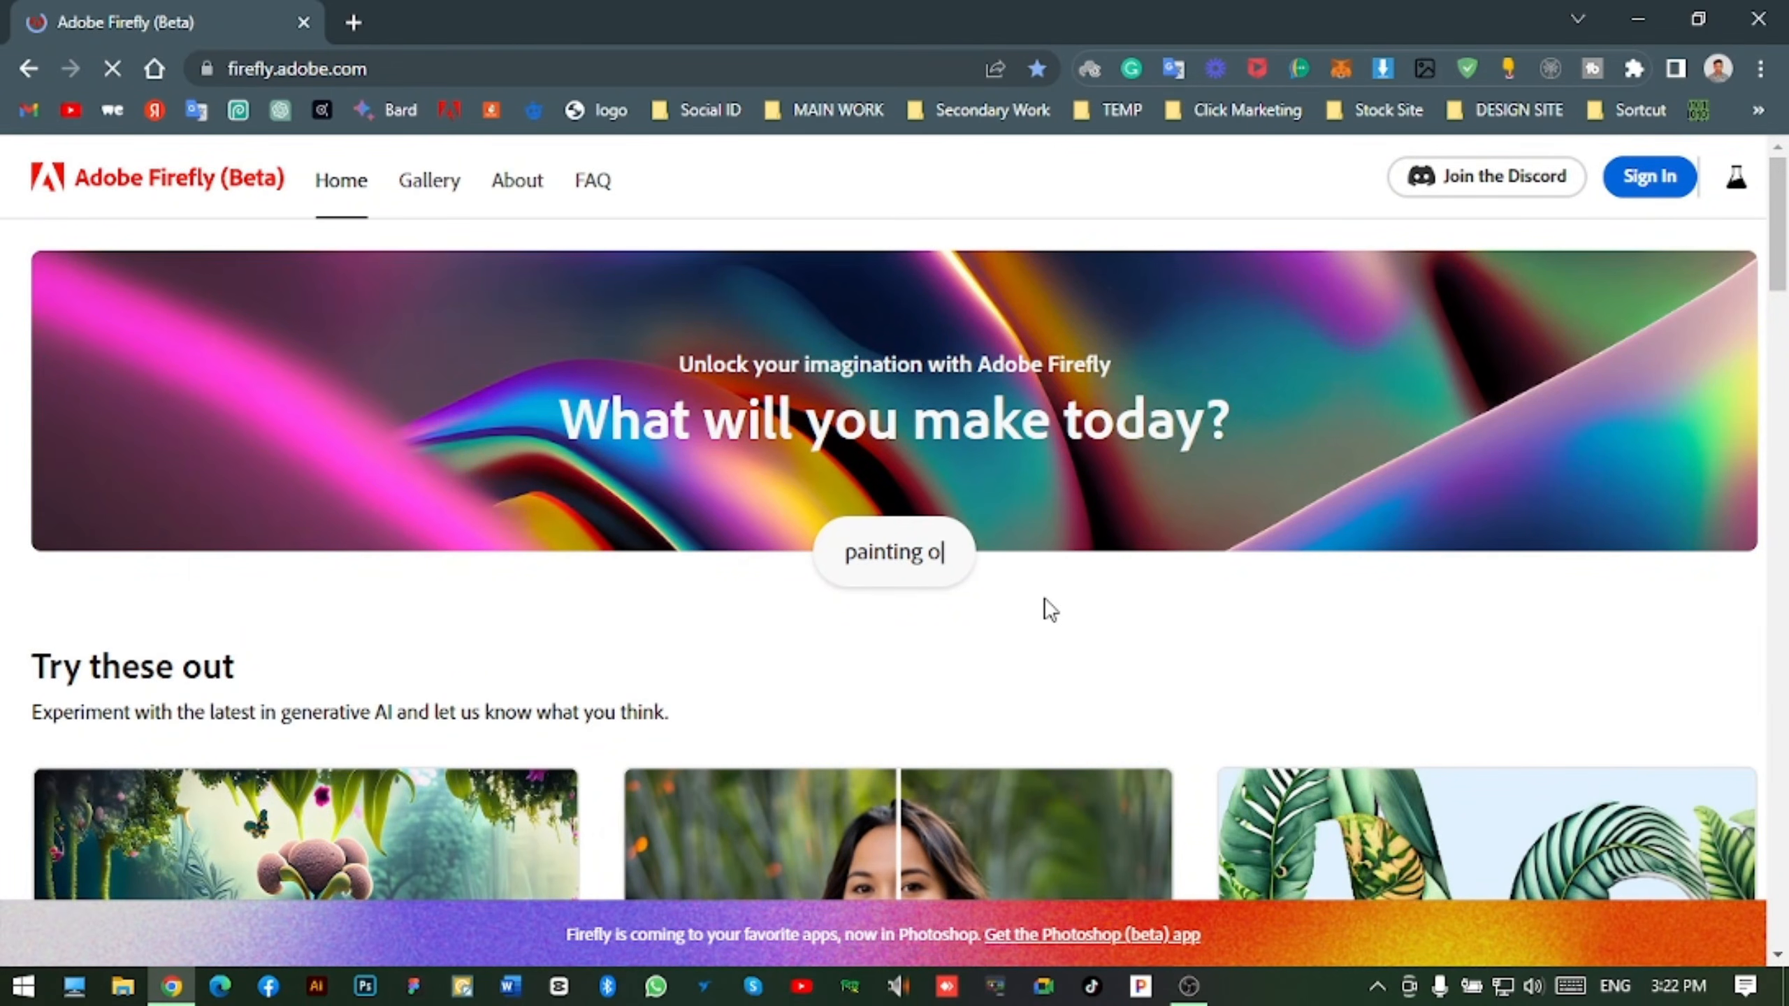
scroll(1161, 562, "down", 5)
scroll(1191, 595, "up", 5)
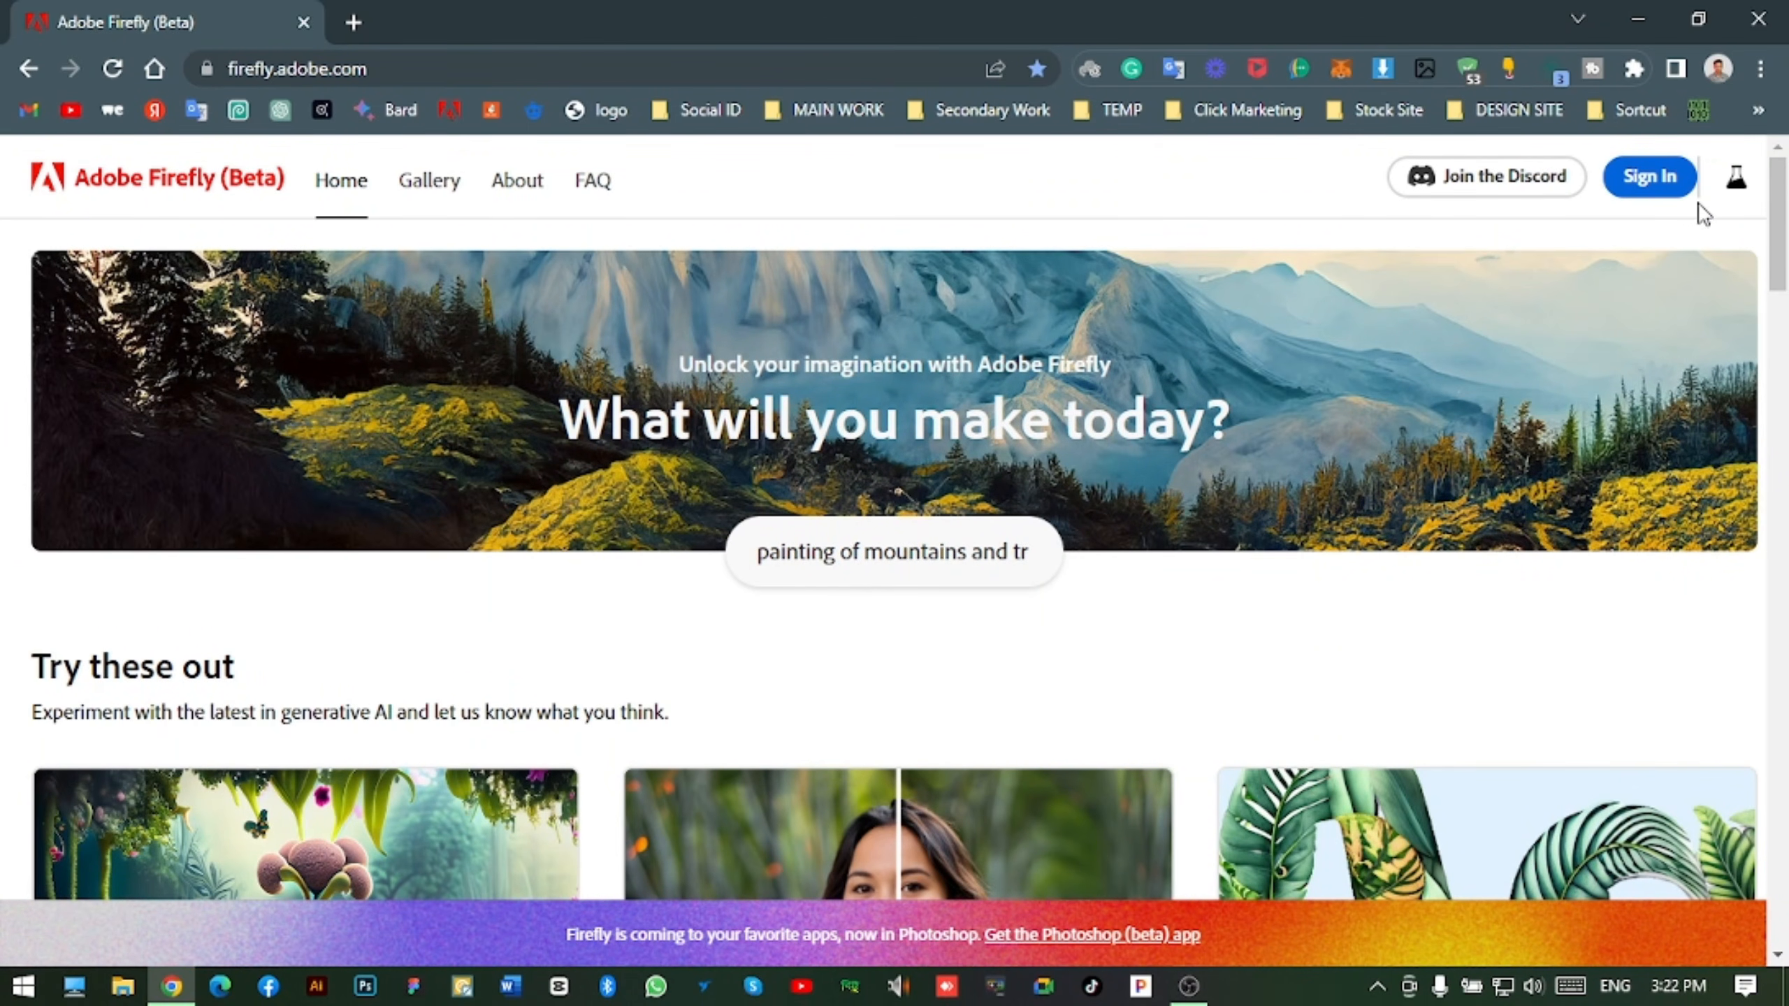
left_click(1648, 180)
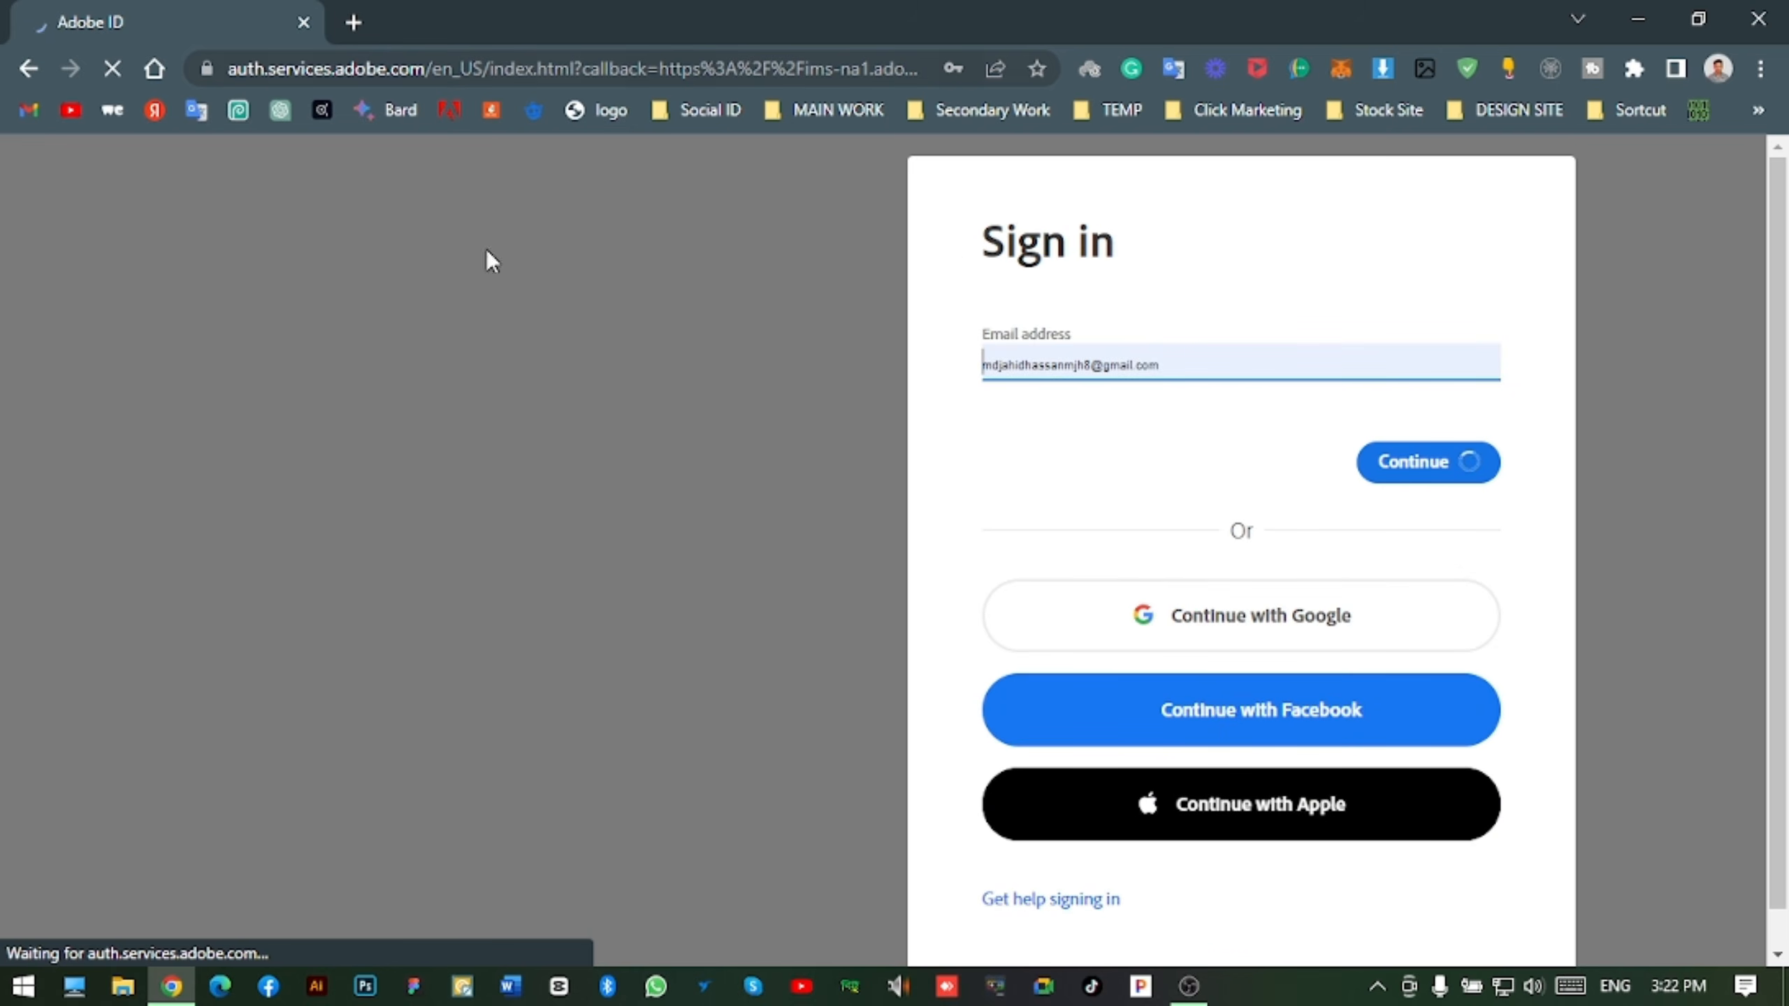
left_click(1266, 619)
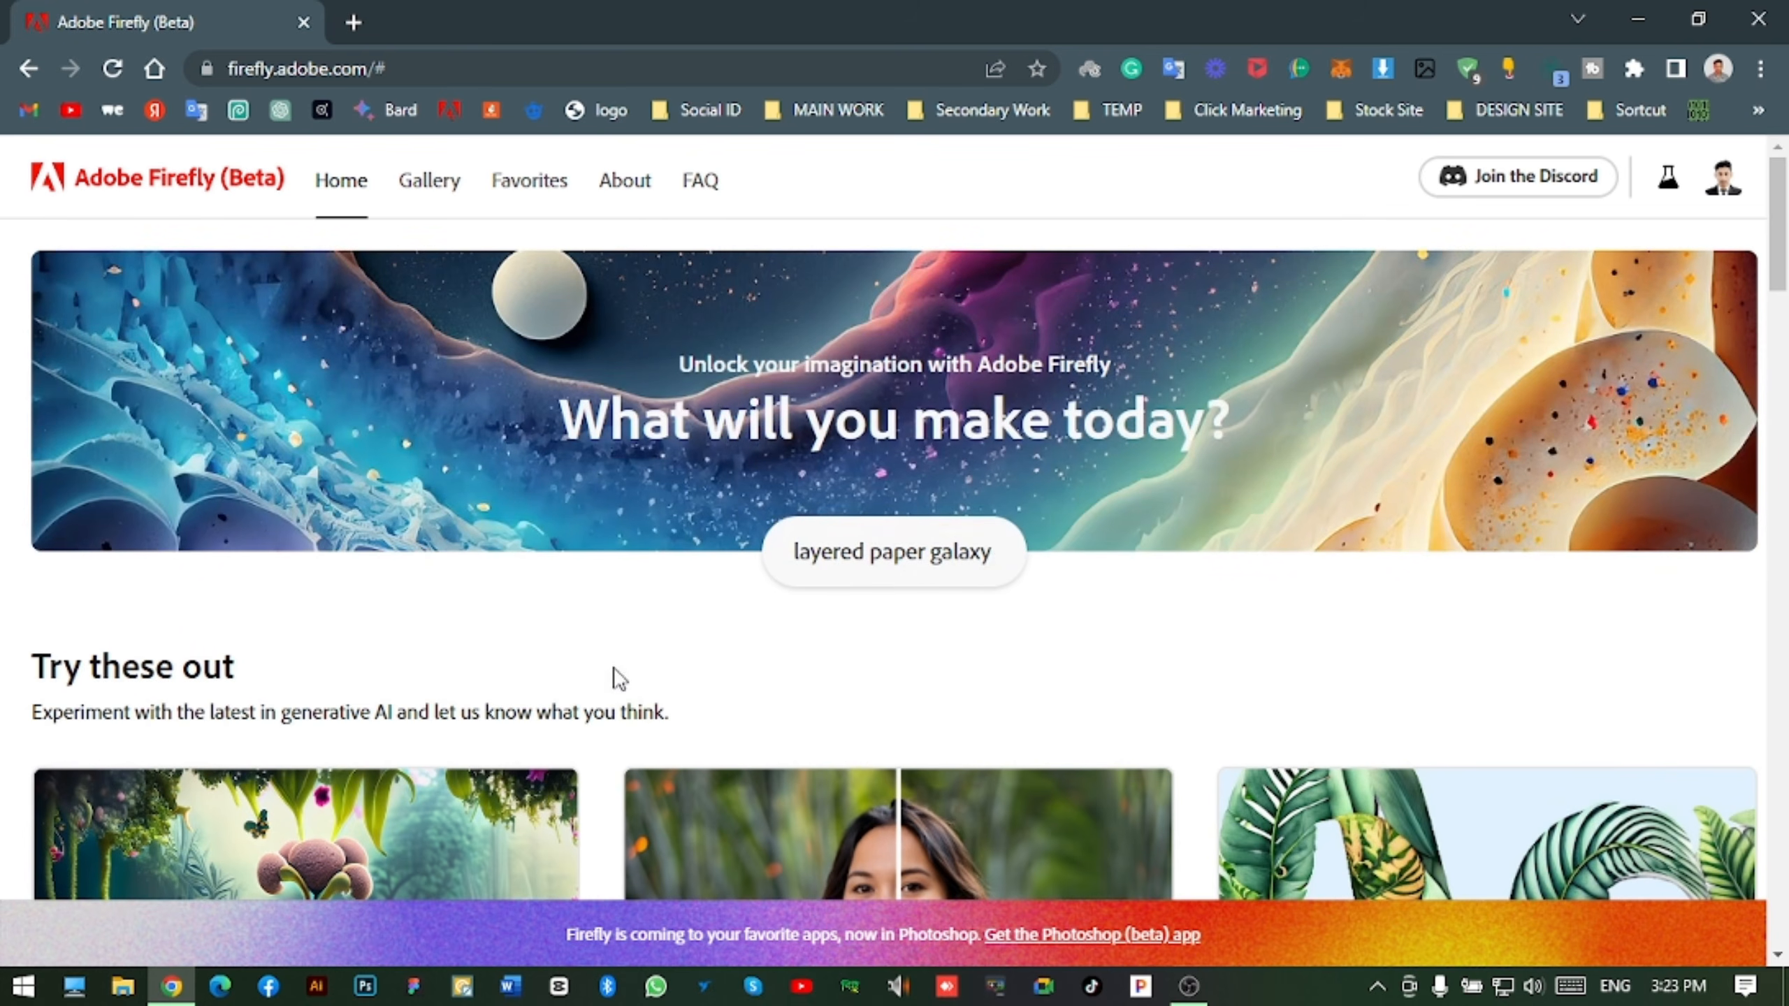
- Look through the home page's generative tool cards, the Get inspired gallery examples and the In exploration features
scroll(617, 680, "down", 5)
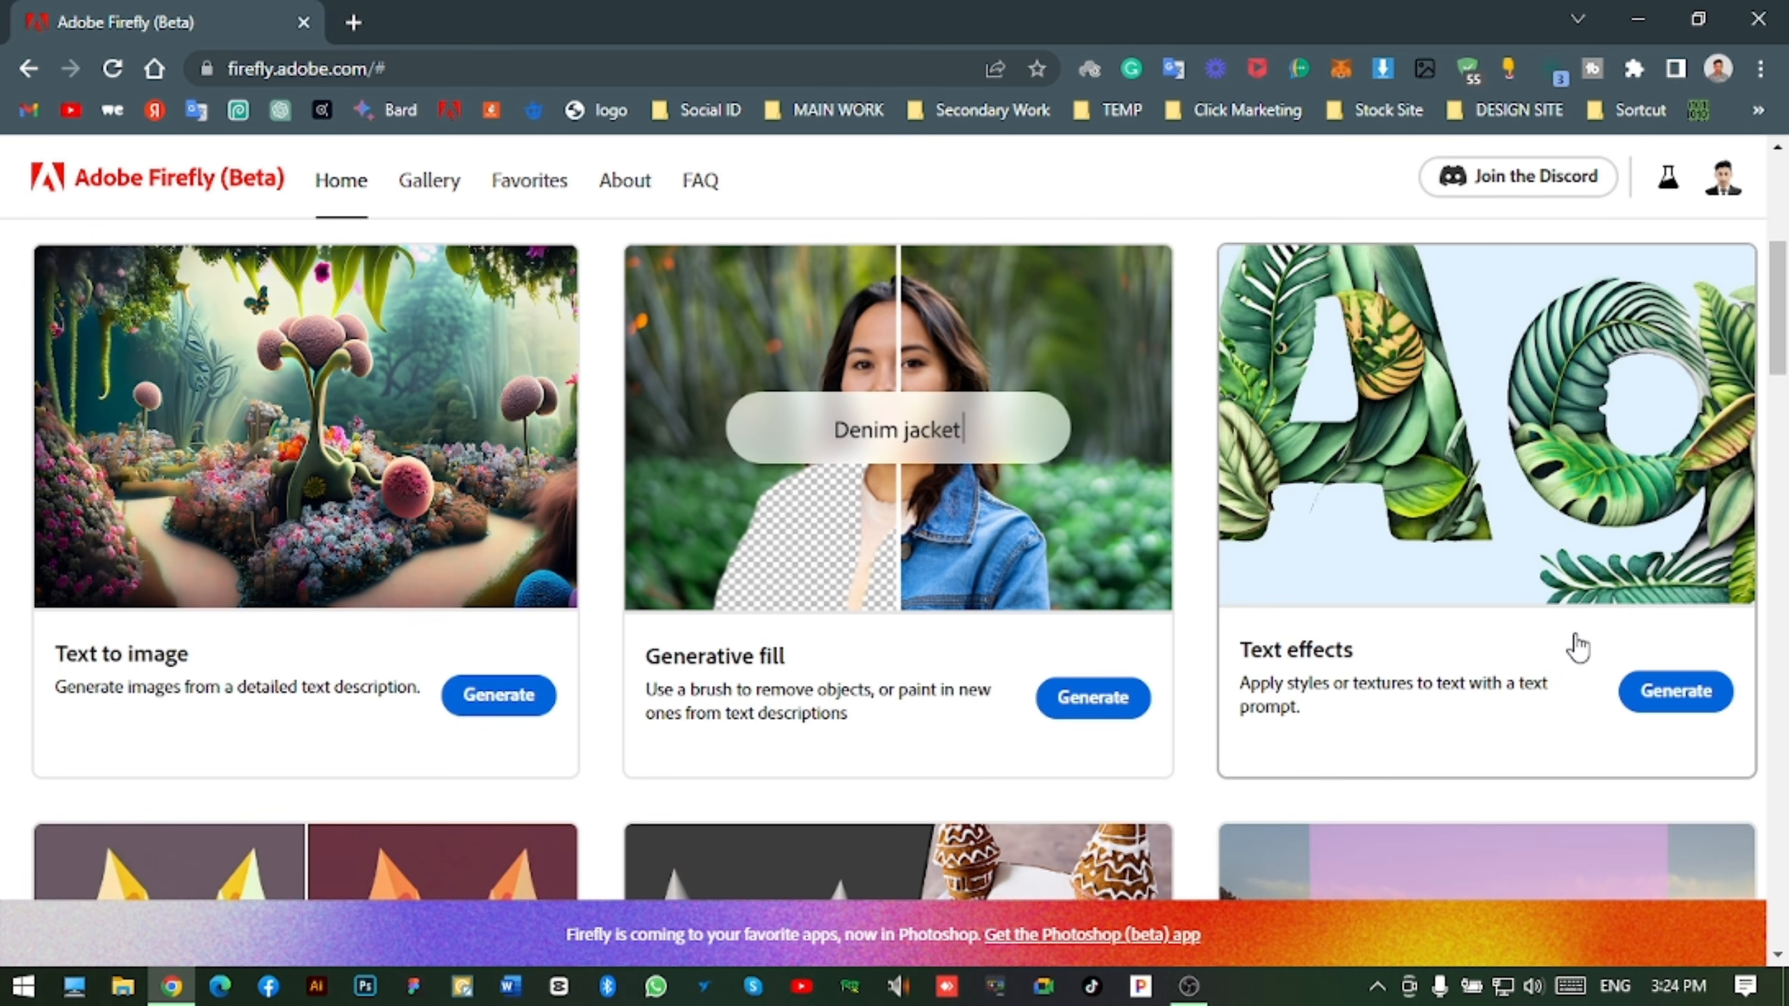
scroll(1598, 623, "down", 5)
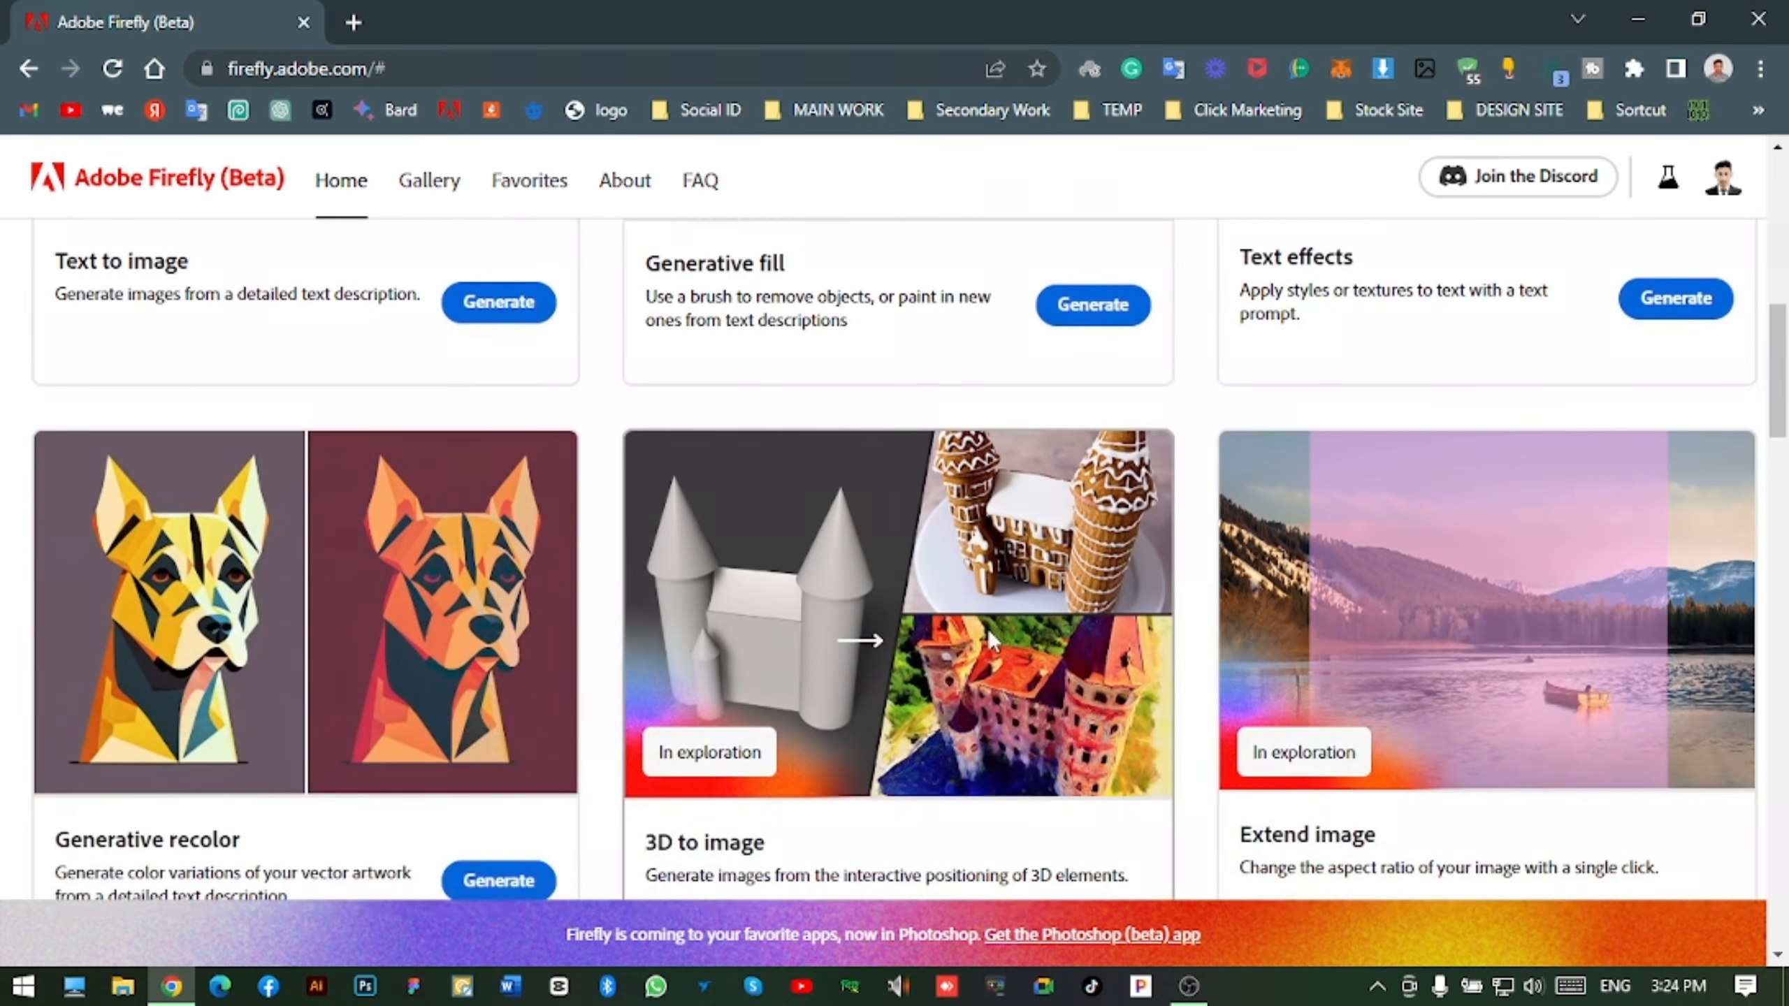
scroll(528, 751, "down", 2)
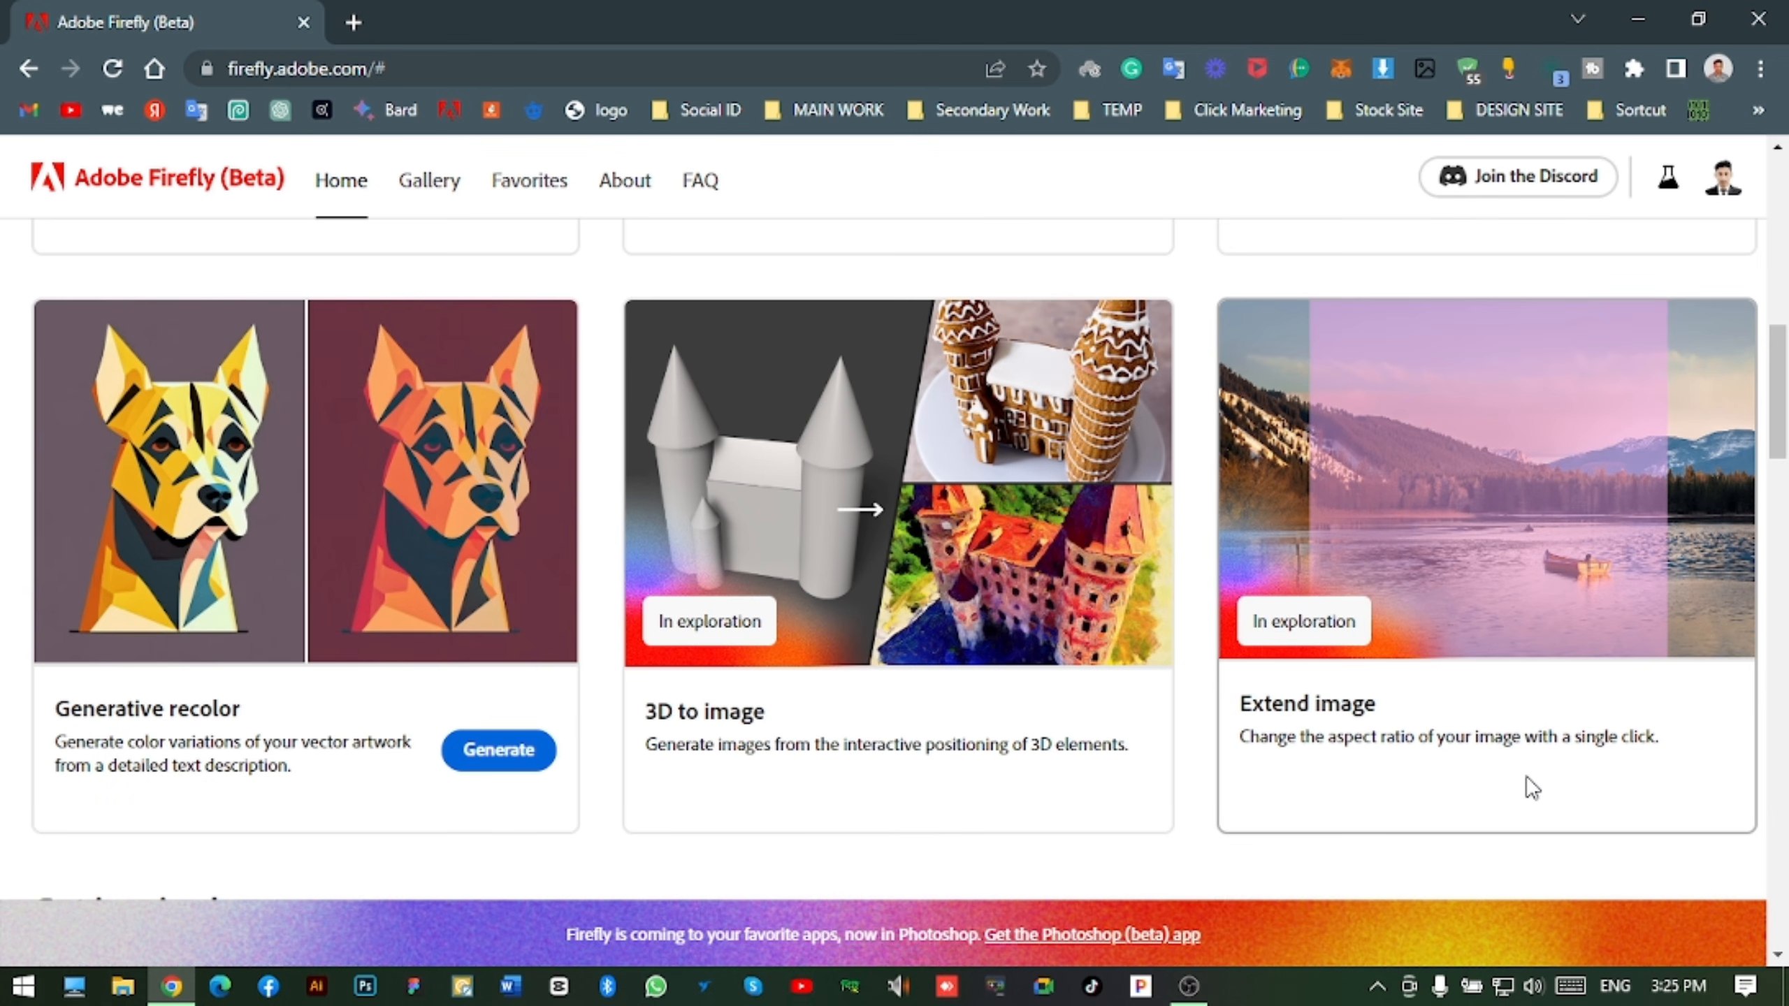
scroll(1170, 710, "up", 2)
scroll(1186, 692, "down", 5)
scroll(638, 568, "down", 3)
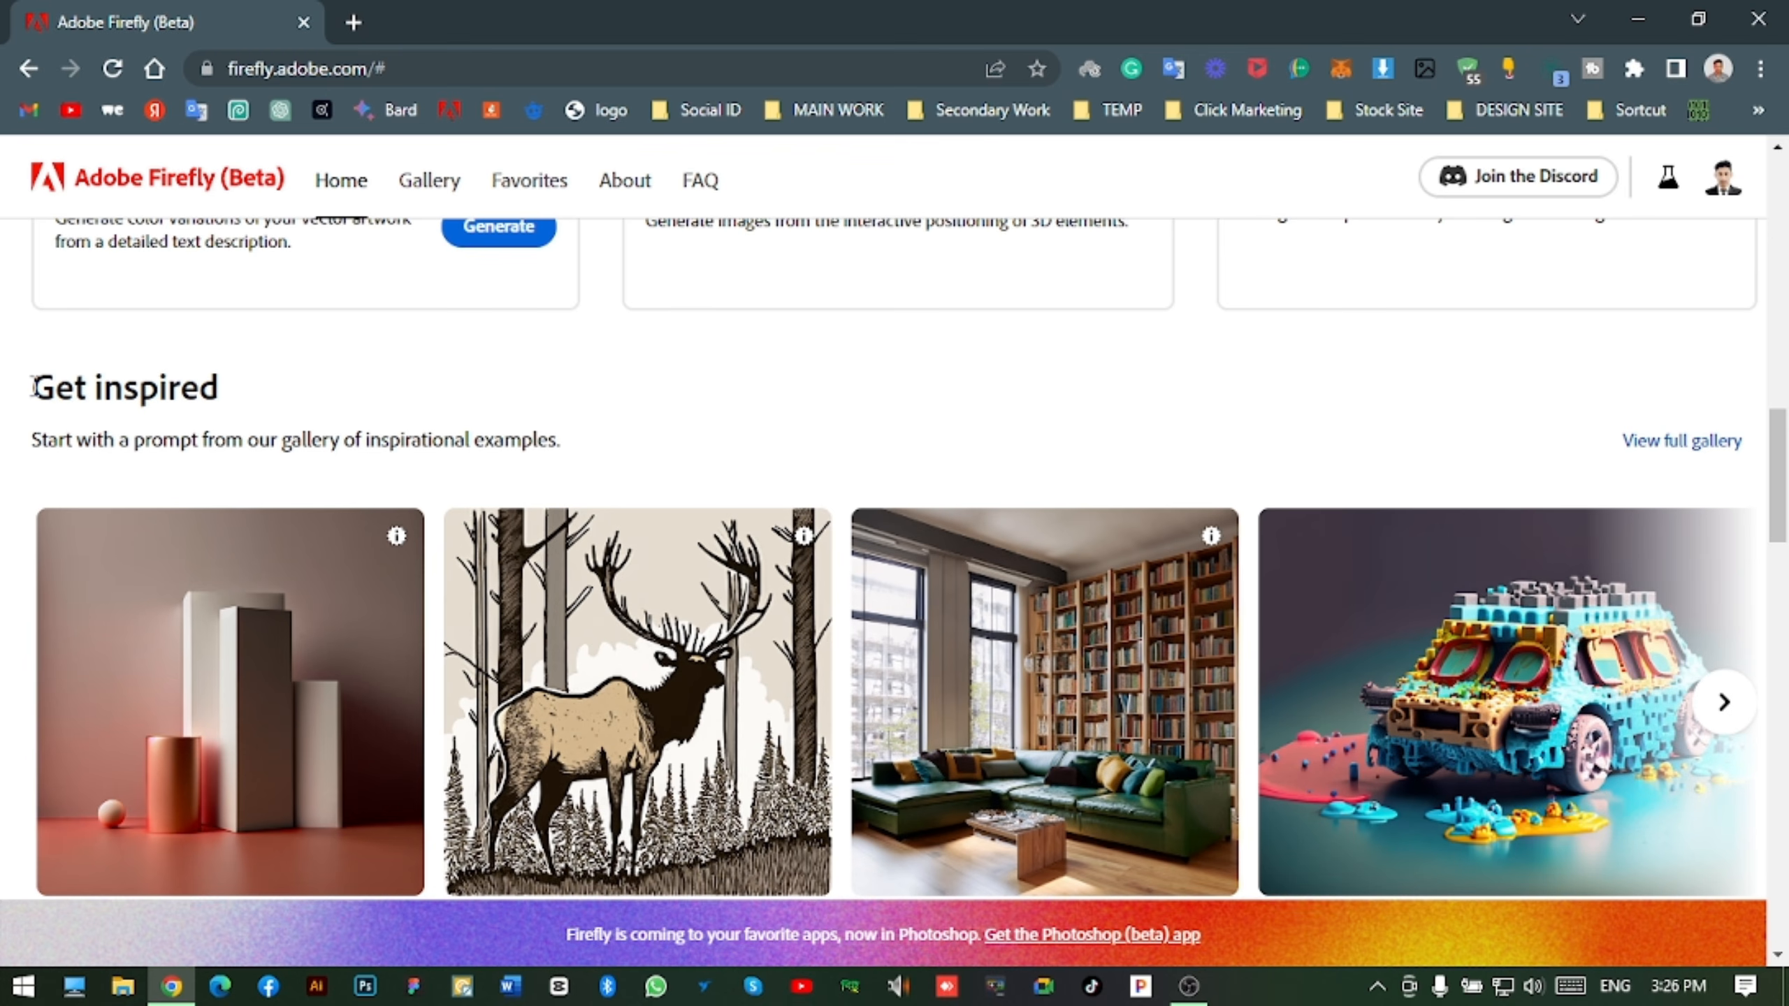
scroll(3, 494, "down", 4)
scroll(7, 662, "up", 2)
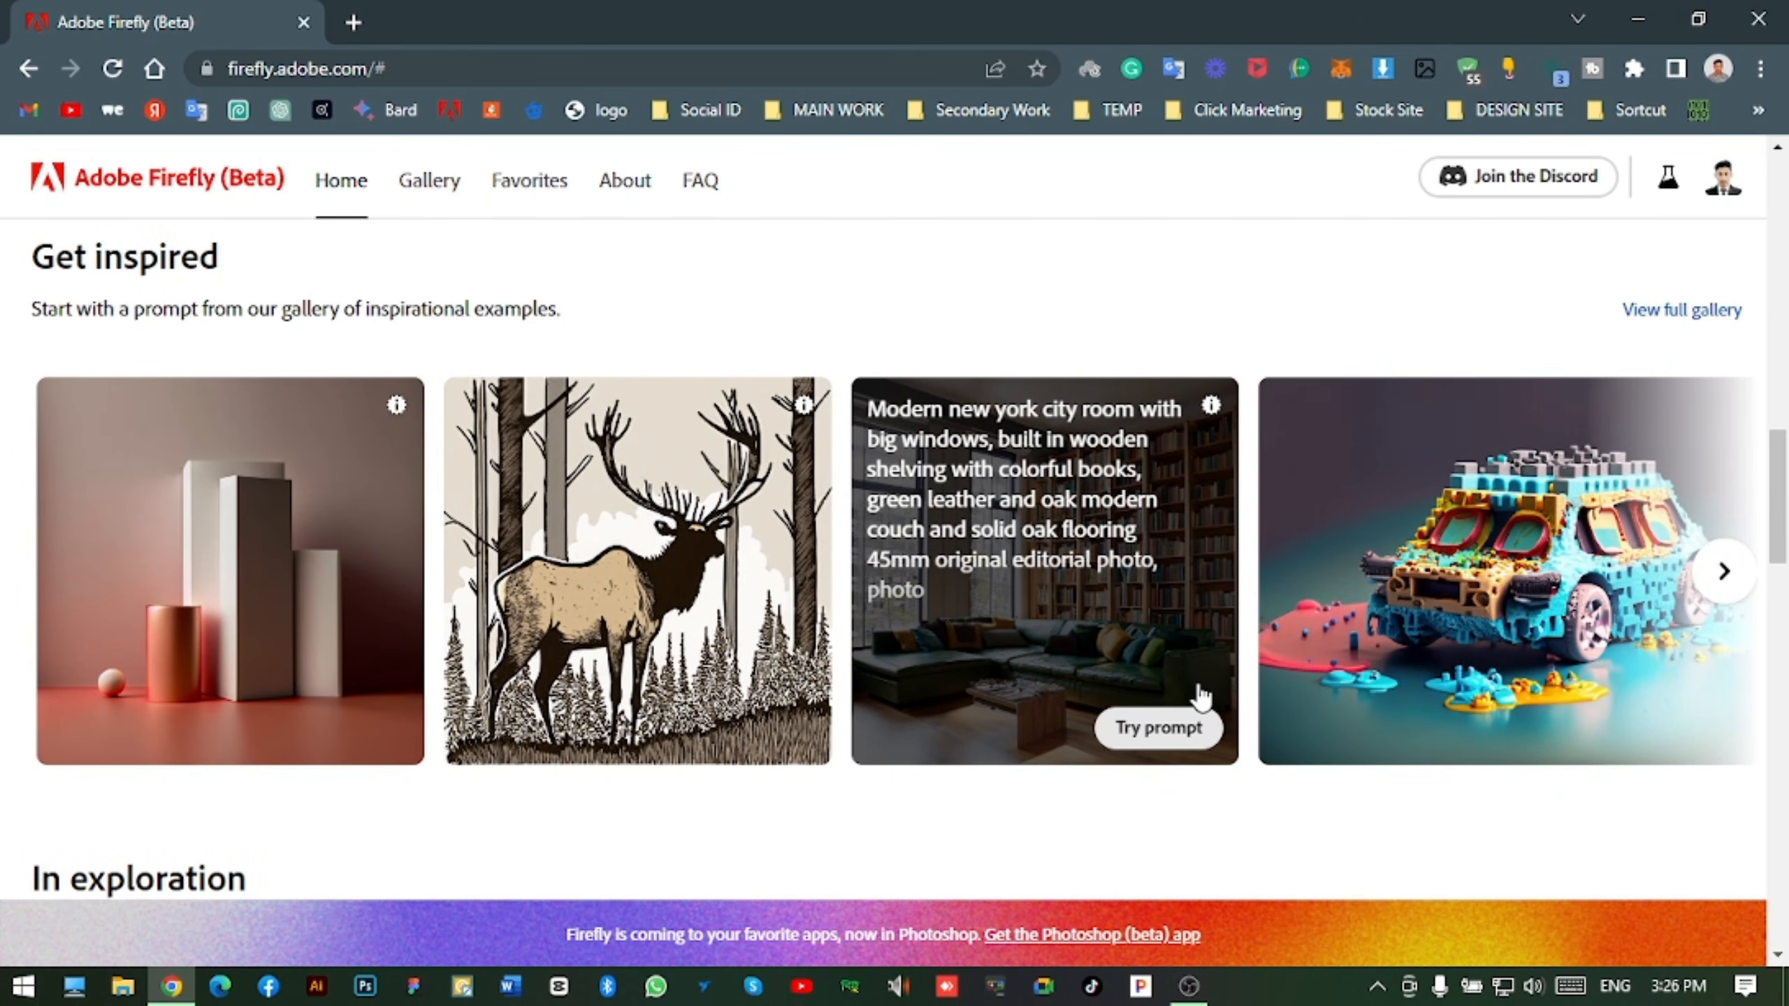
scroll(6, 751, "down", 12)
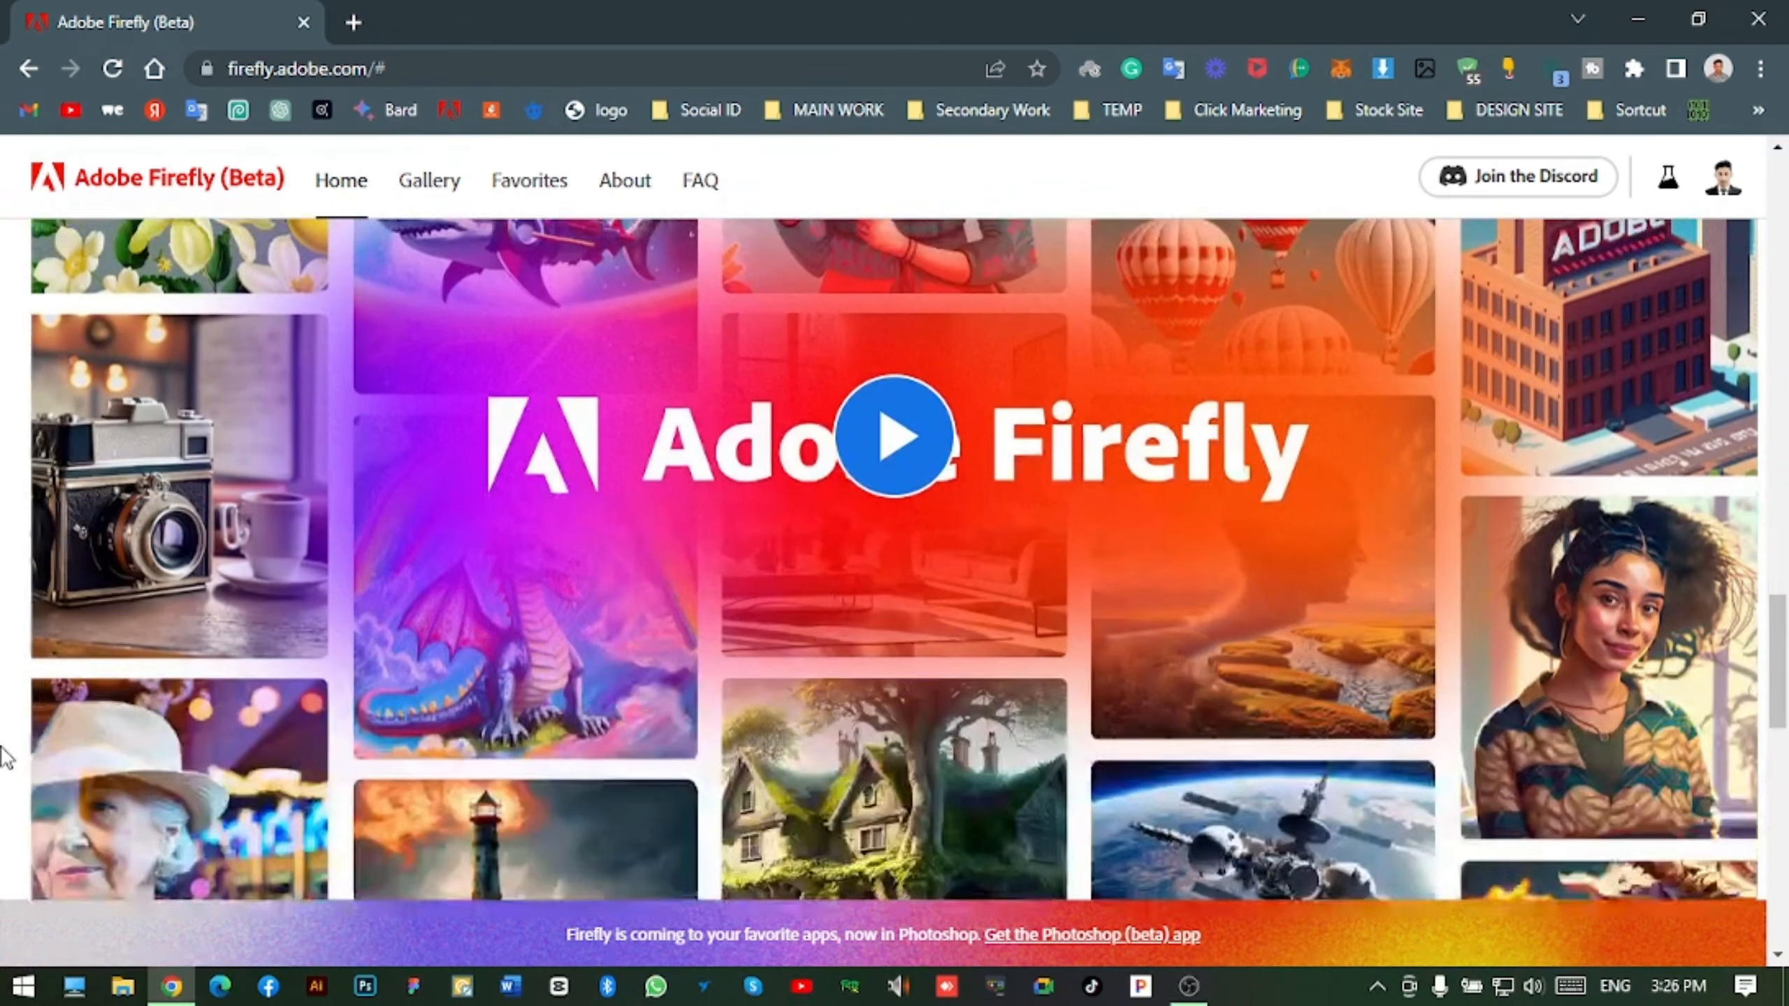
scroll(6, 758, "down", 10)
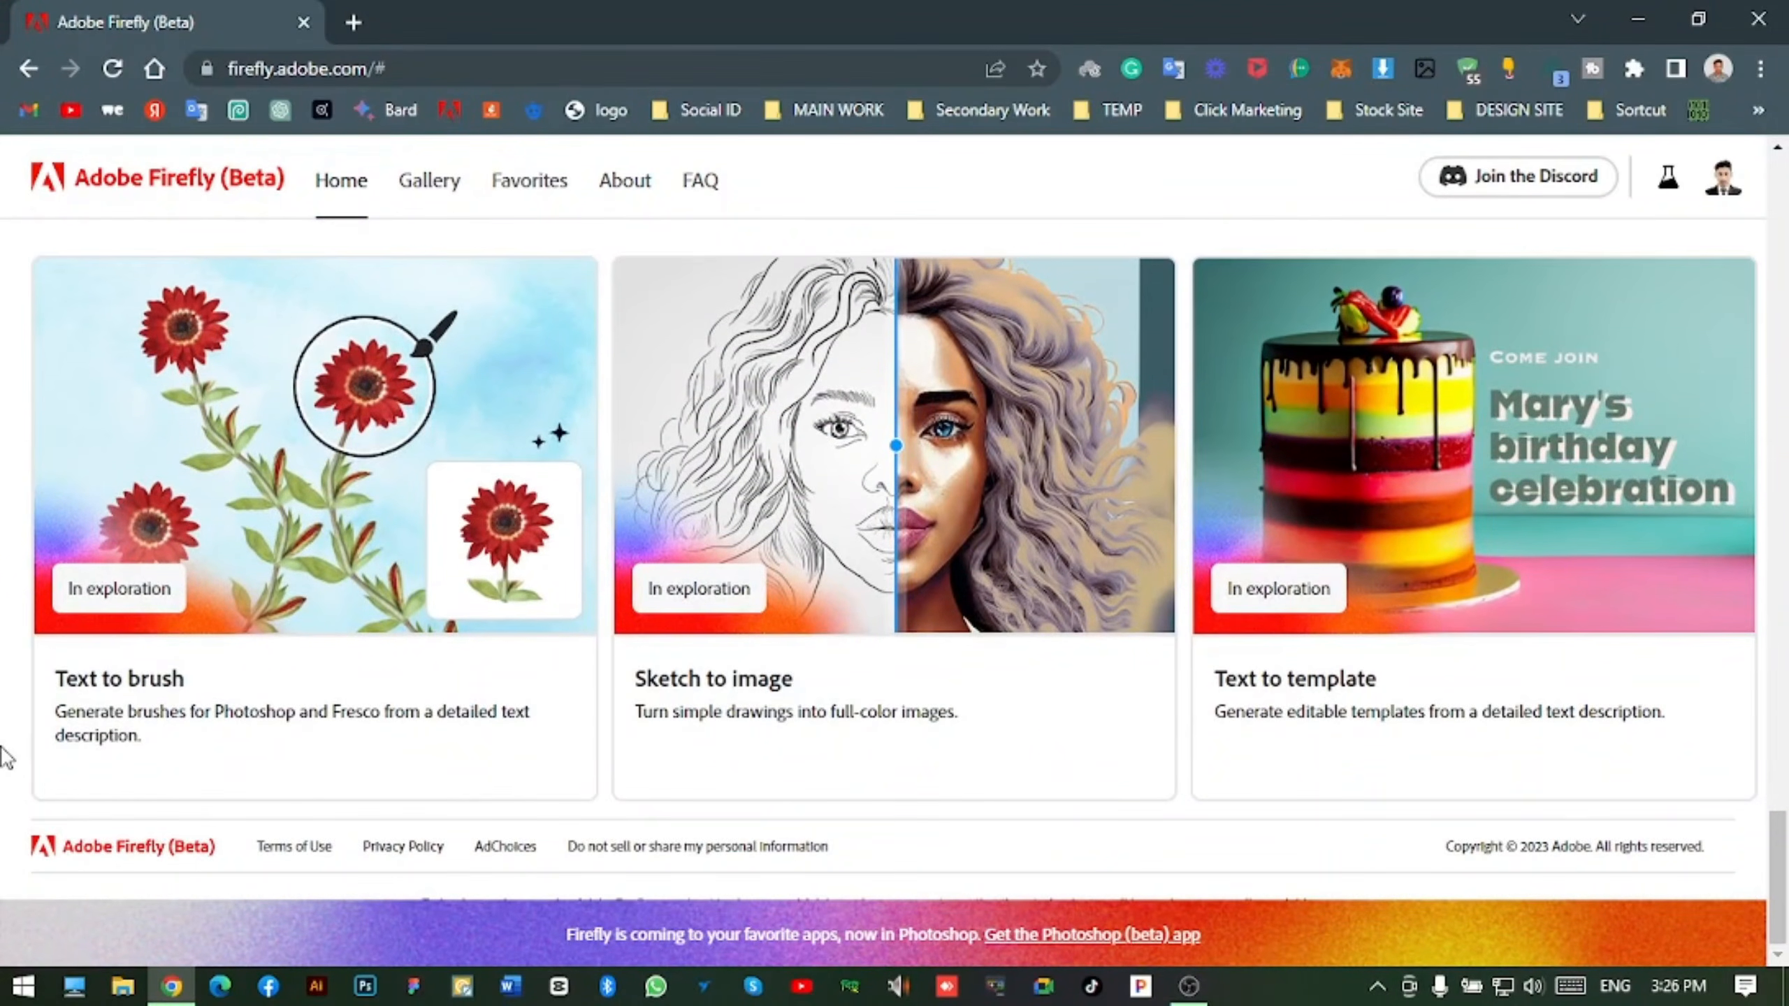
scroll(6, 758, "up", 2)
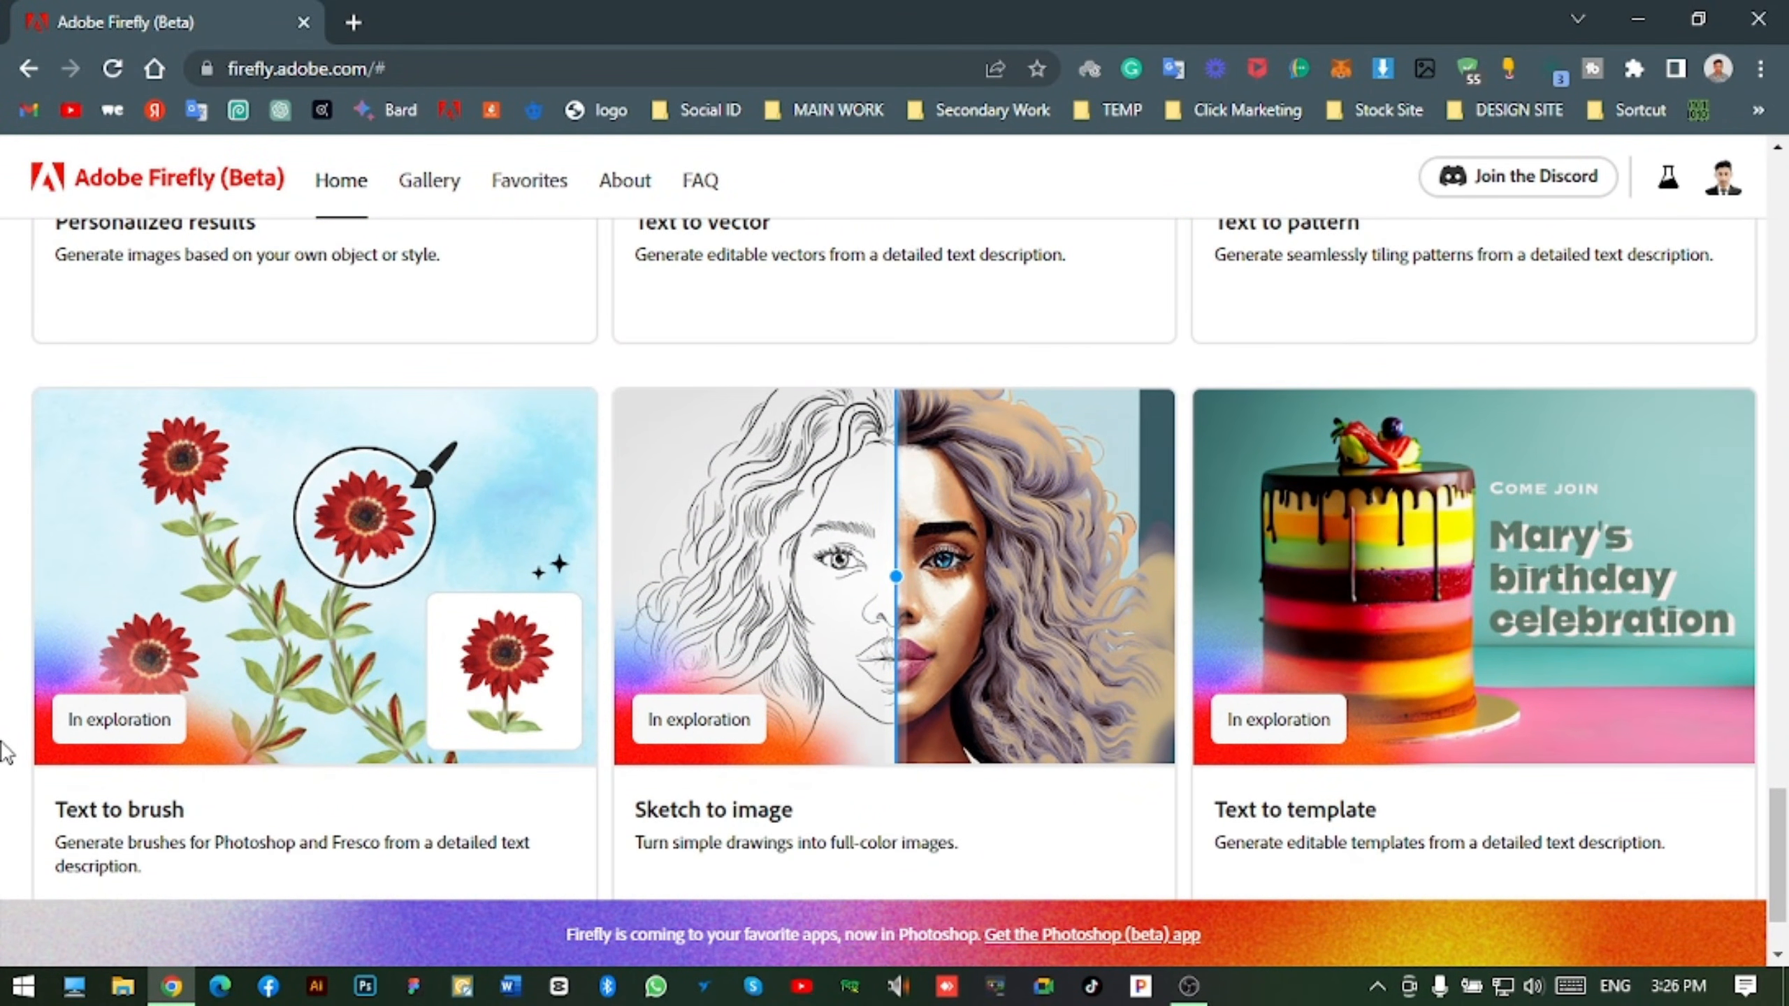
scroll(6, 751, "up", 15)
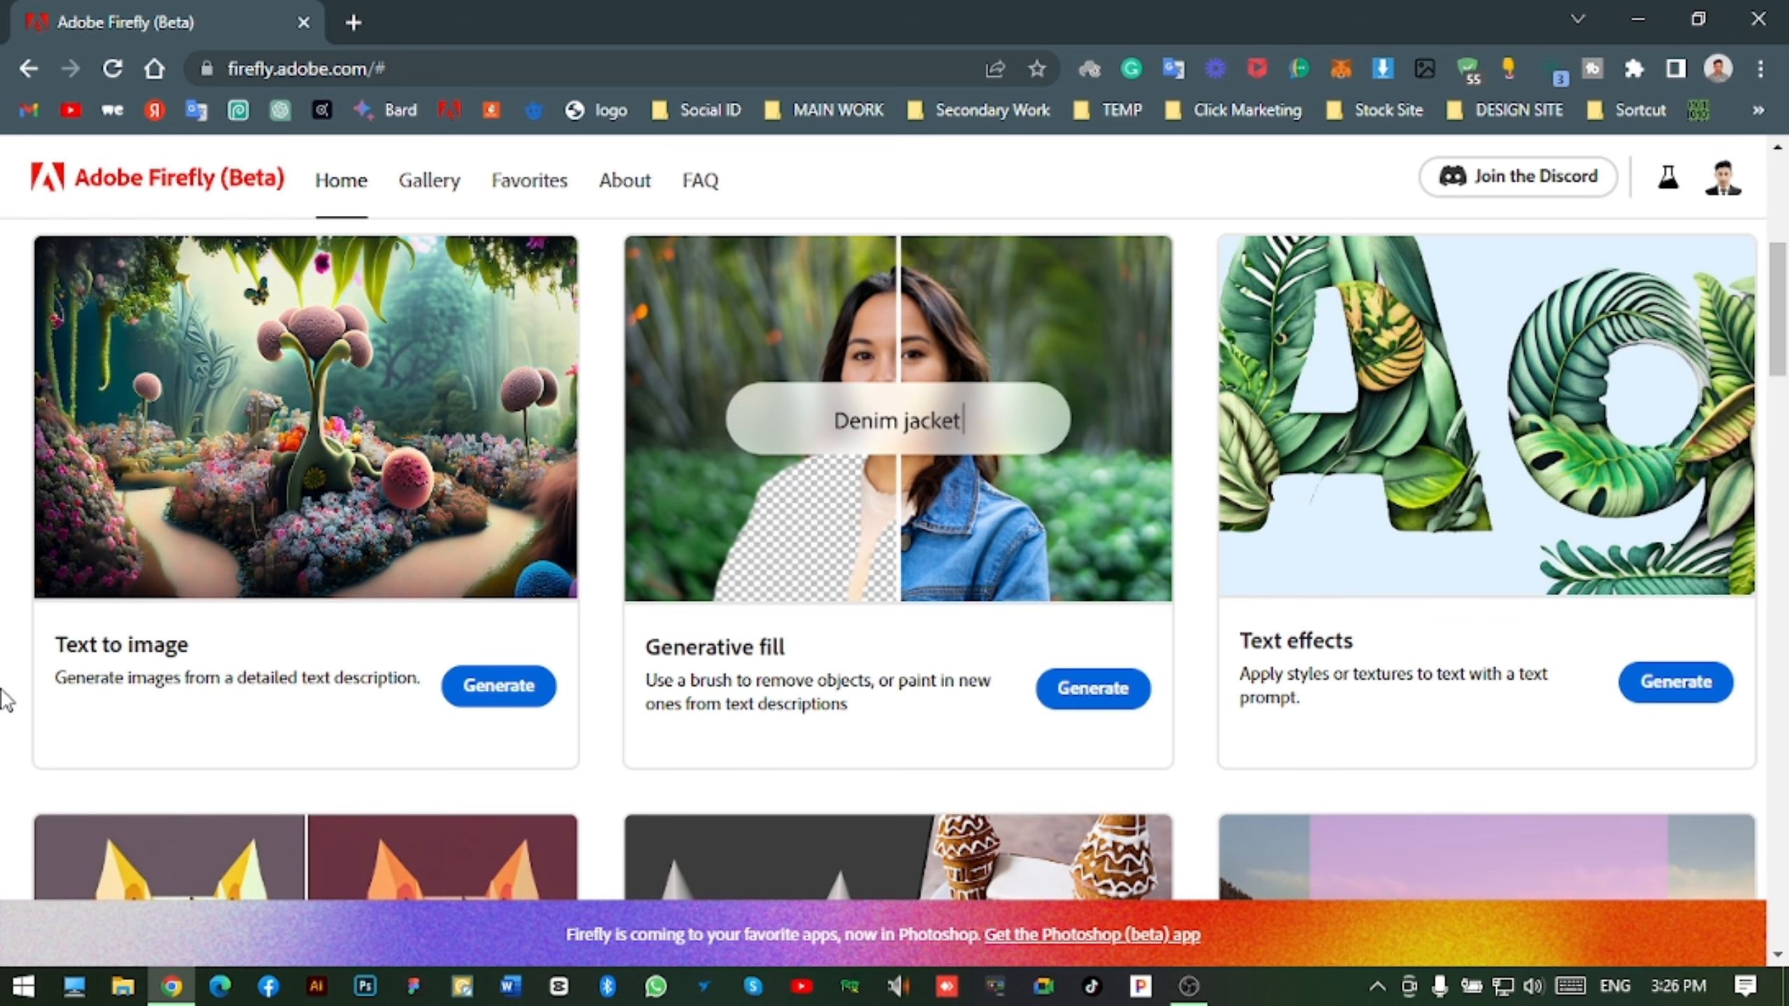
scroll(6, 697, "down", 5)
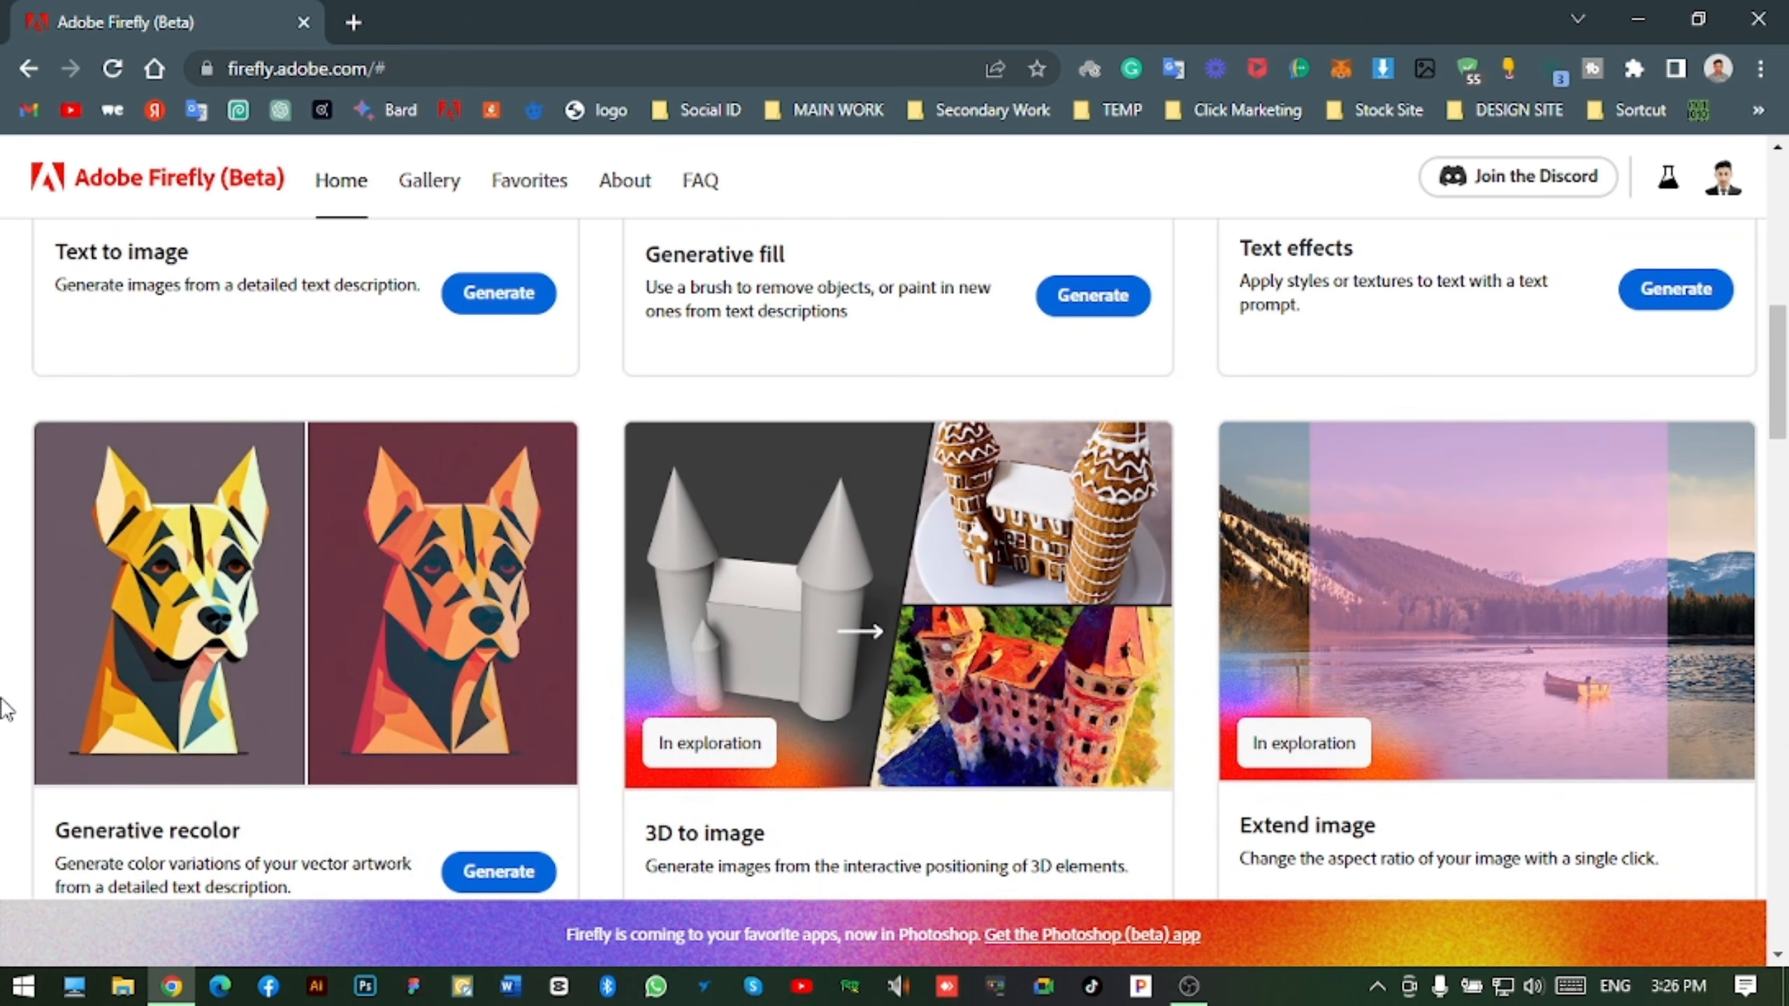
scroll(6, 708, "up", 5)
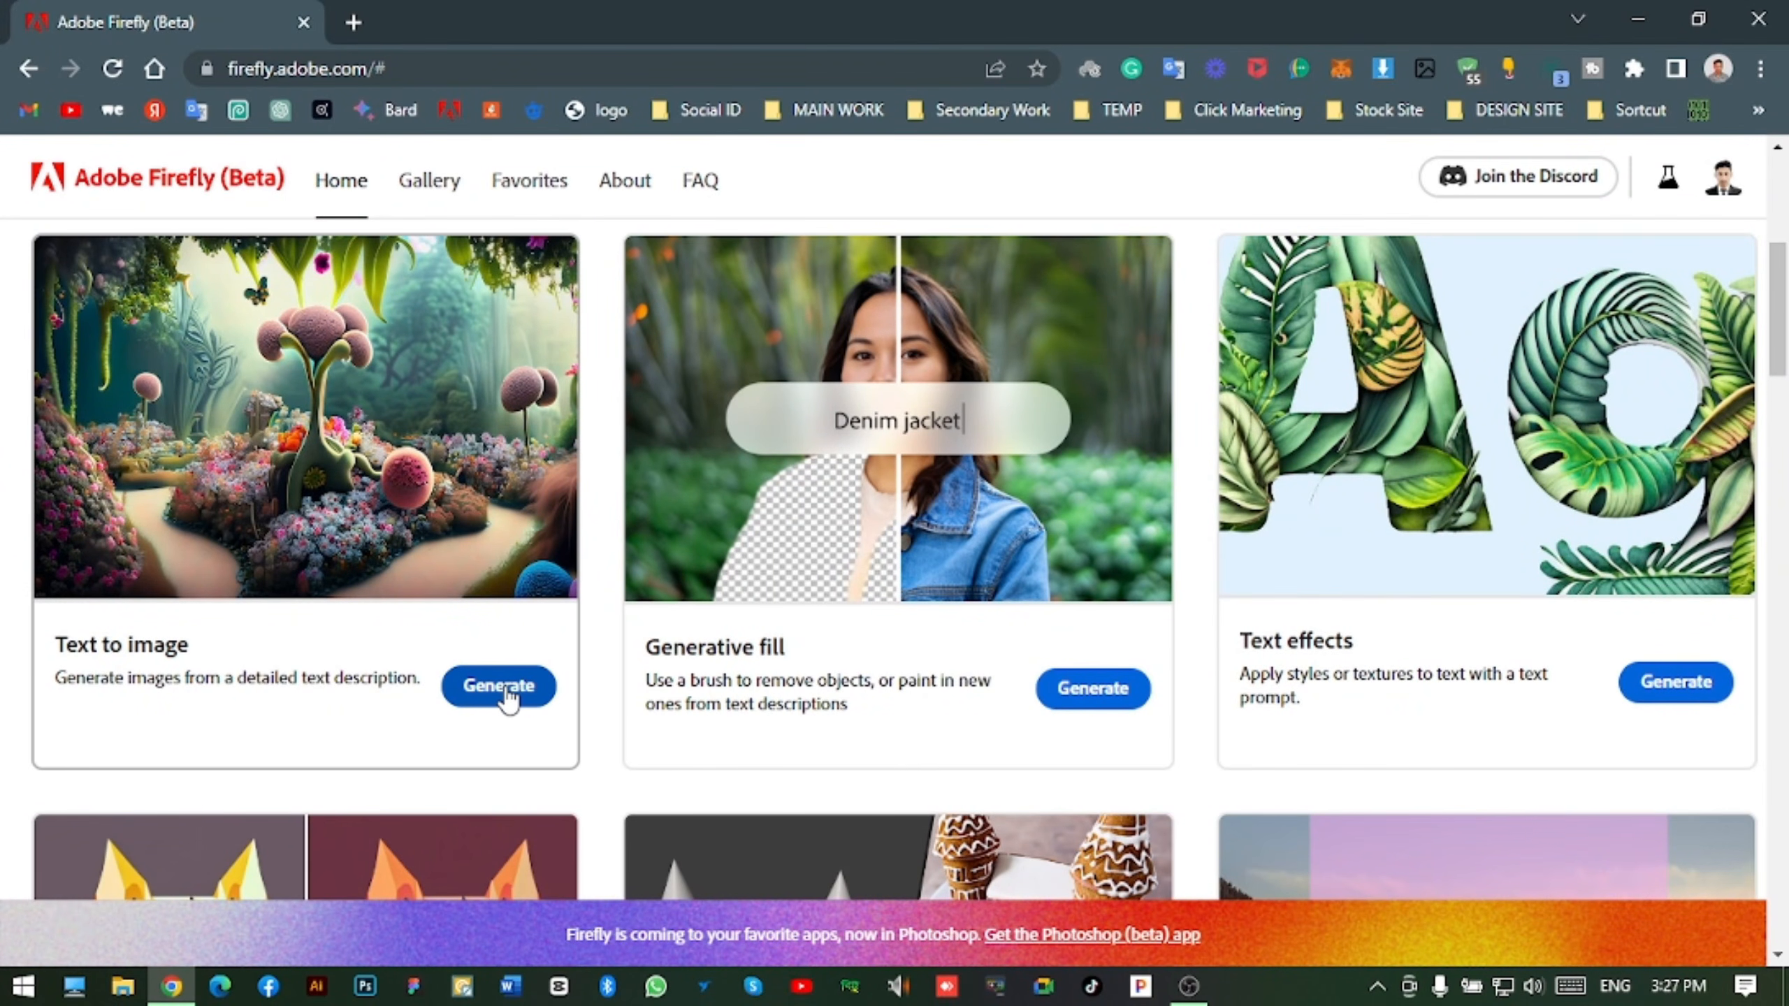
- Open Text to image and generate images for "Make a High-resolution image of a girl looking moon sitting rooftop with her teddy"
left_click(505, 689)
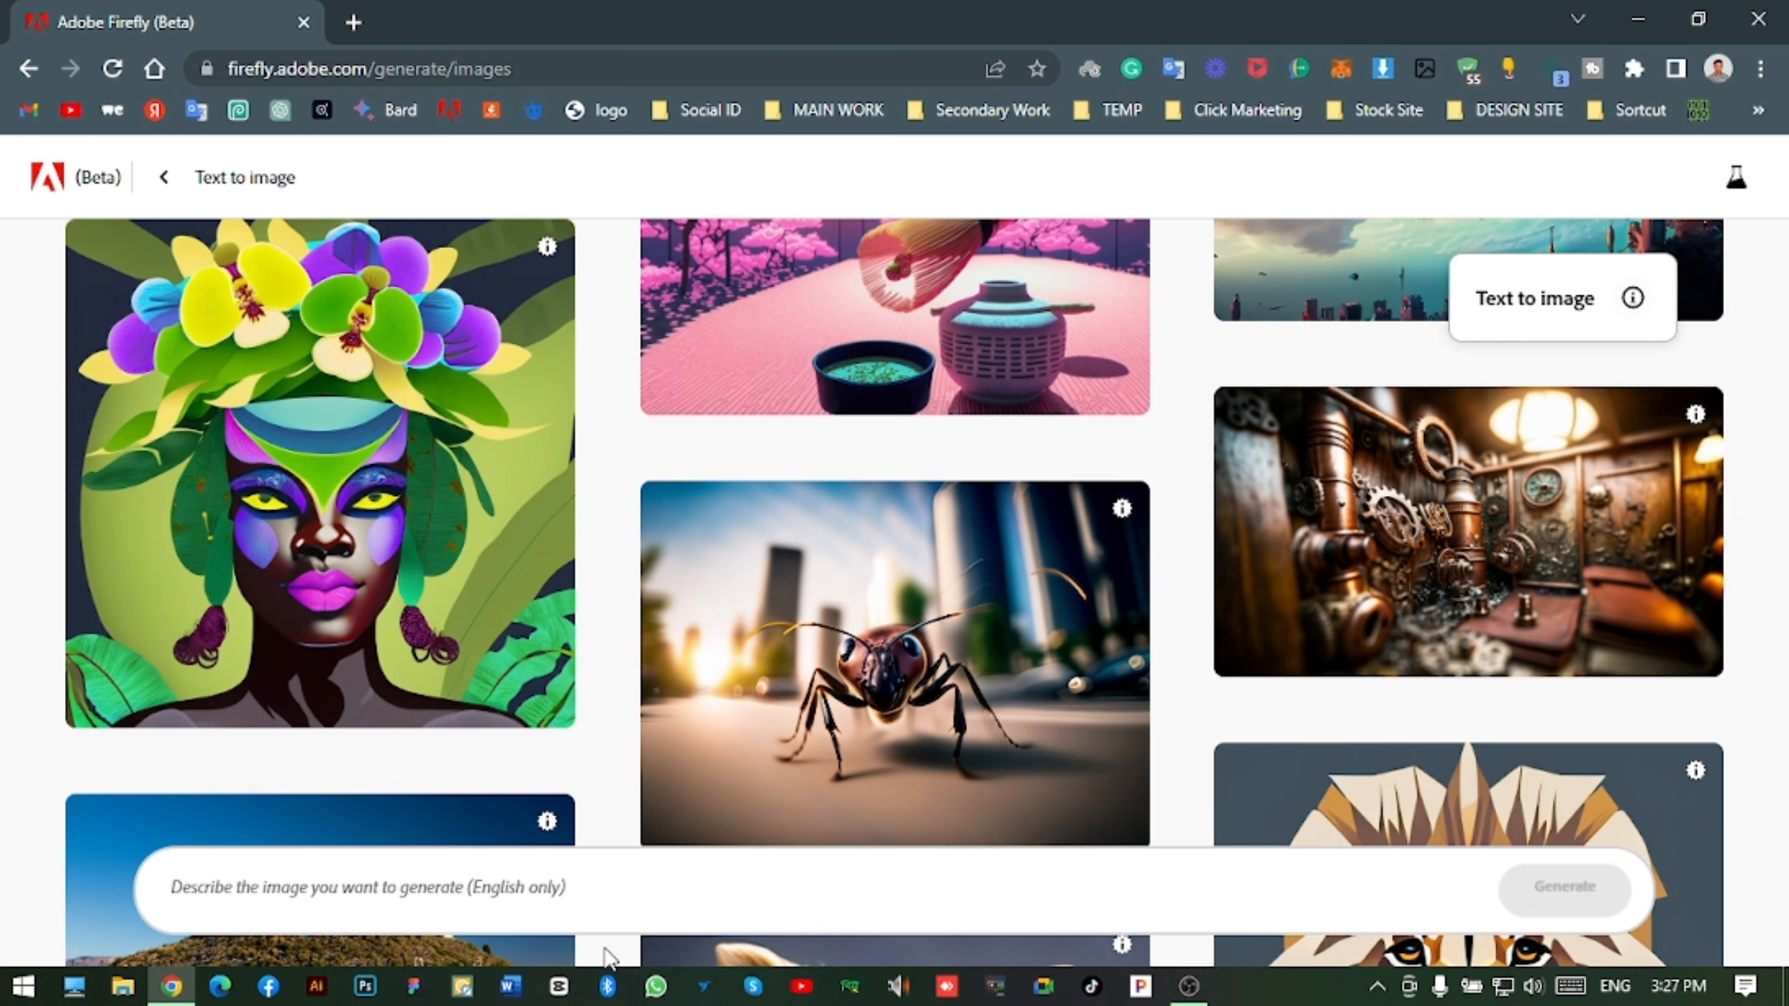
left_click(423, 889)
type("Make High resolution image a girl sitting rooftop with her teddy looking moon")
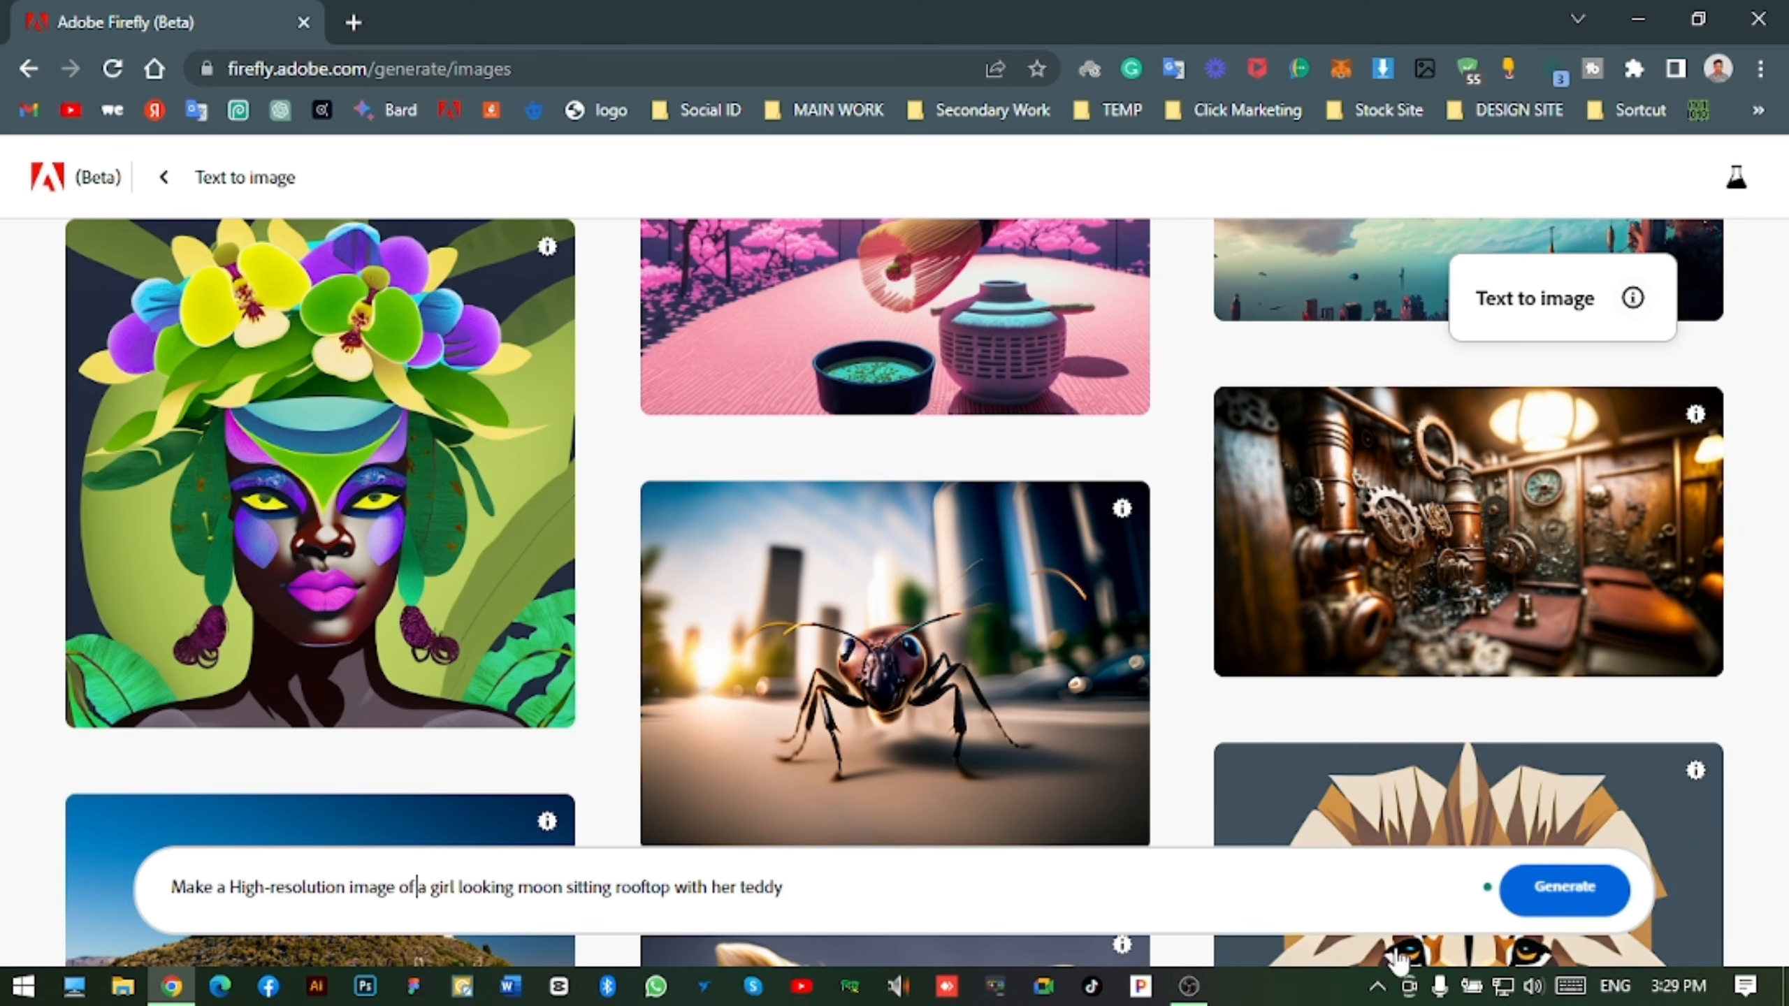
left_click(1565, 890)
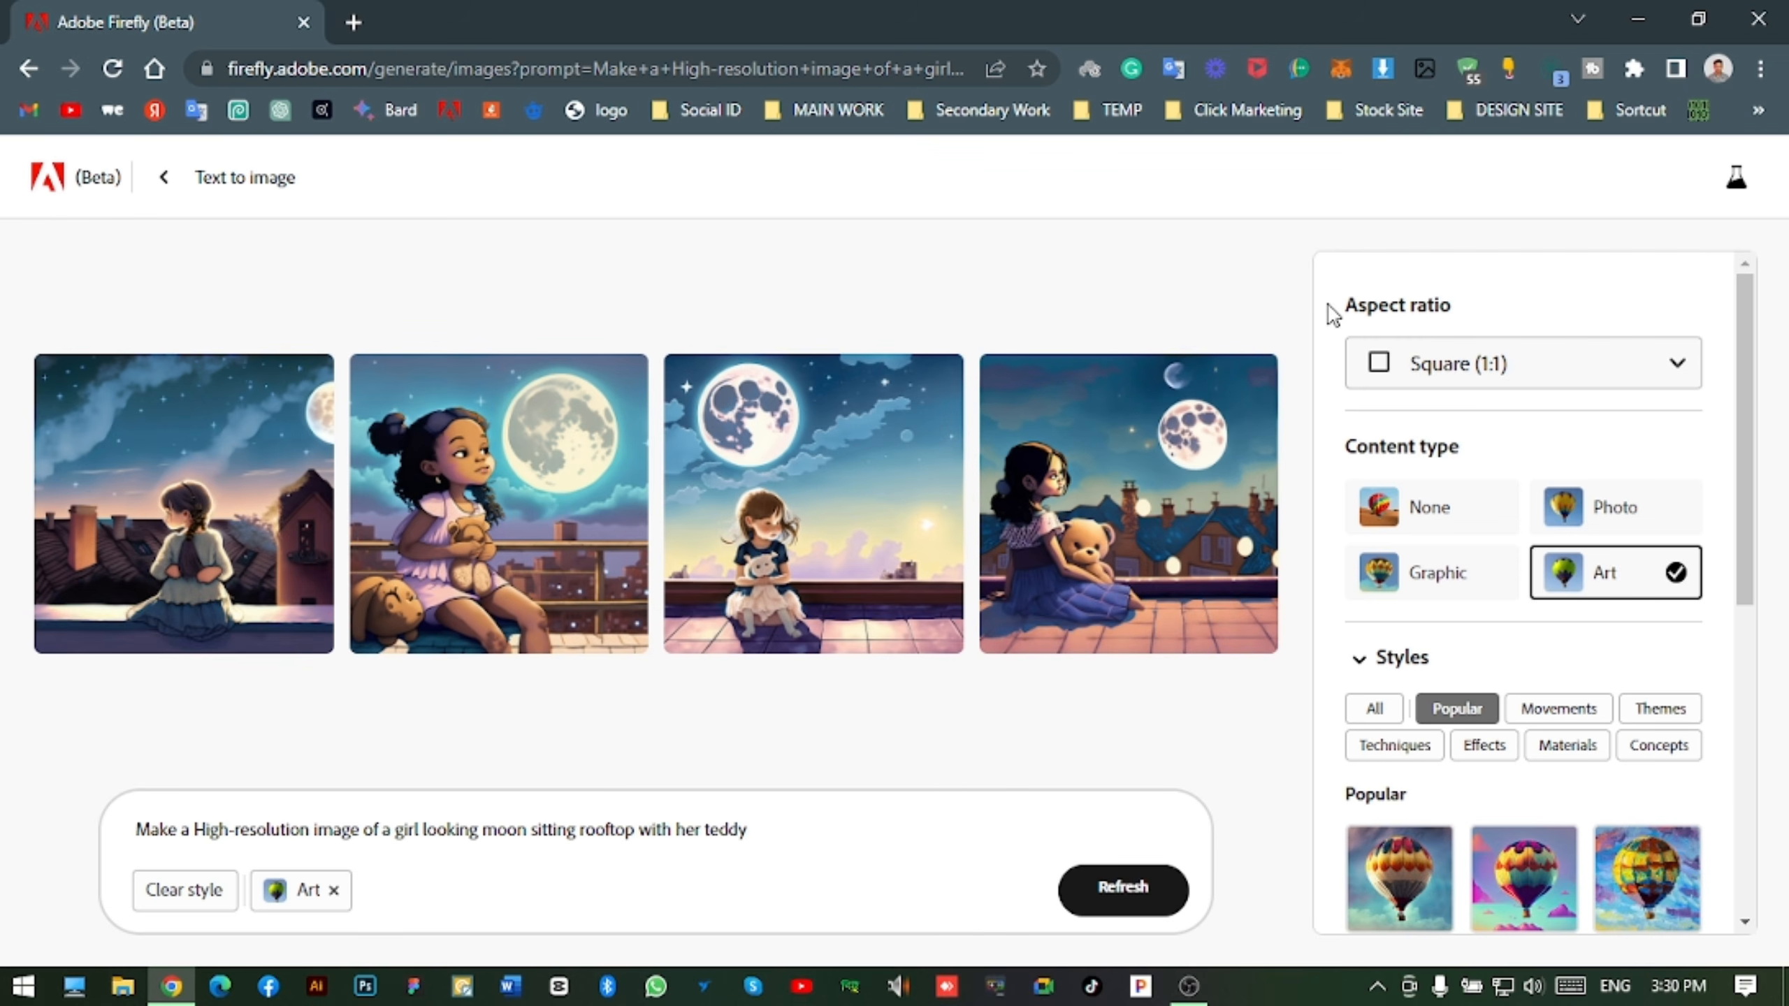
- Set the images' aspect ratio to Widescreen (16:9) and their color and tone to Muted color
left_click(1679, 363)
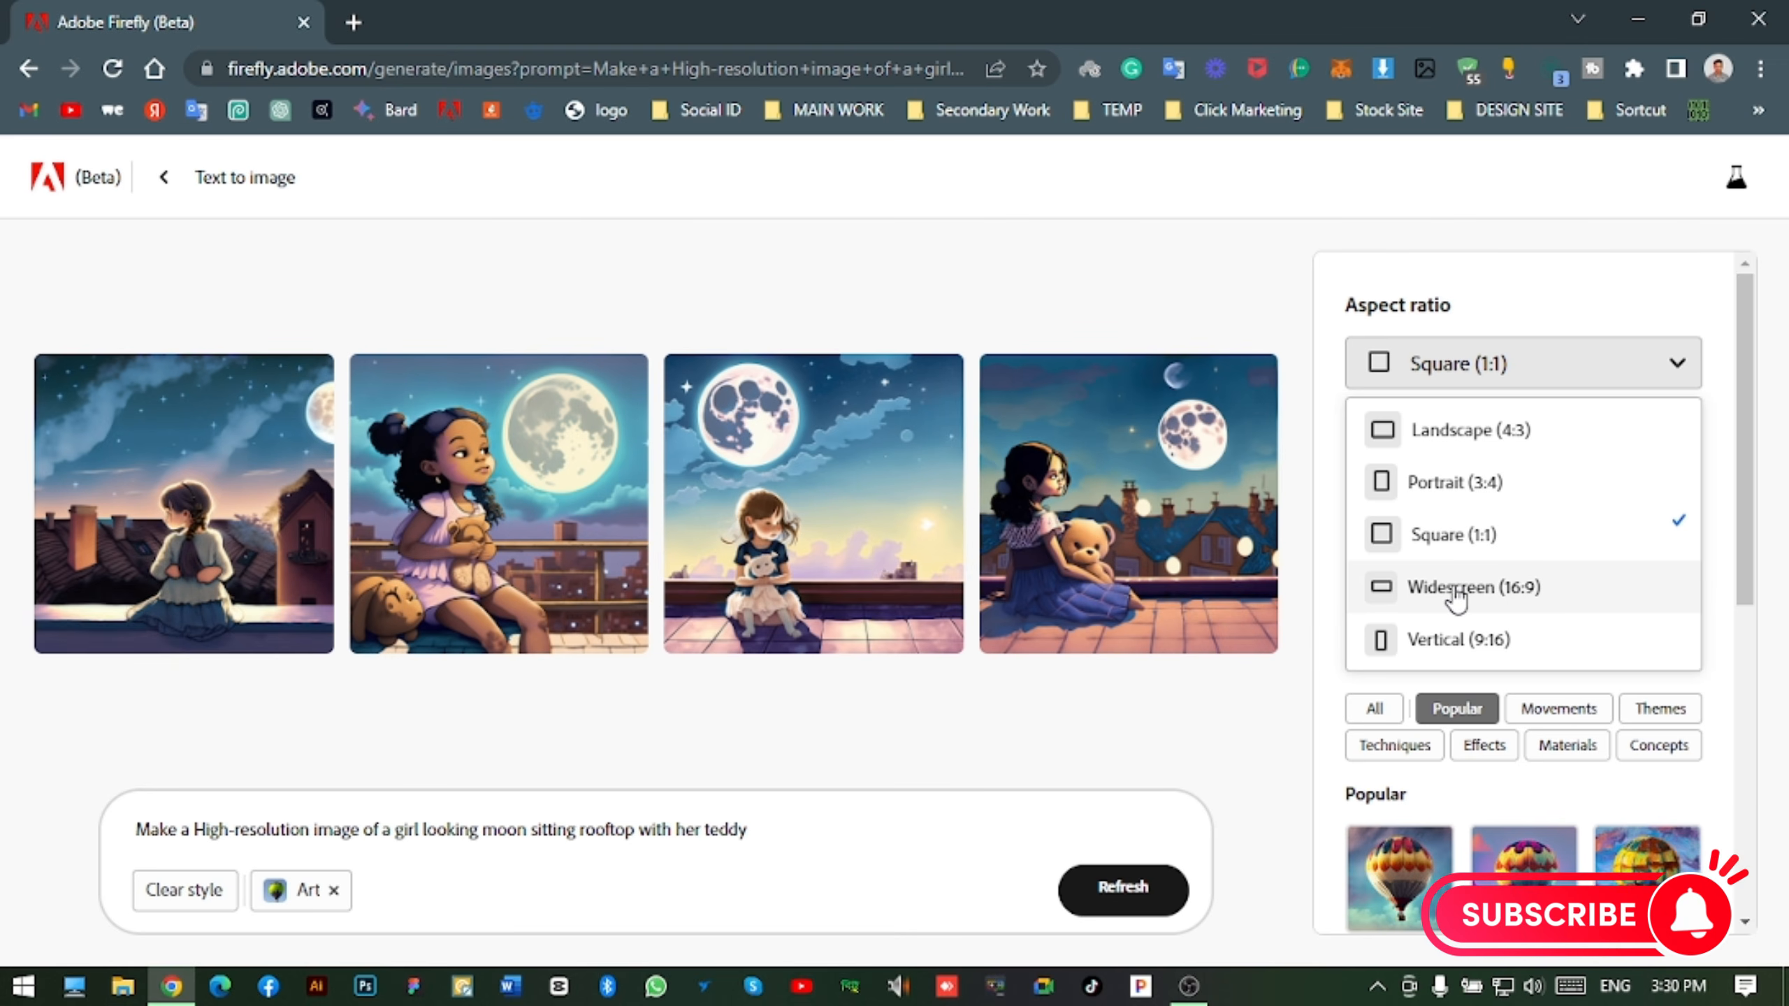
left_click(1544, 587)
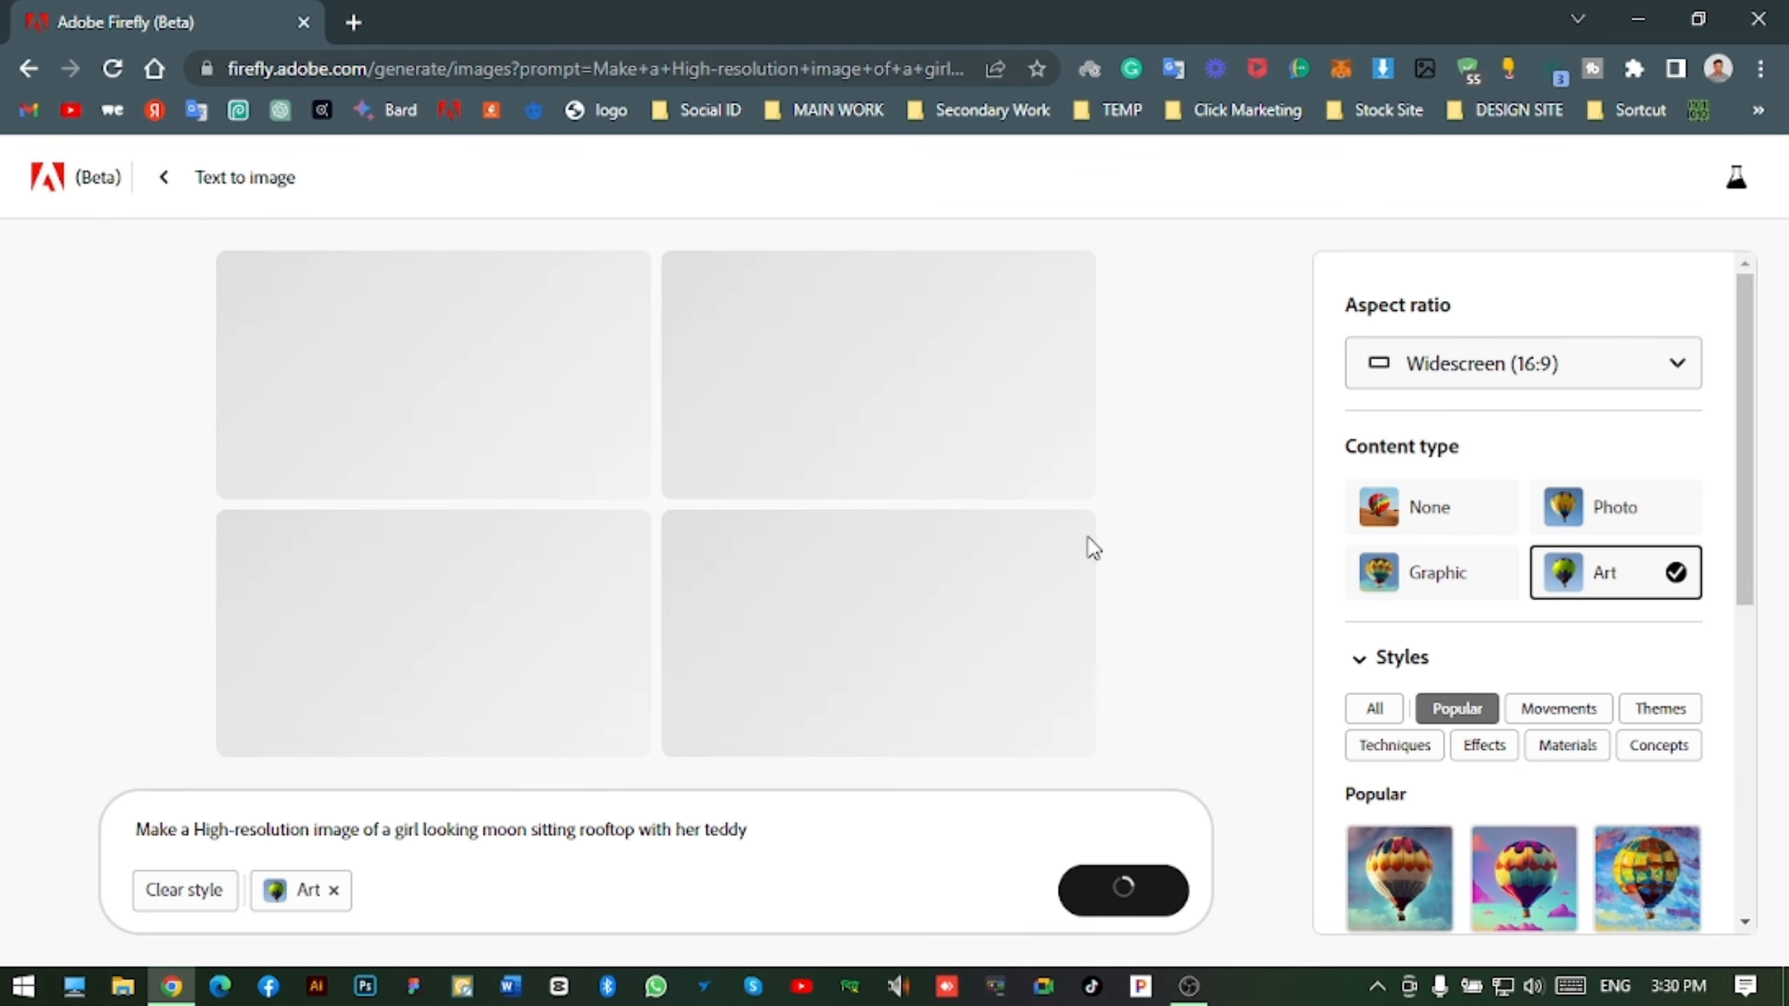
scroll(1490, 651, "down", 5)
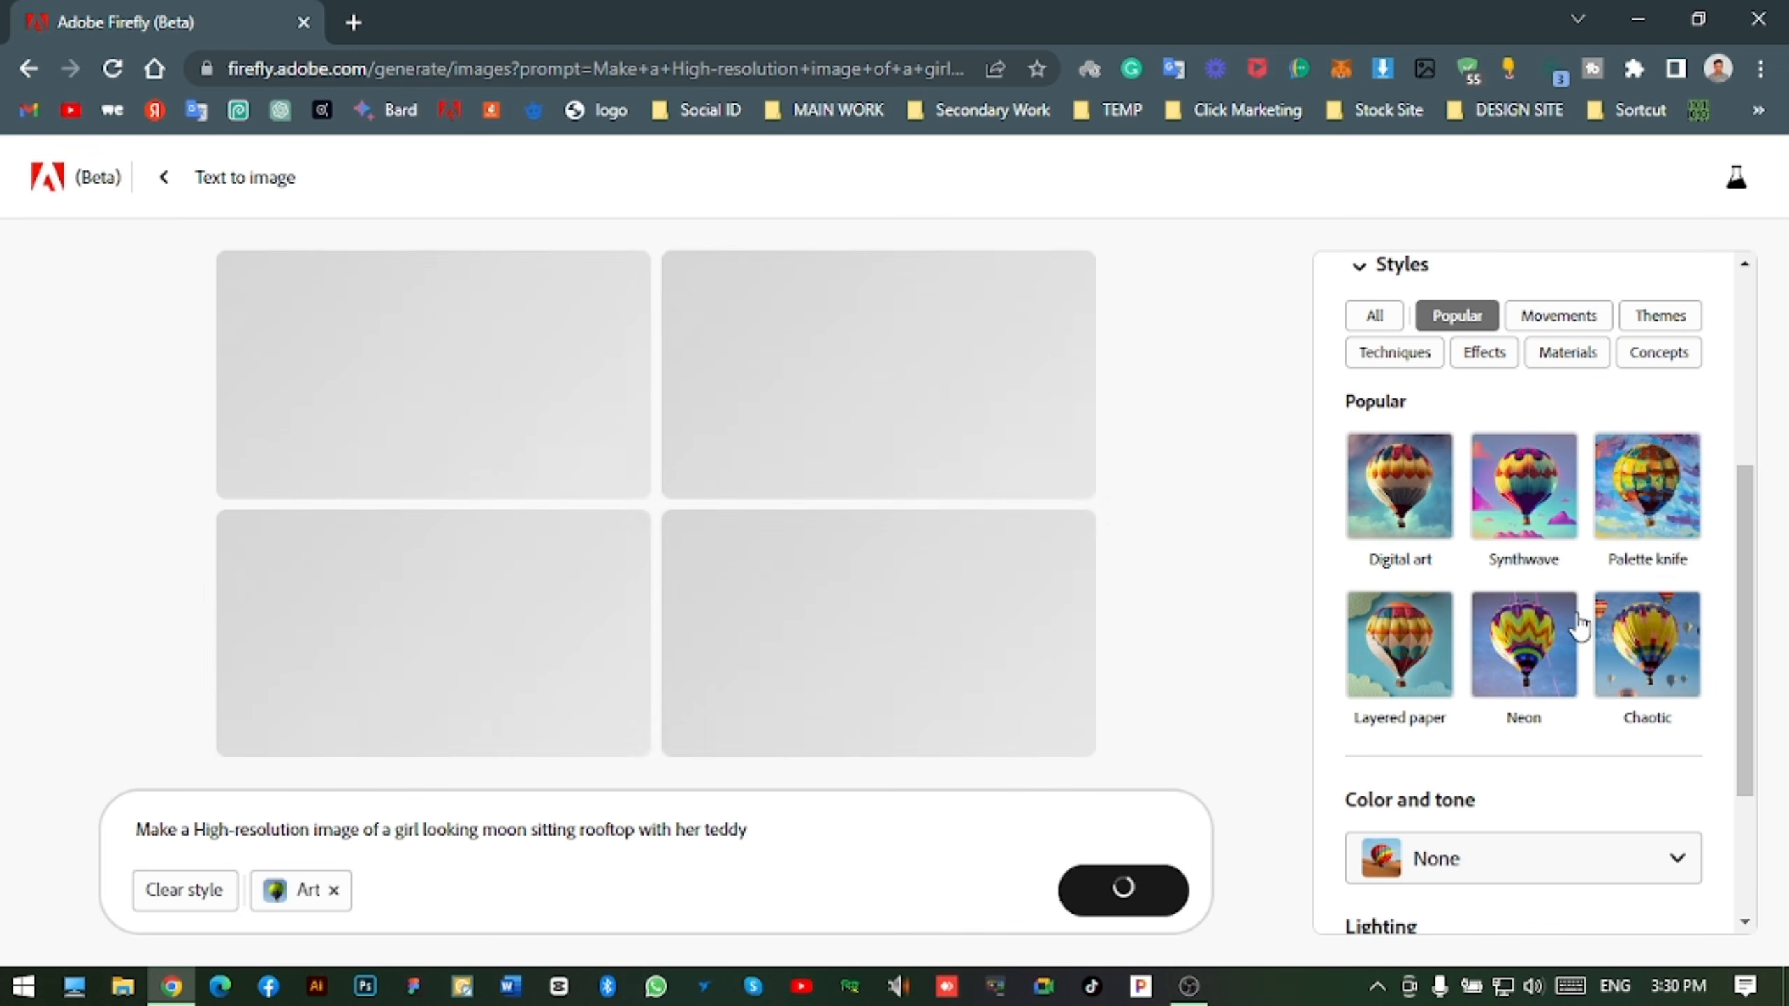
scroll(1580, 624, "down", 3)
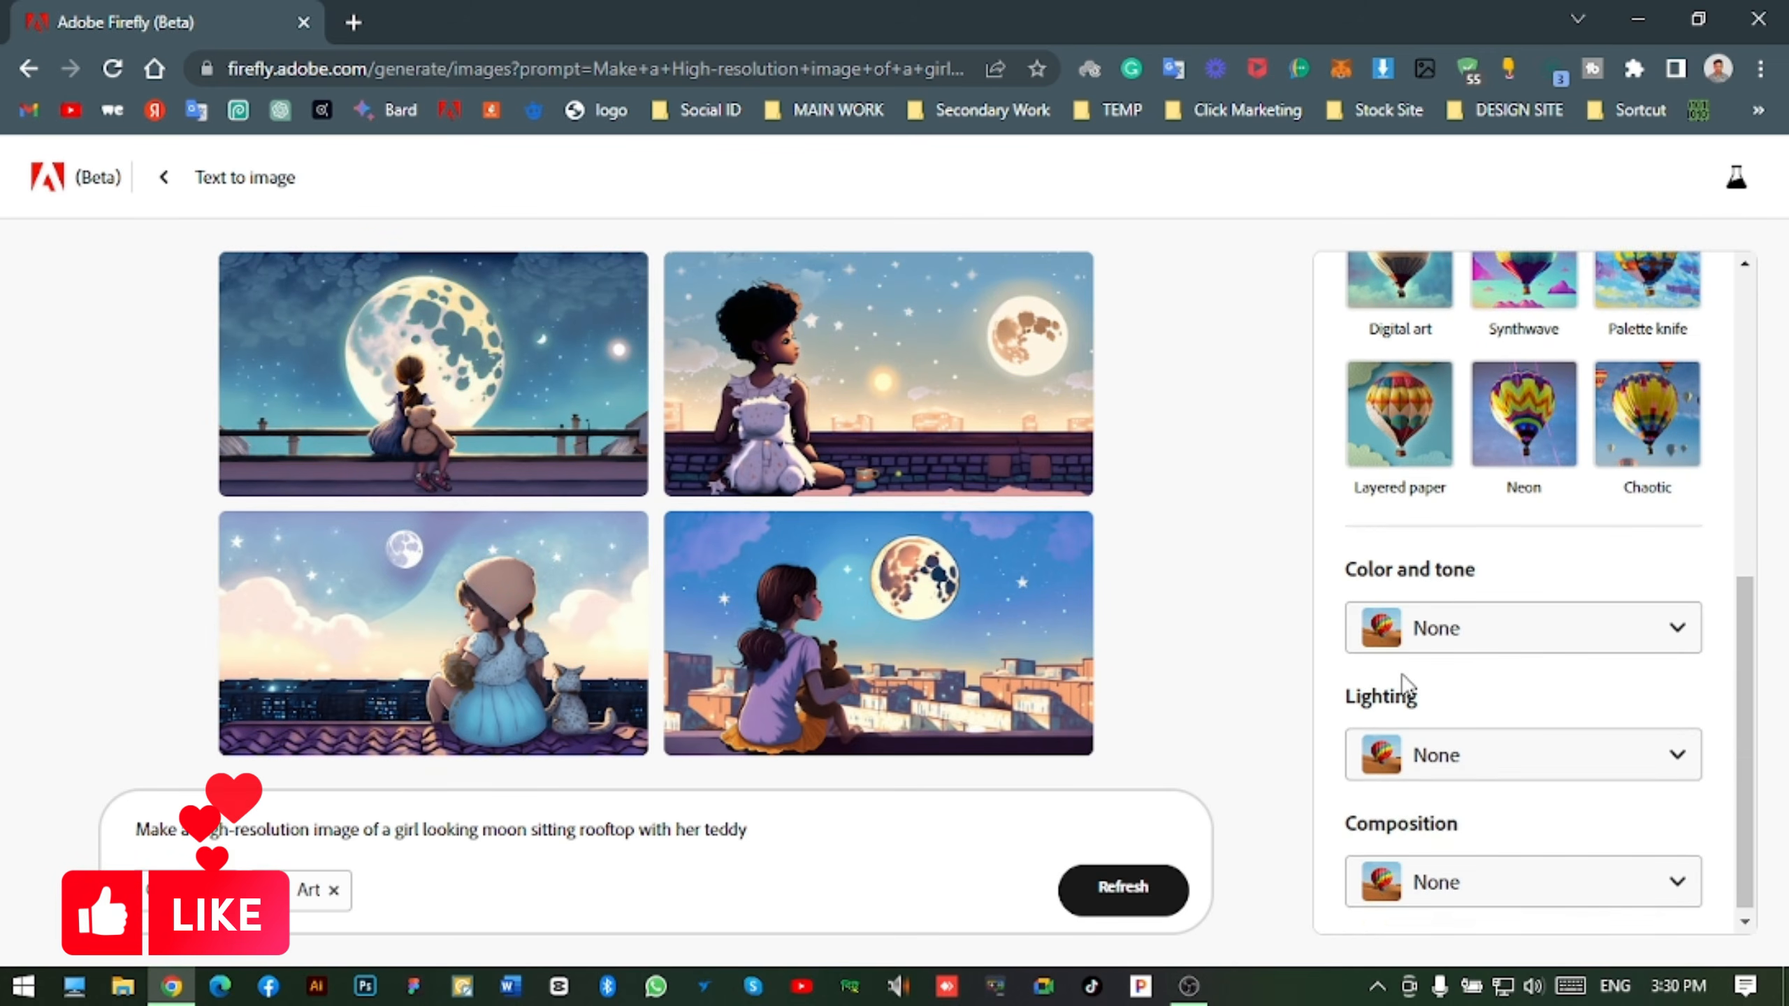
left_click(1622, 622)
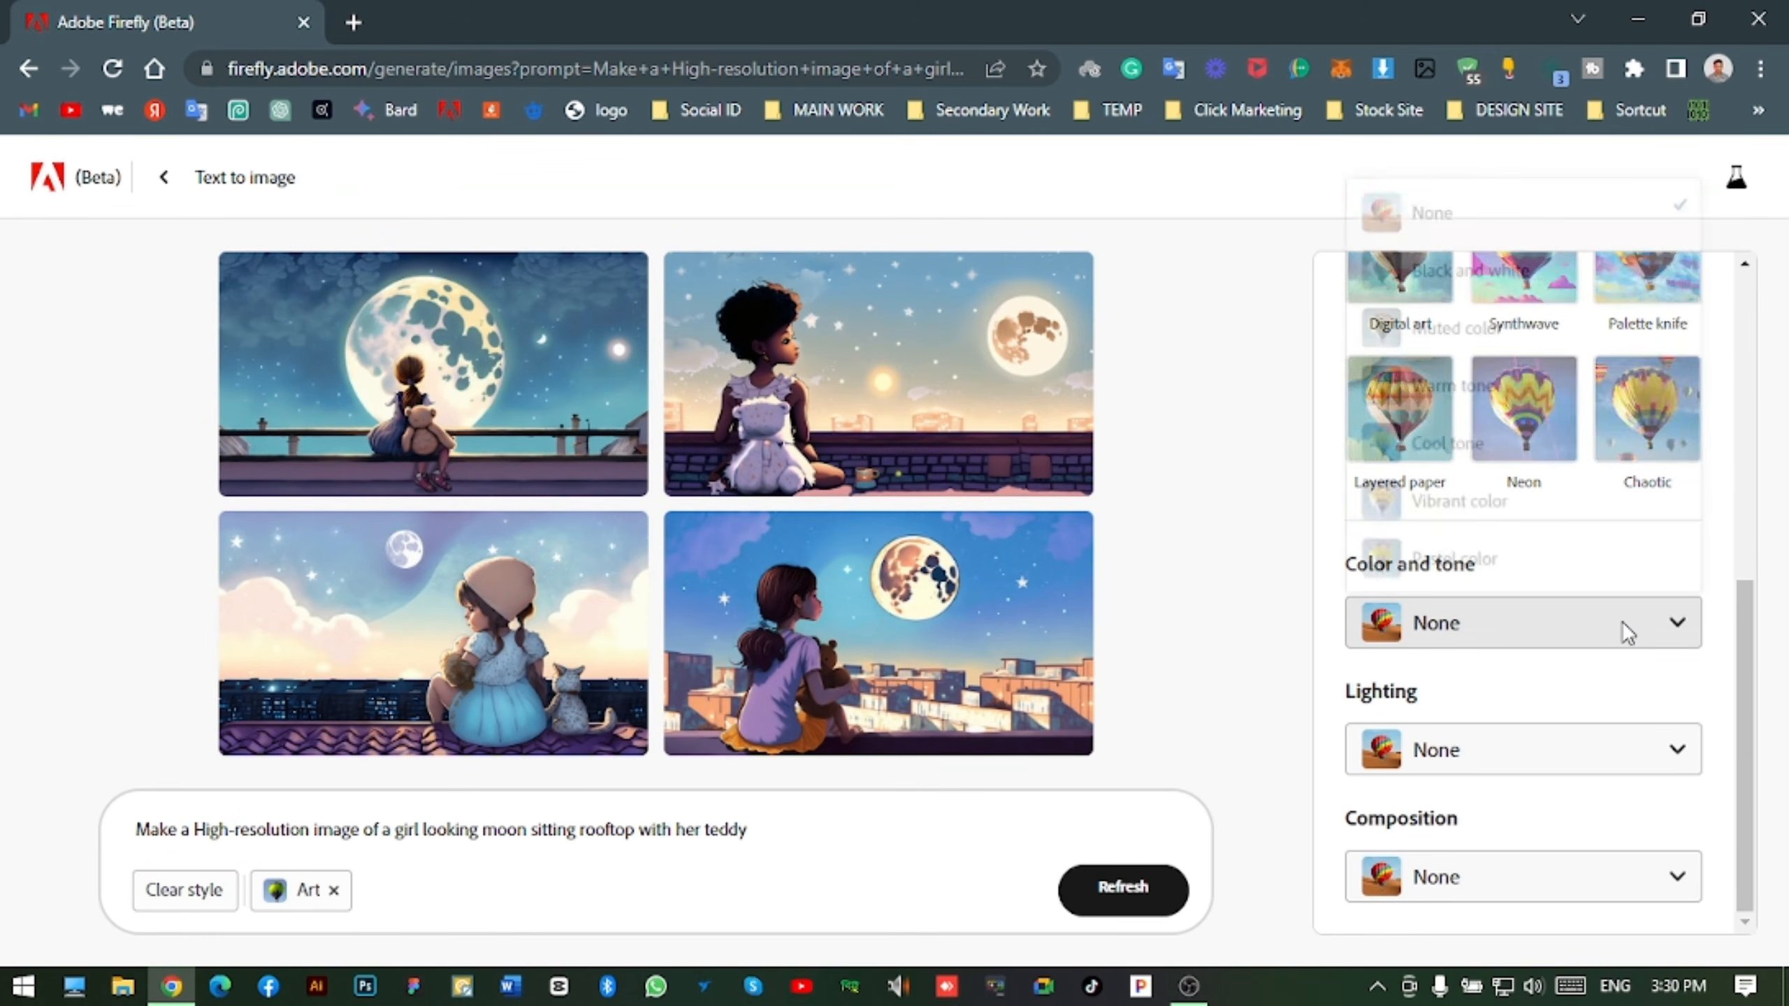
left_click(1426, 226)
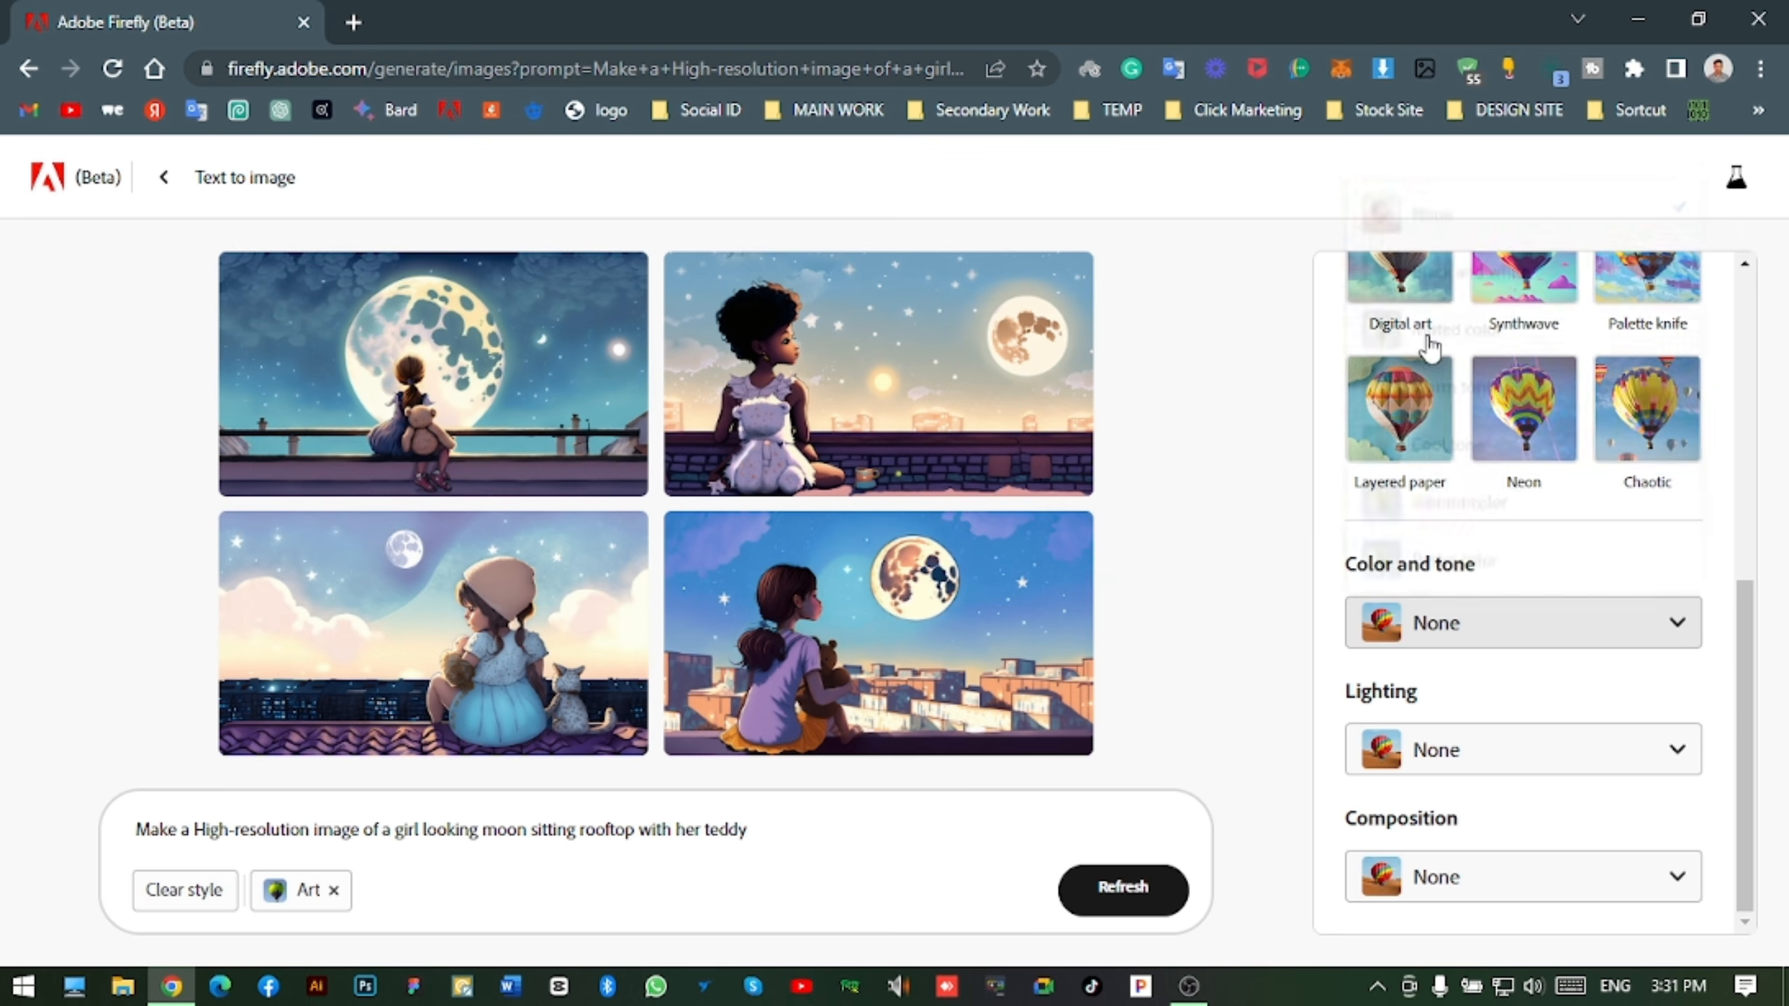
left_click(1549, 328)
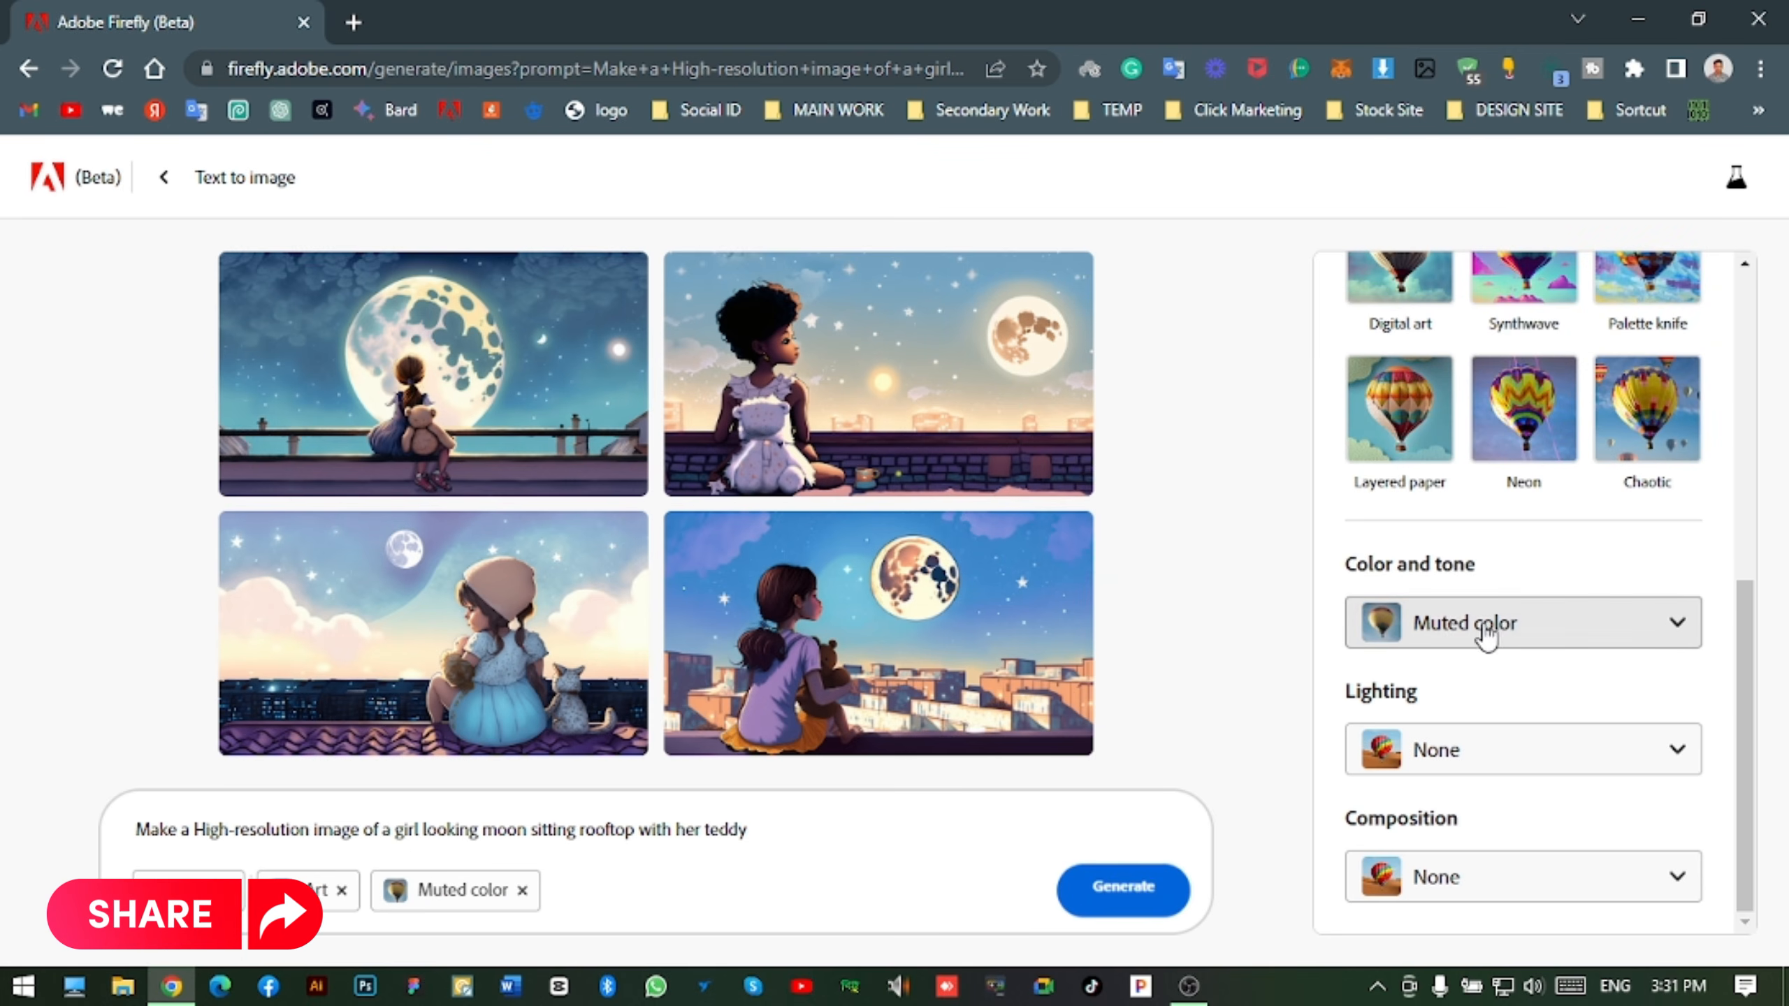
- Set the lighting to Backlighting and the composition to Narrow depth of field, and generate the images again
left_click(1583, 751)
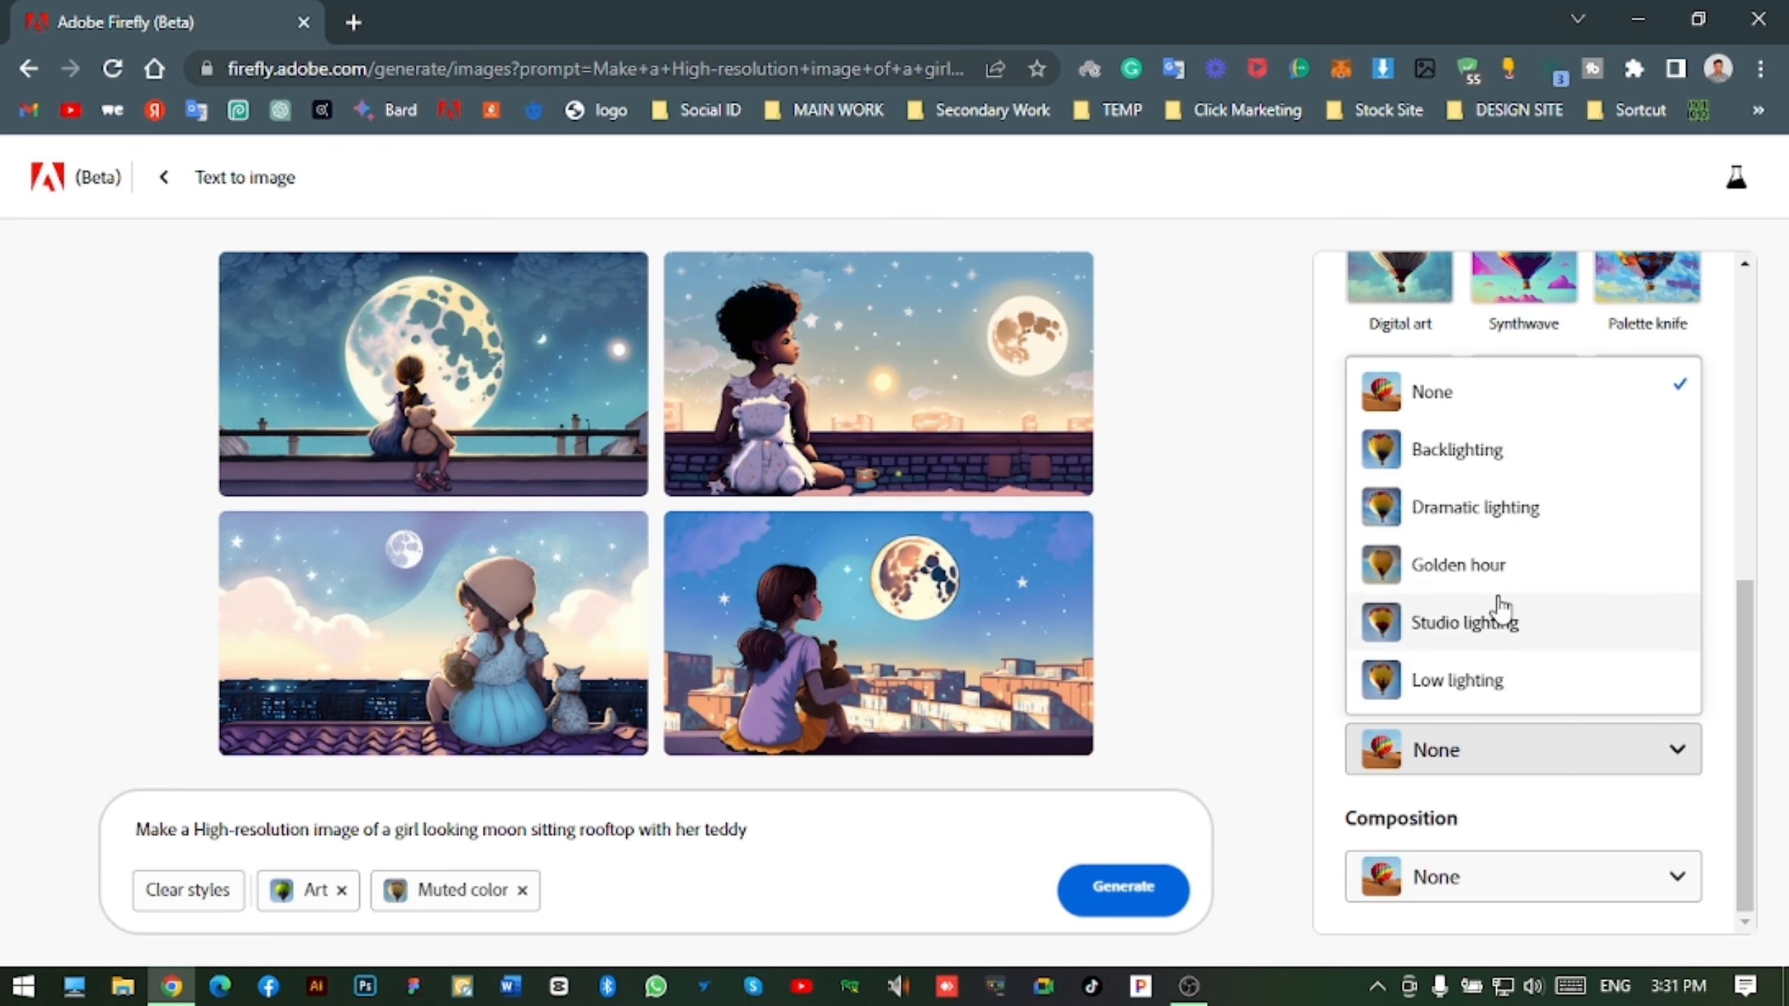
left_click(1540, 462)
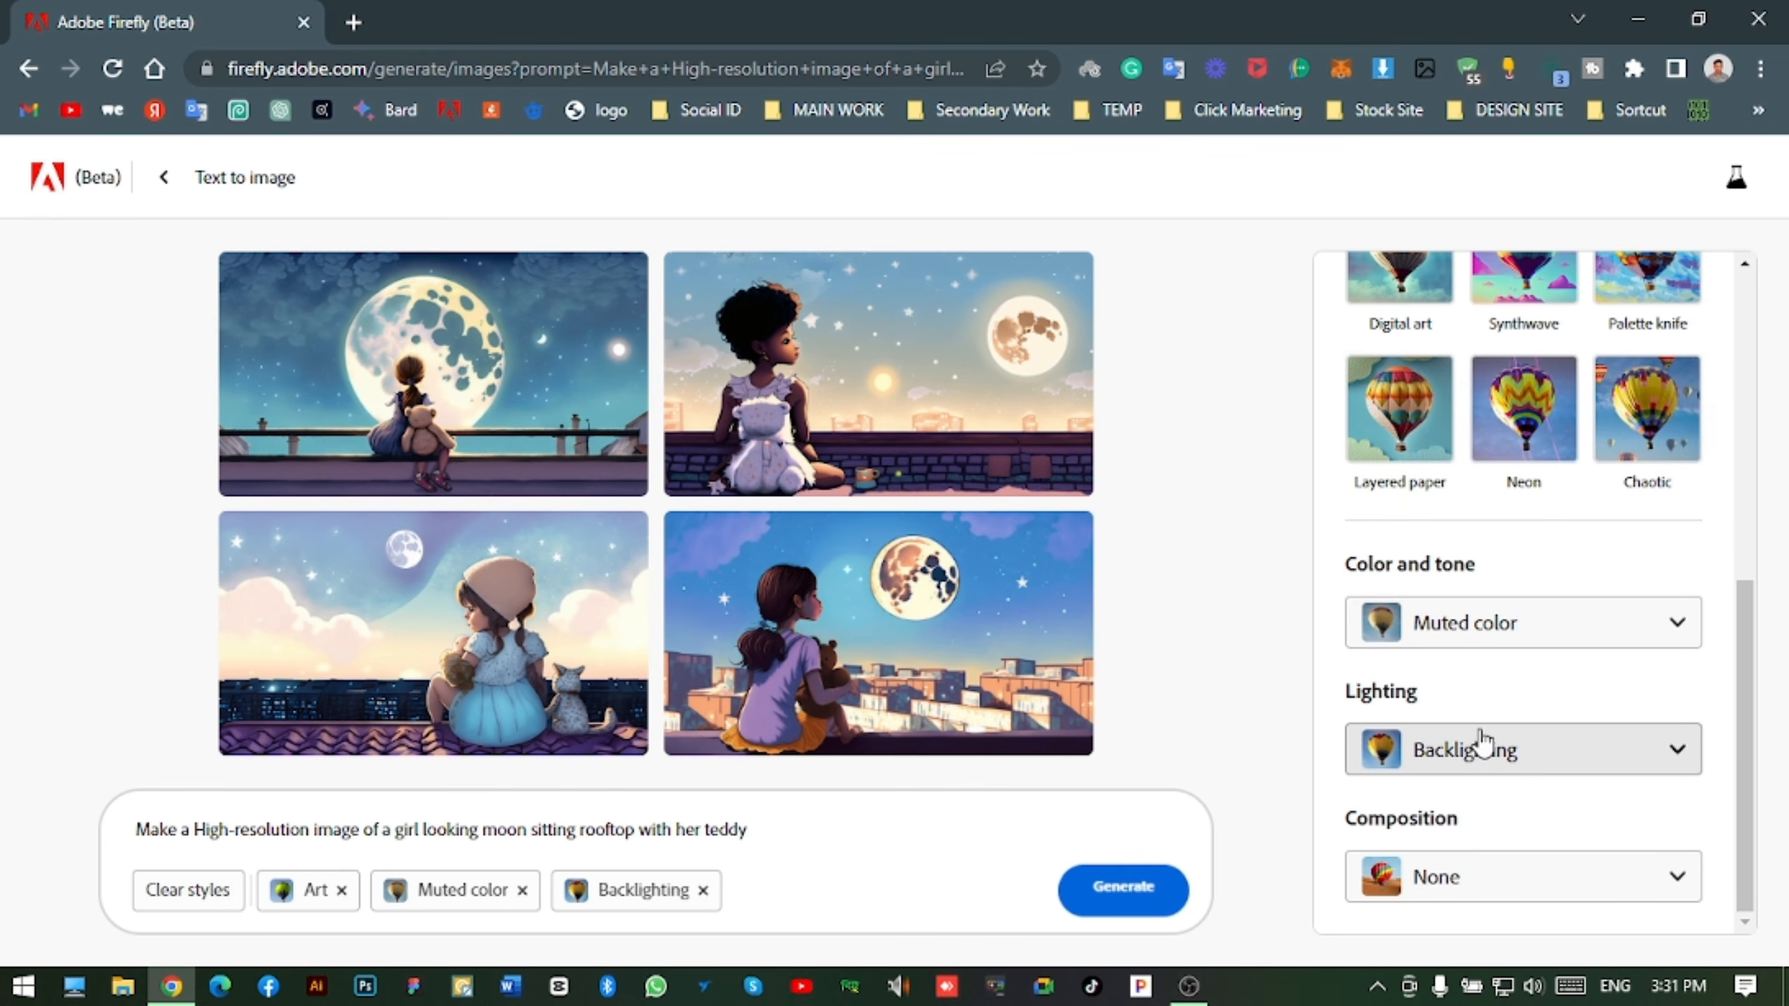
left_click(1549, 877)
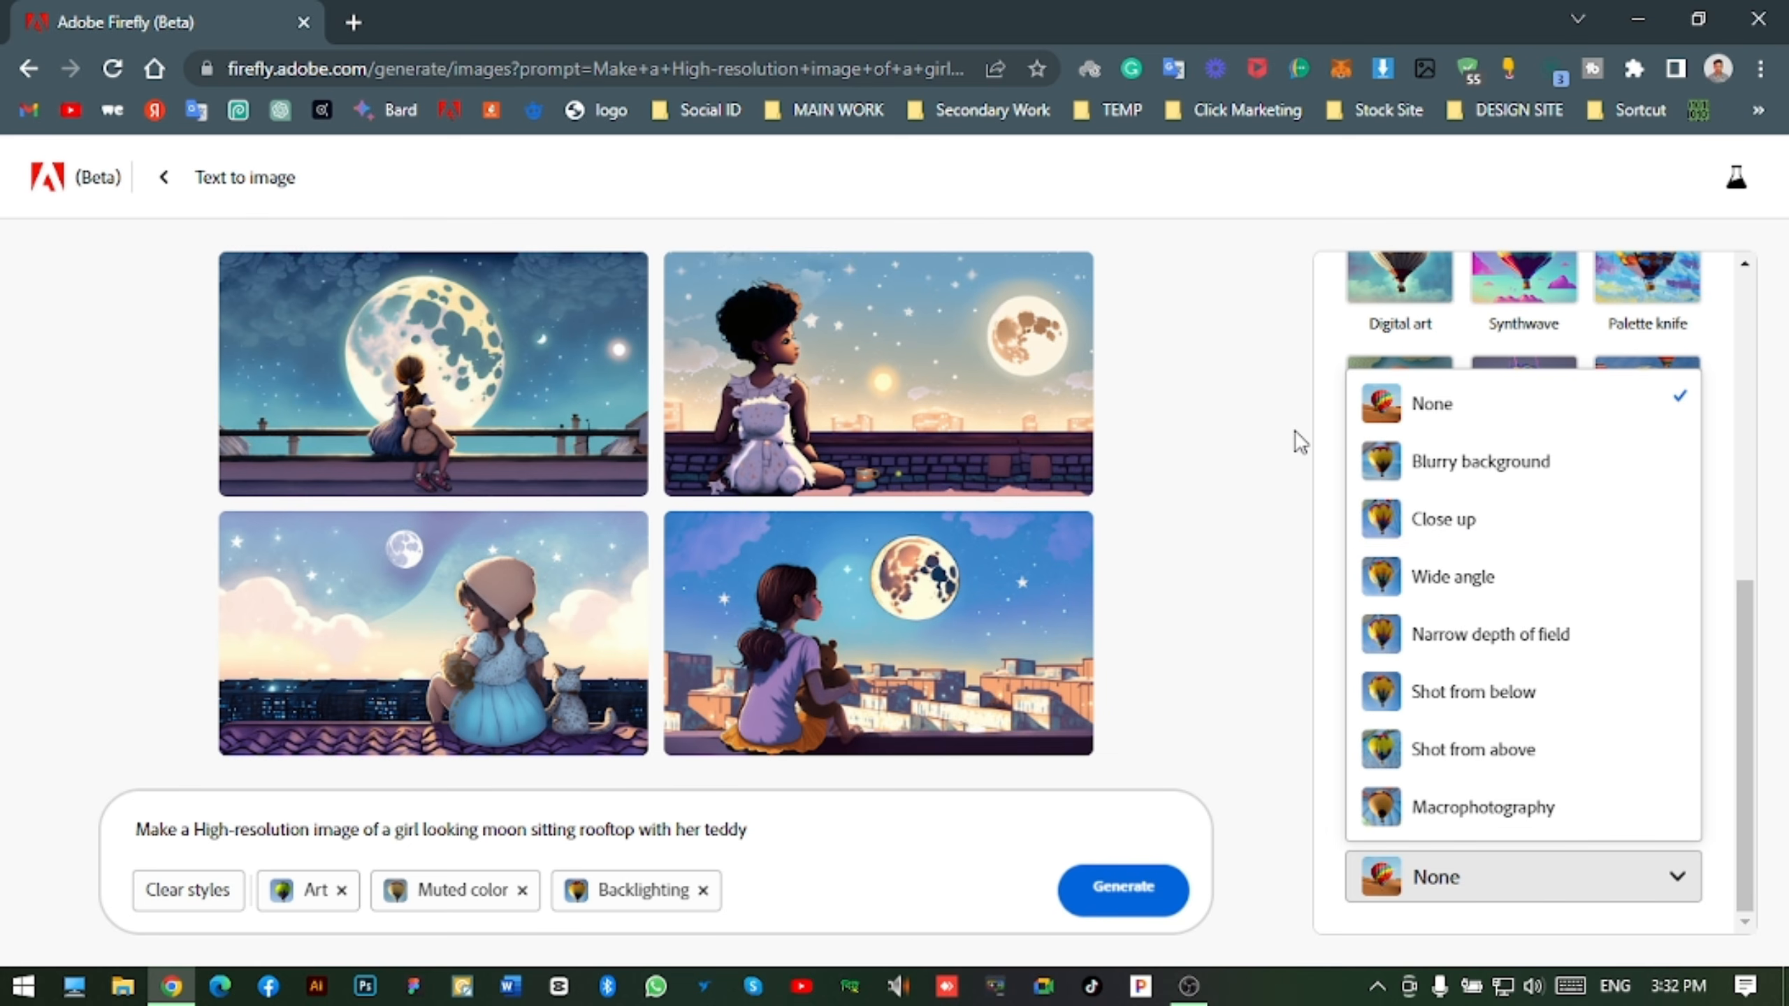
left_click(1554, 659)
left_click(1140, 890)
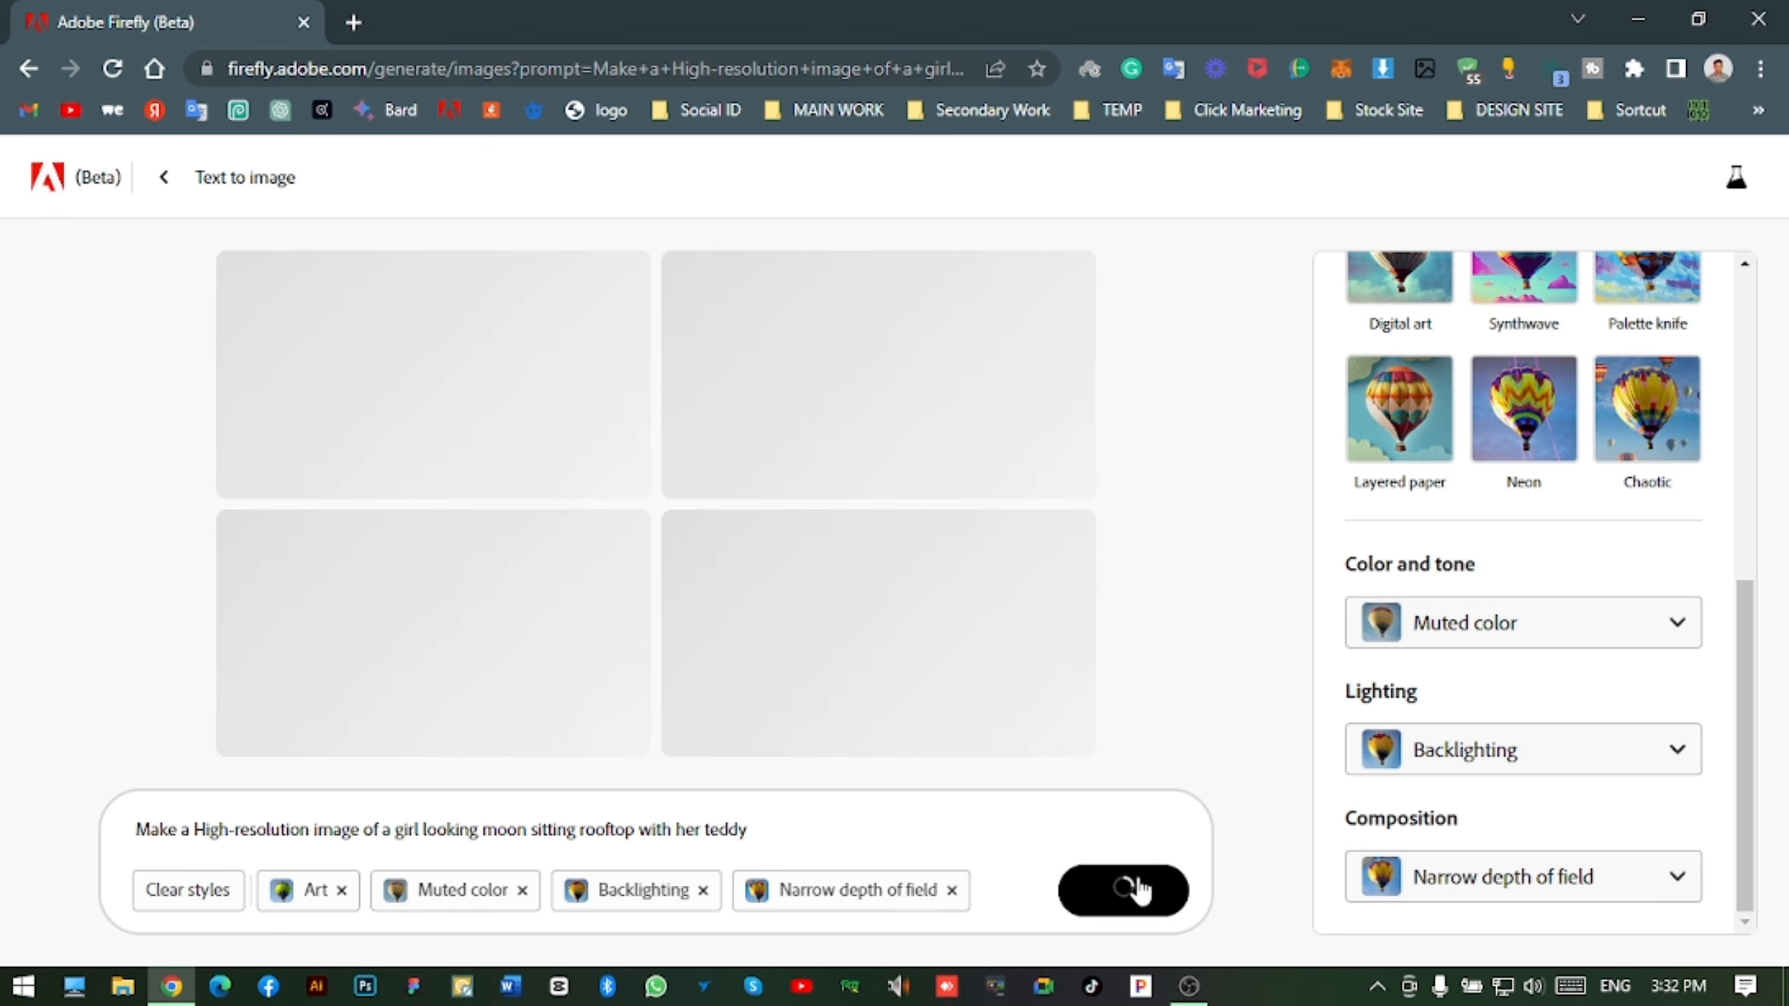
- View the first generated image of the girl and teddy at enlarged size and close the preview
scroll(1324, 758, "up", 6)
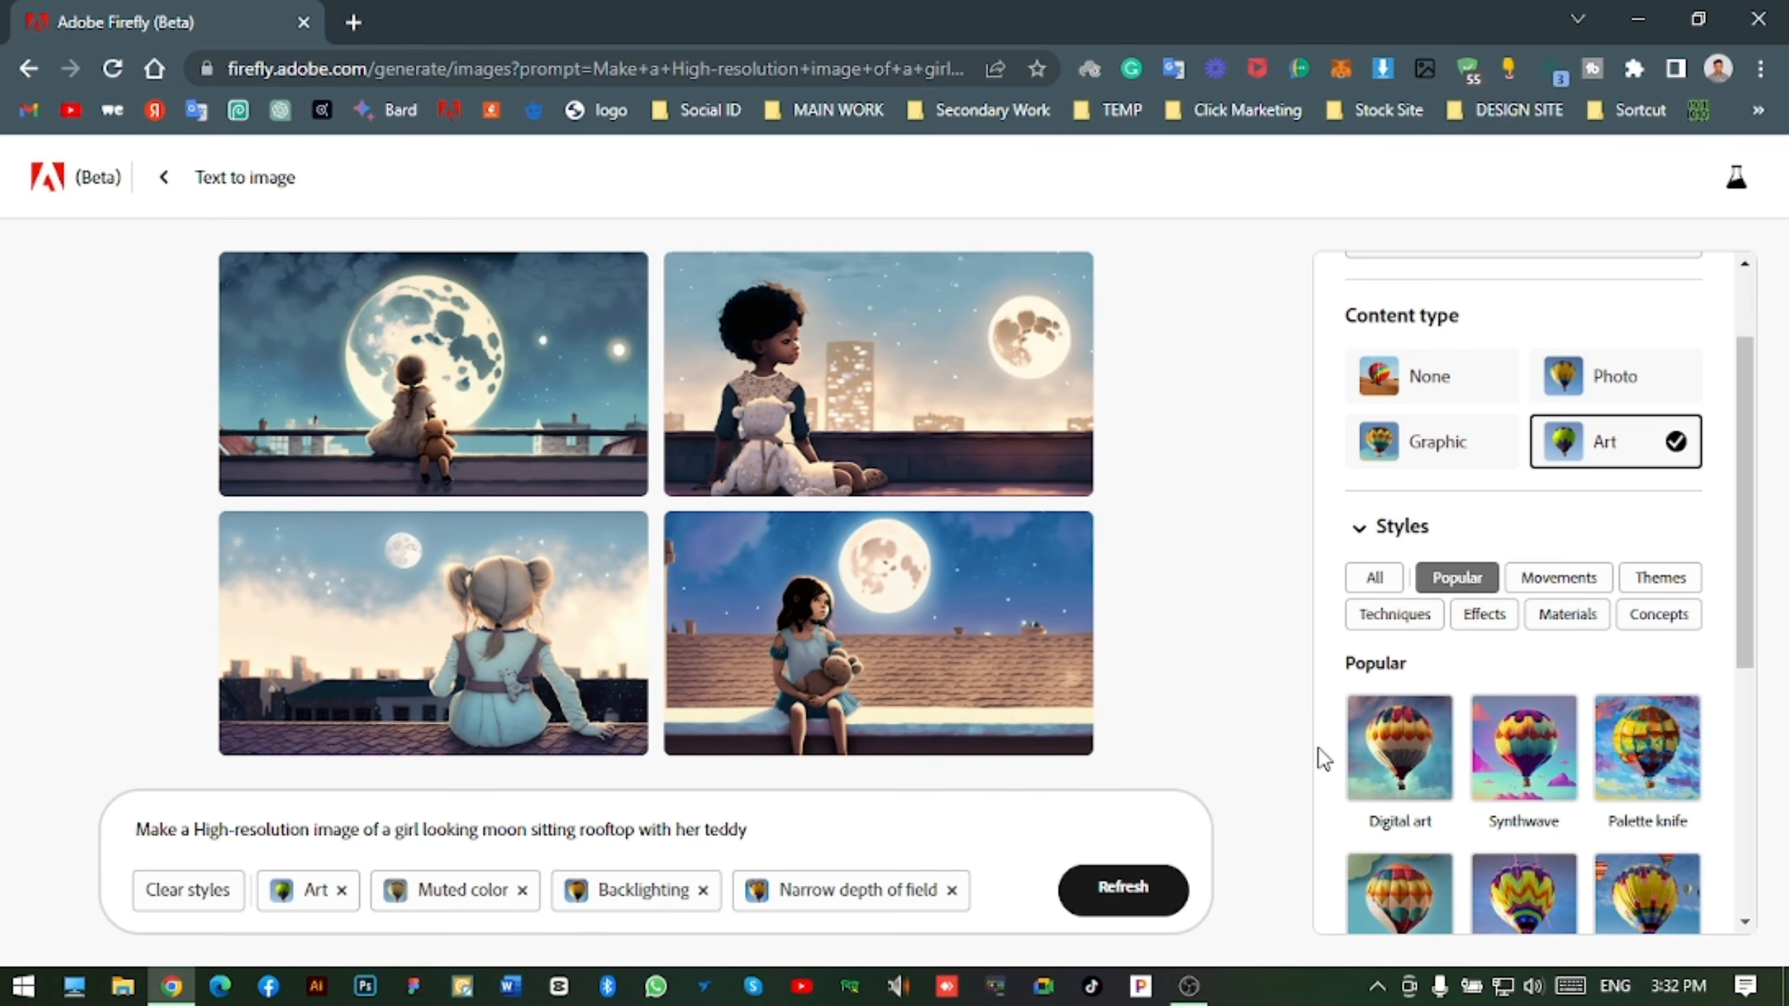
left_click(549, 373)
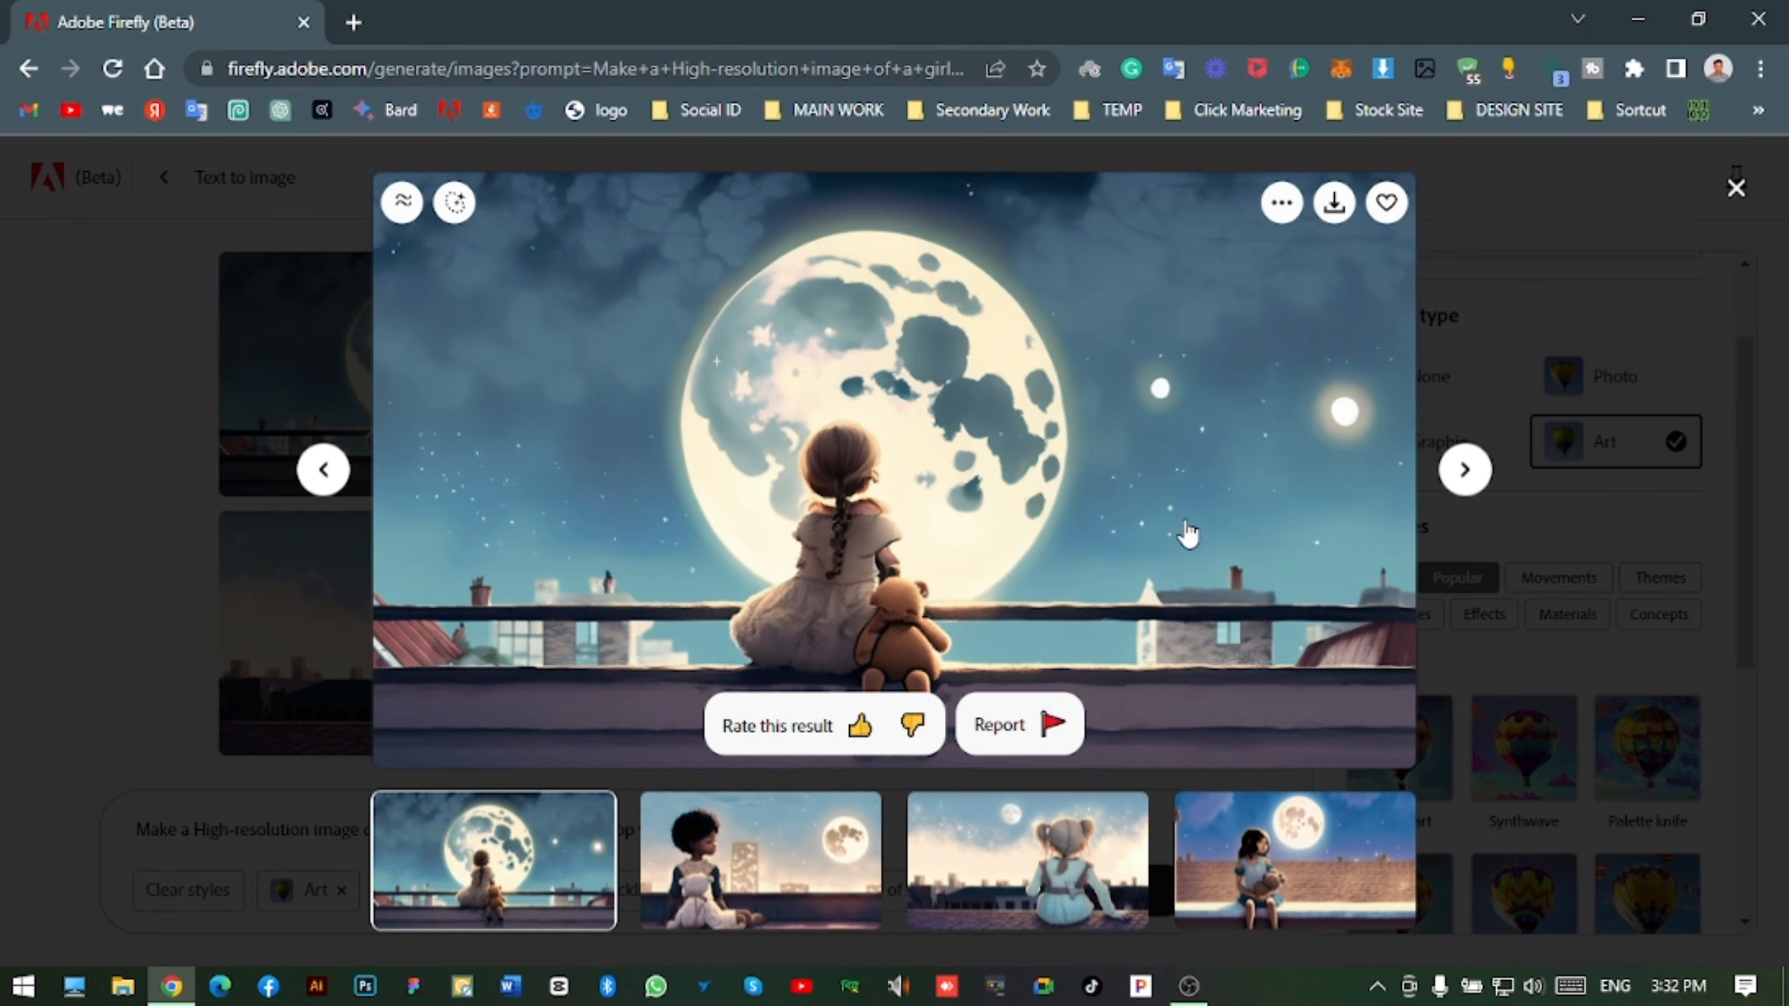
left_click(1734, 189)
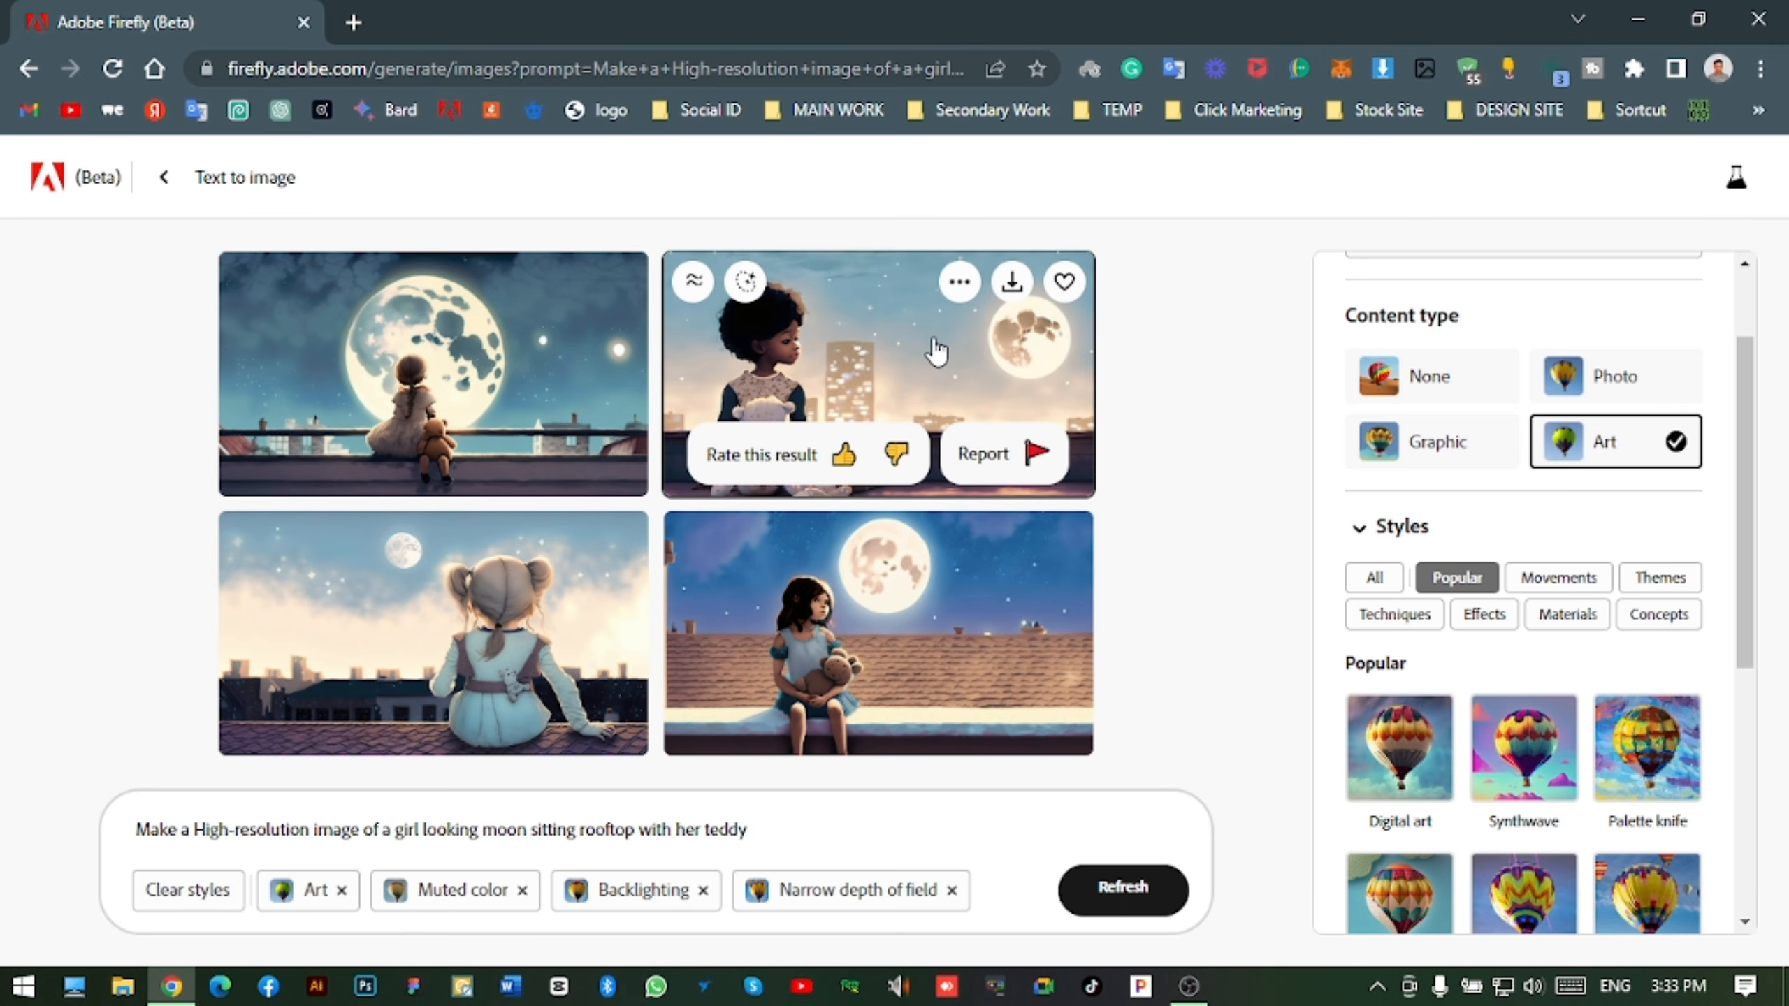
- Change the content type to Photo and regenerate the images of the girl on the rooftop
scroll(1481, 347, "up", 2)
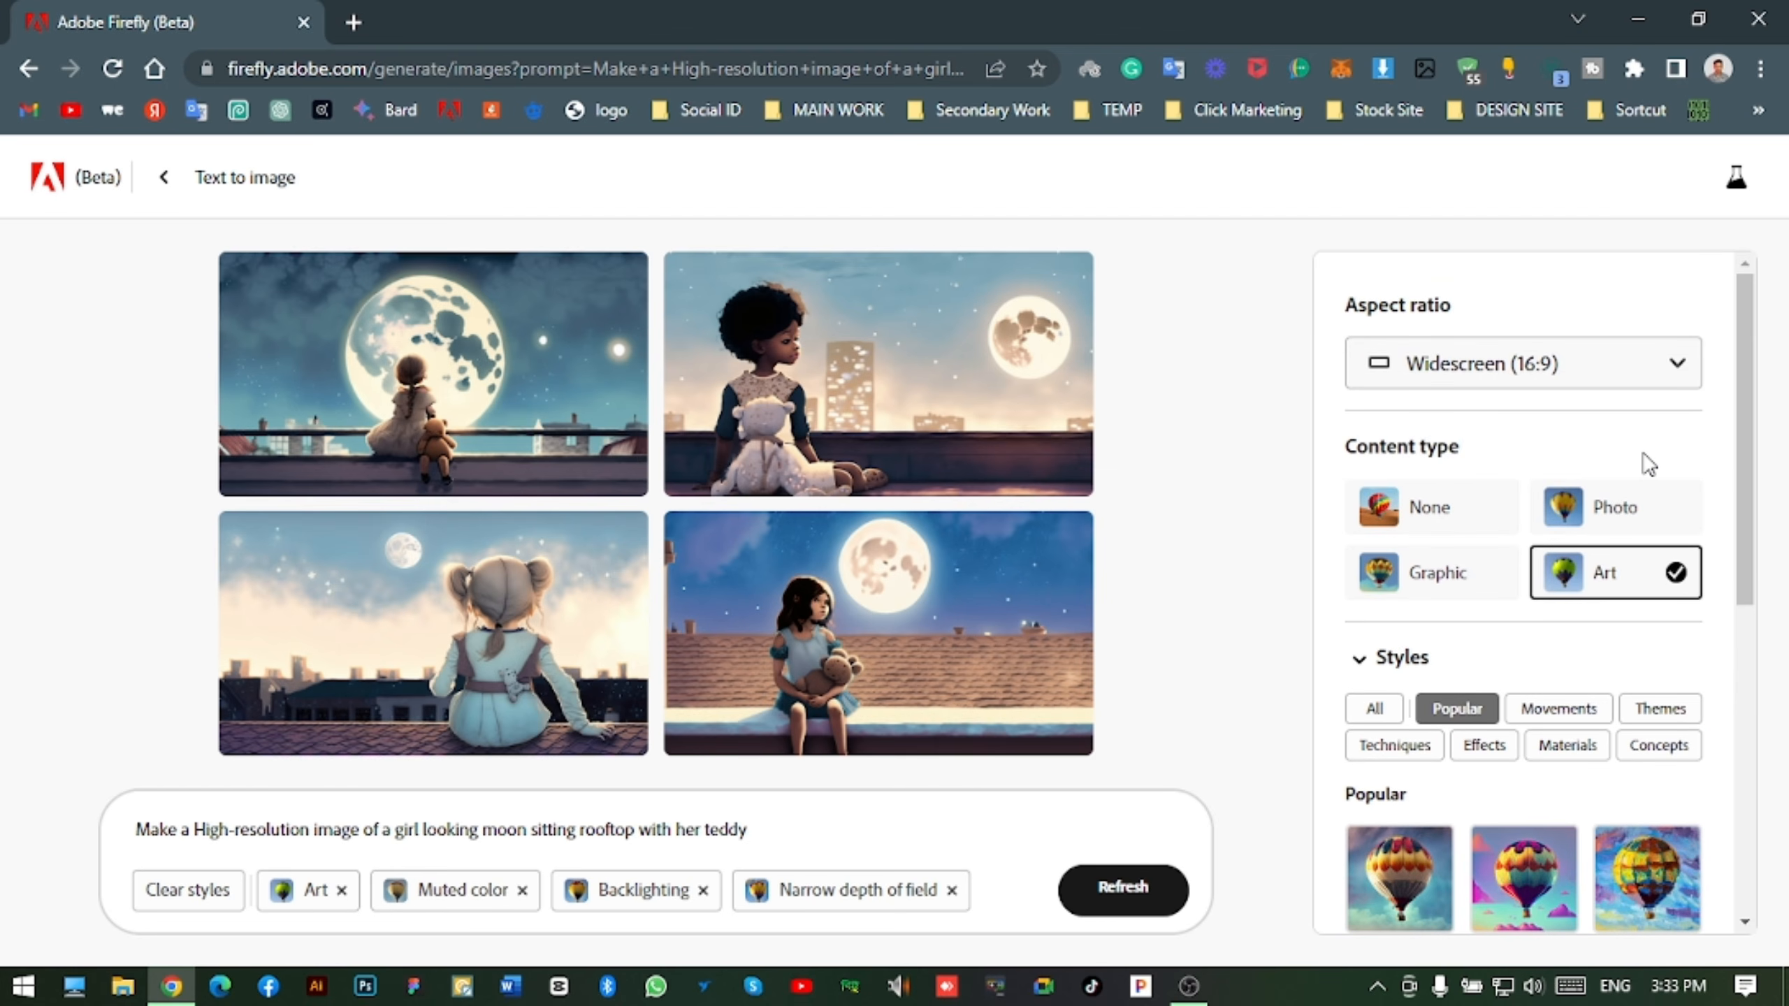
left_click(1646, 524)
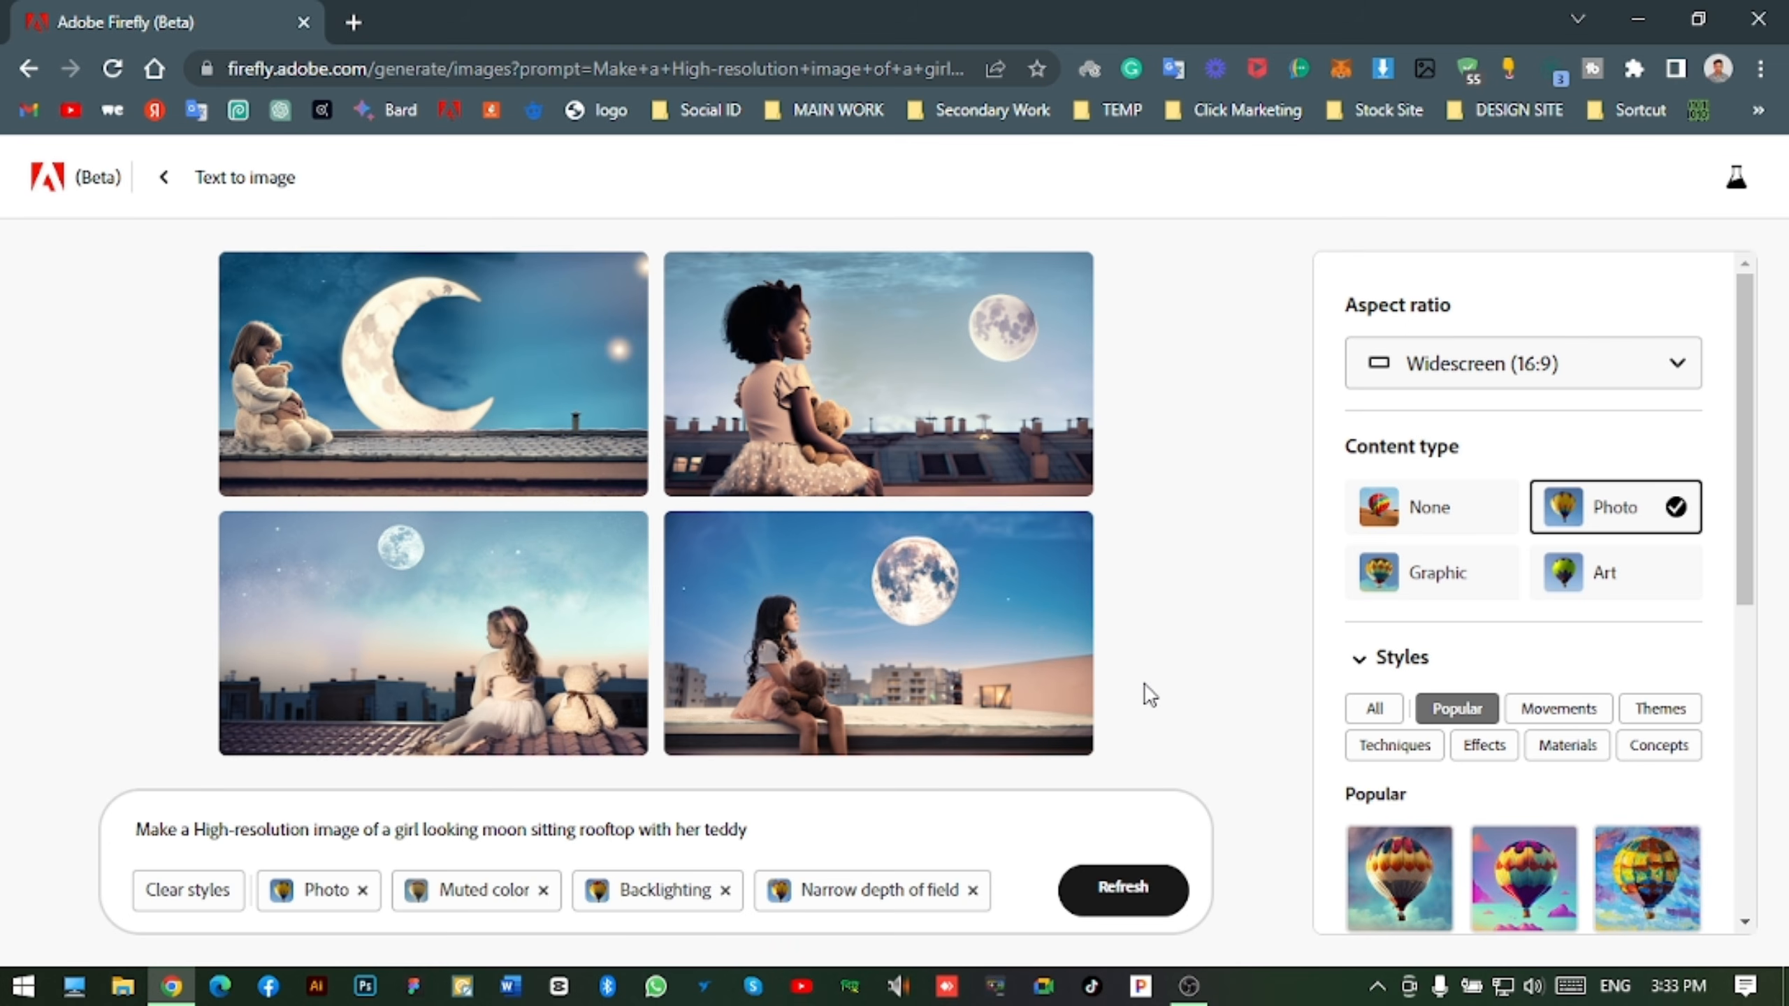
- View the generated photo-style images of the girl and teddy at enlarged size and close the preview
left_click(563, 635)
left_click(1465, 470)
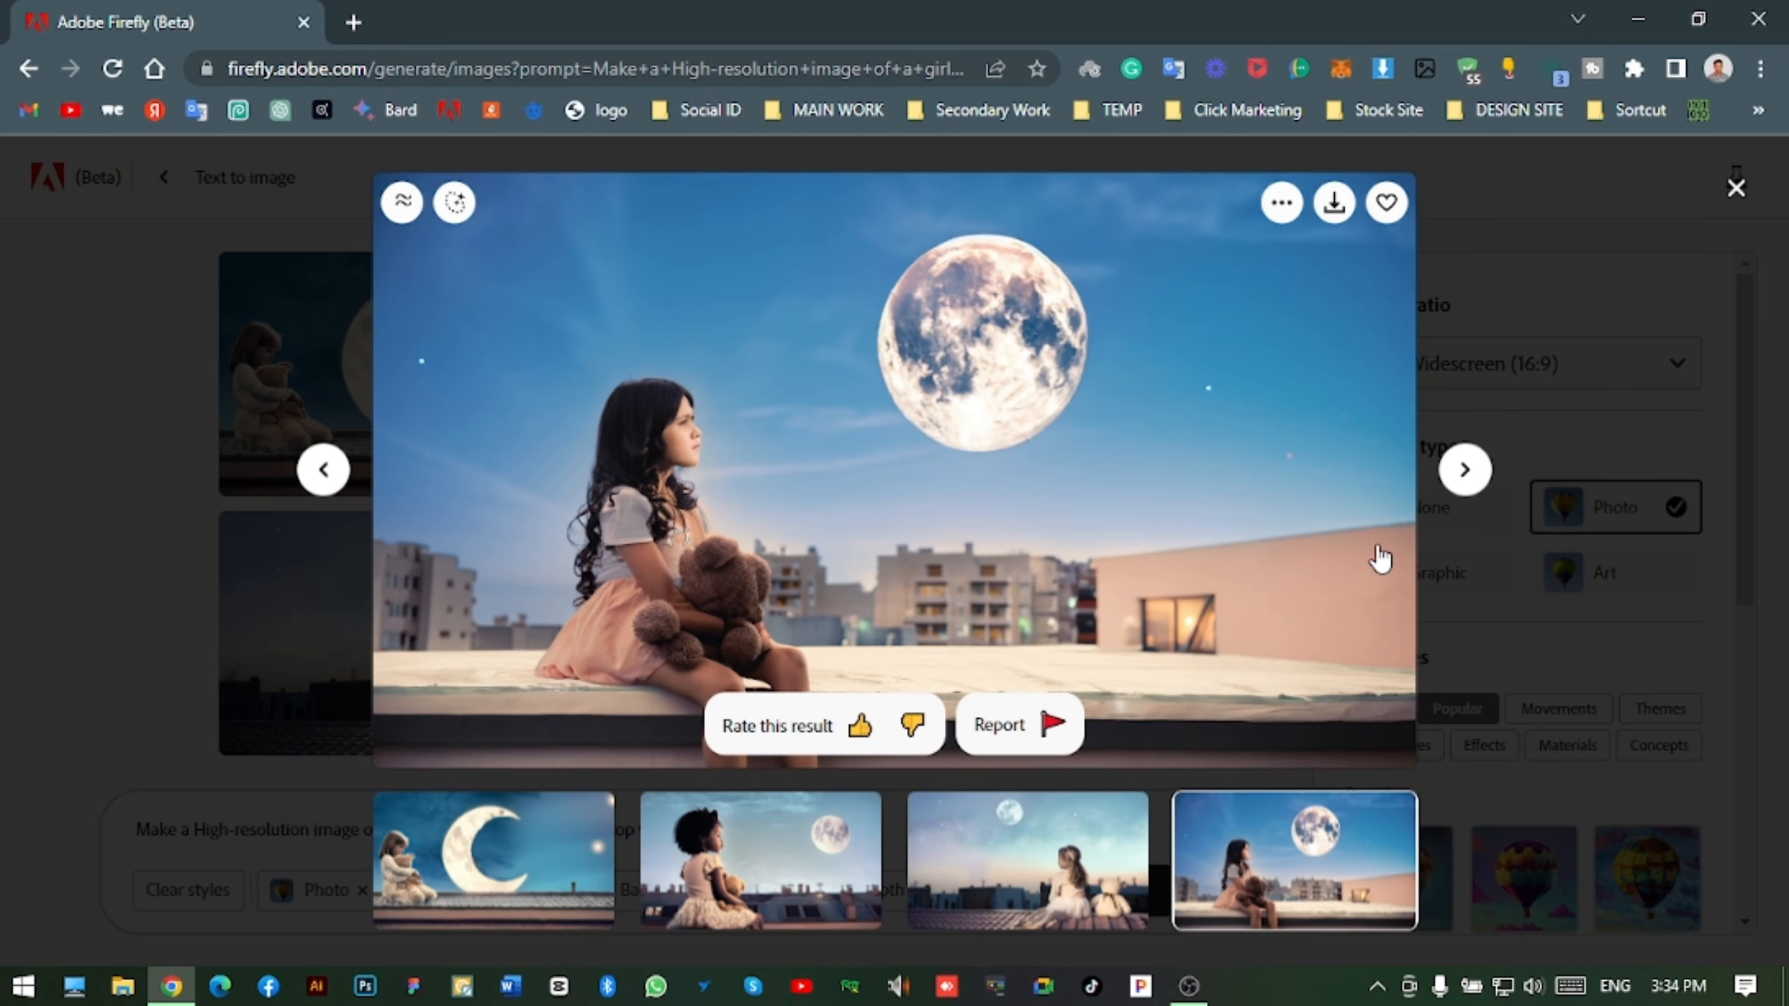
left_click(1736, 187)
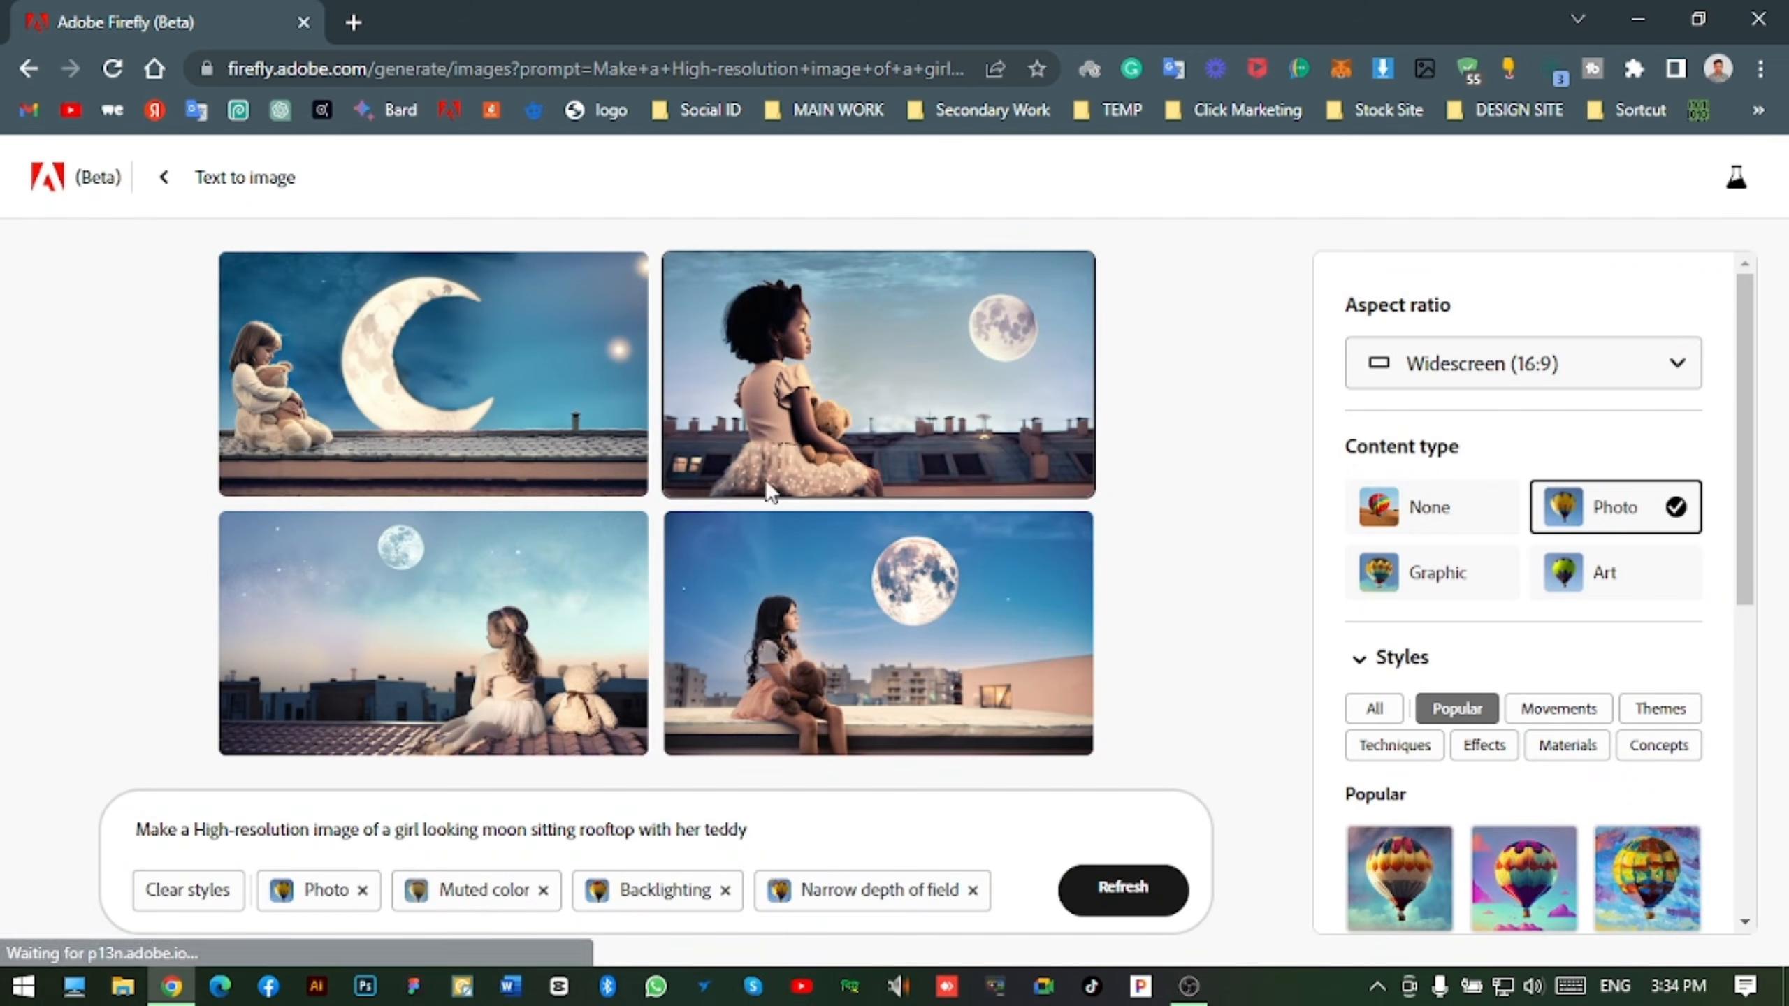
- Extend the prompt with ", Dark Night, Galaxy Sky" and generate the images again
left_click(824, 829)
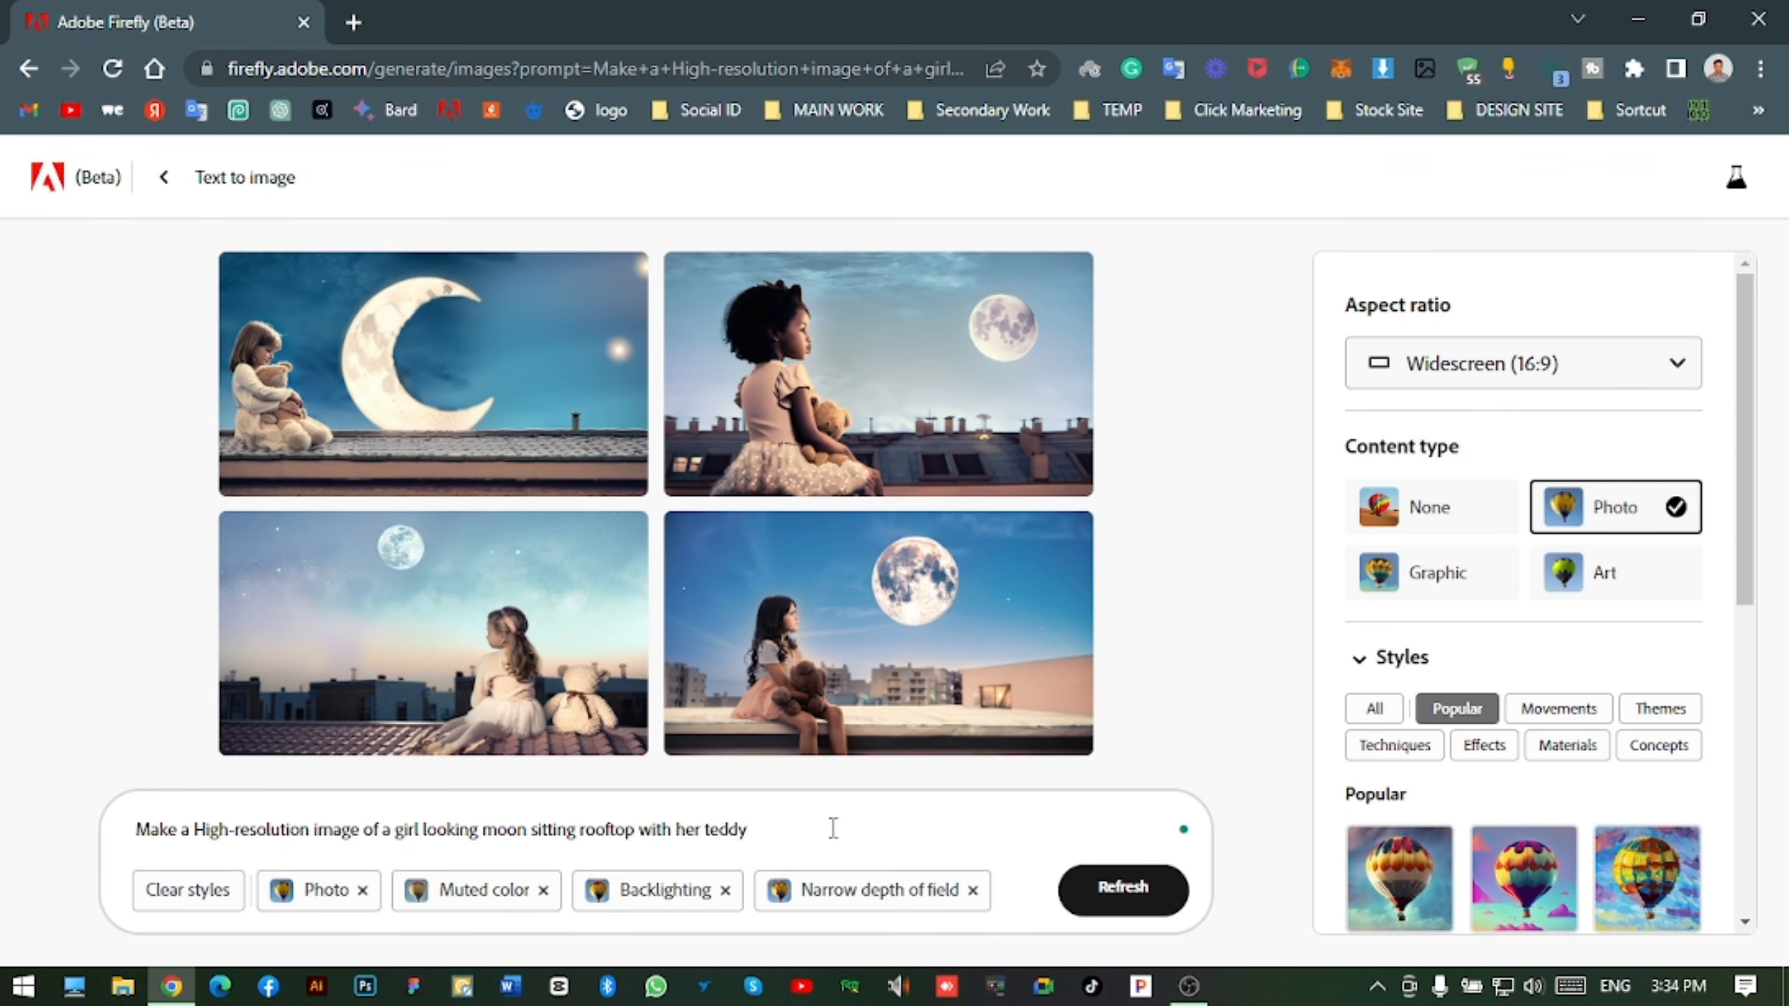
type(", S")
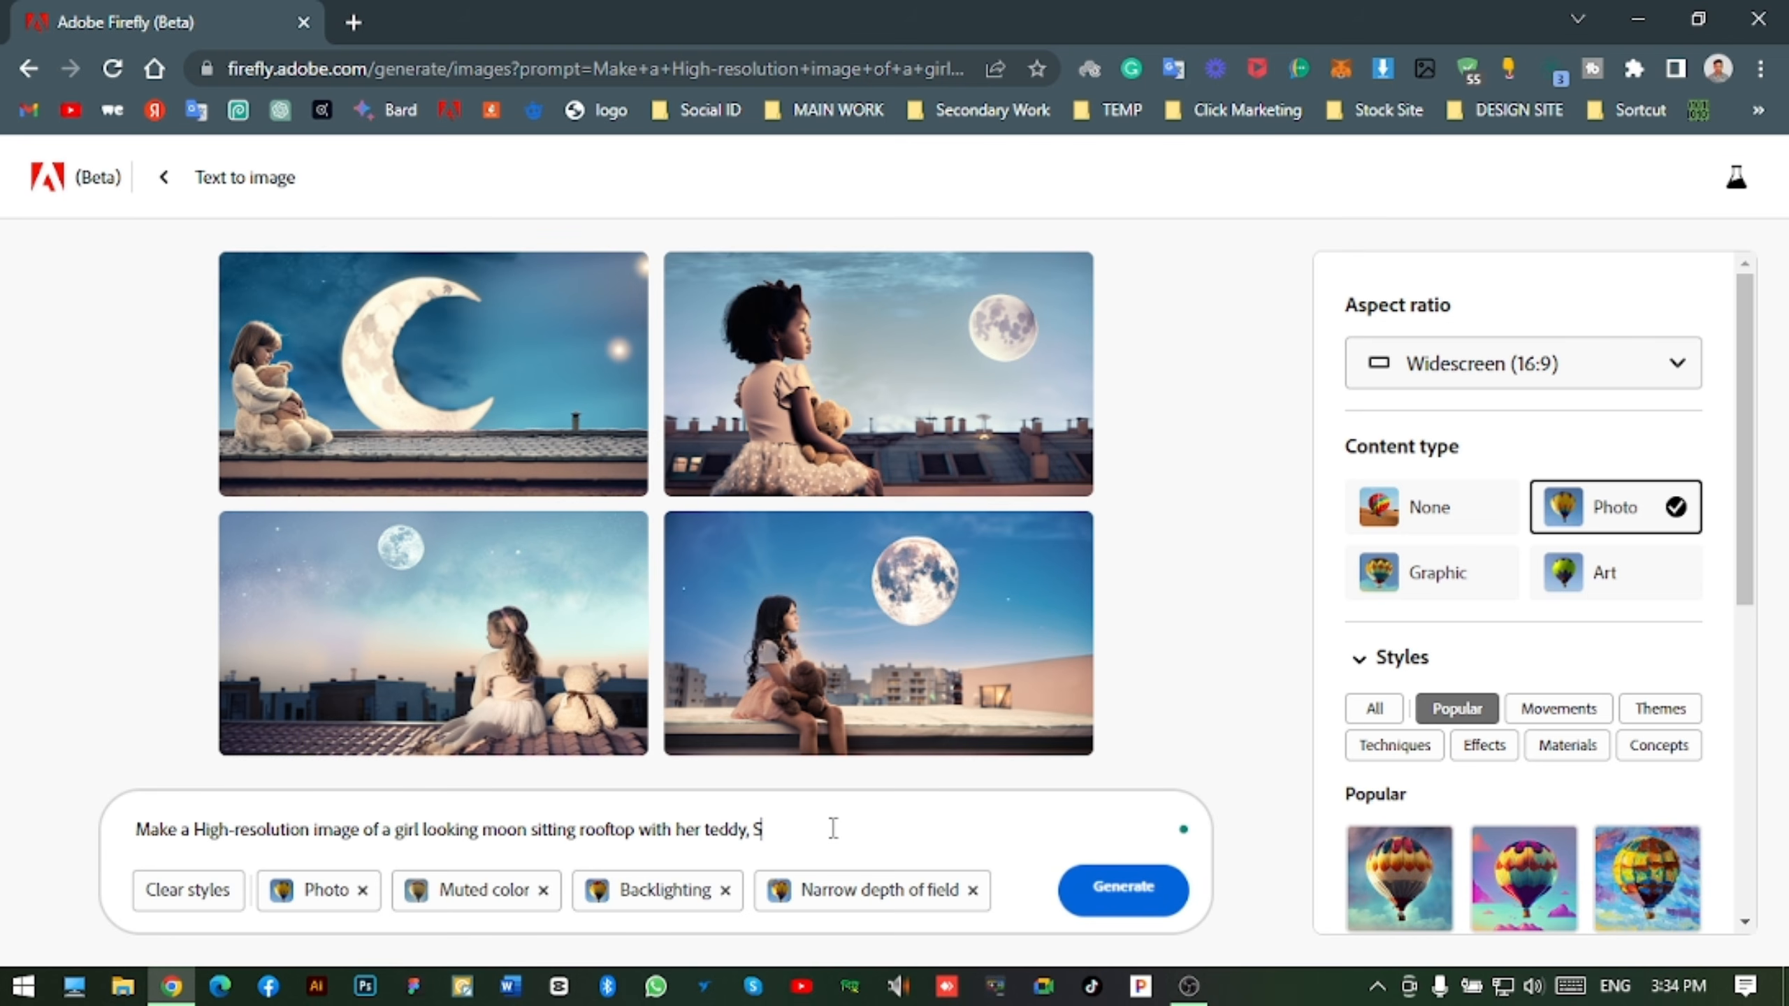
key("BackSpace")
type("Dark Night")
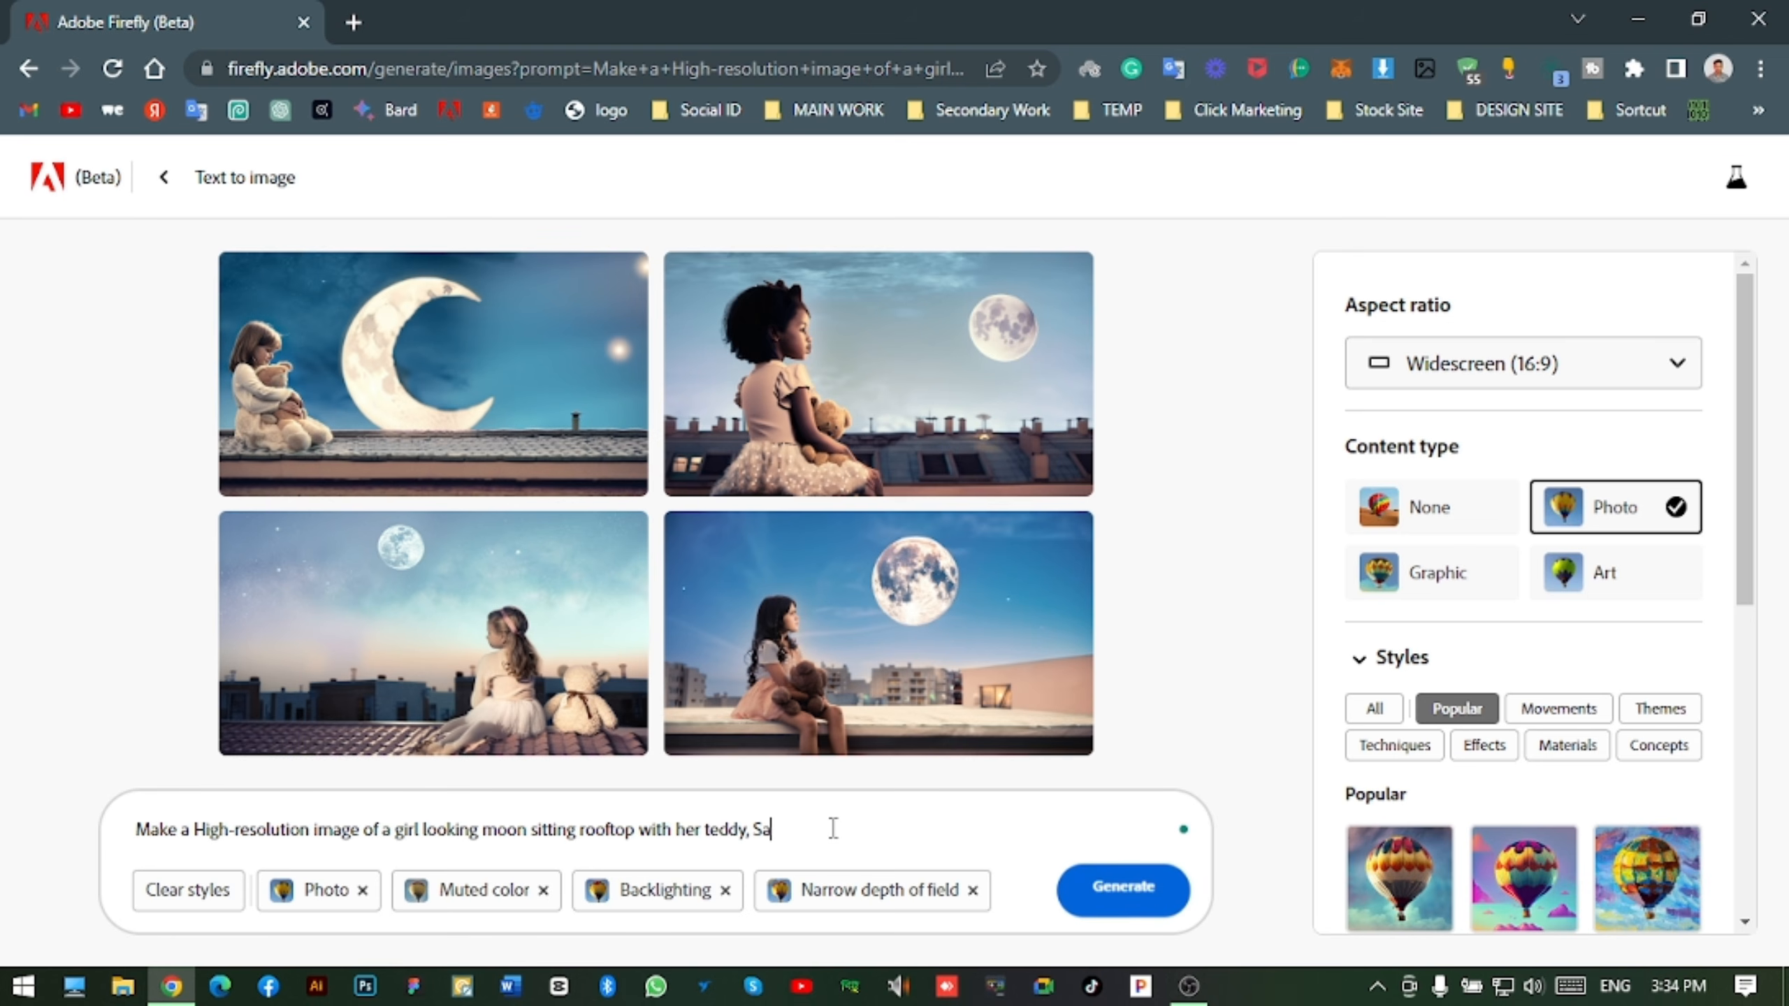
type(", Galaxy Sky")
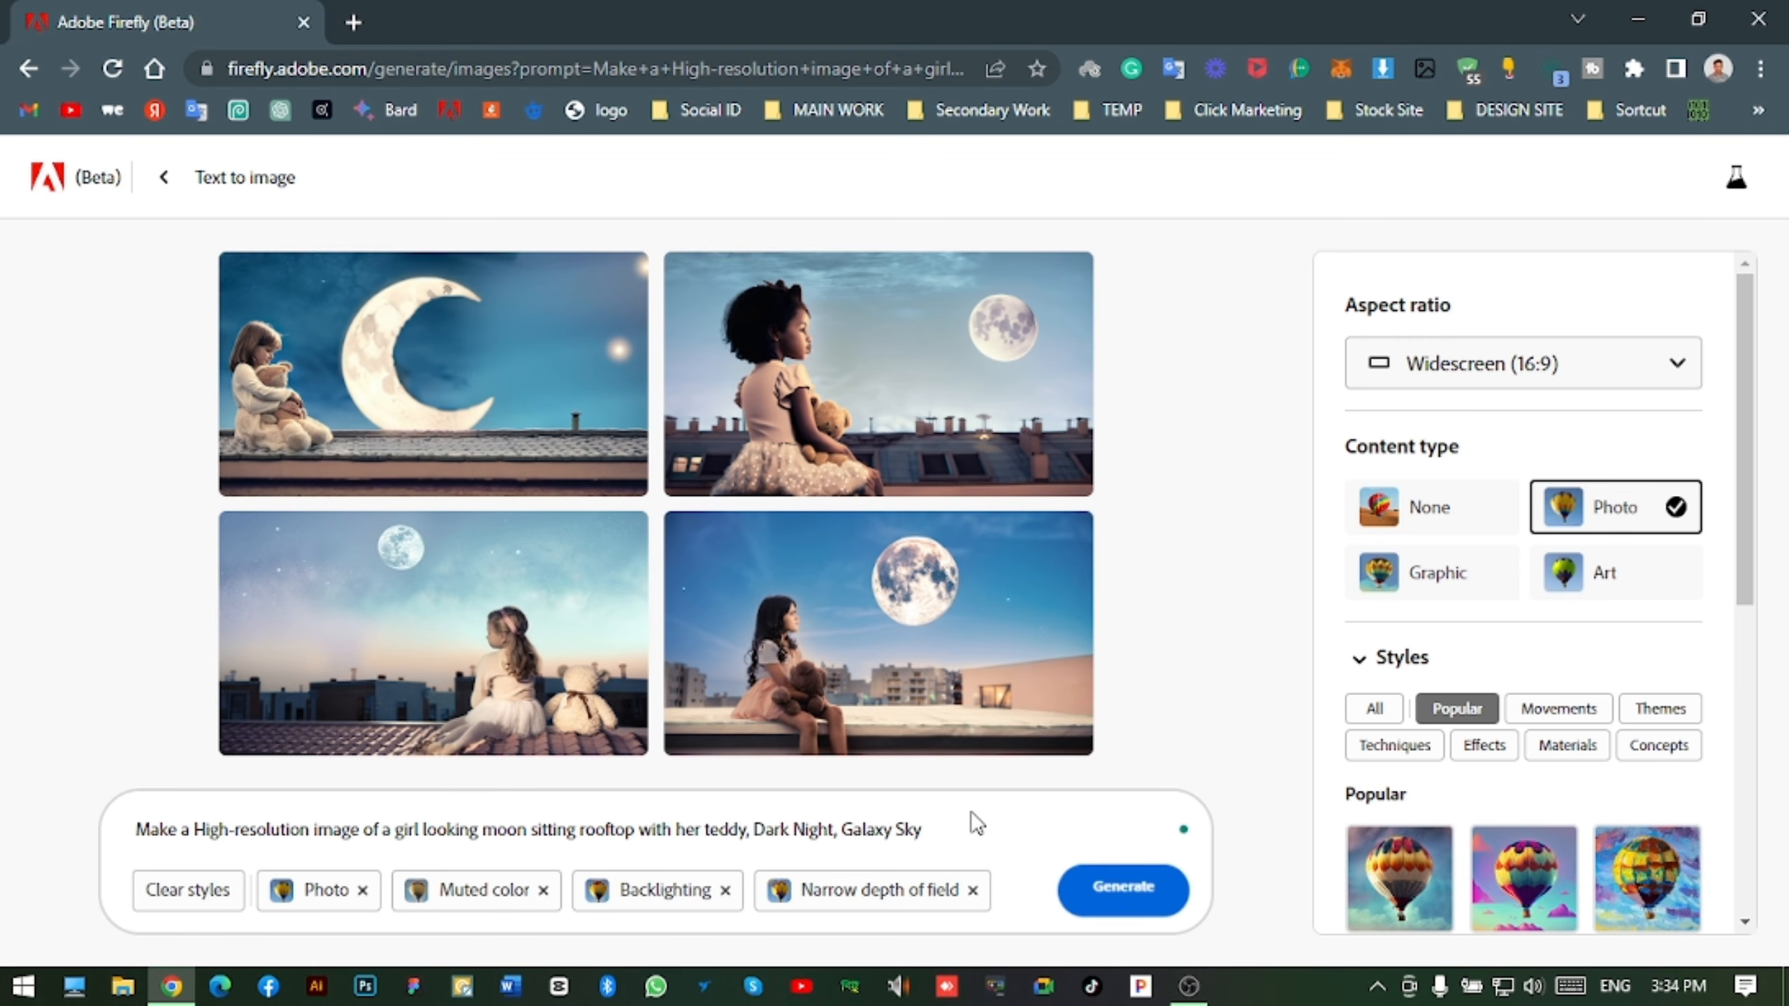
left_click(1128, 899)
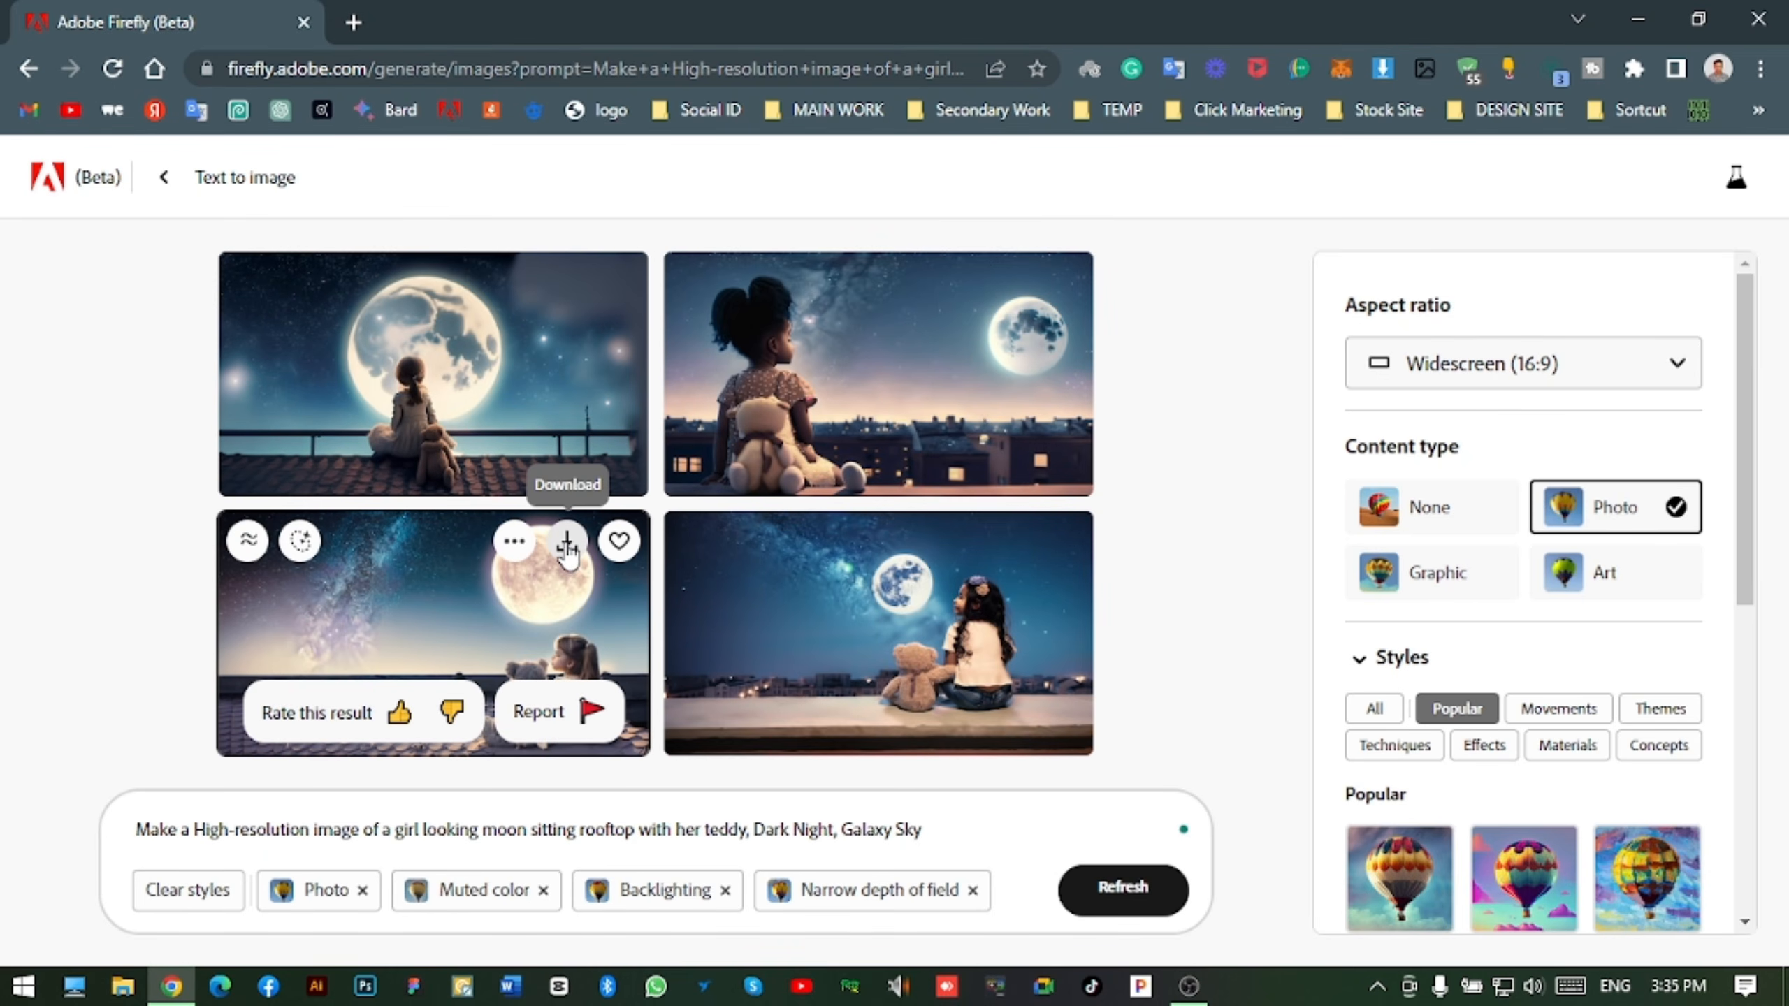
- Generate images similar to the third result and look through the four new versions at enlarged size
left_click(569, 564)
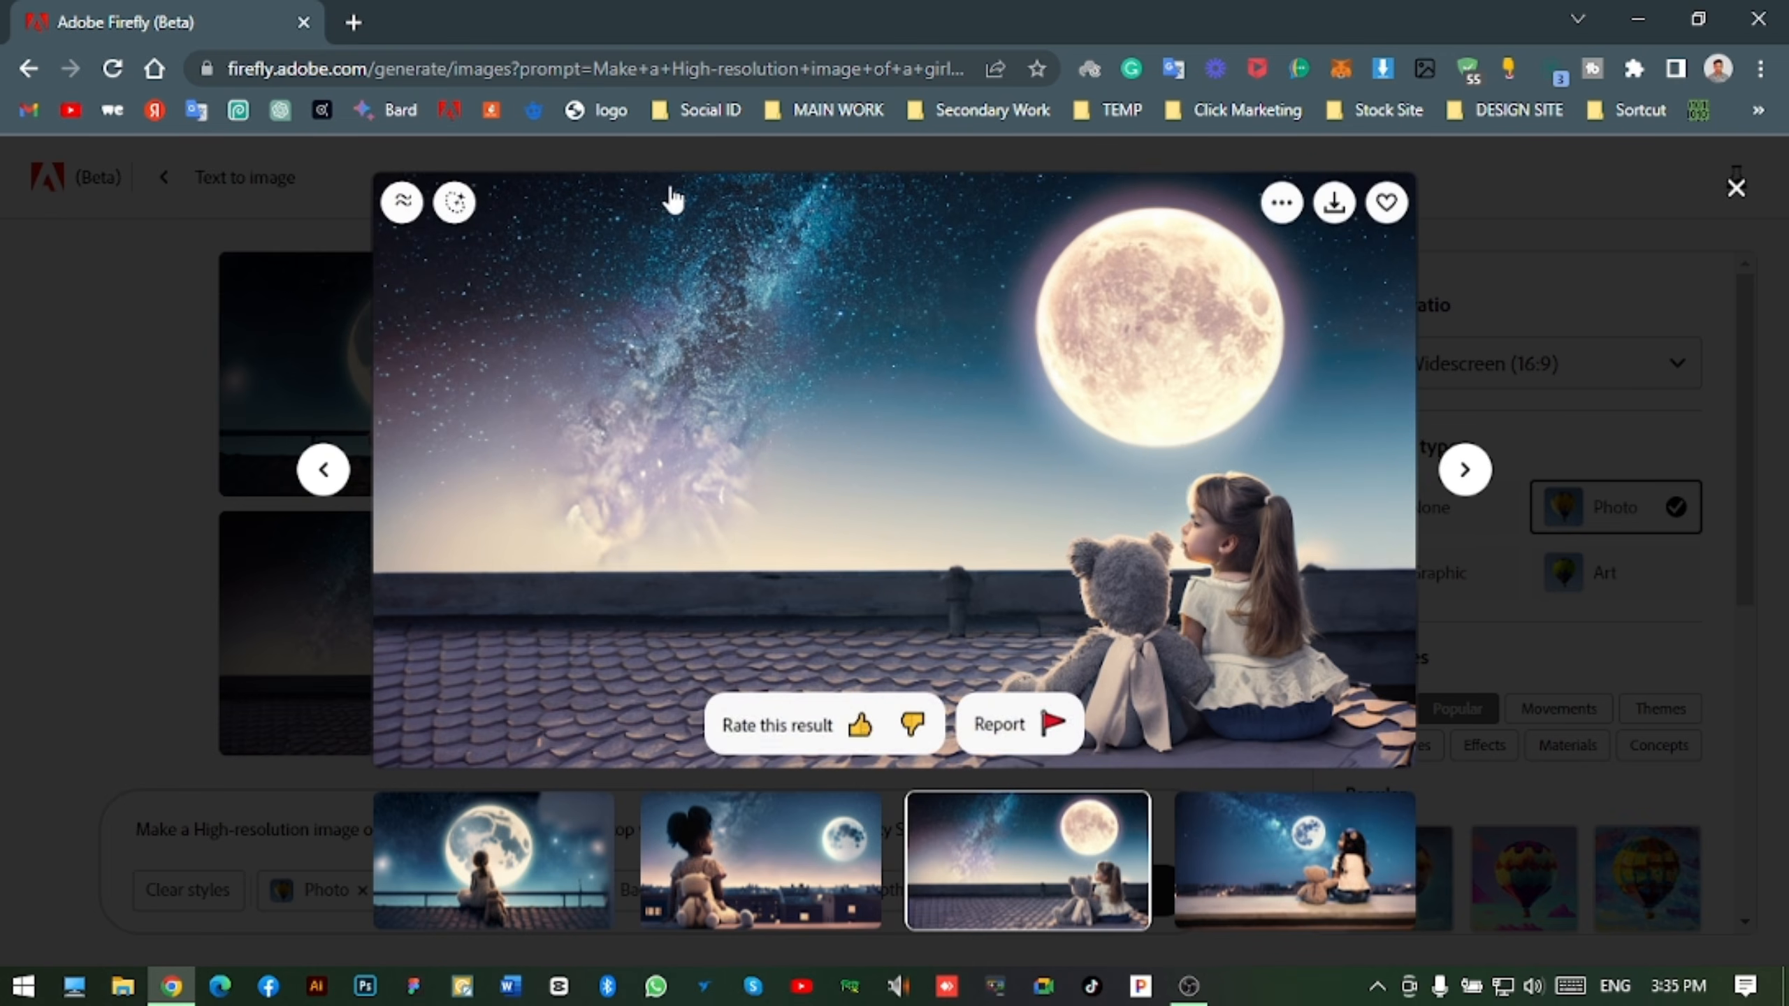
left_click(404, 204)
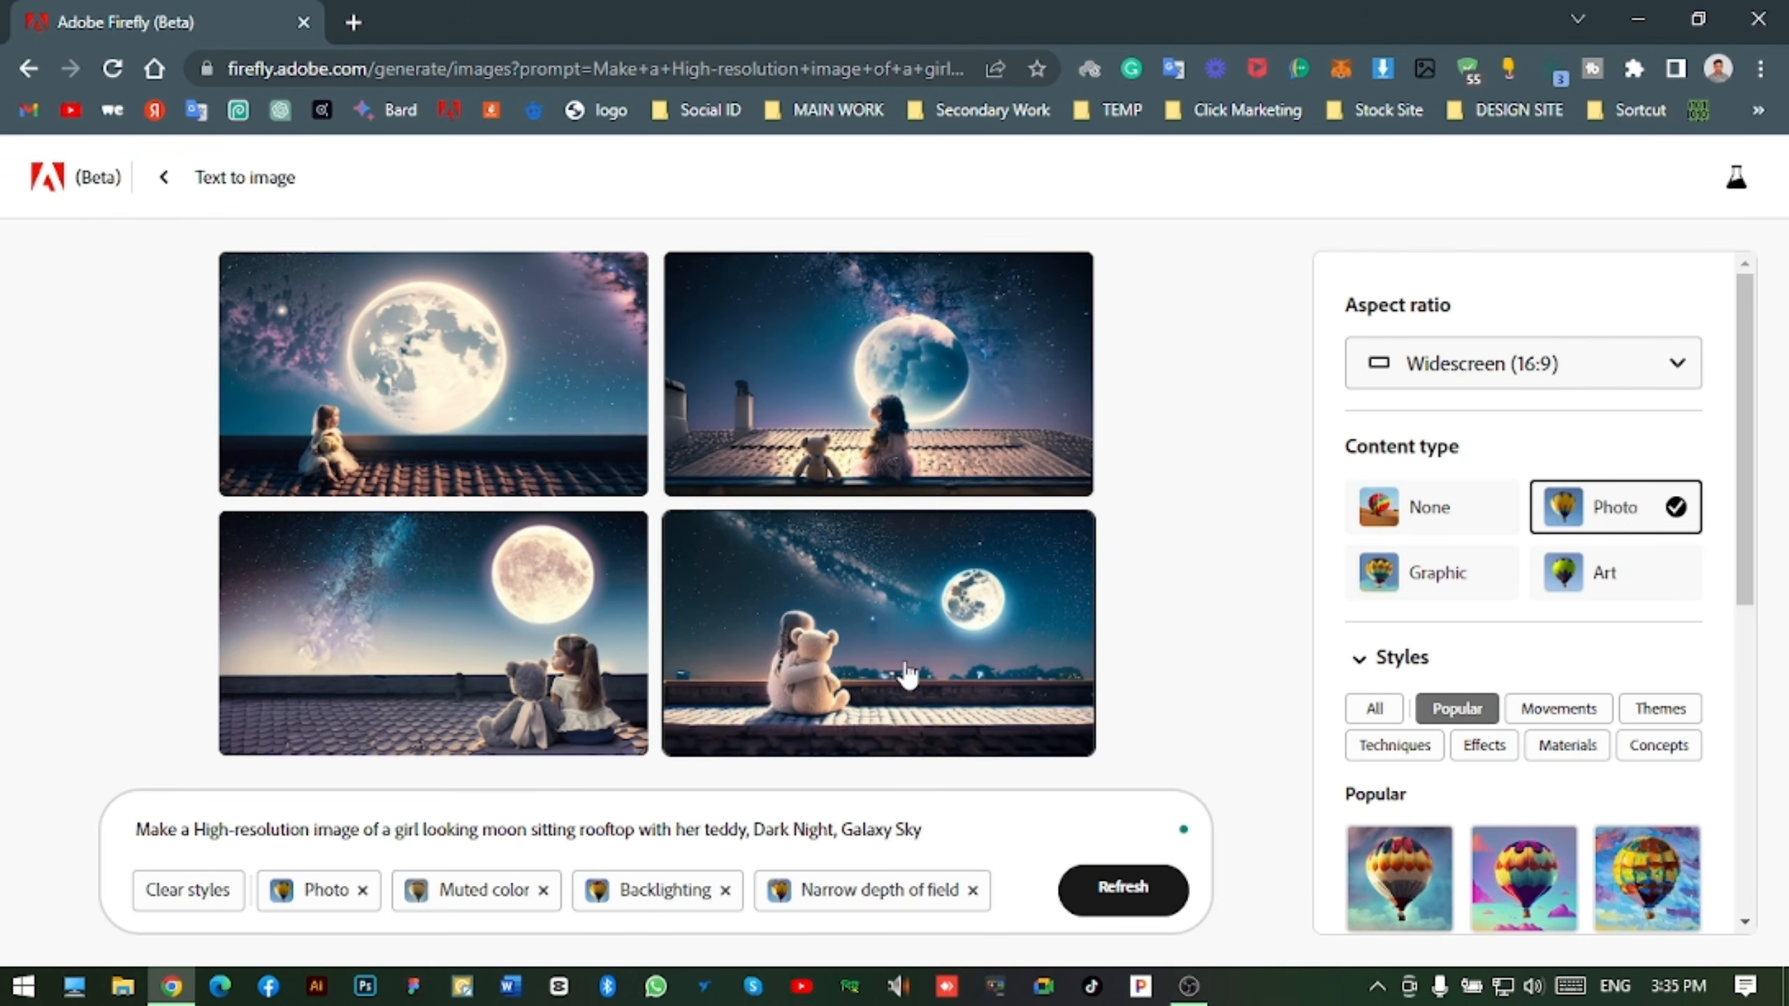
left_click(573, 411)
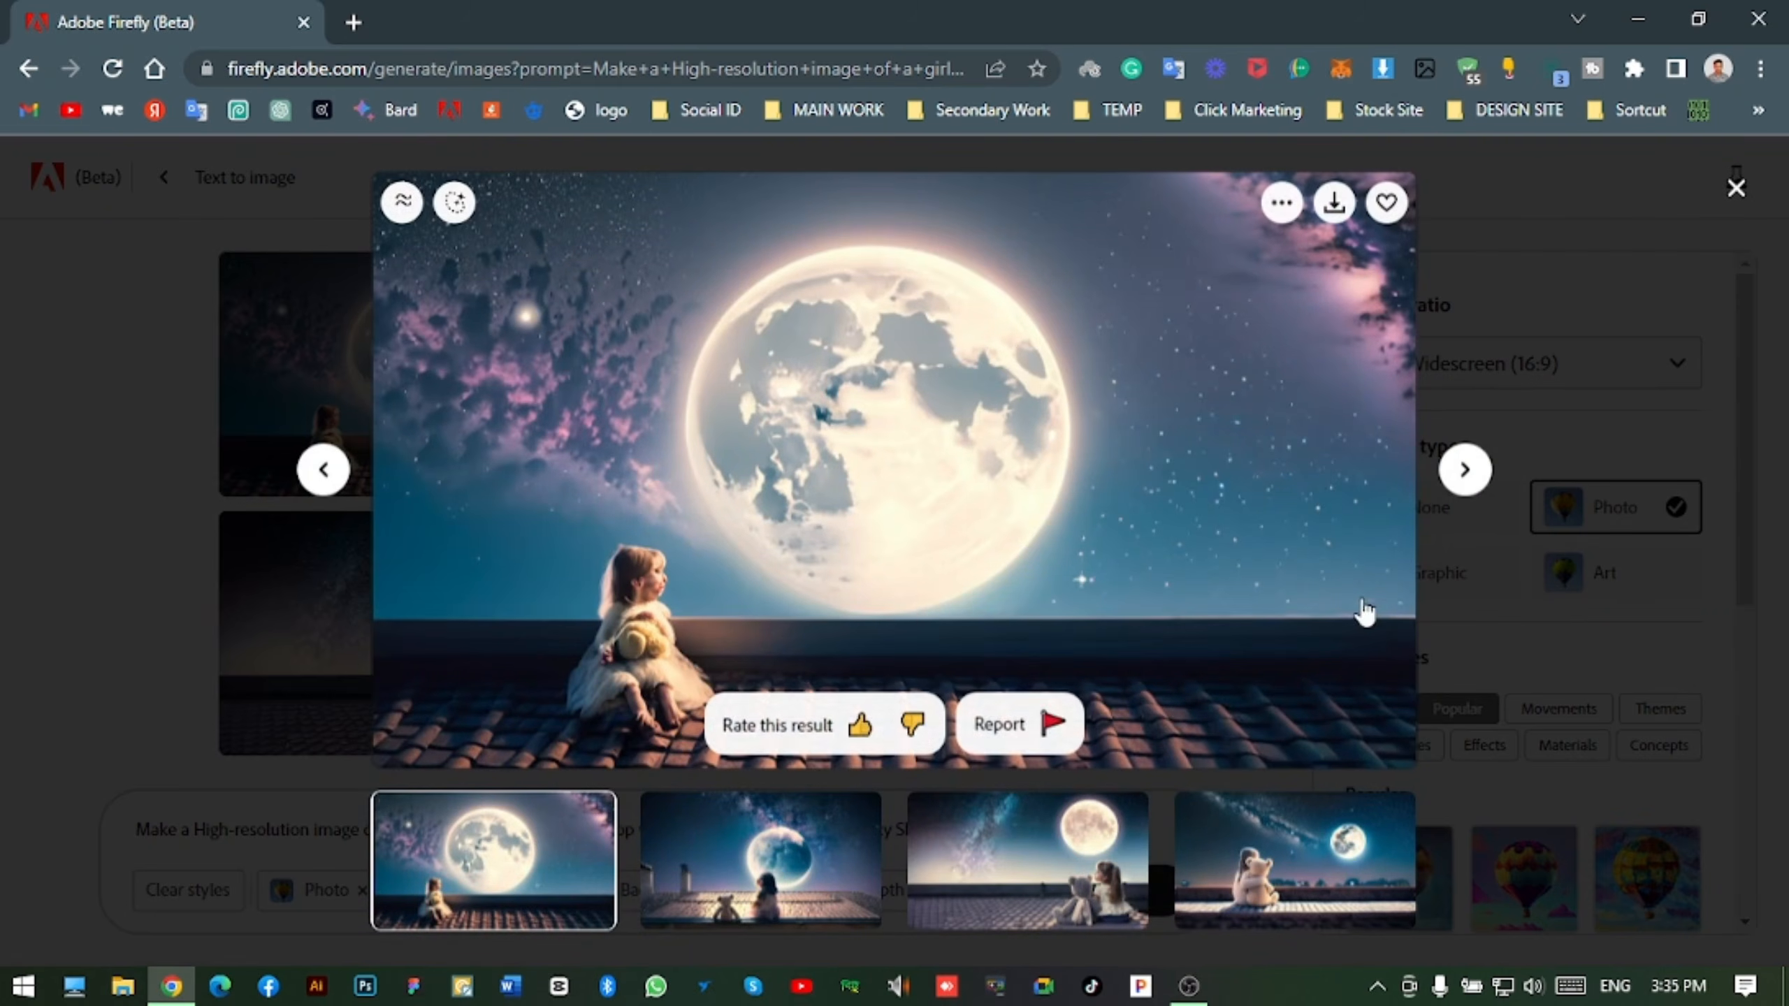
left_click(1465, 470)
left_click(1465, 471)
left_click(1464, 470)
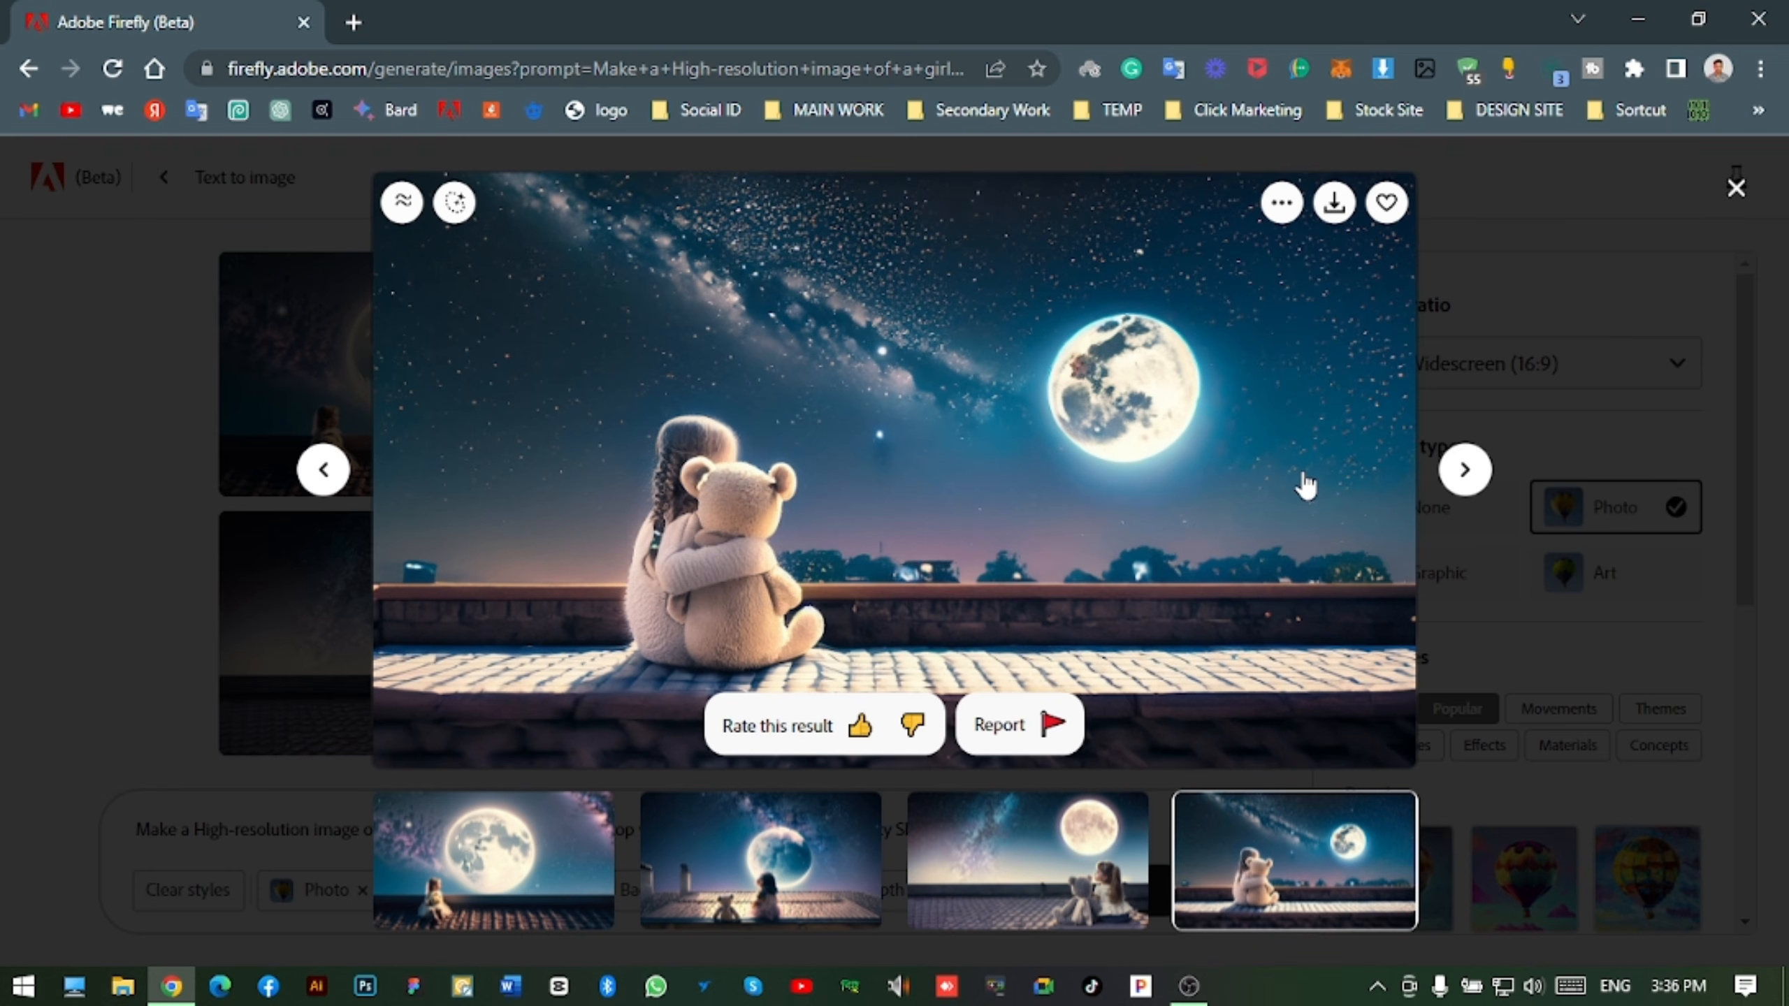
key("Escape")
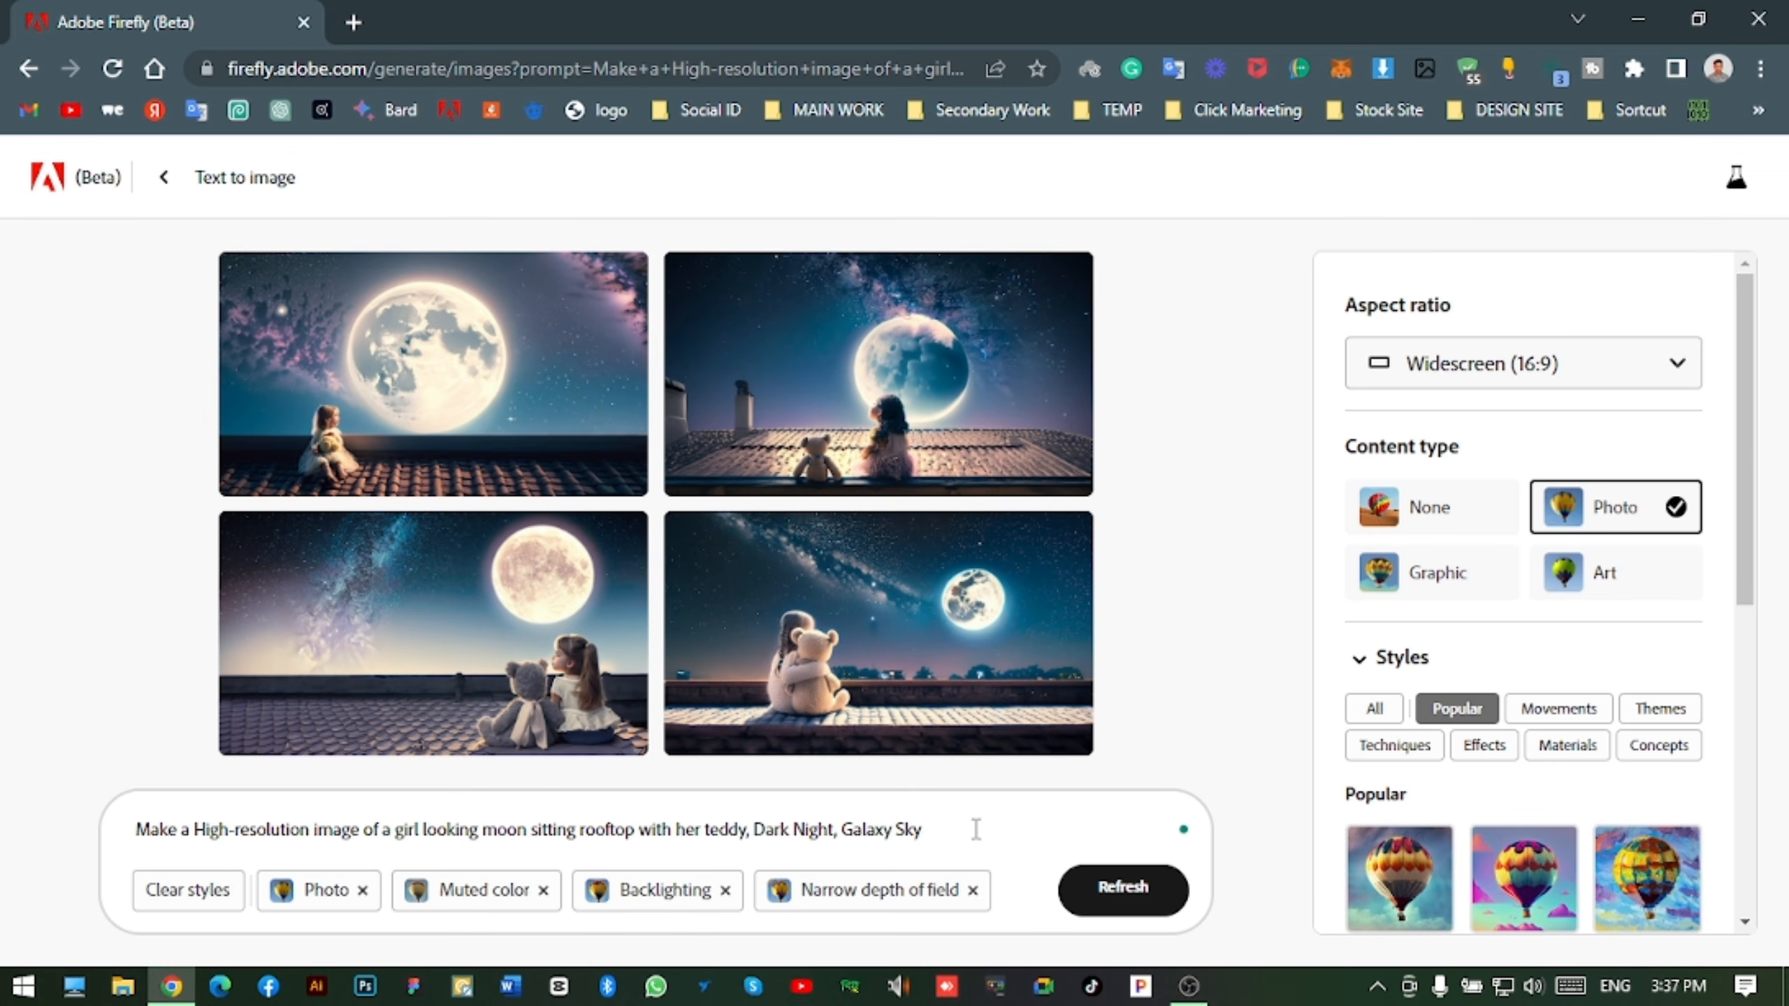
- Replace the prompt with "Green Grass Field with Winter Mountain and mini lake, boat on the water" and generate the images
left_click_drag(971, 832, 79, 816)
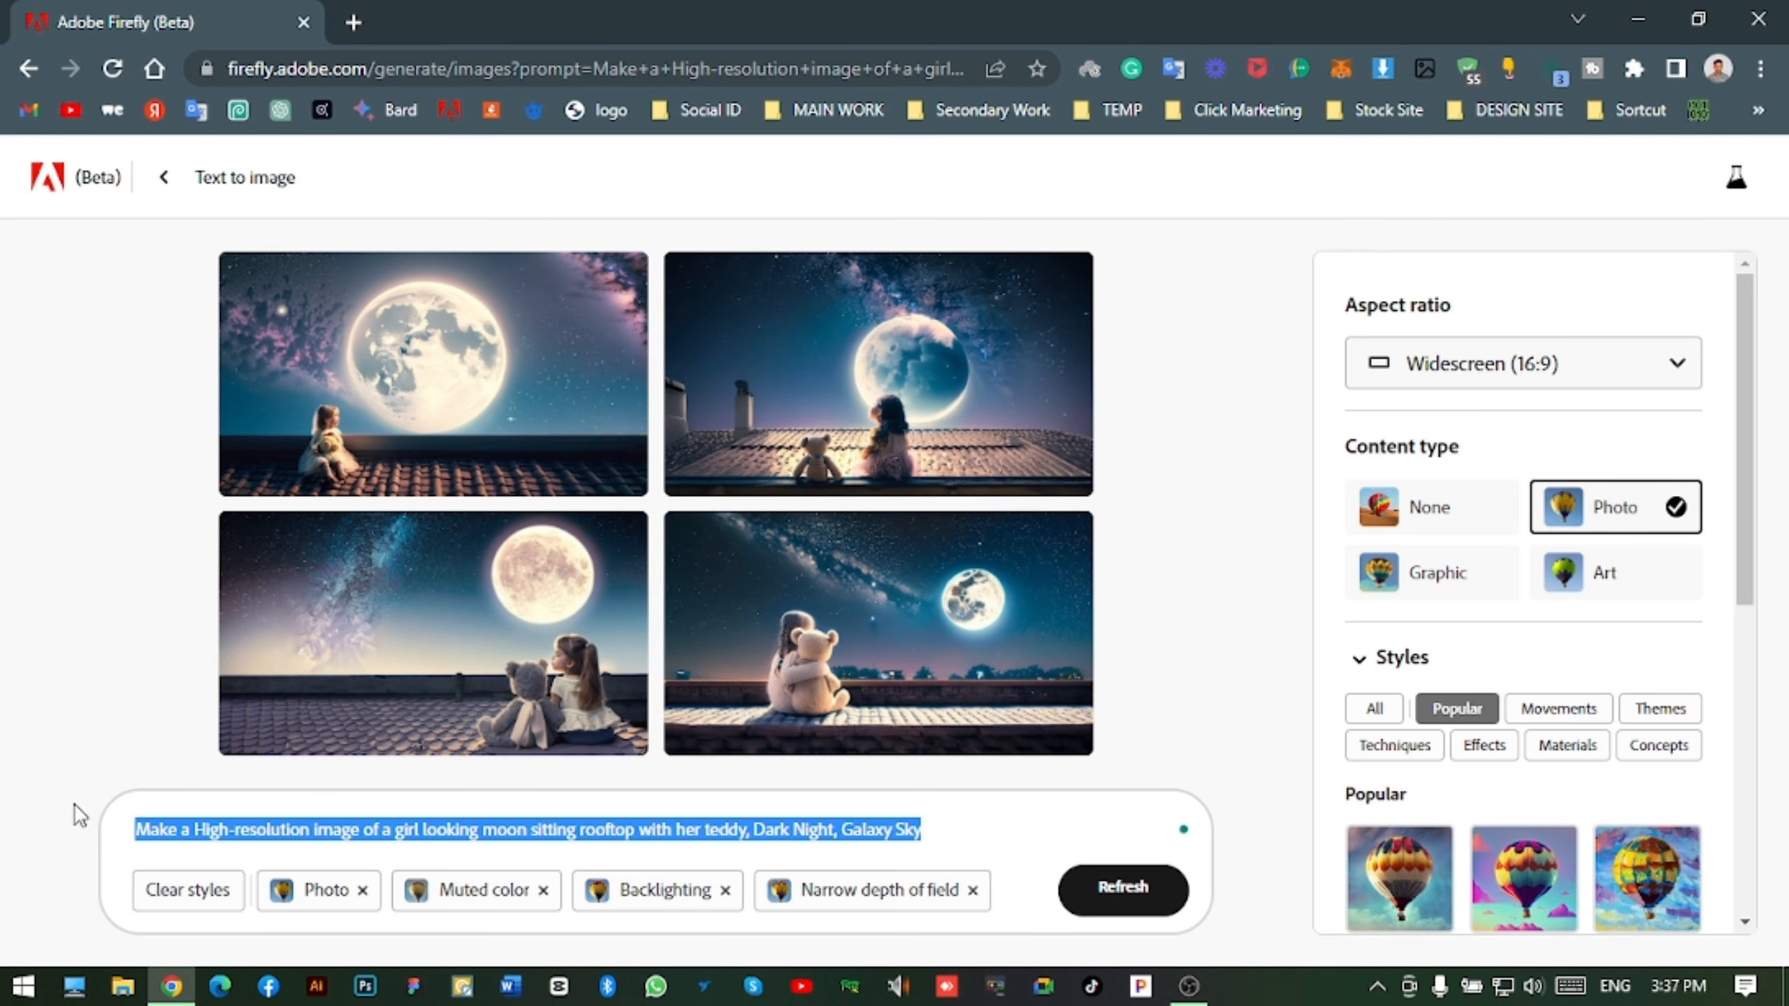
type("Green Grass Field w")
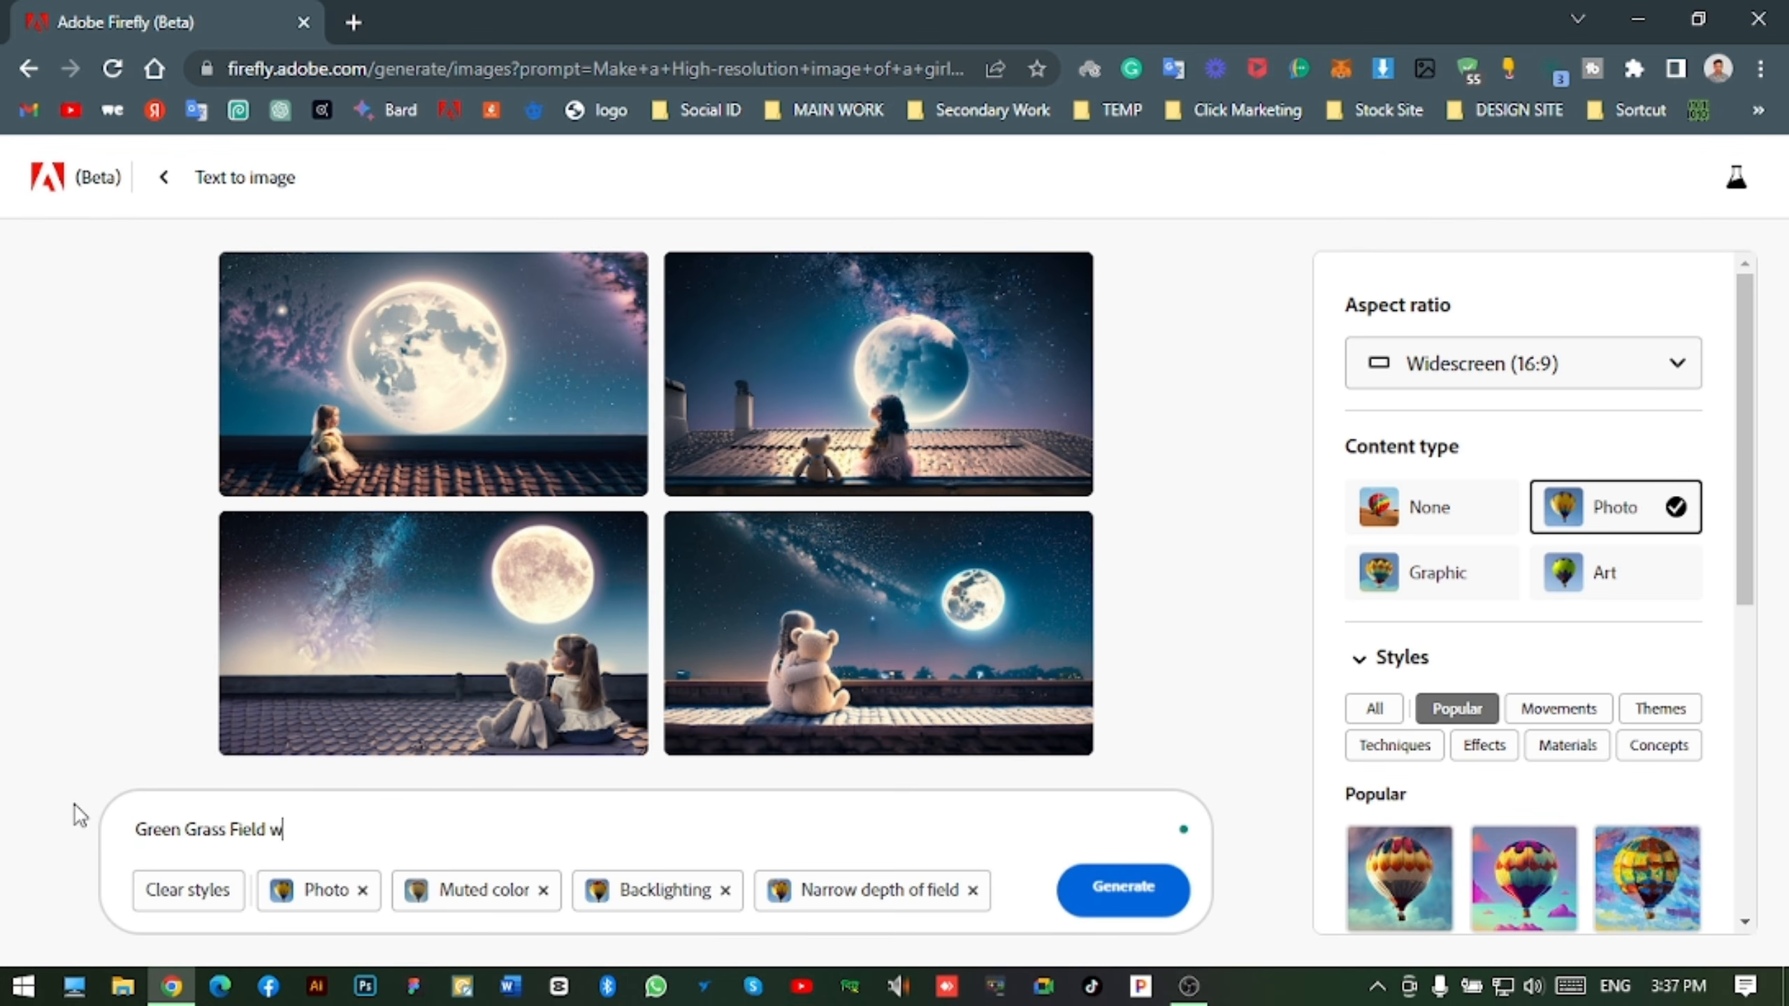
type("ith Winter Mountain and mini lake, boat on the water")
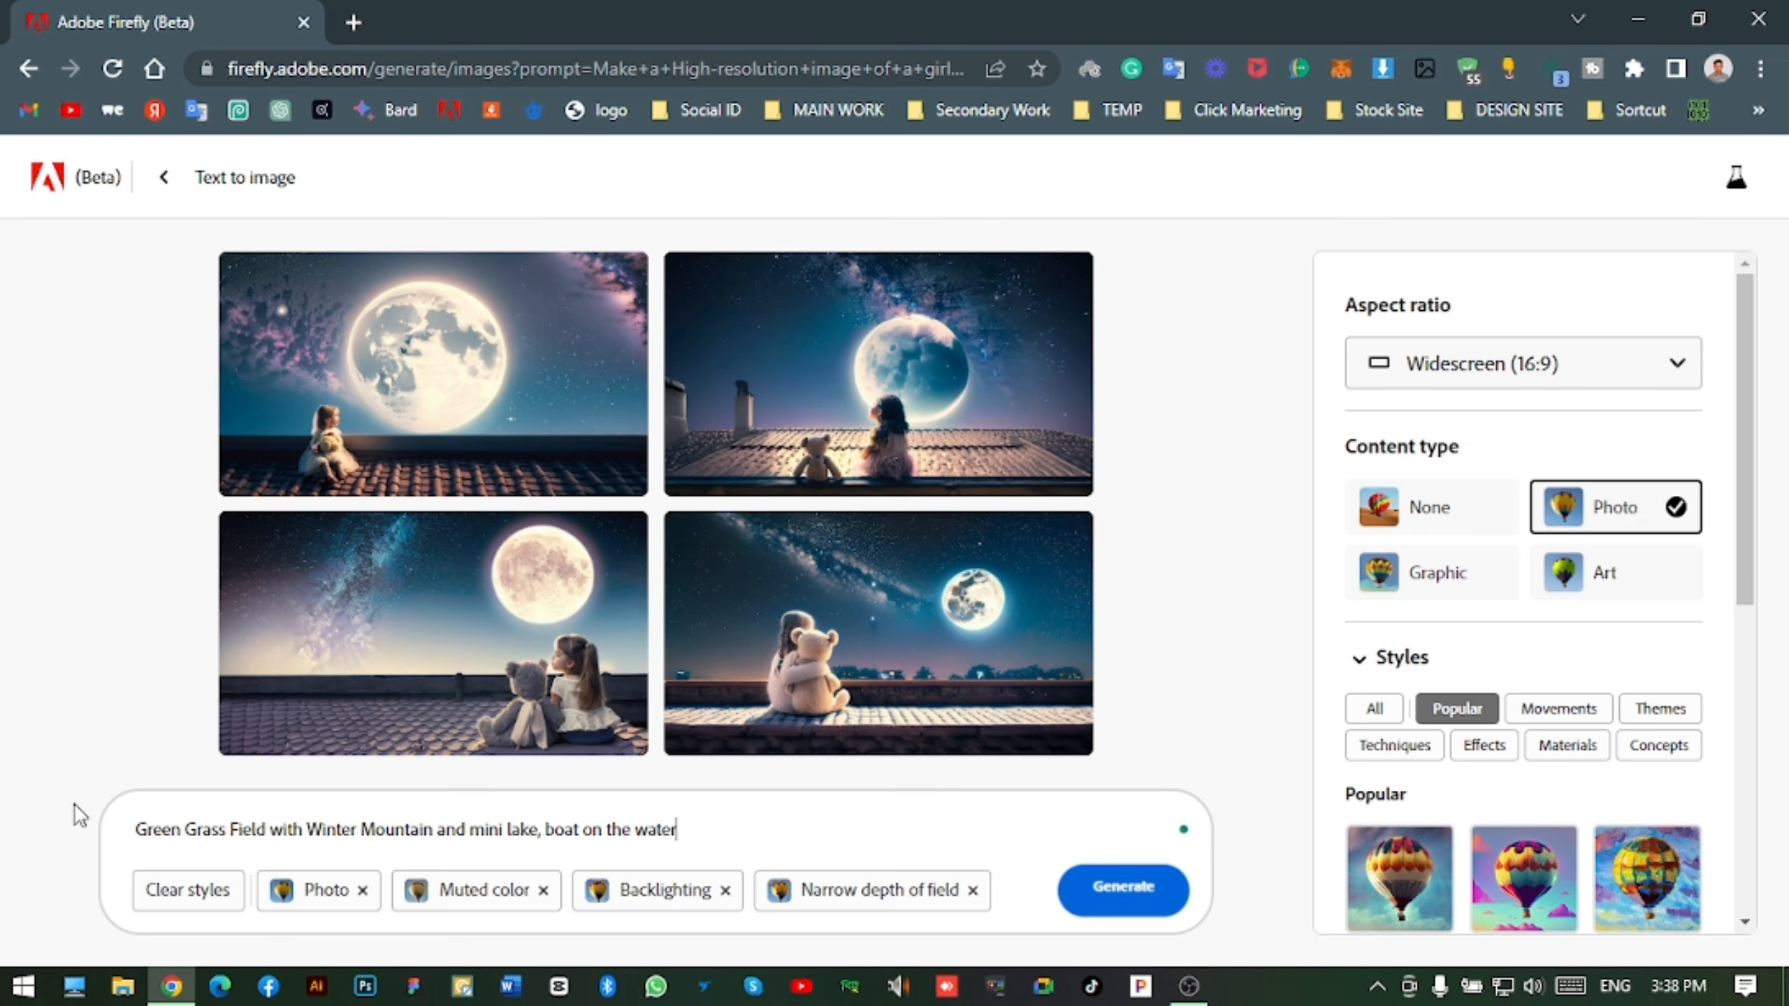
left_click(1116, 897)
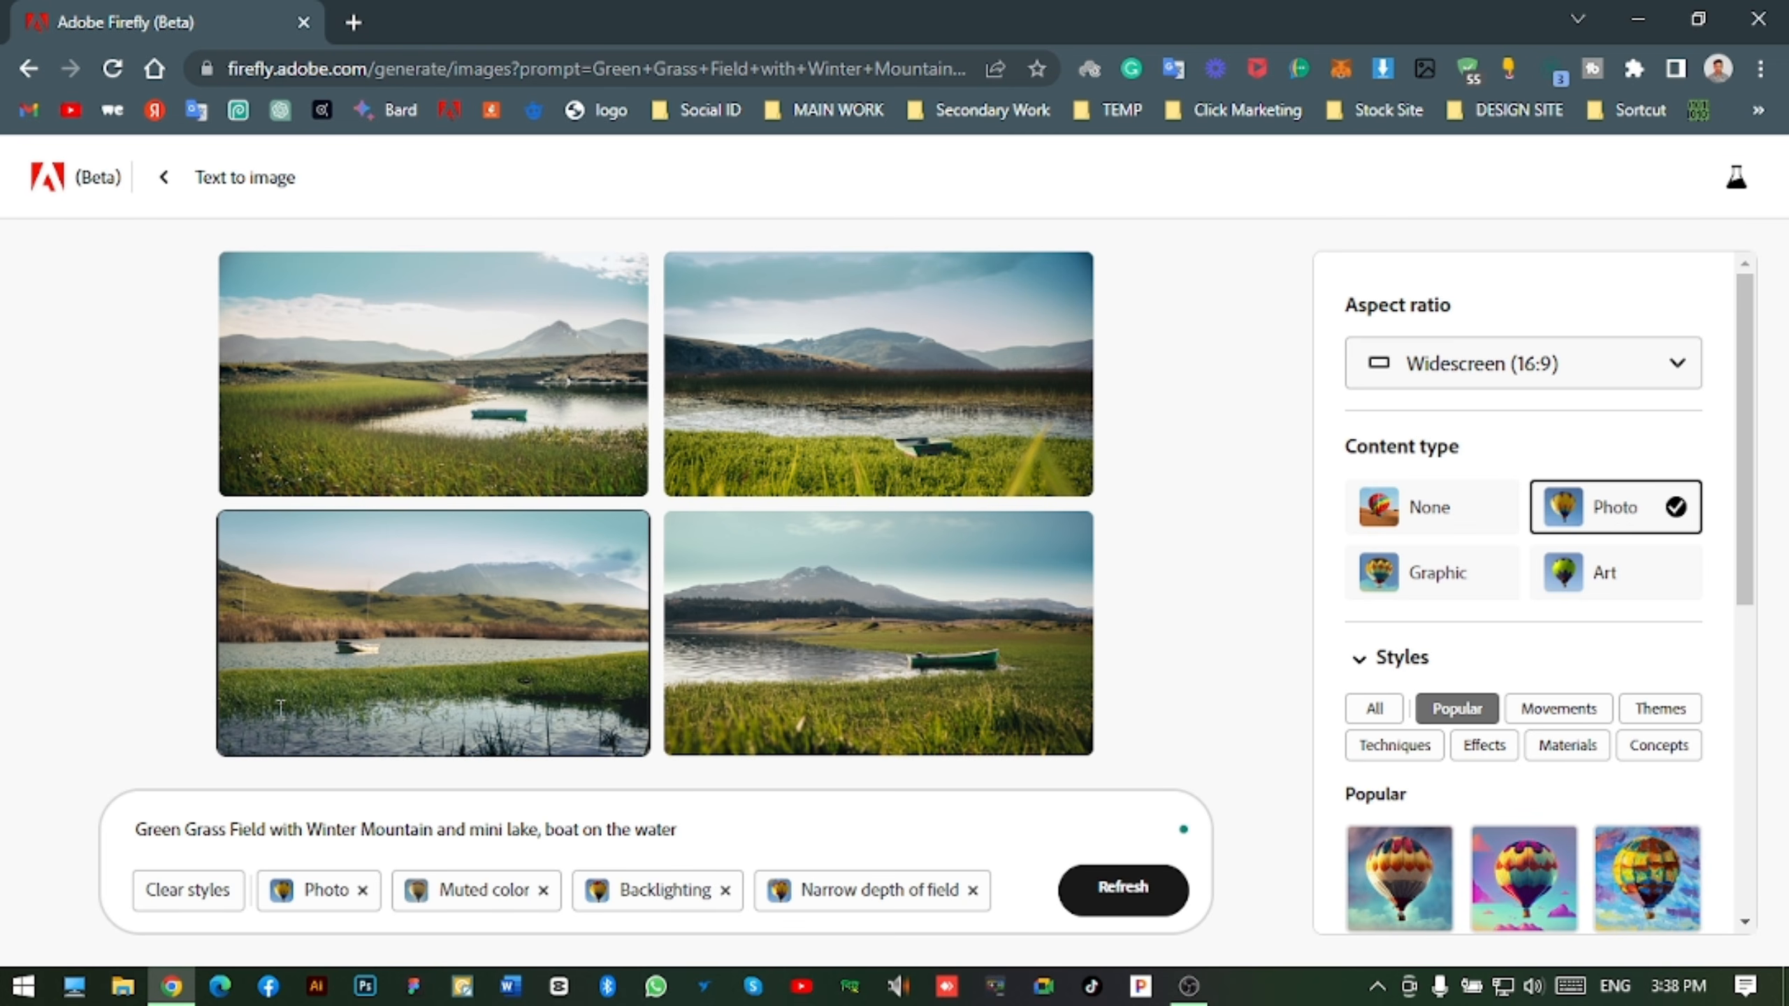
- Browse the four lake landscapes at enlarged size and open the fourth one in Generative fill
left_click(478, 379)
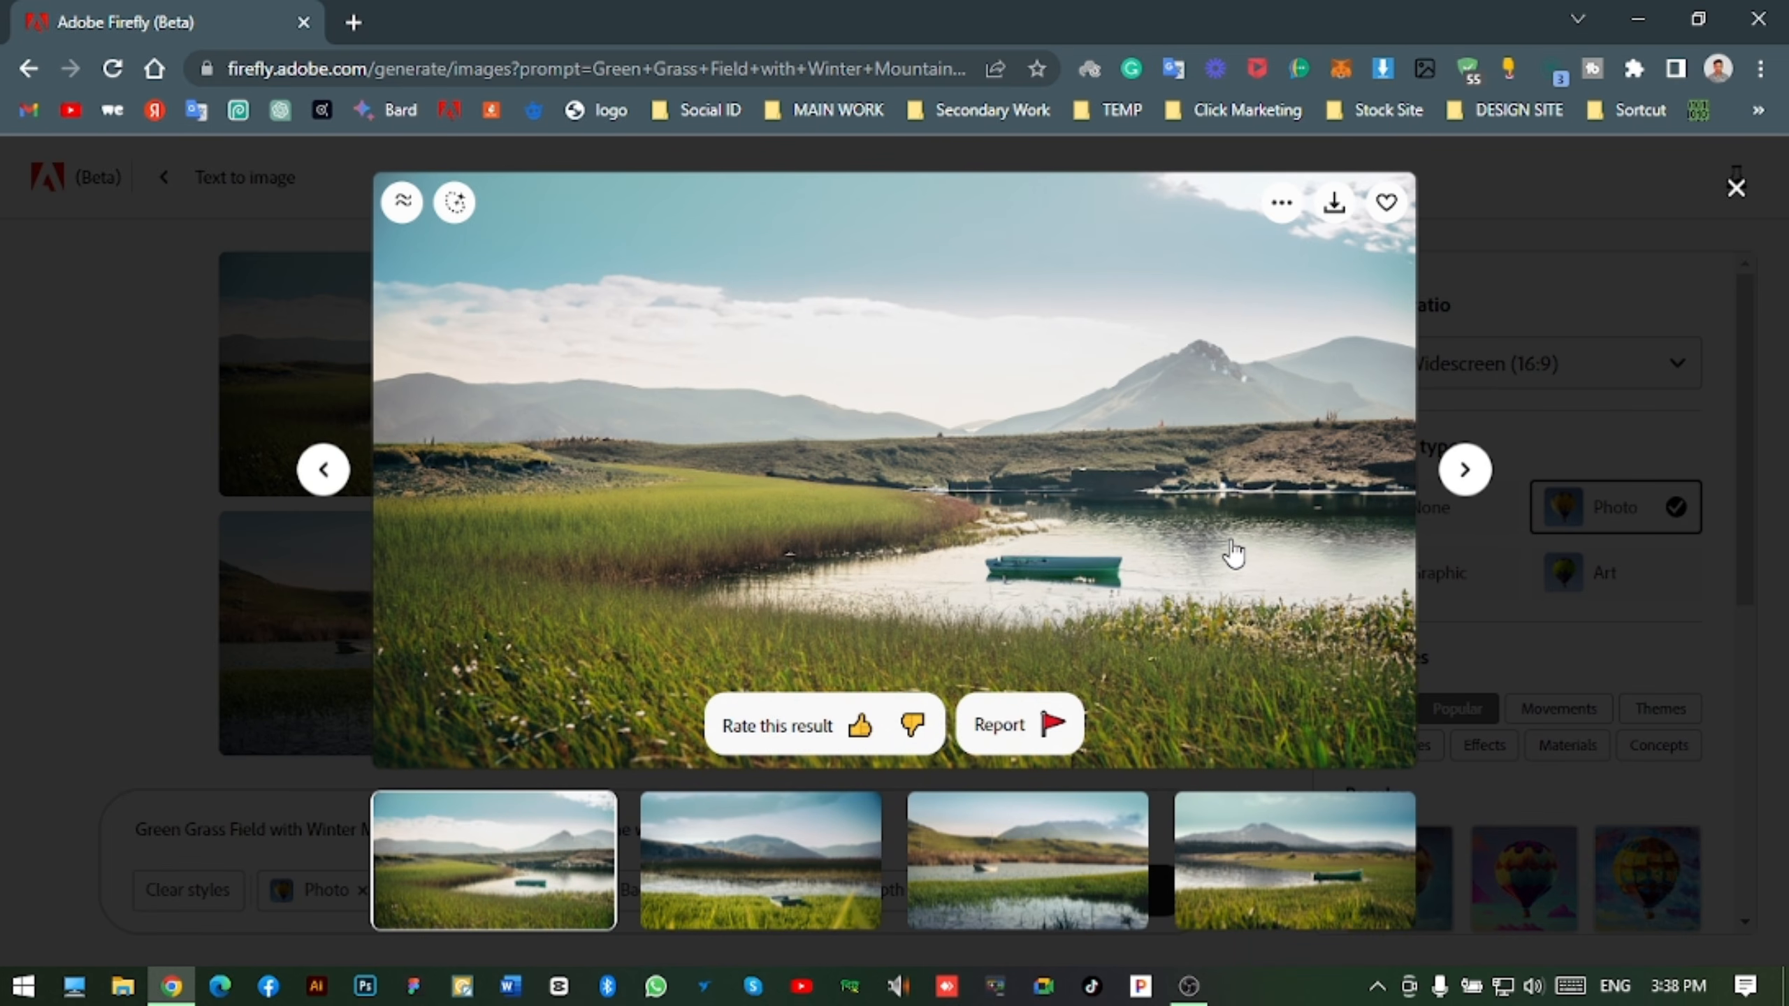
left_click(1465, 470)
left_click(1465, 470)
left_click(1466, 471)
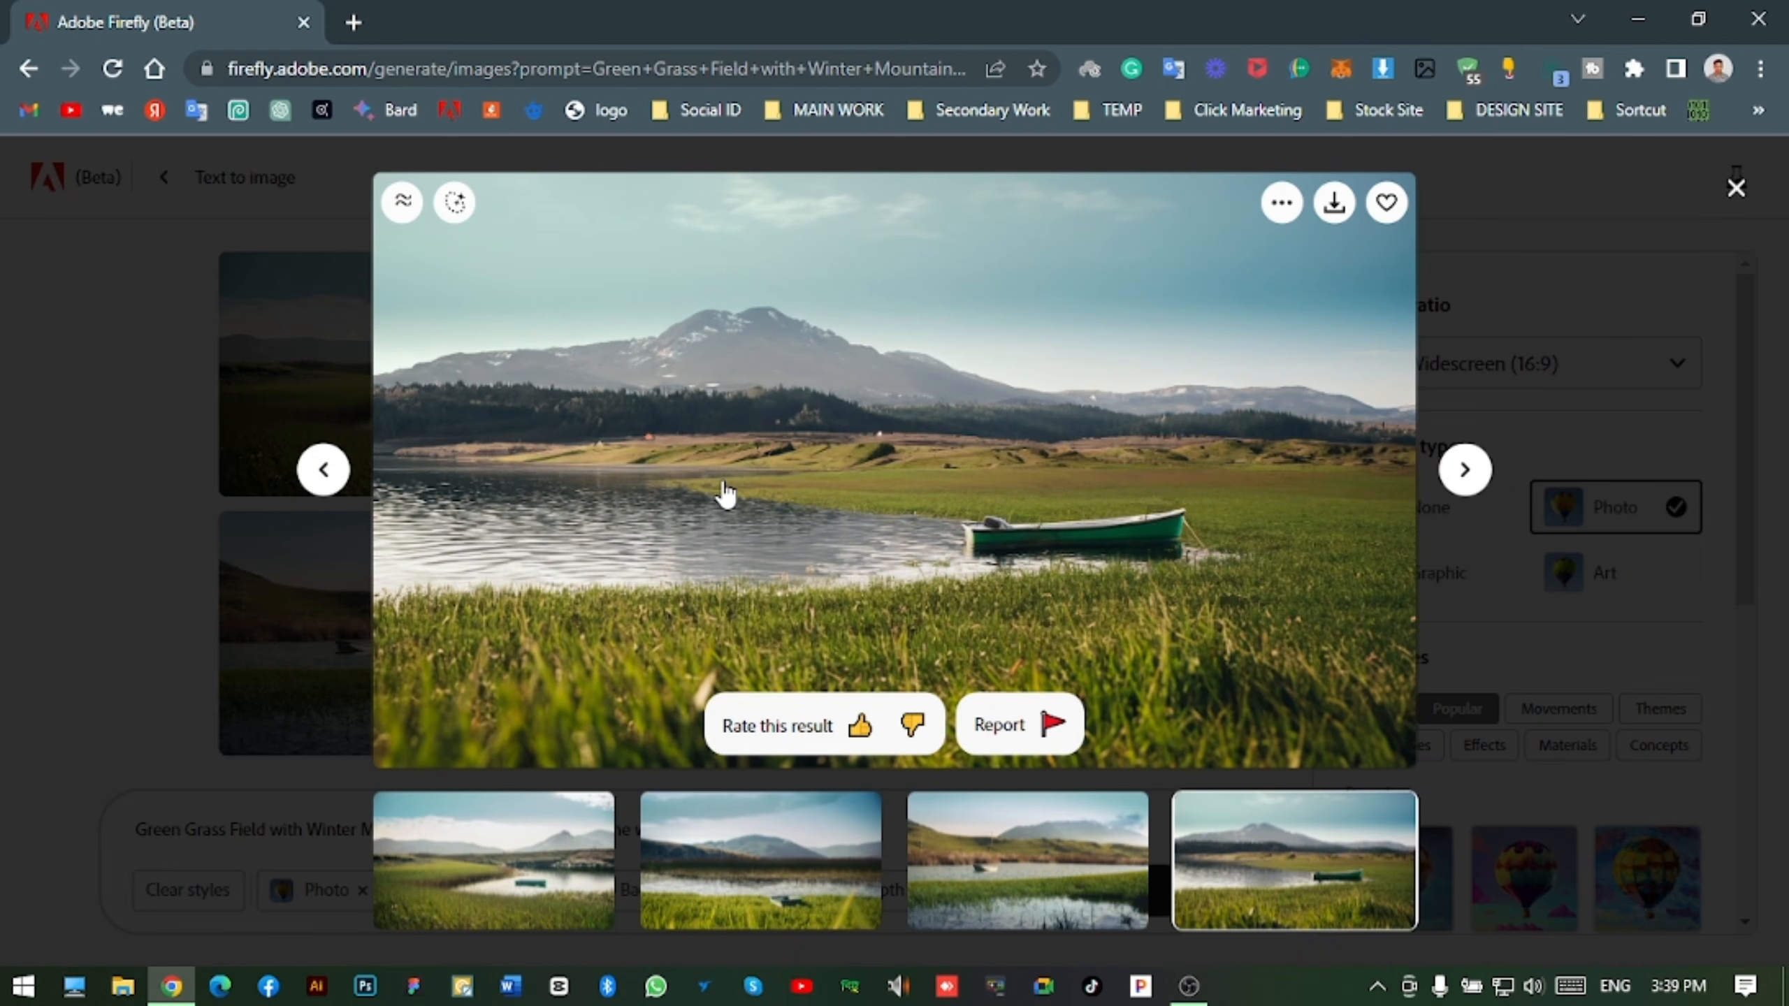
left_click(455, 211)
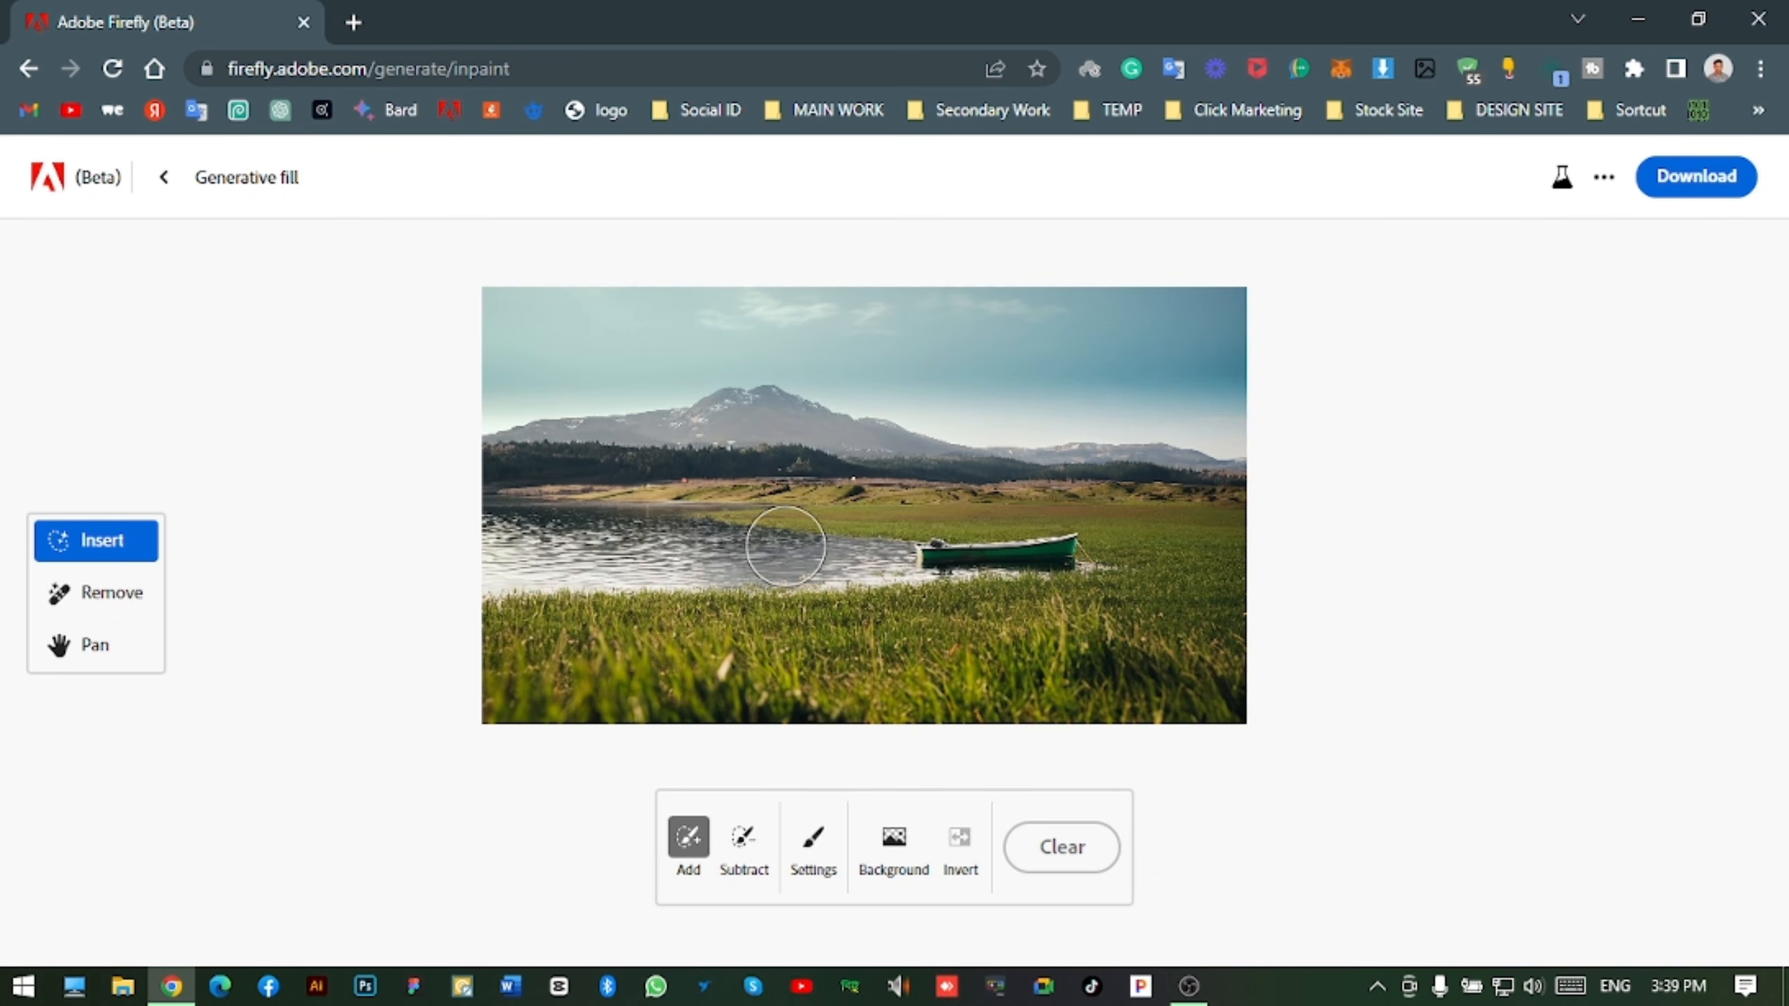
- Brush out an area of the lake beside the green boat, fill it with the prompt "Boat" and keep the third variation
scroll(786, 547, "up", 5)
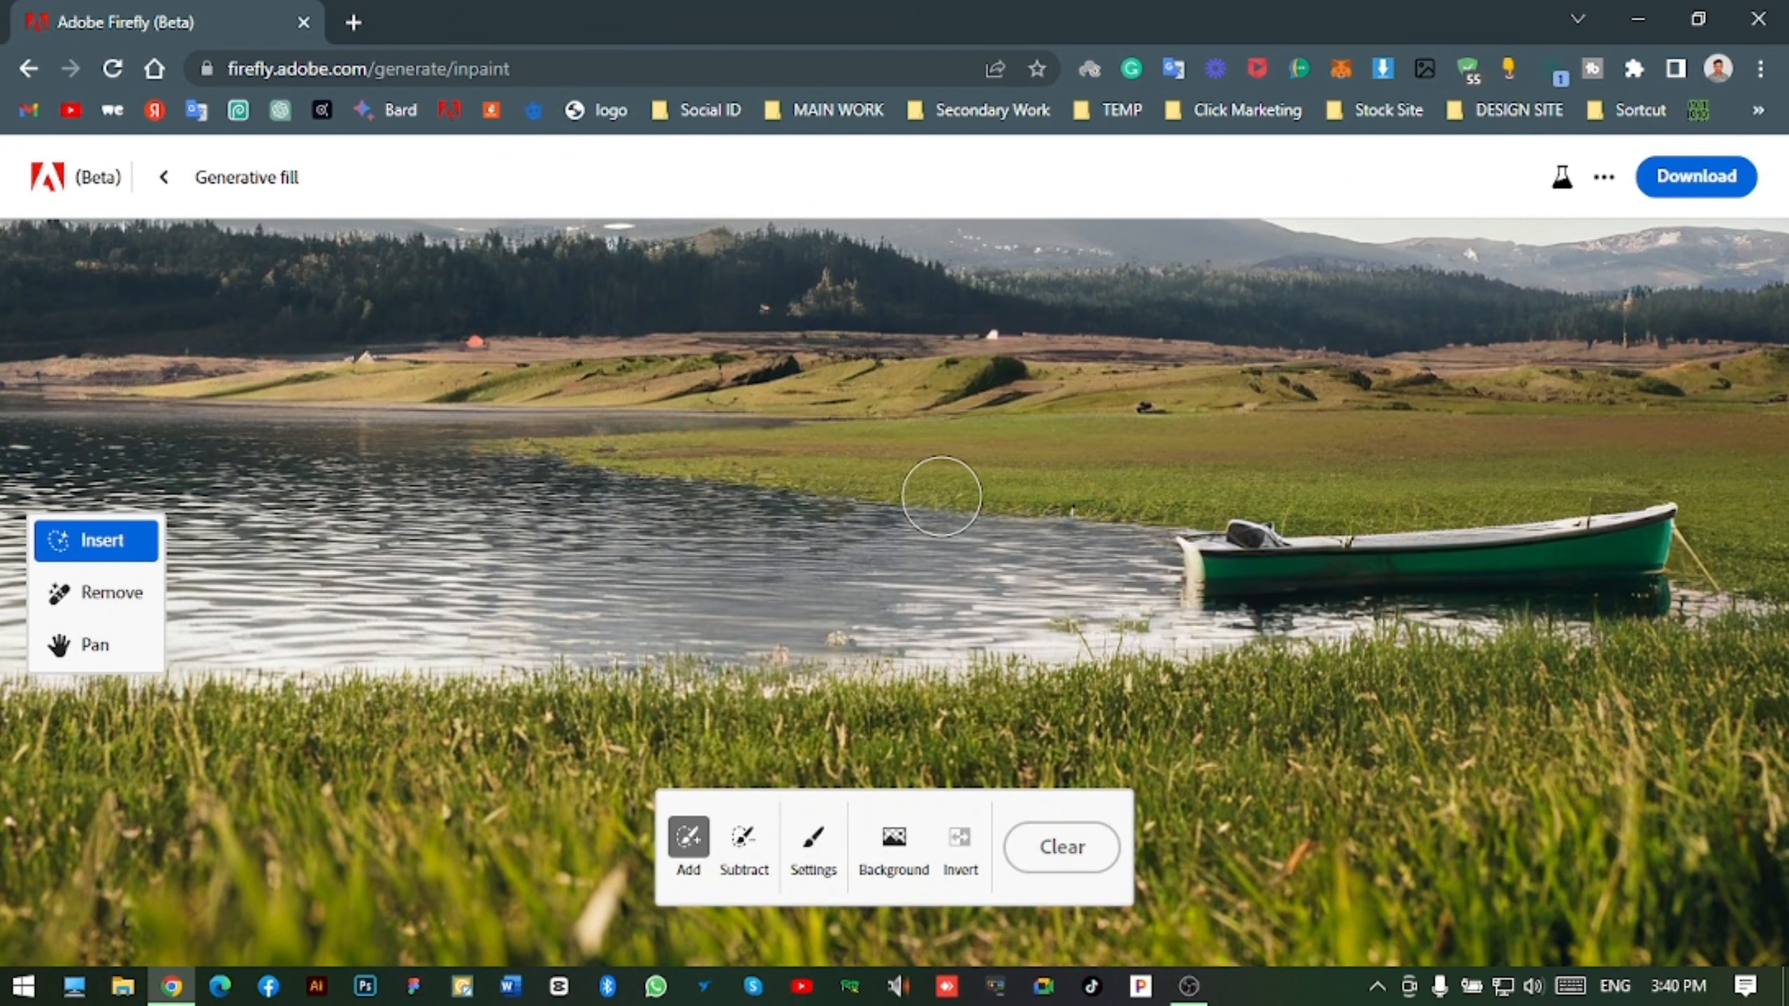
mouse_move(938, 488)
left_mouse_down()
mouse_move(578, 493)
mouse_move(838, 494)
mouse_move(989, 458)
mouse_move(592, 476)
mouse_move(963, 490)
mouse_move(586, 474)
left_mouse_up()
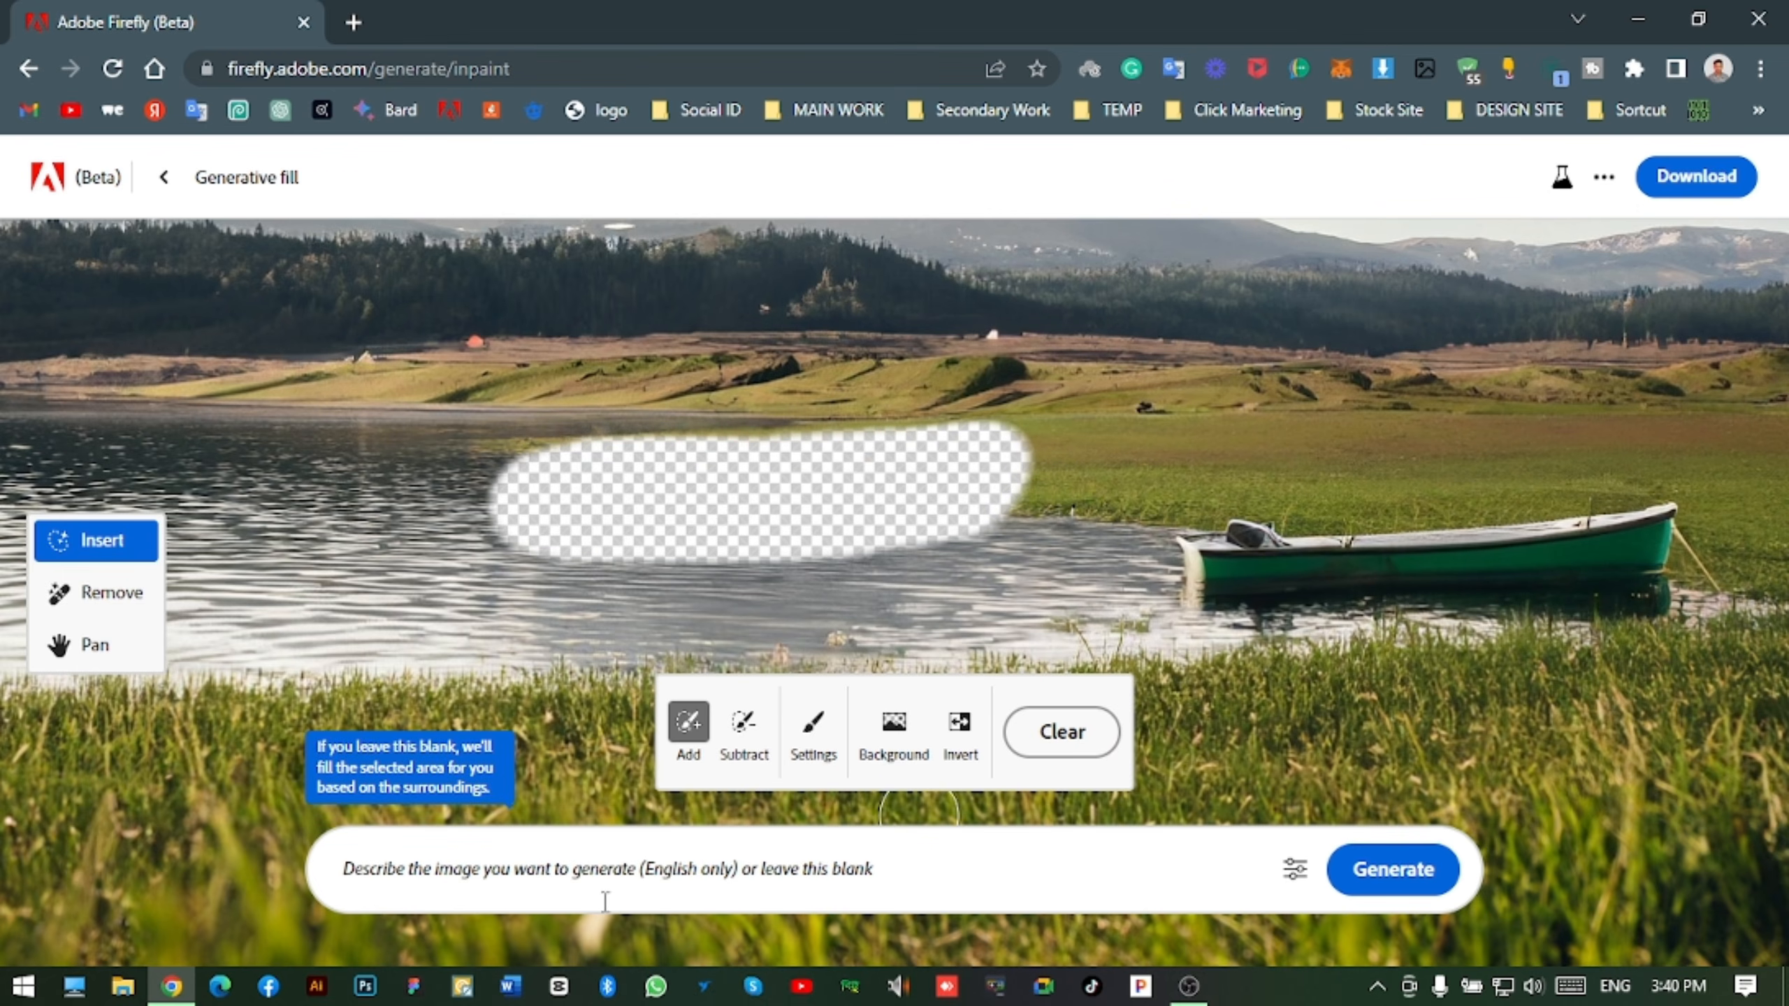
left_click(688, 882)
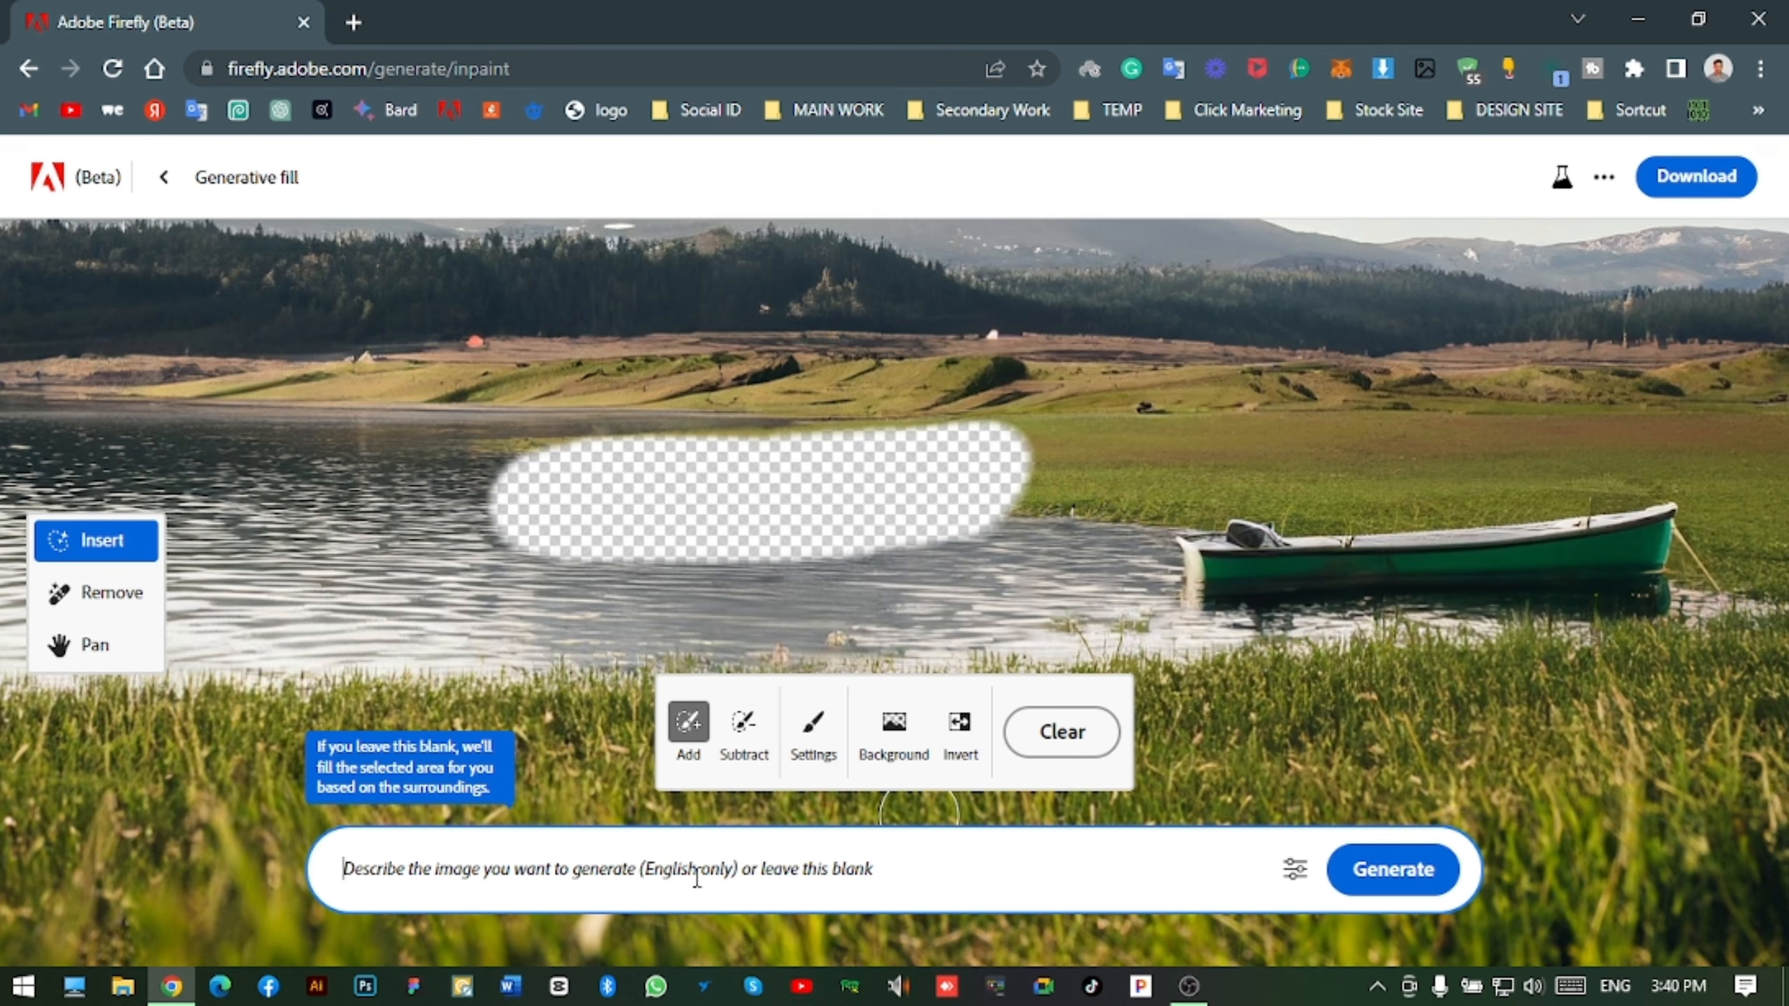
type("Boat")
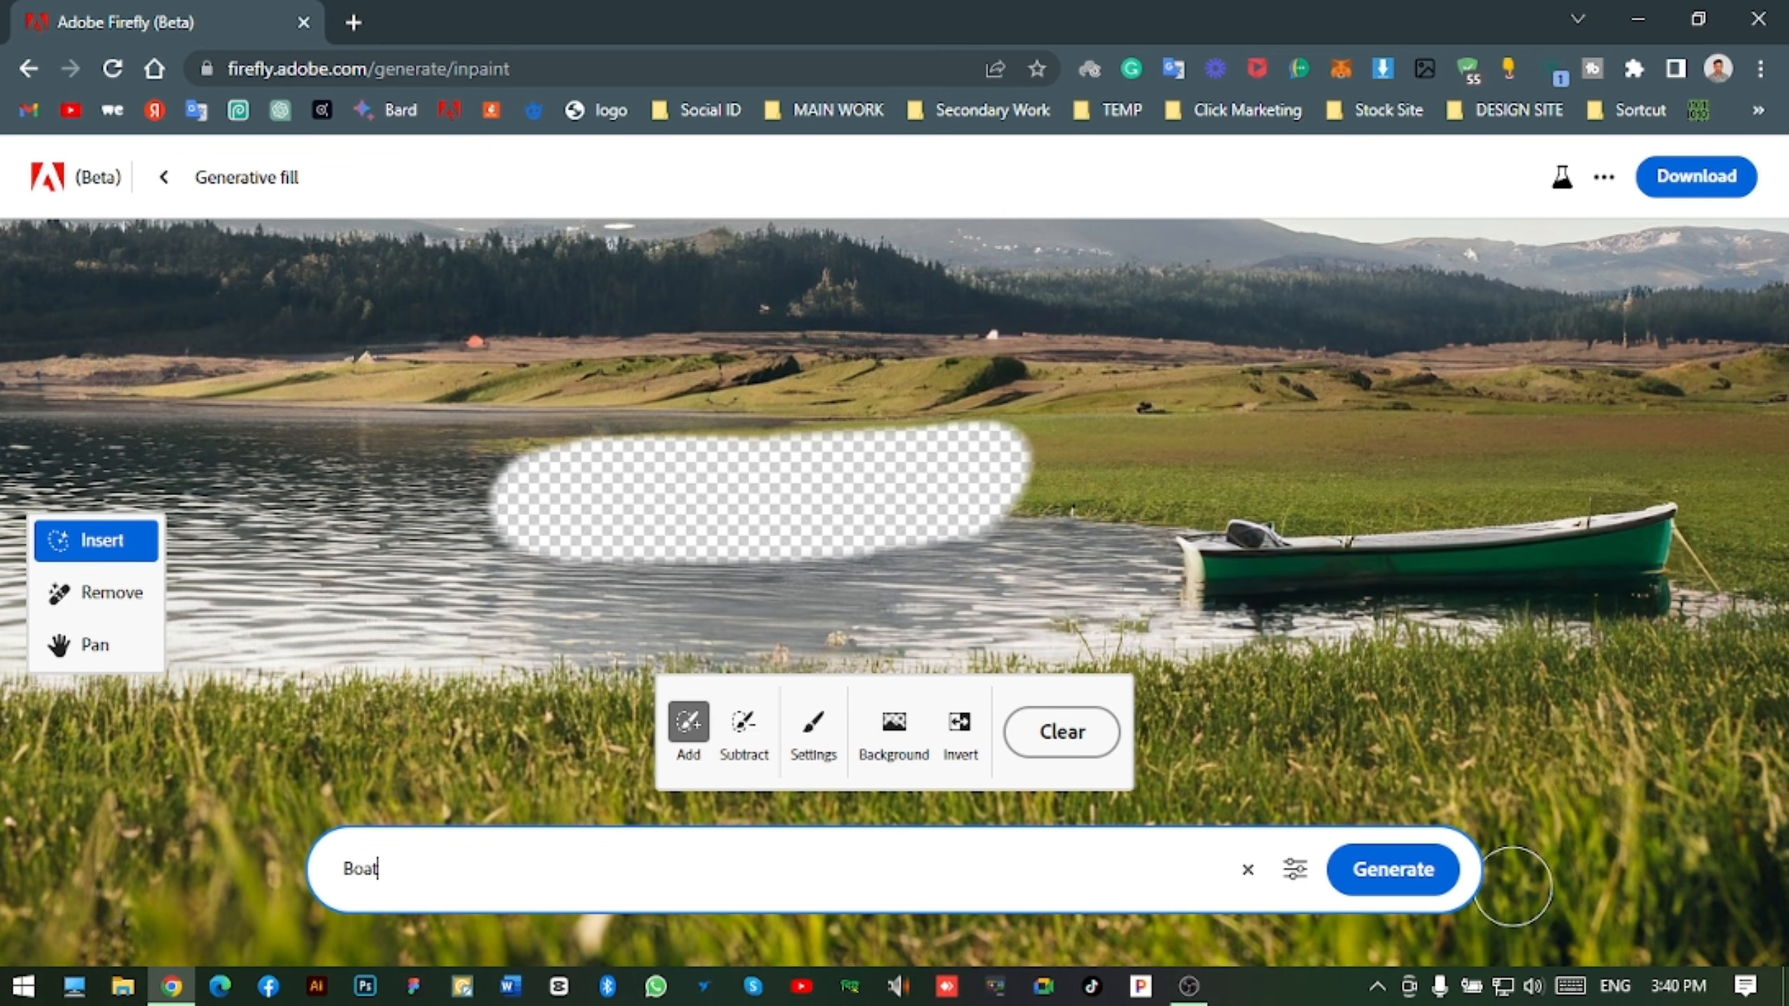
left_click(1403, 873)
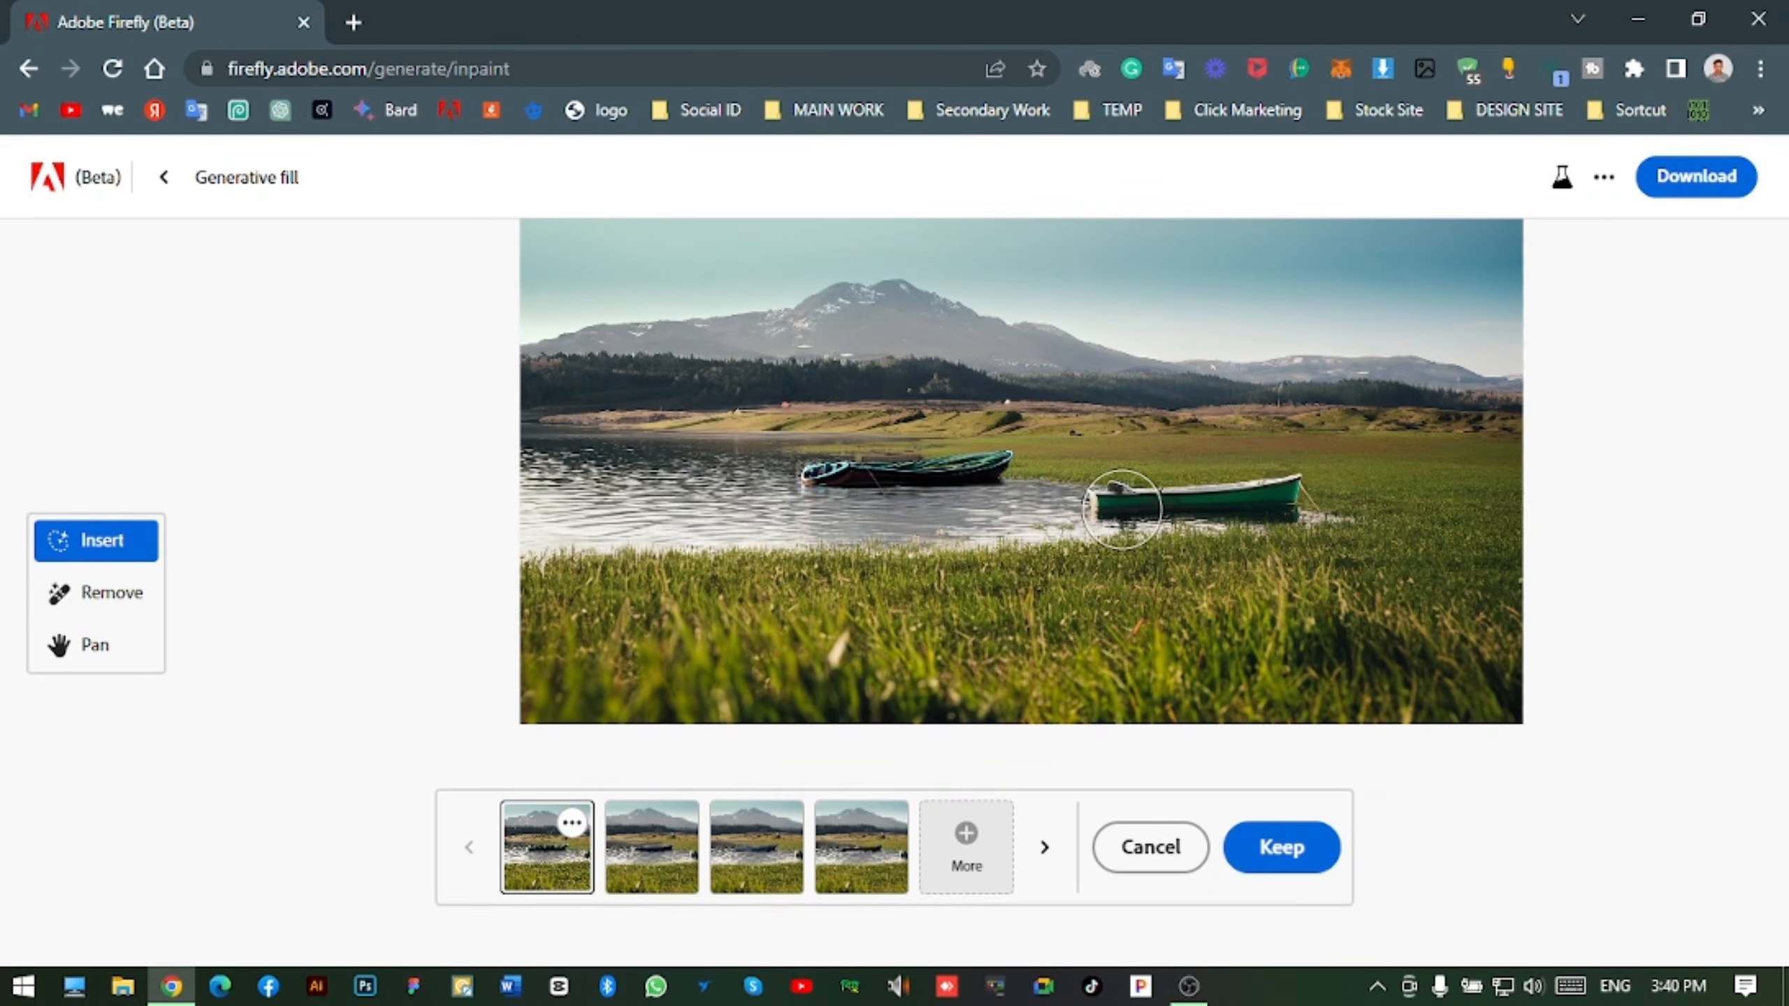
left_click(755, 846)
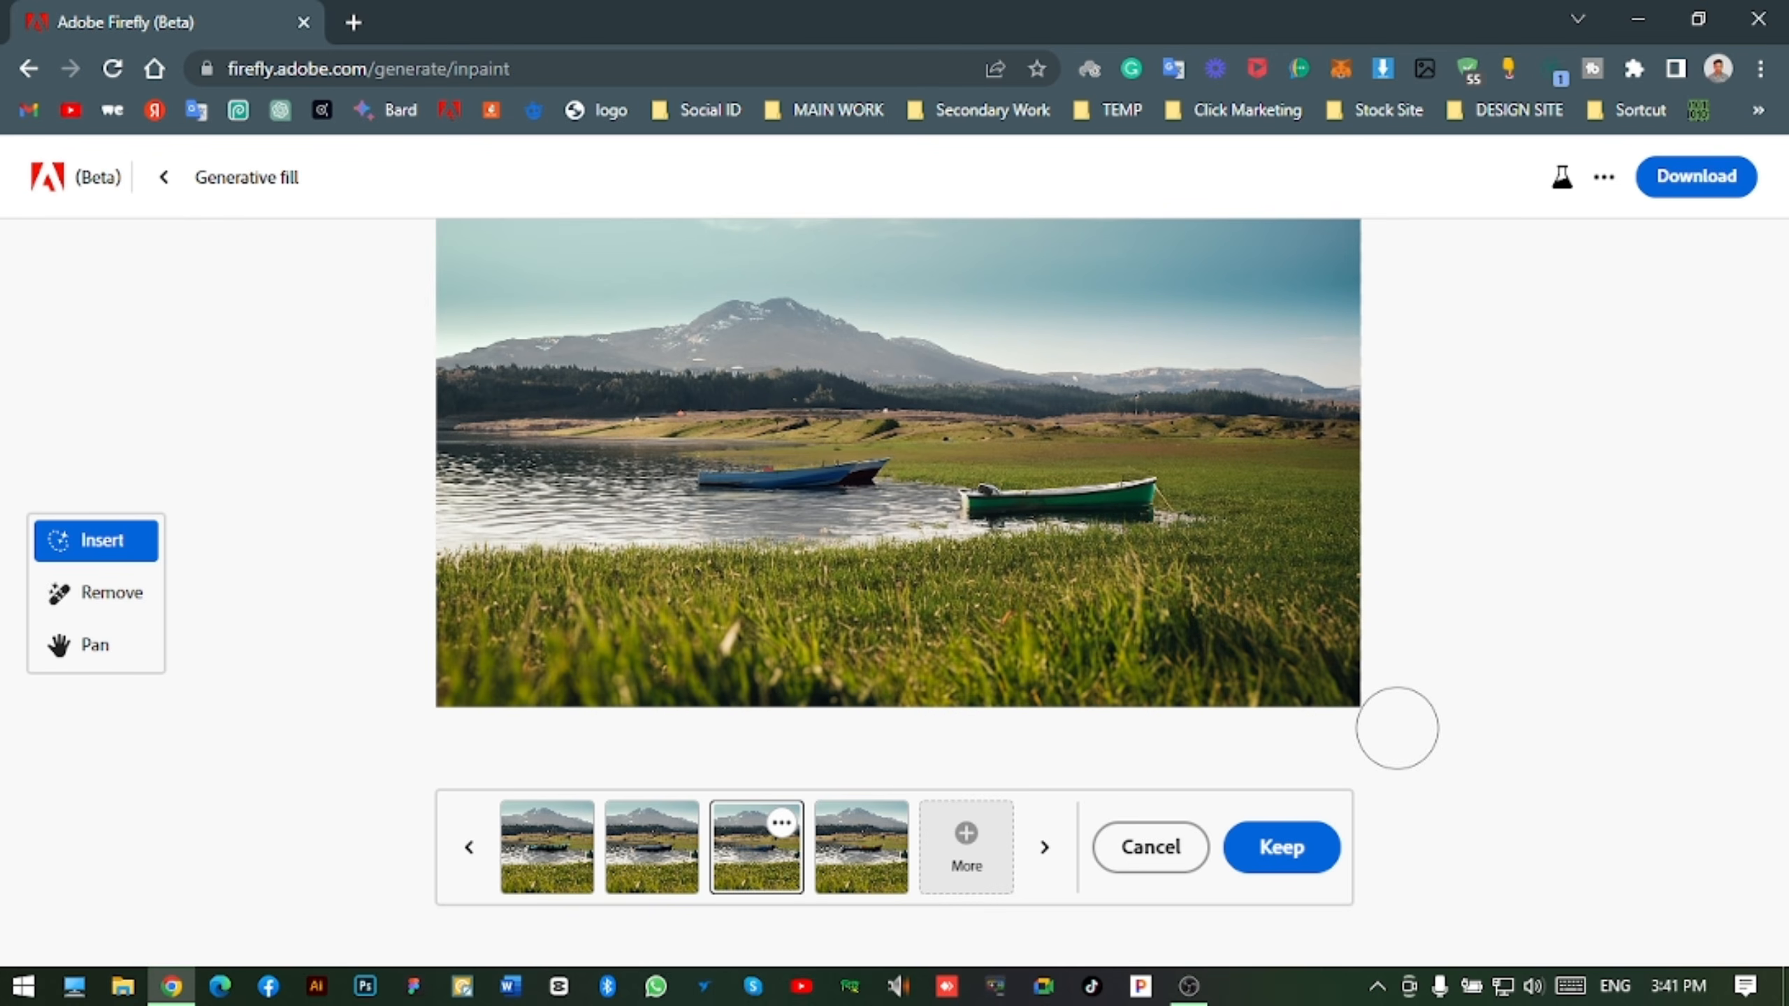
left_click(1282, 847)
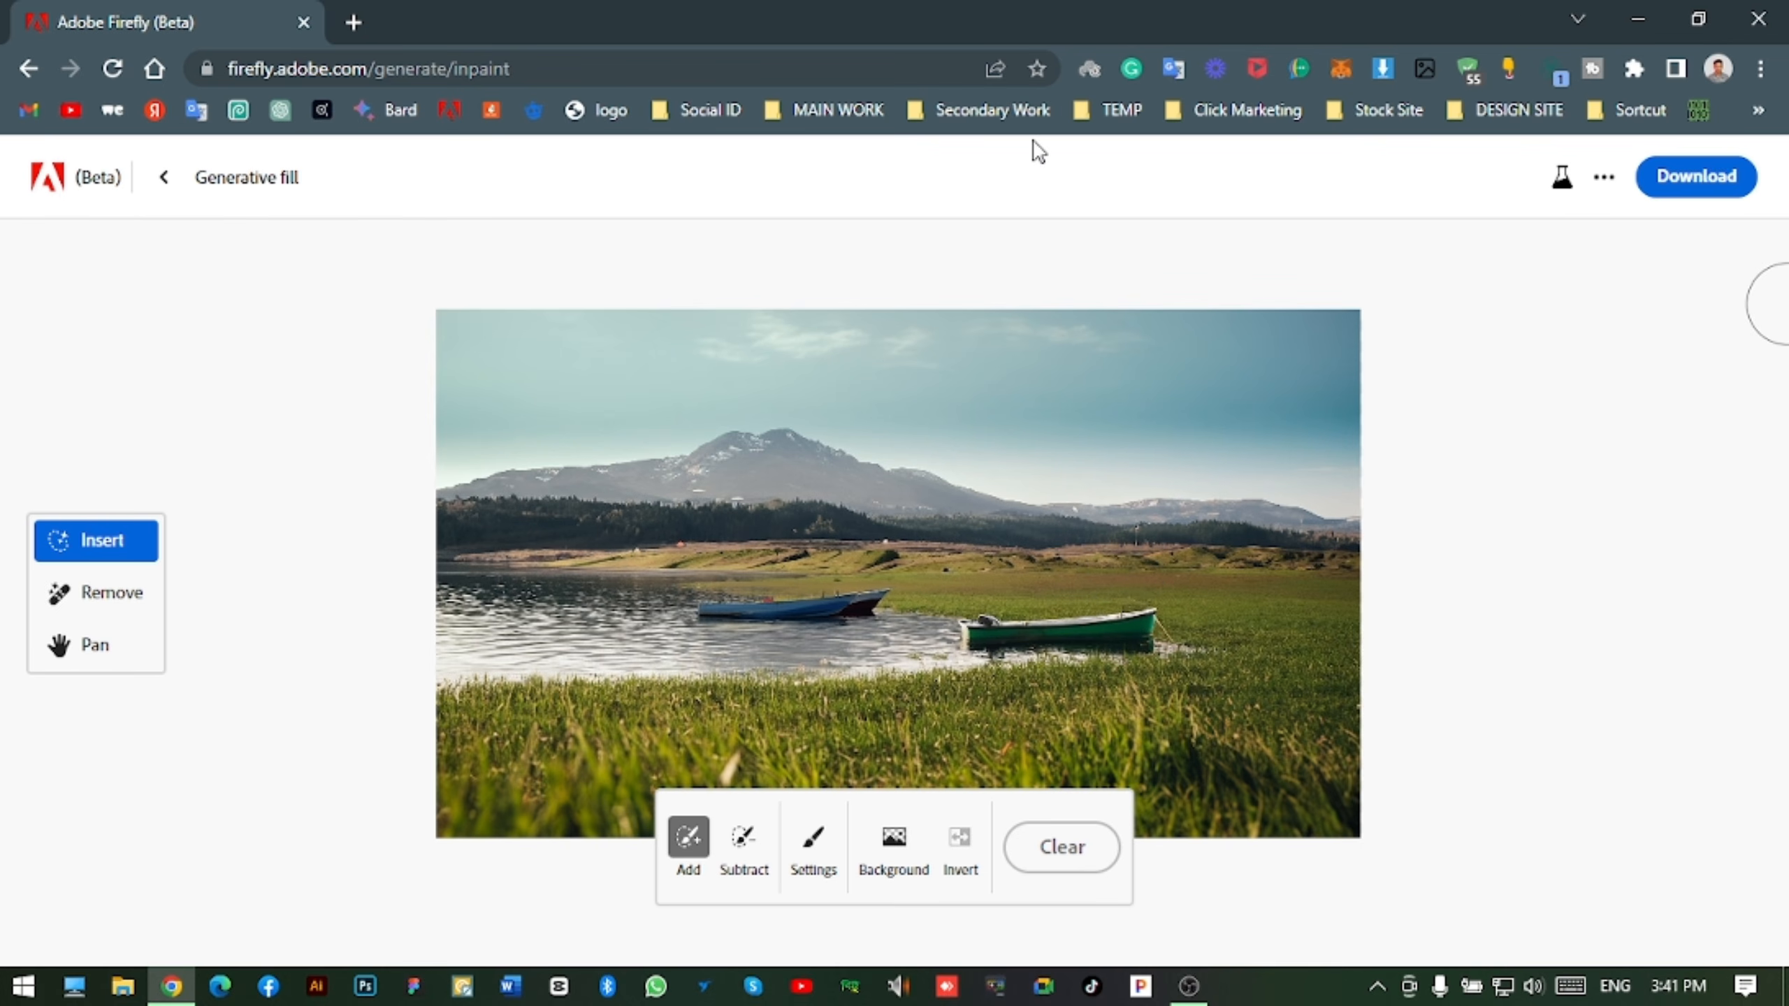
- Brush out an area over the right-hand hills and sky behind the meadow and fill it with the prompt "Guest House"
scroll(1249, 580, "up", 5)
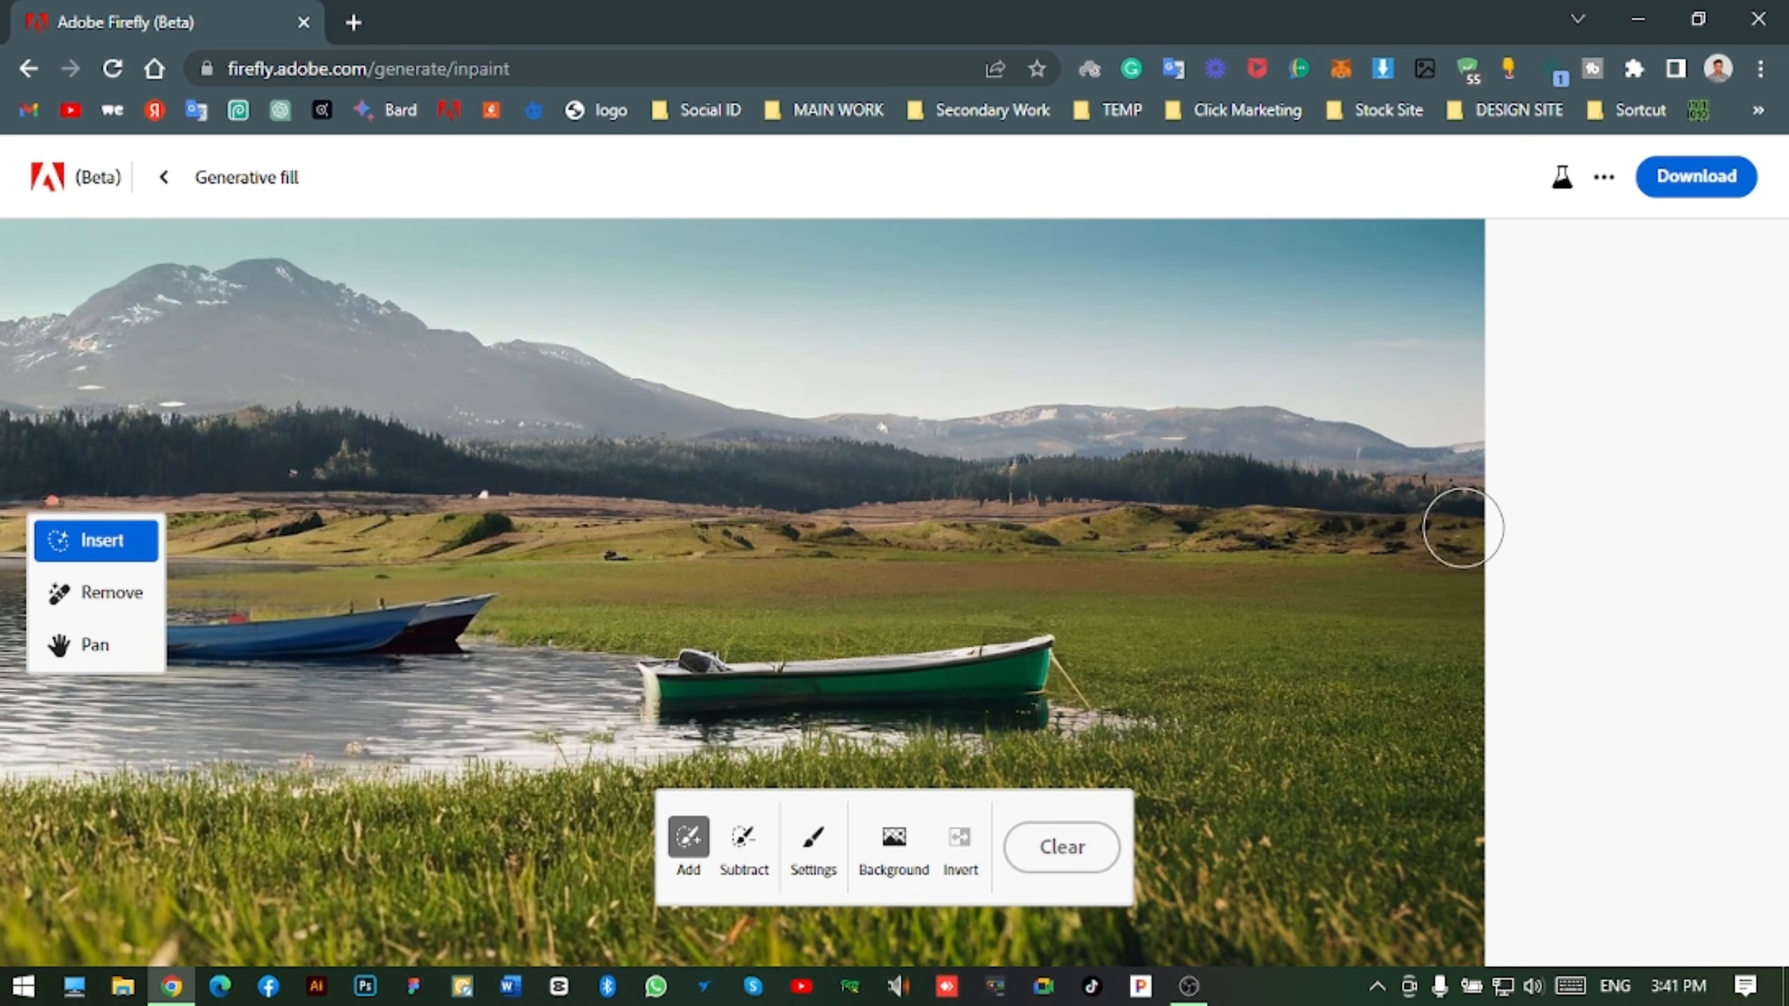
mouse_move(1462, 524)
left_mouse_down()
mouse_move(979, 527)
mouse_move(1015, 412)
mouse_move(1098, 279)
mouse_move(1360, 375)
mouse_move(1467, 479)
mouse_move(1477, 515)
mouse_move(1032, 479)
mouse_move(1113, 338)
mouse_move(1369, 432)
mouse_move(1171, 410)
mouse_move(1146, 473)
left_mouse_up()
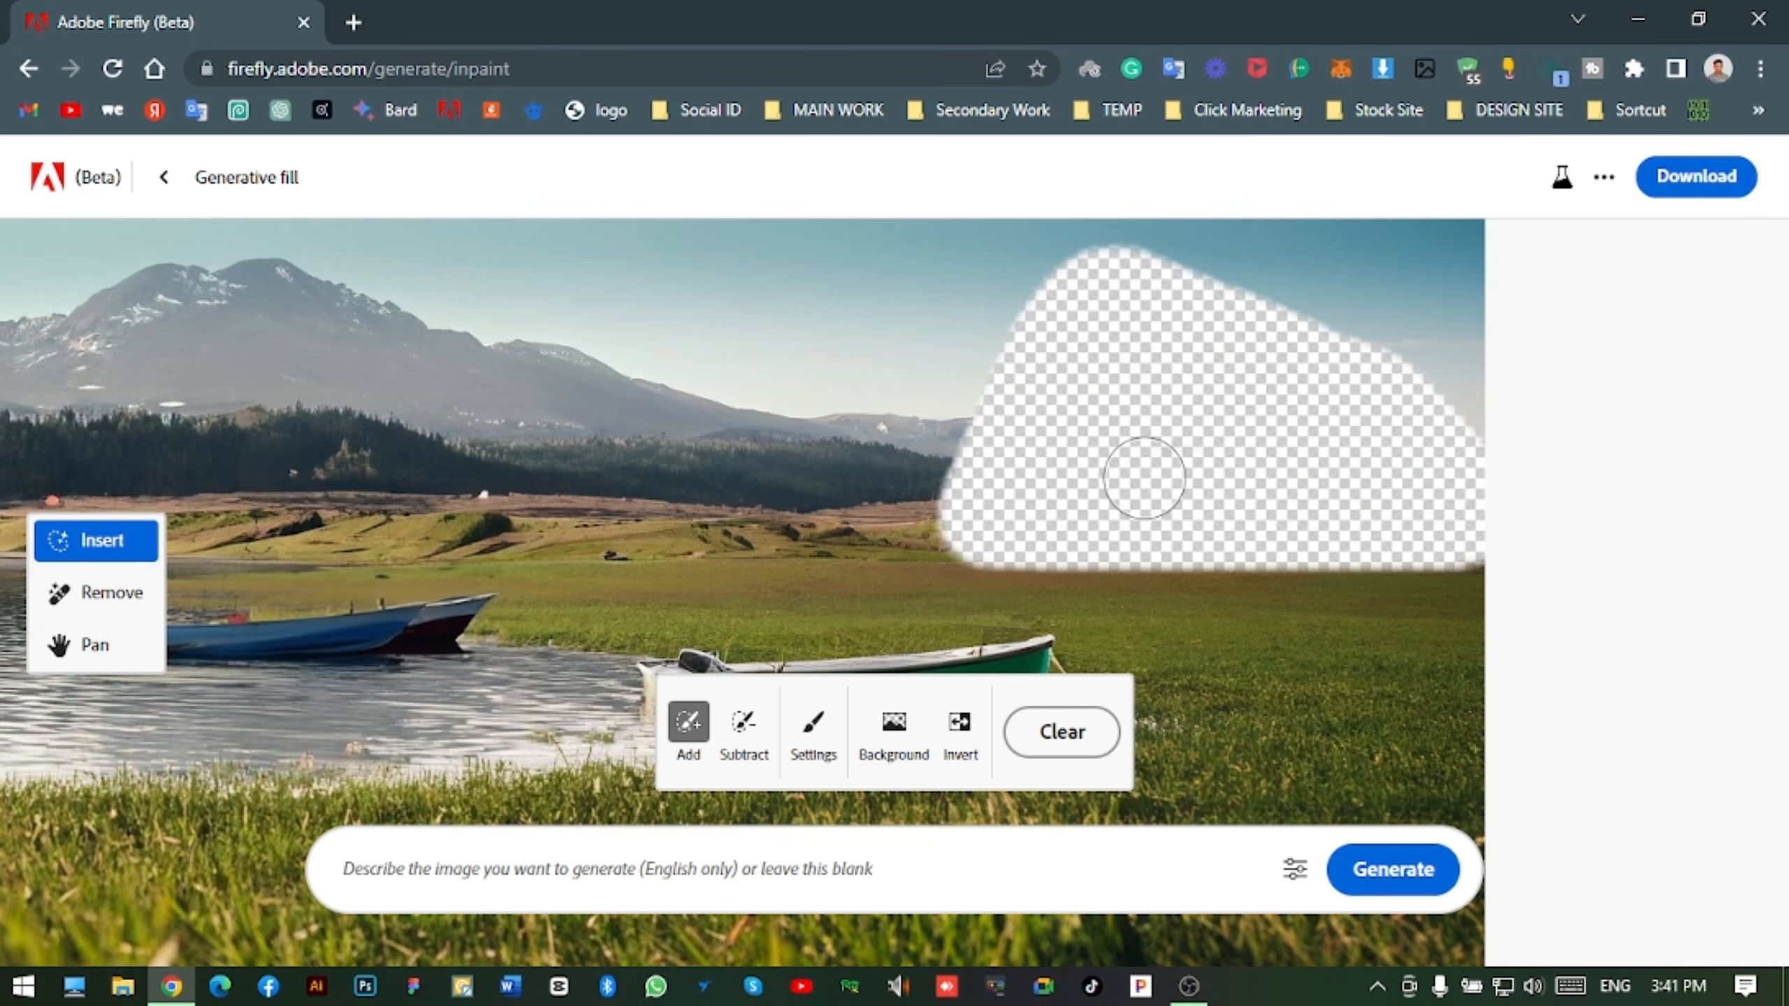
left_click(805, 861)
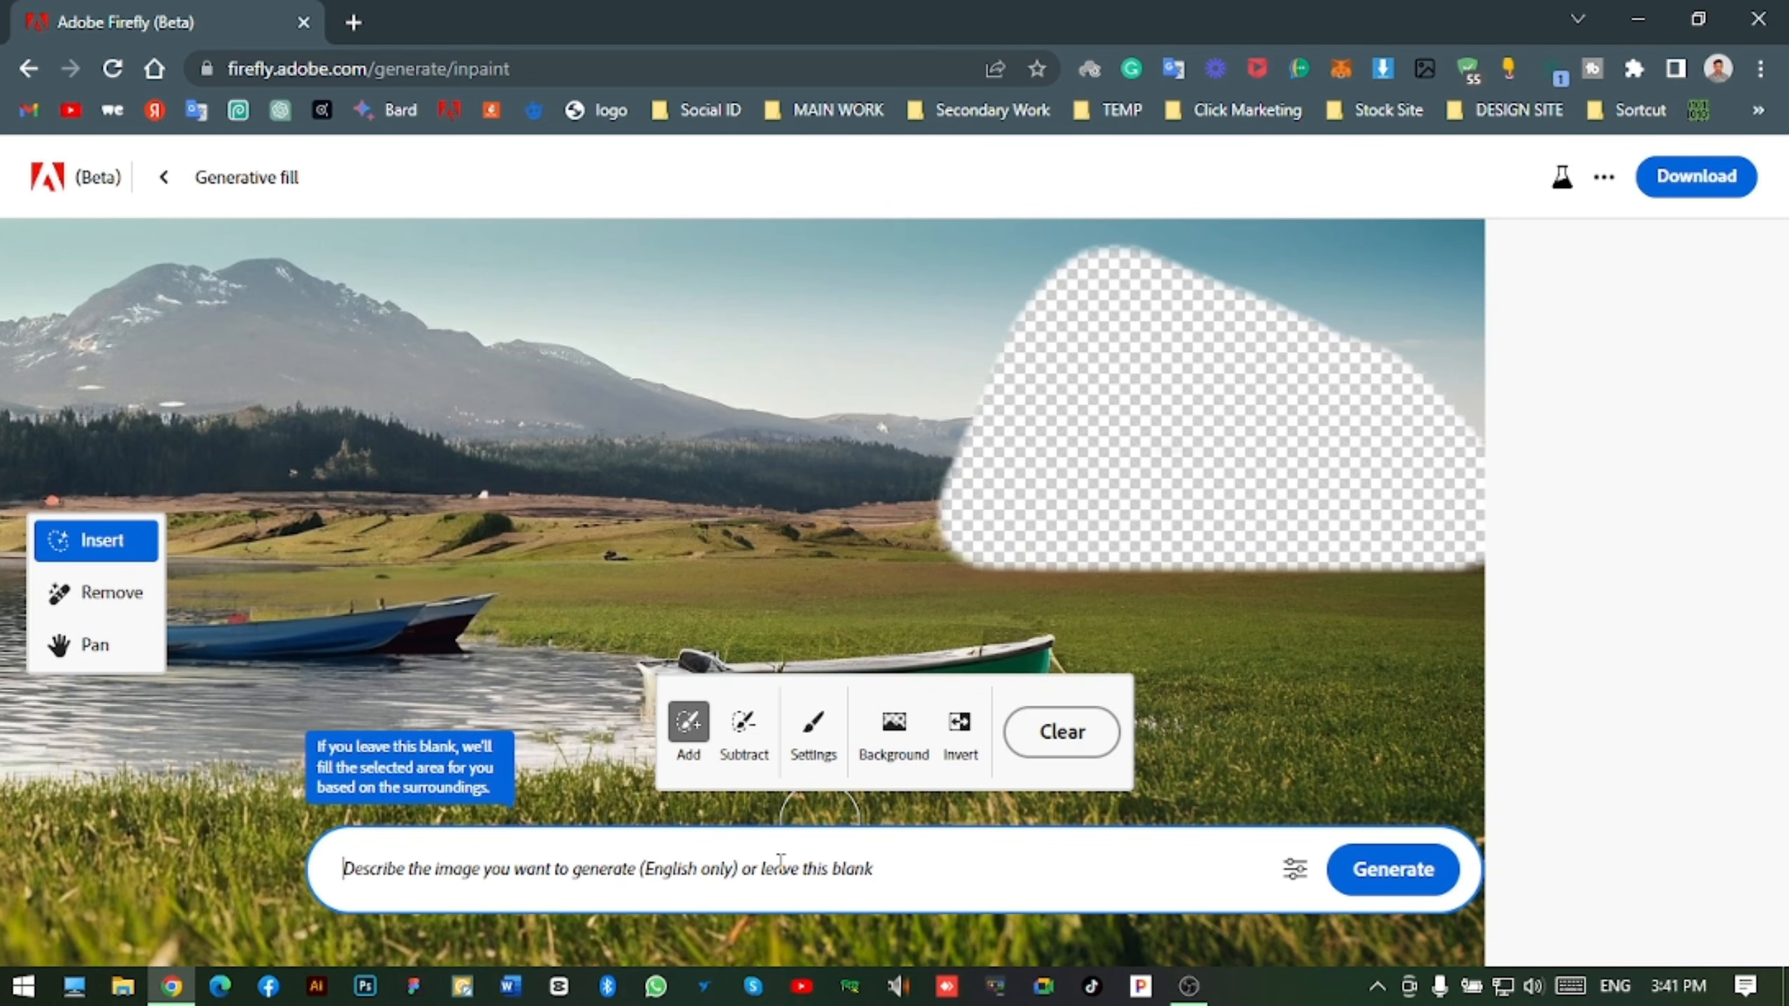
type("Guest Houise")
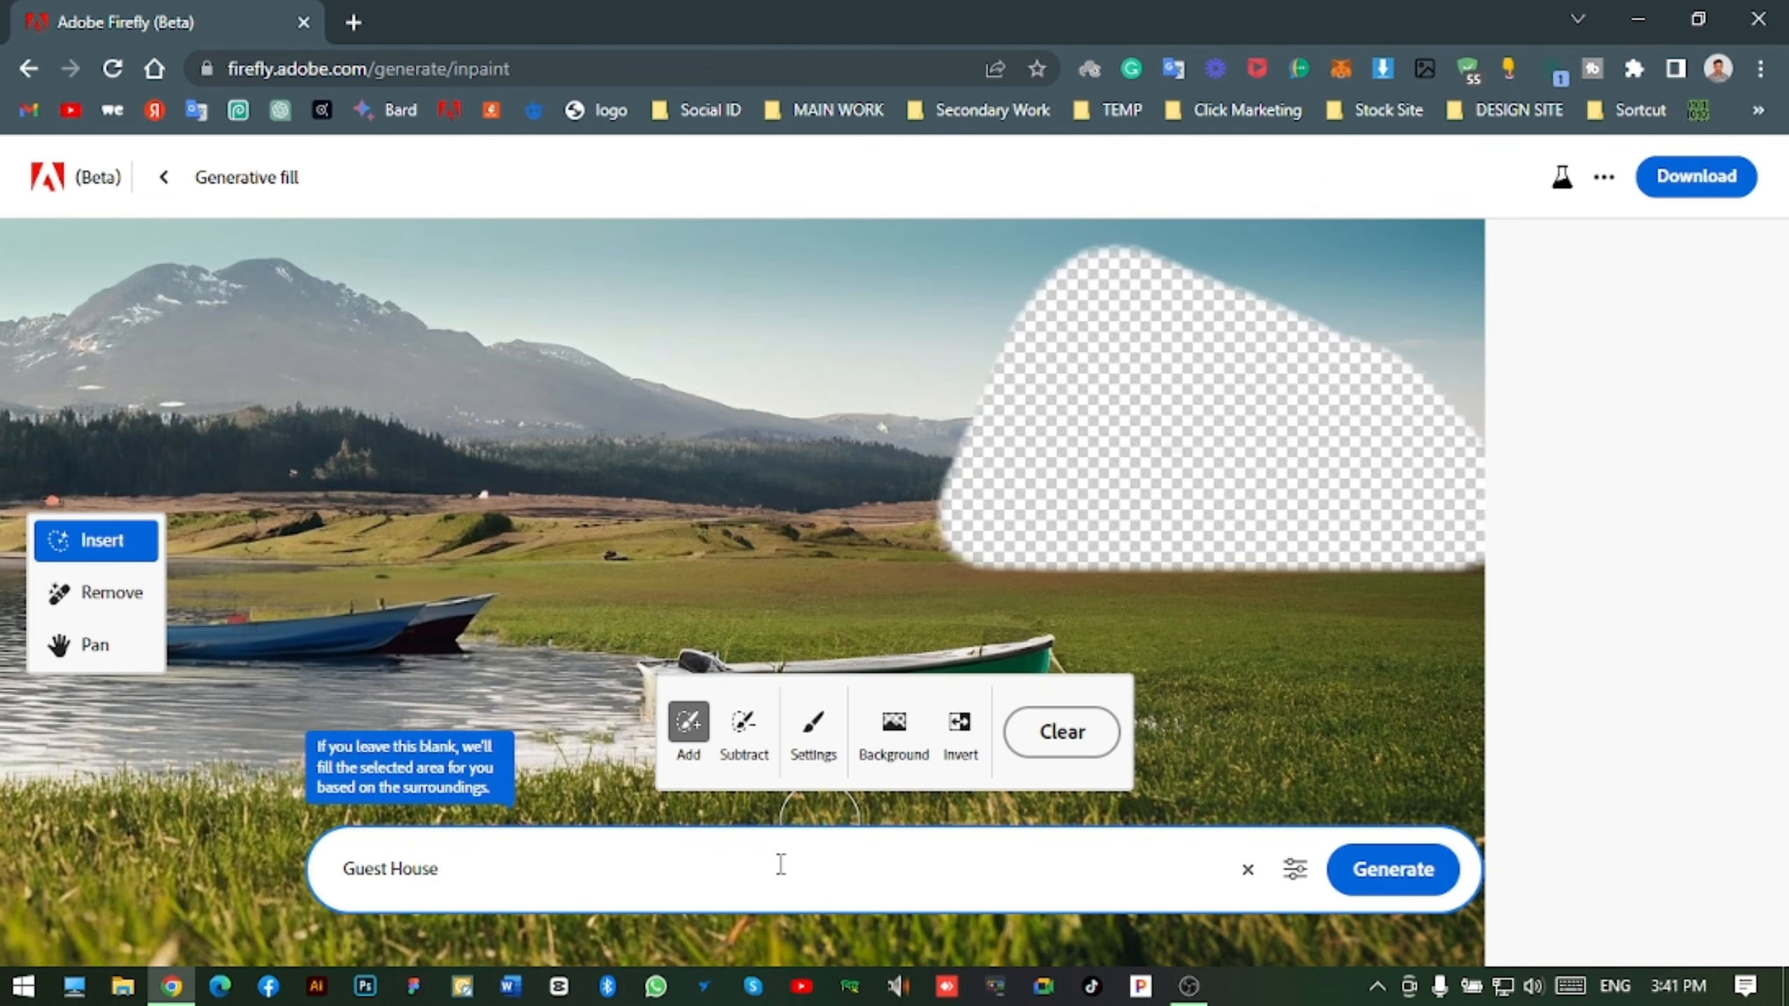
left_click(1418, 874)
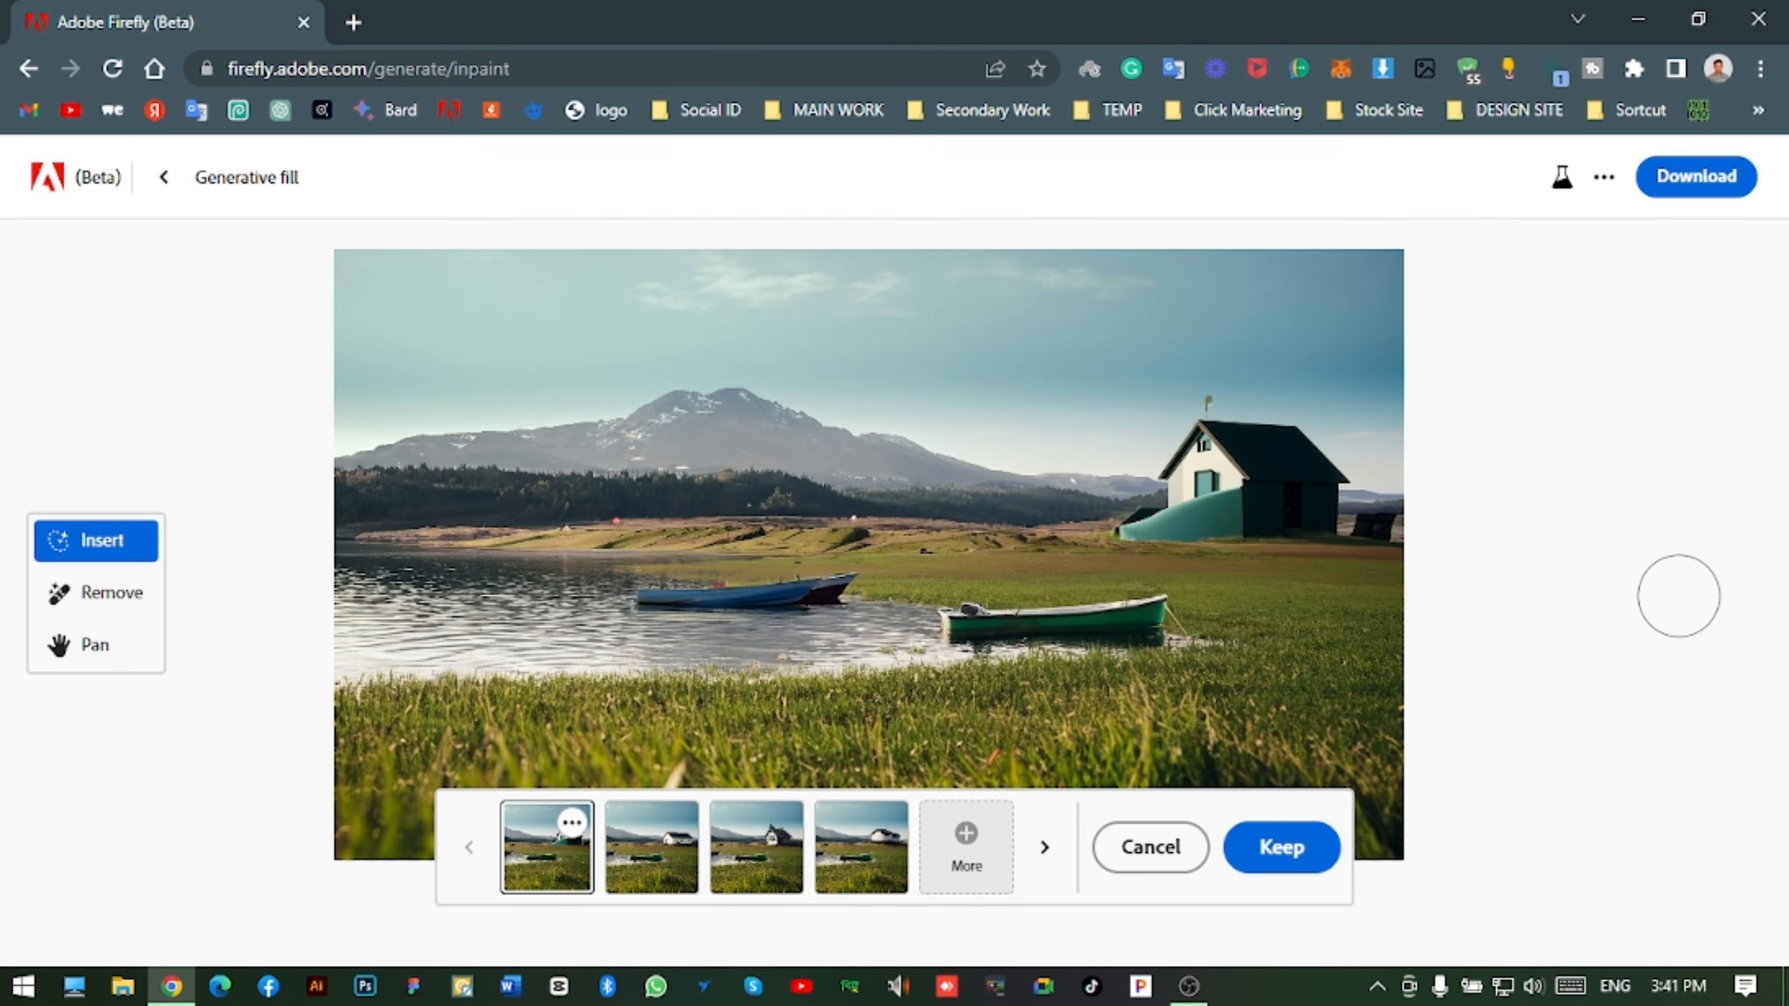
- Choose the second guest house variation, inspect it up close and keep it in the image
left_click(665, 877)
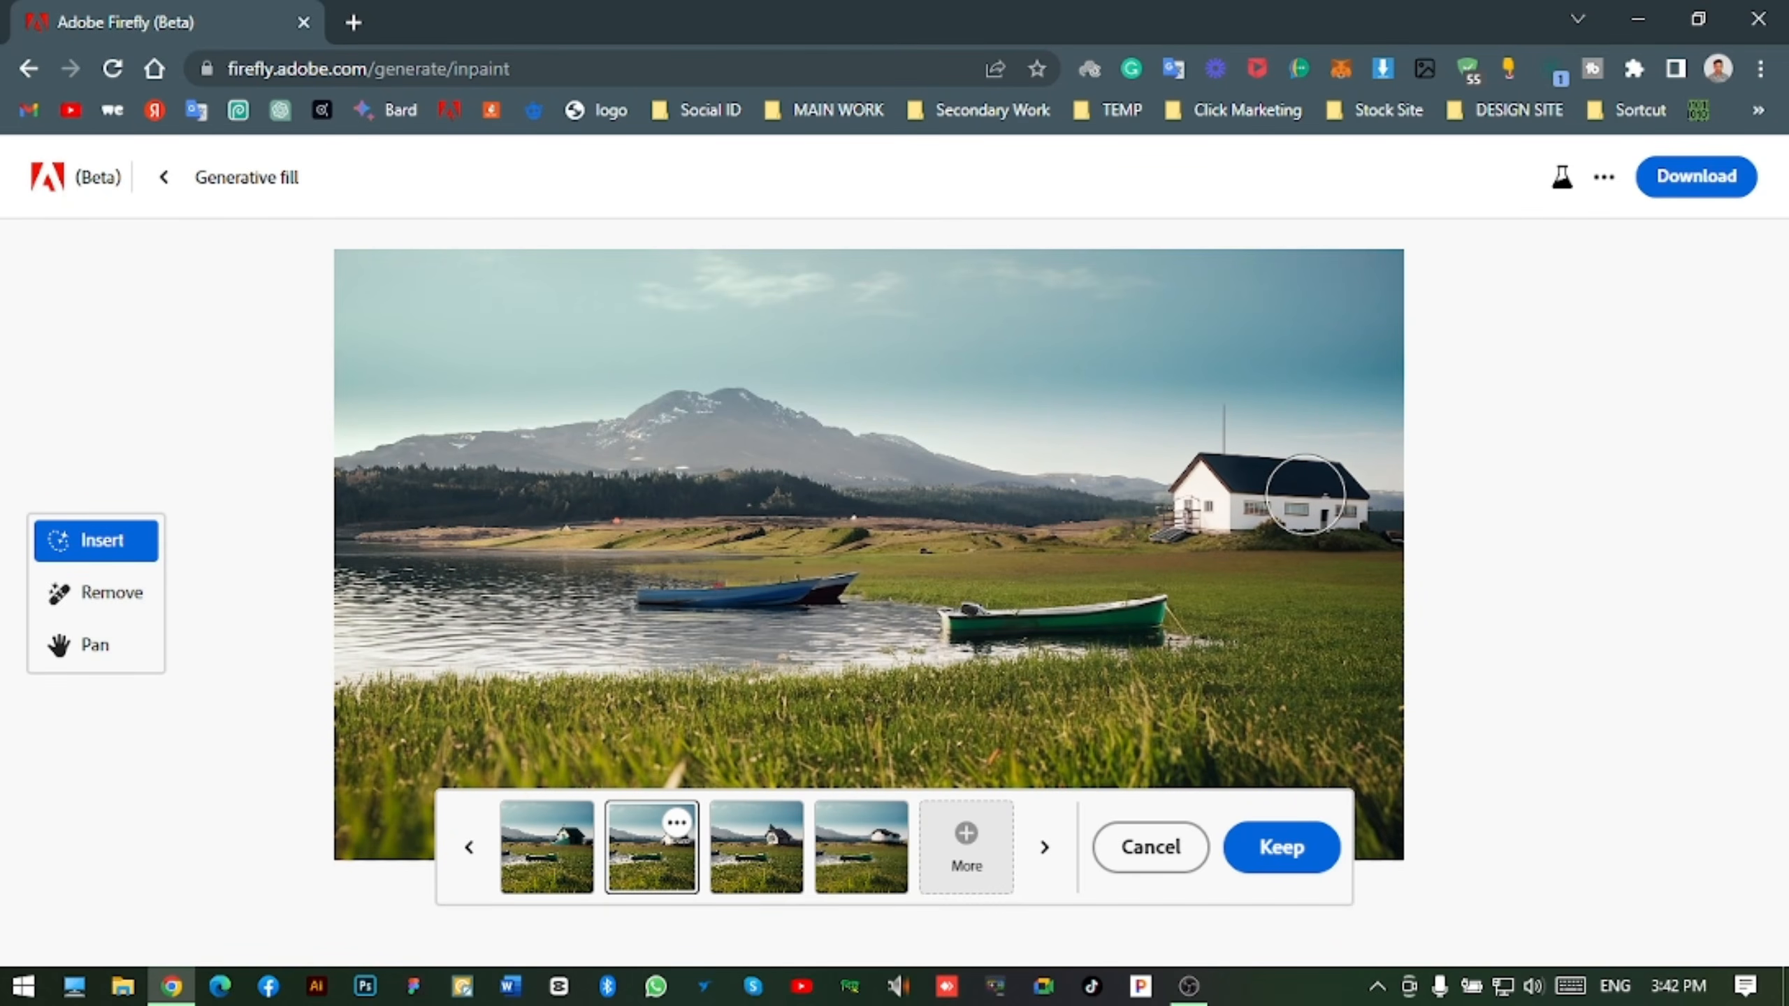
scroll(1316, 493, "up", 5)
scroll(898, 599, "up", 2)
scroll(1057, 677, "down", 8)
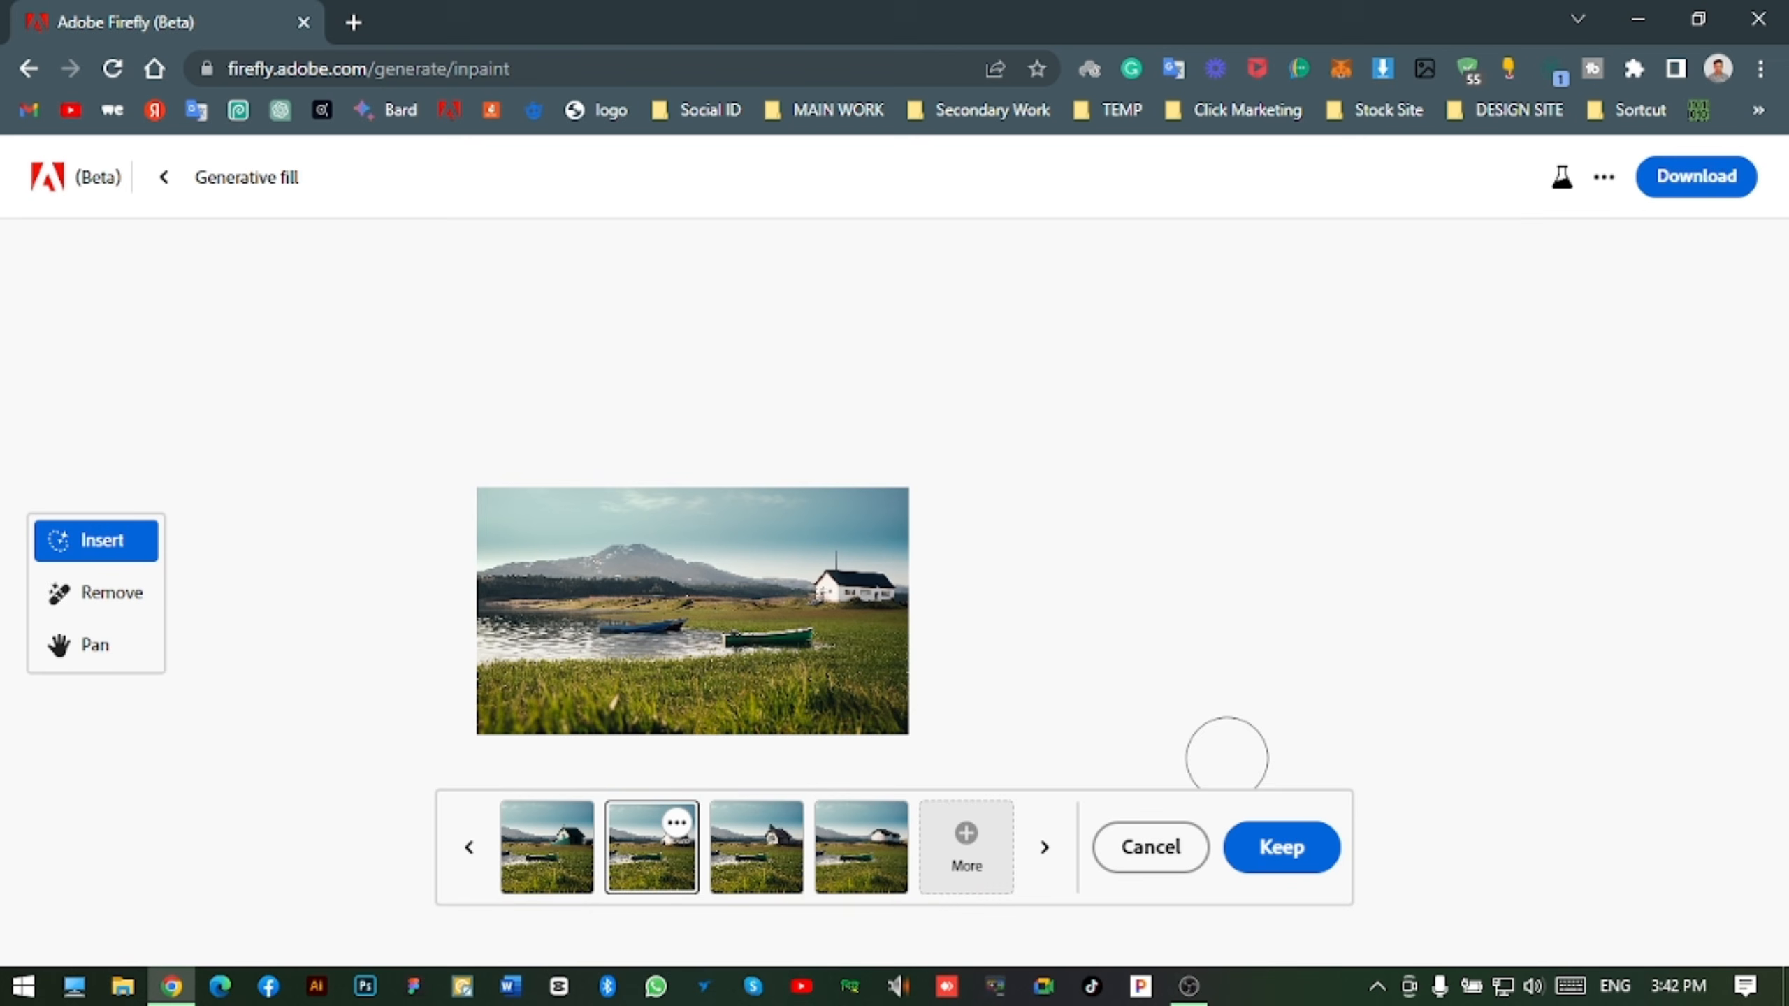
left_click(1305, 851)
scroll(715, 592, "up", 4)
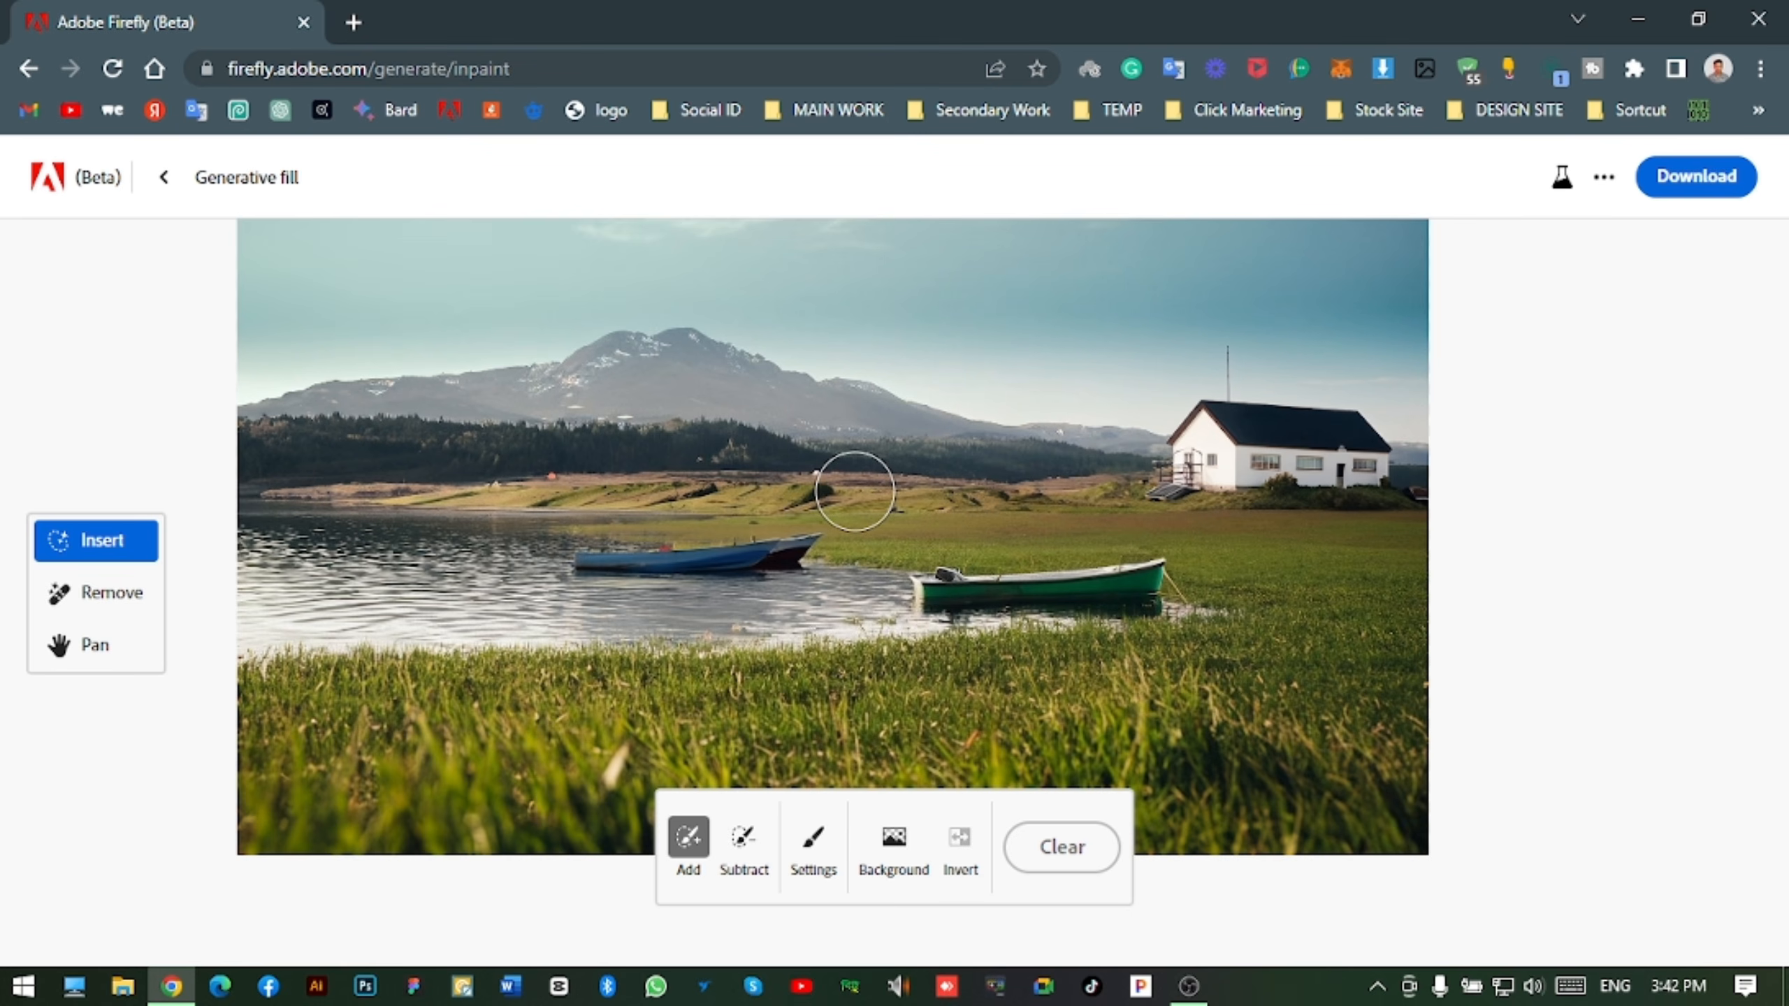
- Leave the edited landscape and return to the Firefly home page
left_click(302, 181)
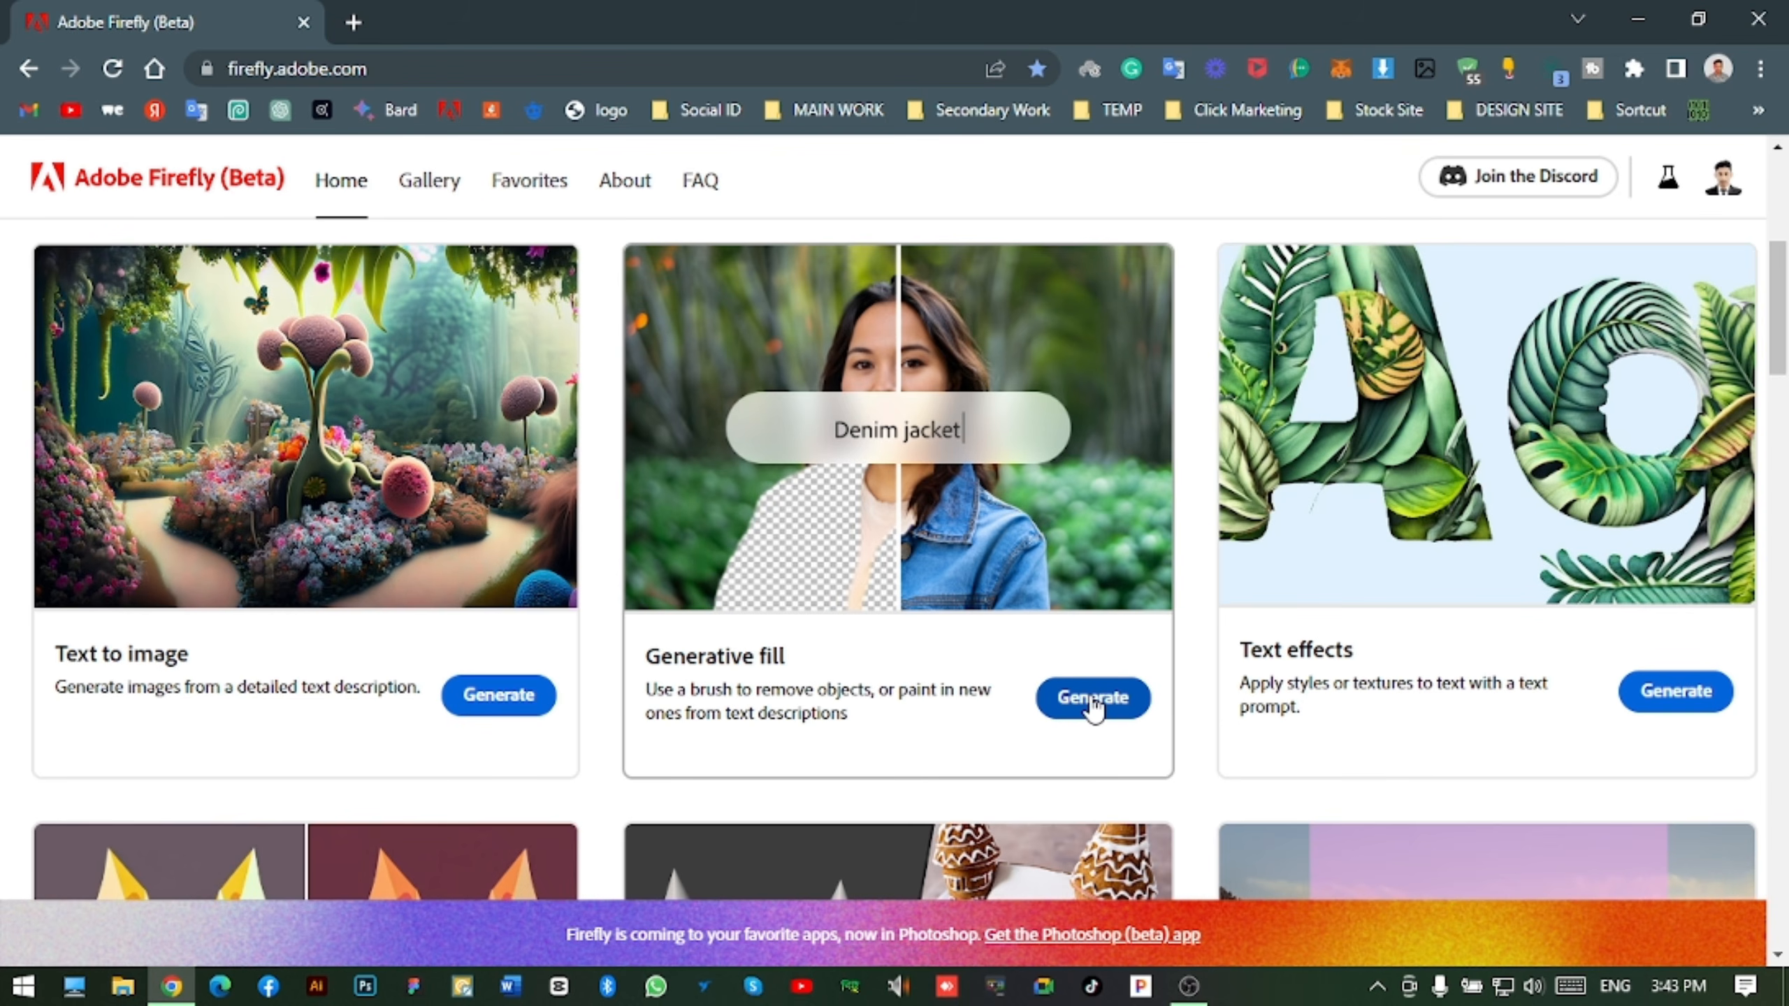
- Open Generative fill and upload Parks-Fraser-Foreshore.jpg from the Downloads folder
left_click(1093, 708)
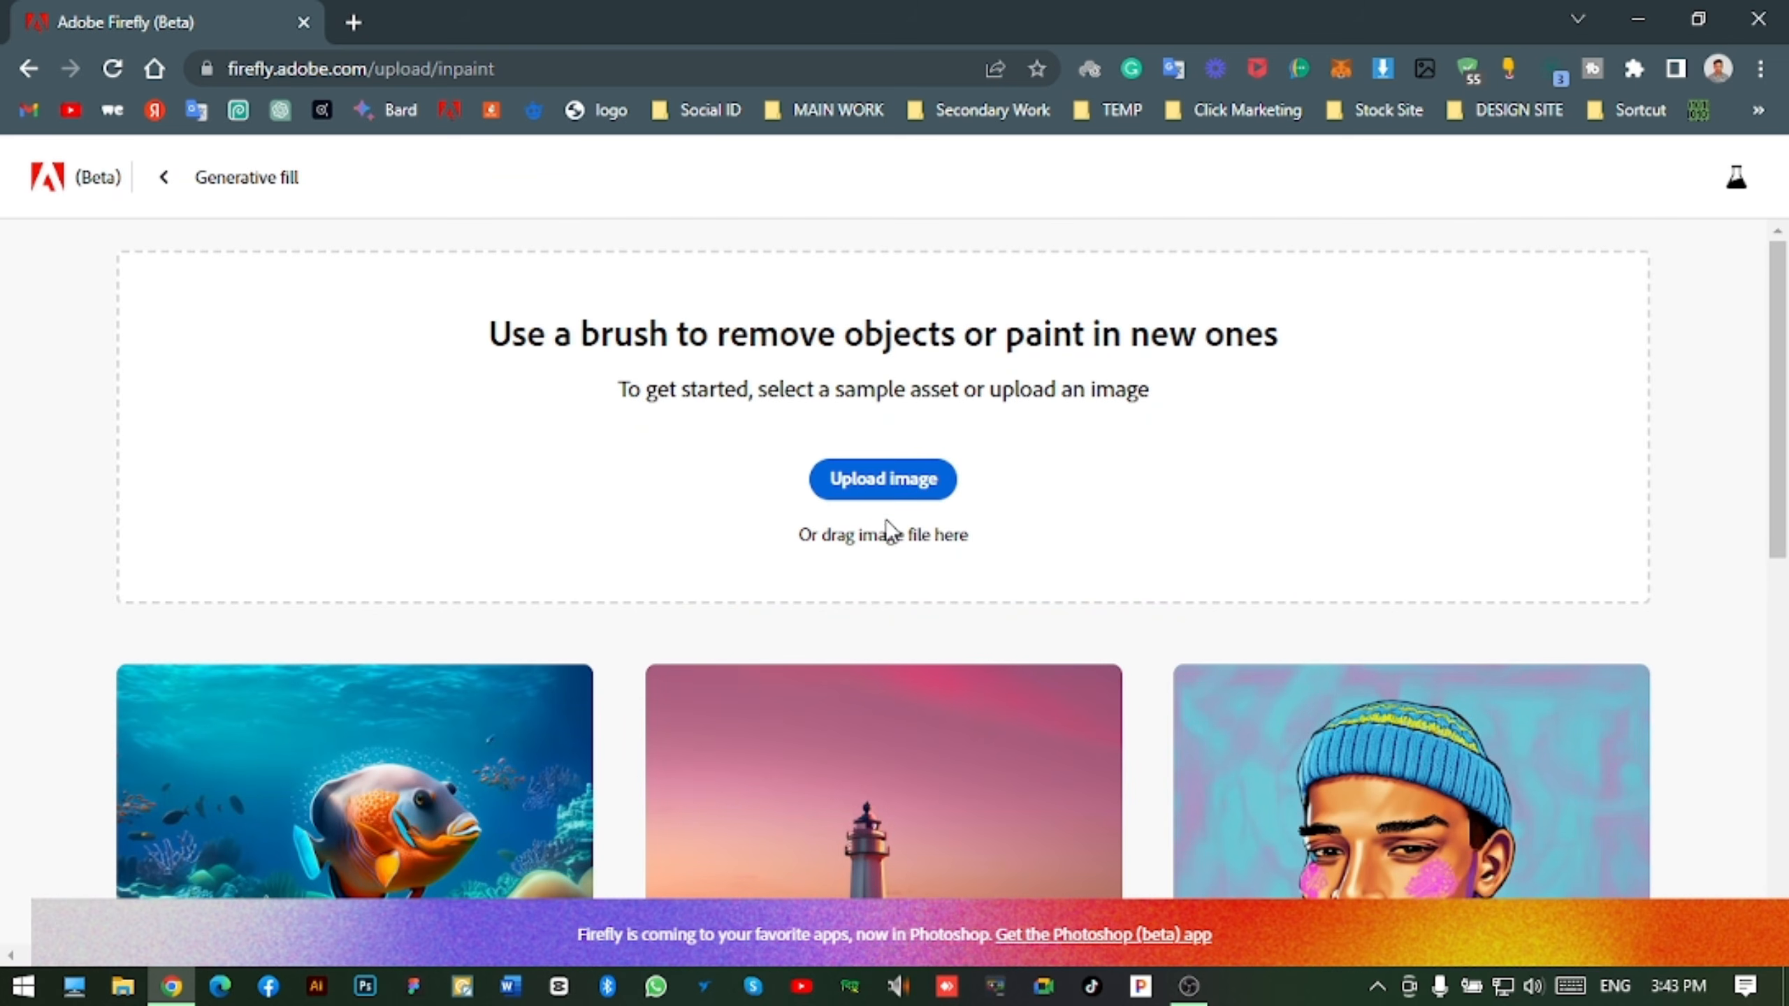
left_click(902, 485)
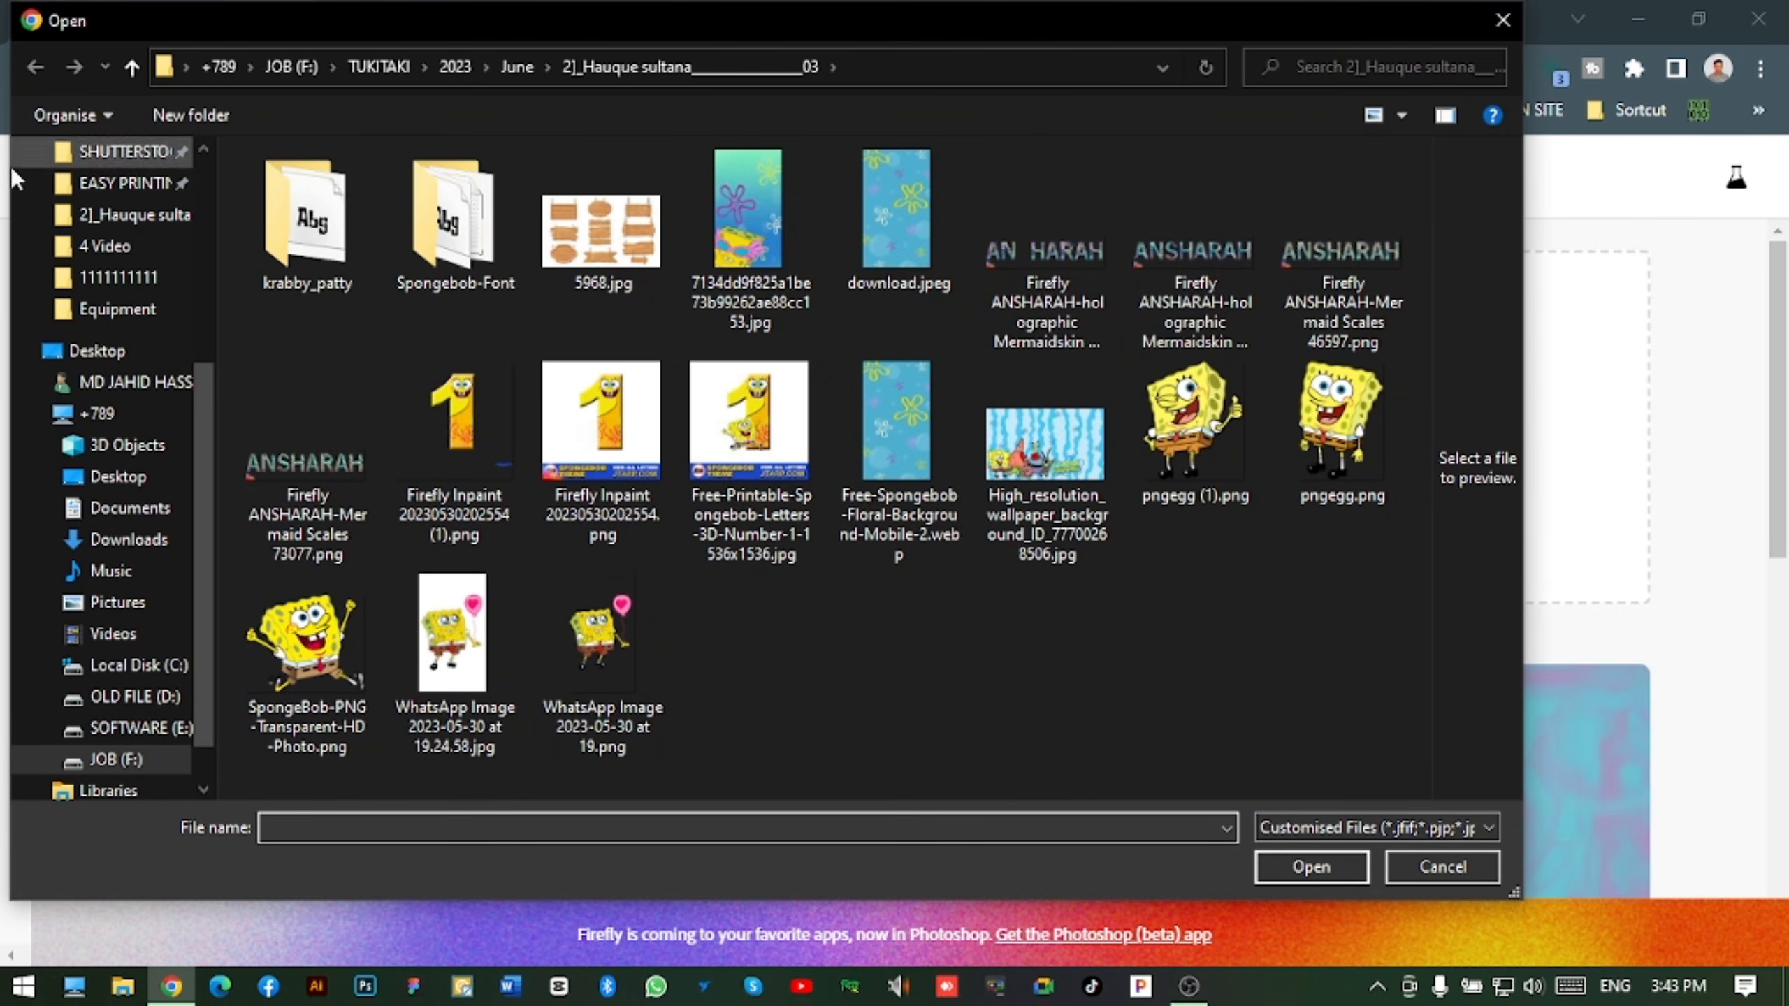
left_click(451, 268)
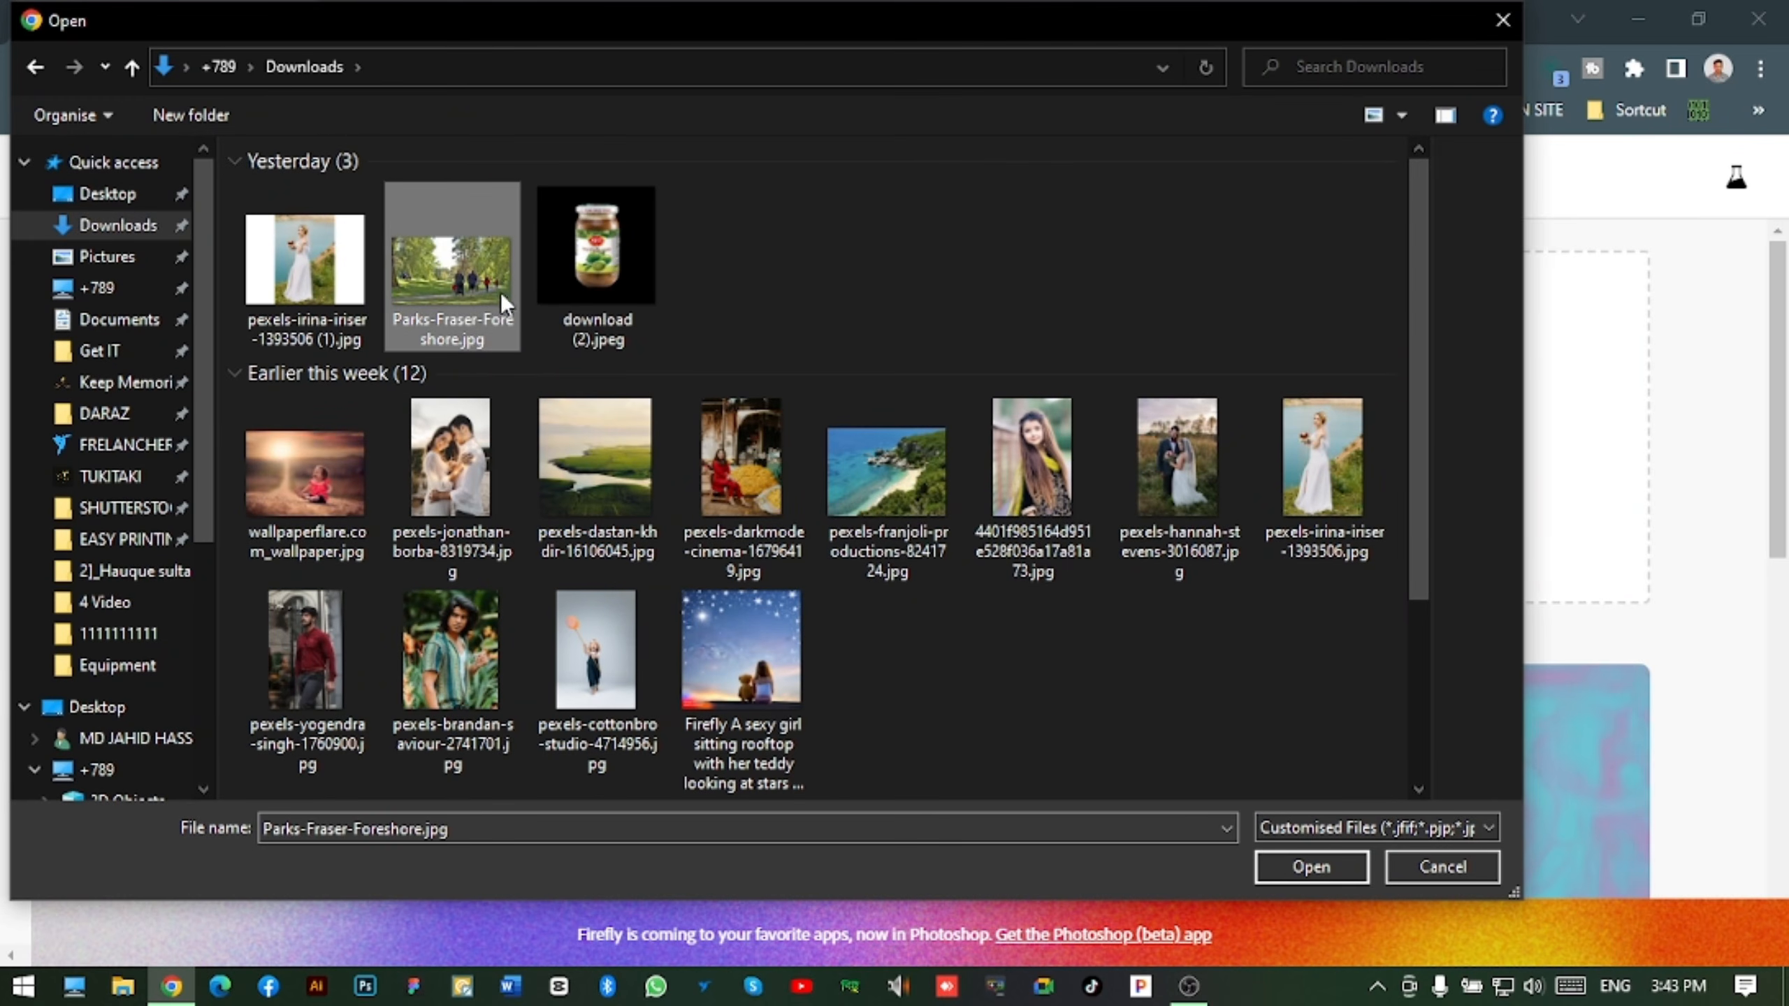
left_click(1321, 876)
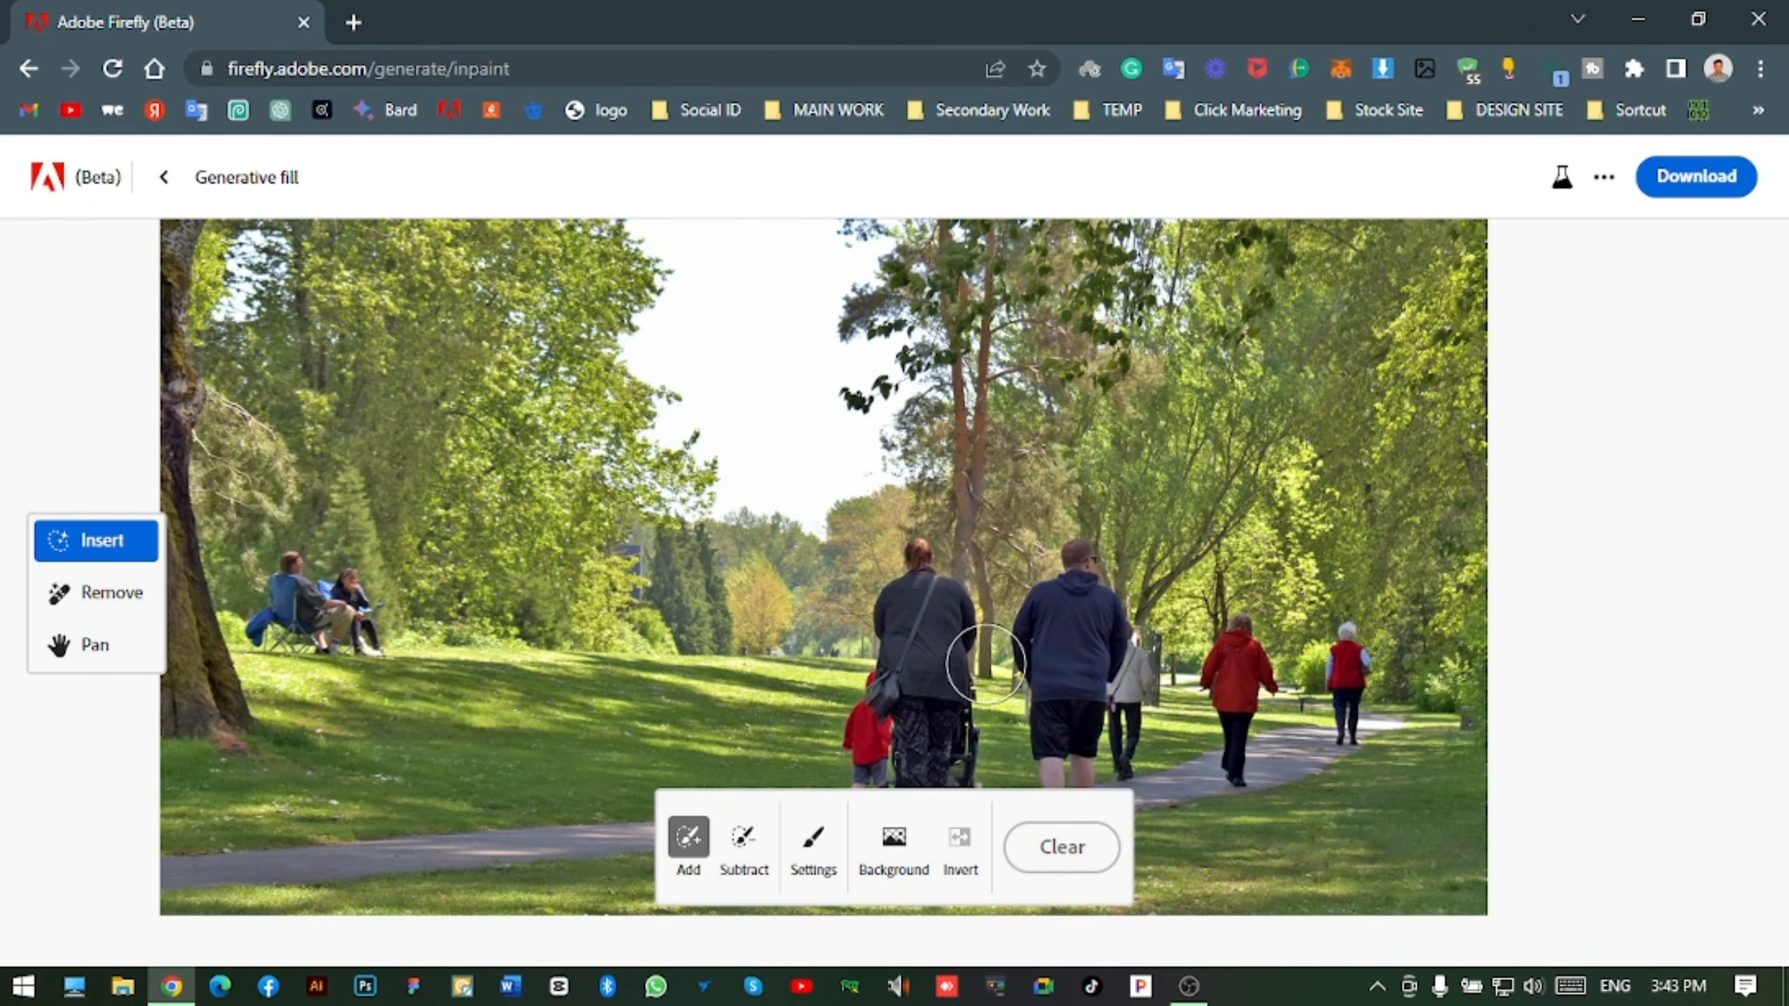
- Brush out the woman with the stroller and the child in red beside her
key("space")
left_click_drag(1026, 730, 1066, 595)
scroll(1067, 595, "down", 3)
key("space")
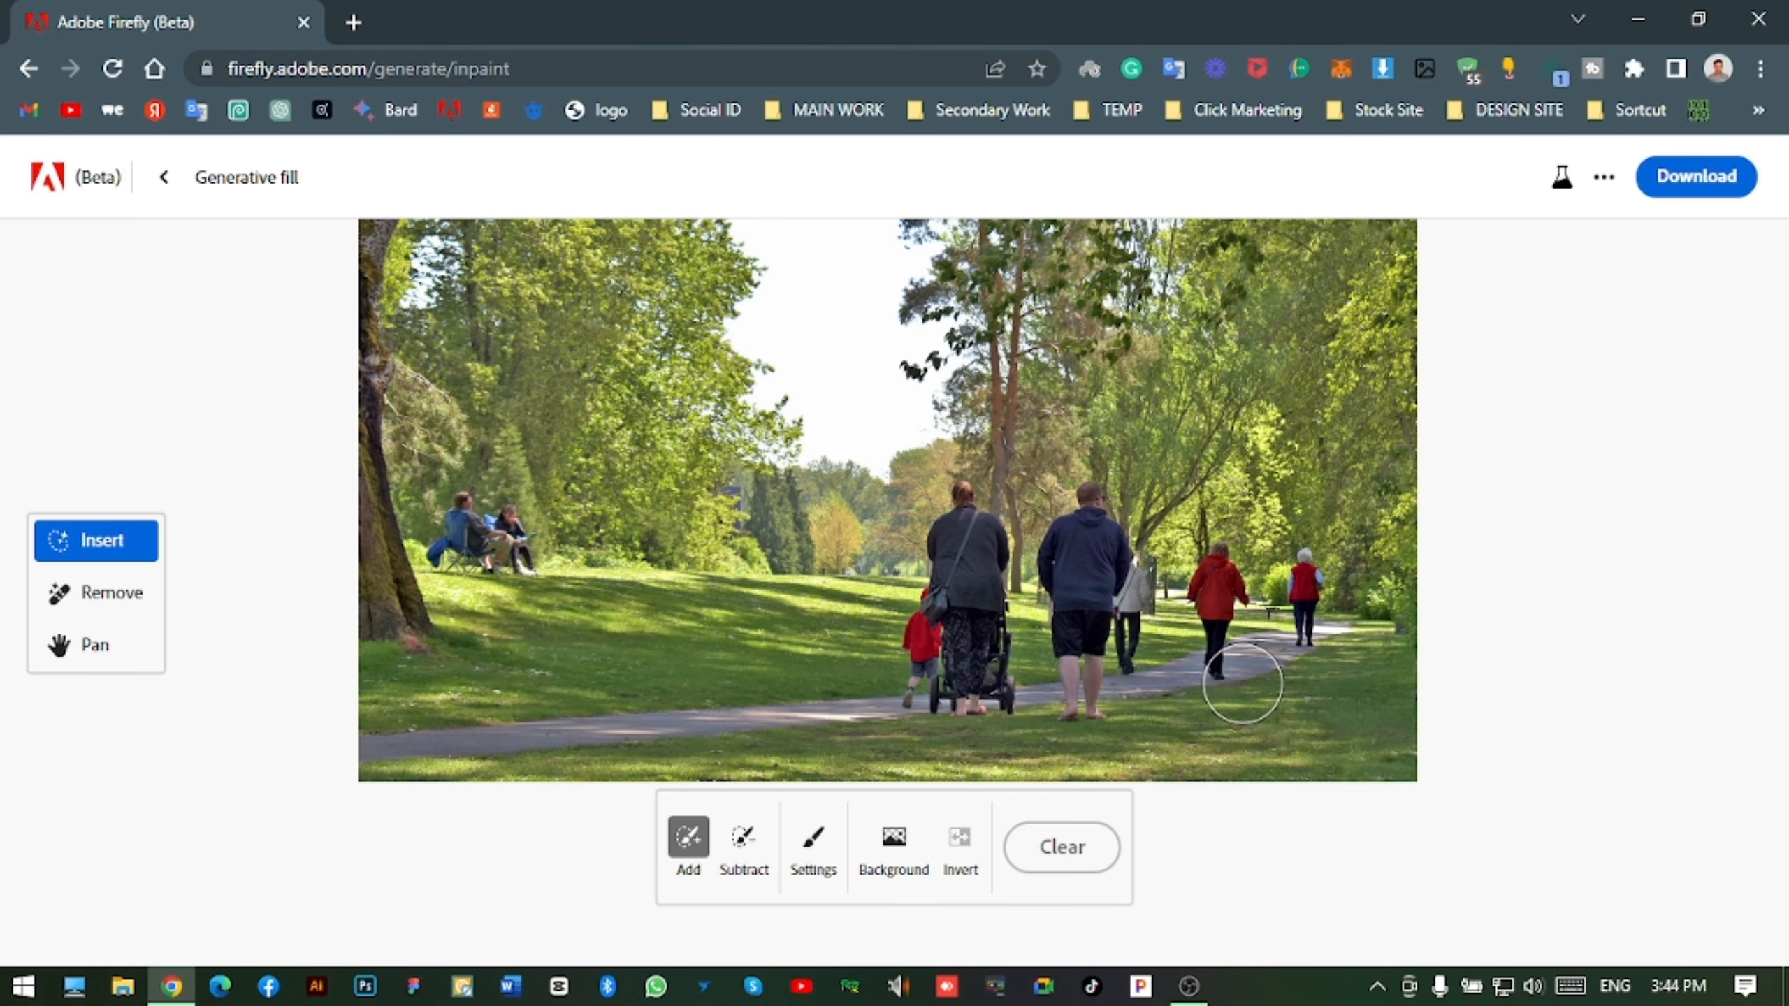
scroll(966, 624, "up", 5)
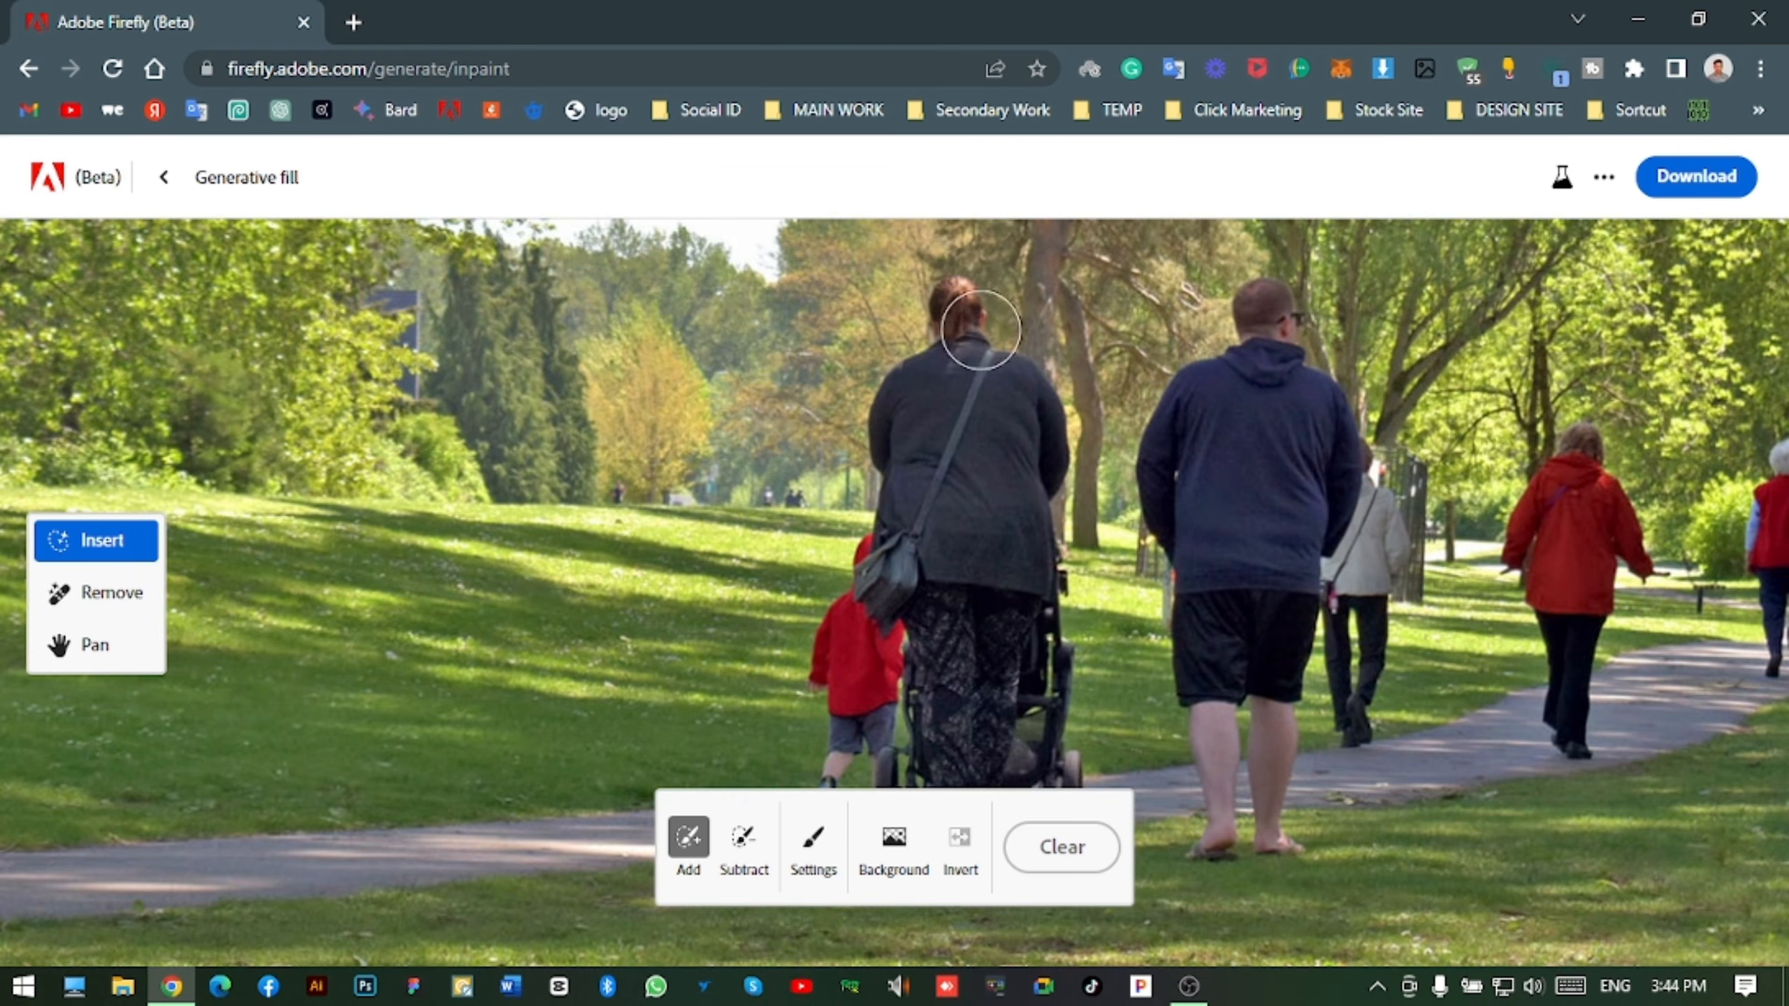
mouse_move(958, 303)
left_mouse_down()
mouse_move(996, 379)
mouse_move(1050, 791)
mouse_move(887, 845)
mouse_move(820, 679)
mouse_move(959, 431)
left_mouse_up()
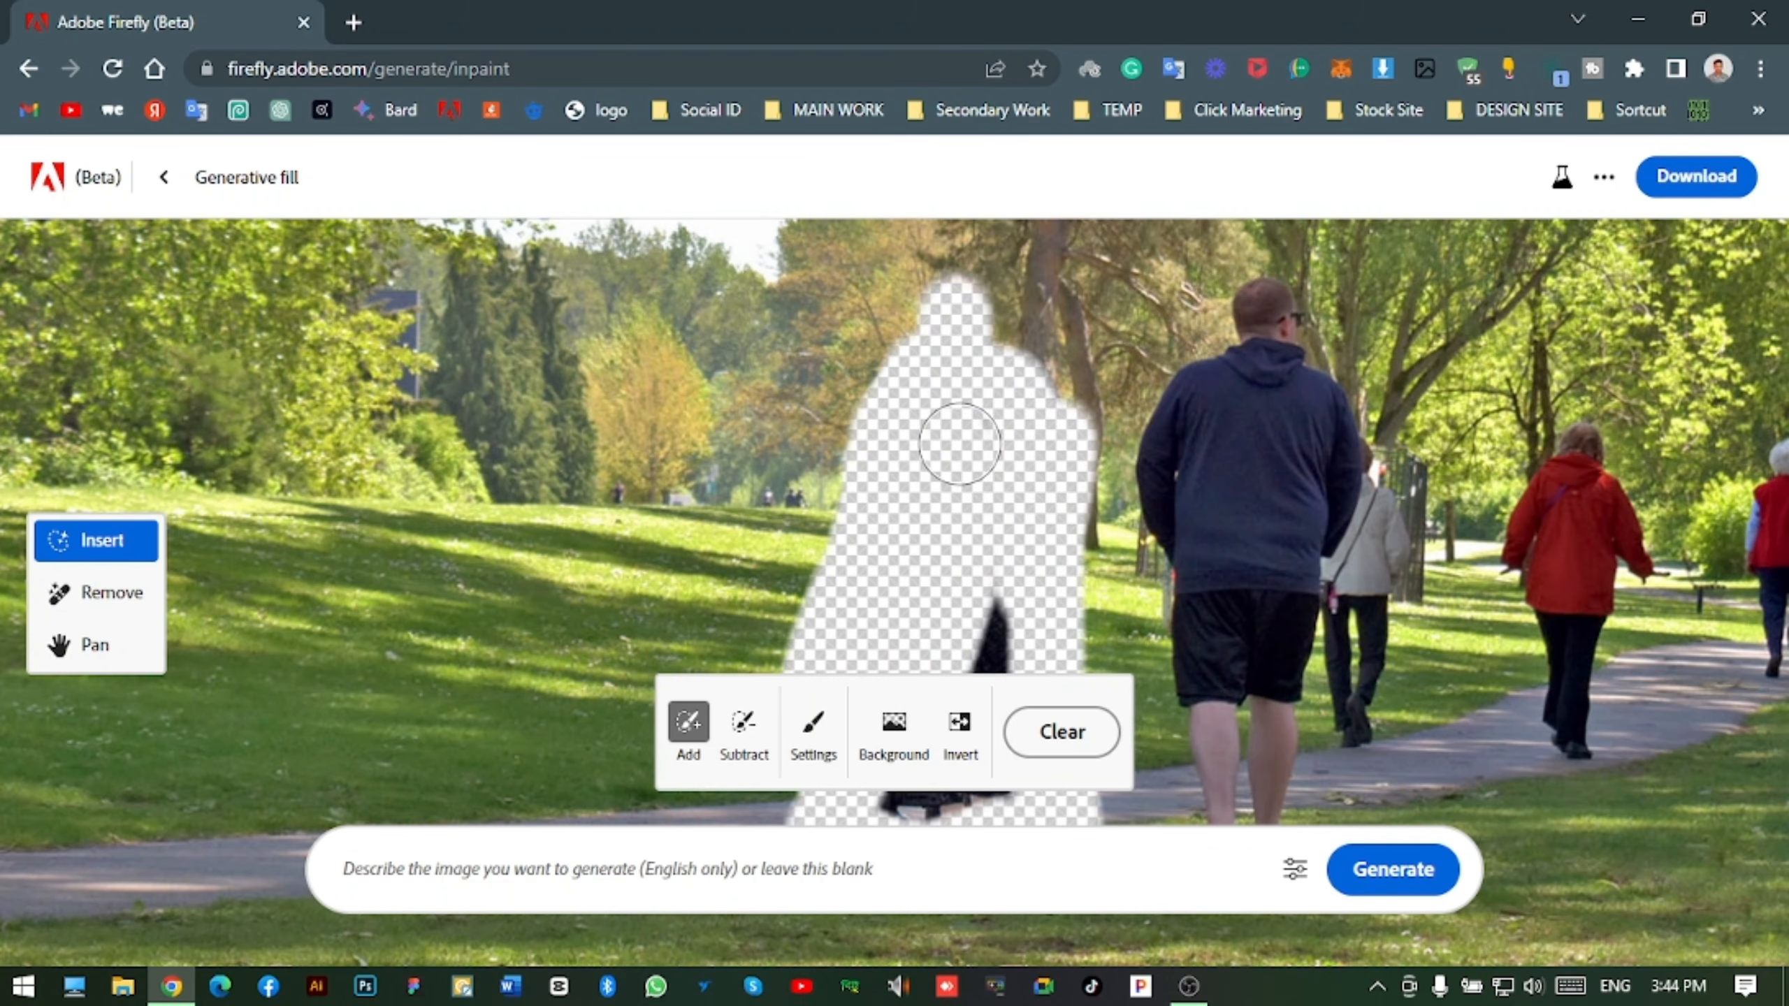
left_click_drag(1018, 578, 1018, 304)
- Brush out the man in the navy hoodie together with the walker in the white jacket behind him
scroll(922, 553, "down", 3)
mouse_move(901, 296)
left_mouse_down()
mouse_move(845, 352)
mouse_move(783, 656)
mouse_move(987, 423)
mouse_move(1009, 566)
mouse_move(1012, 460)
left_mouse_up()
mouse_move(973, 430)
left_mouse_down()
mouse_move(898, 488)
mouse_move(990, 468)
mouse_move(994, 512)
mouse_move(952, 326)
mouse_move(916, 635)
mouse_move(878, 395)
mouse_move(855, 620)
left_mouse_up()
- Brush out the walker in the red coat and the one in the red vest on the path
scroll(960, 537, "down", 1)
key("space")
mouse_move(838, 434)
left_mouse_down()
mouse_move(894, 503)
mouse_move(1025, 560)
left_mouse_up()
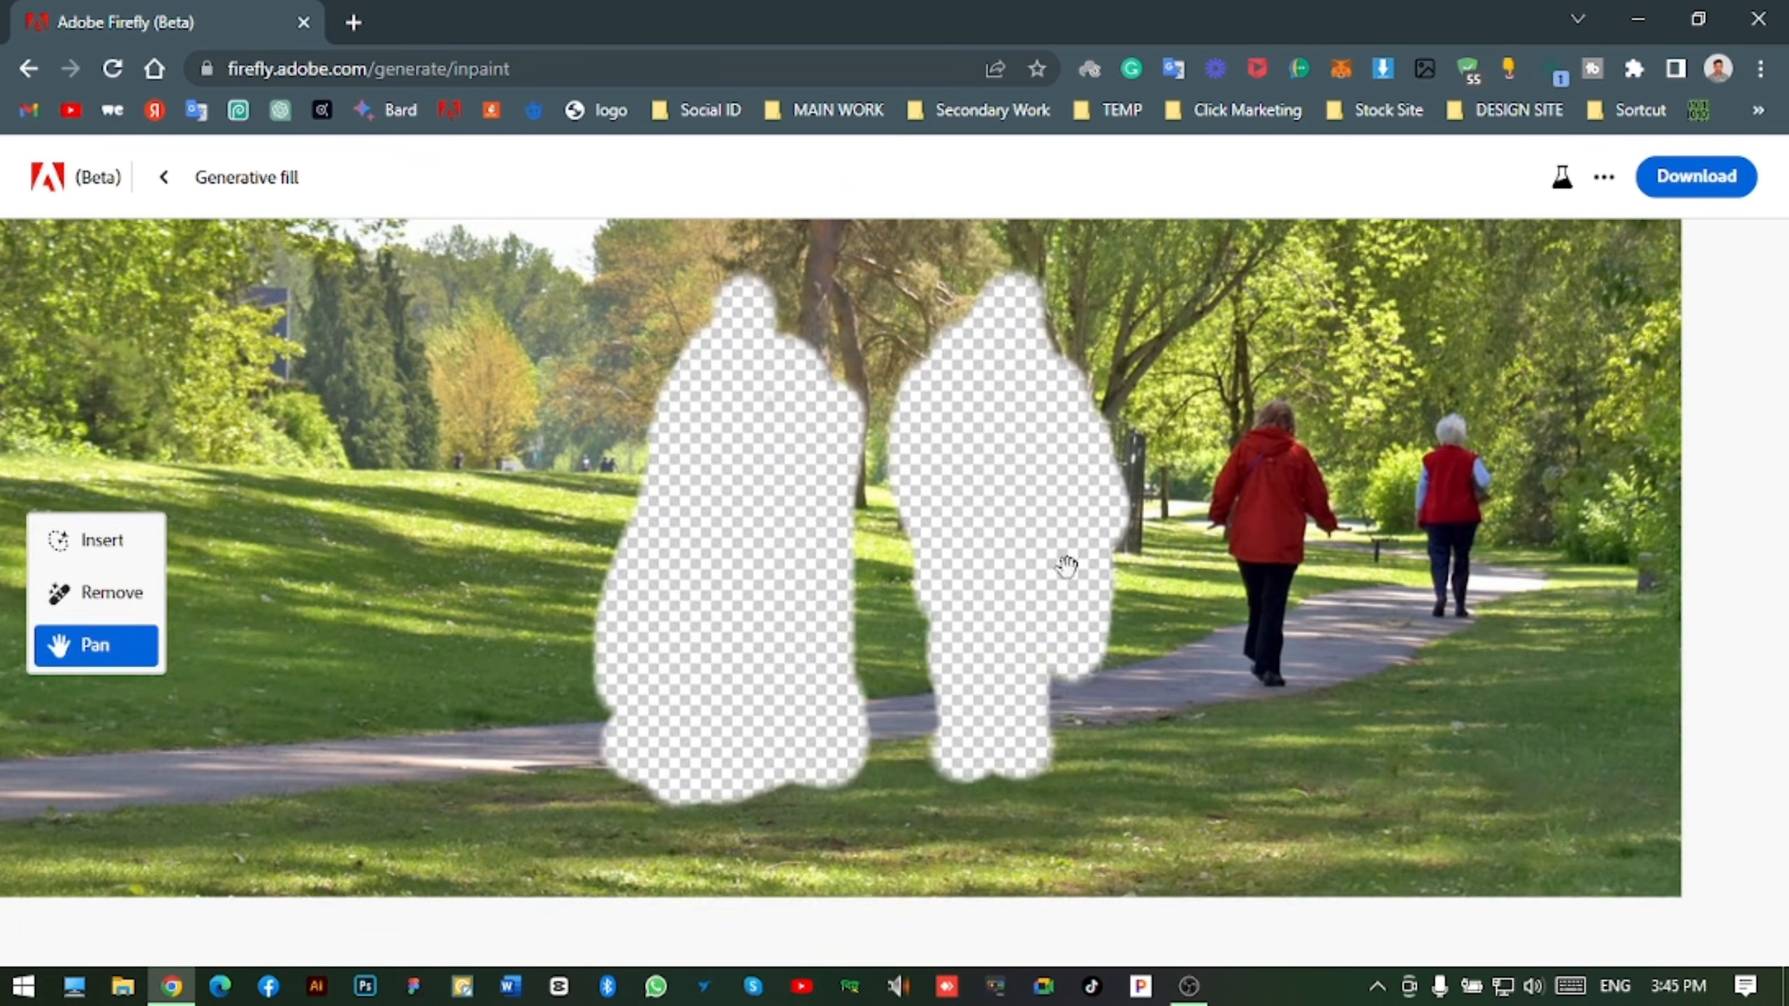
left_click_drag(1310, 494, 1106, 468)
scroll(1106, 467, "up", 3)
scroll(1106, 468, "down", 2)
mouse_move(1047, 330)
left_mouse_down()
mouse_move(967, 428)
mouse_move(1024, 368)
mouse_move(1150, 508)
left_mouse_up()
key("space")
mouse_move(1035, 555)
left_mouse_down()
mouse_move(998, 412)
mouse_move(975, 499)
mouse_move(972, 423)
left_mouse_up()
key("space")
mouse_move(1289, 236)
left_mouse_down()
mouse_move(1121, 387)
mouse_move(1154, 472)
mouse_move(1136, 673)
left_mouse_up()
- Brush out the tiny distant people at the far edge of the lawn
key("space")
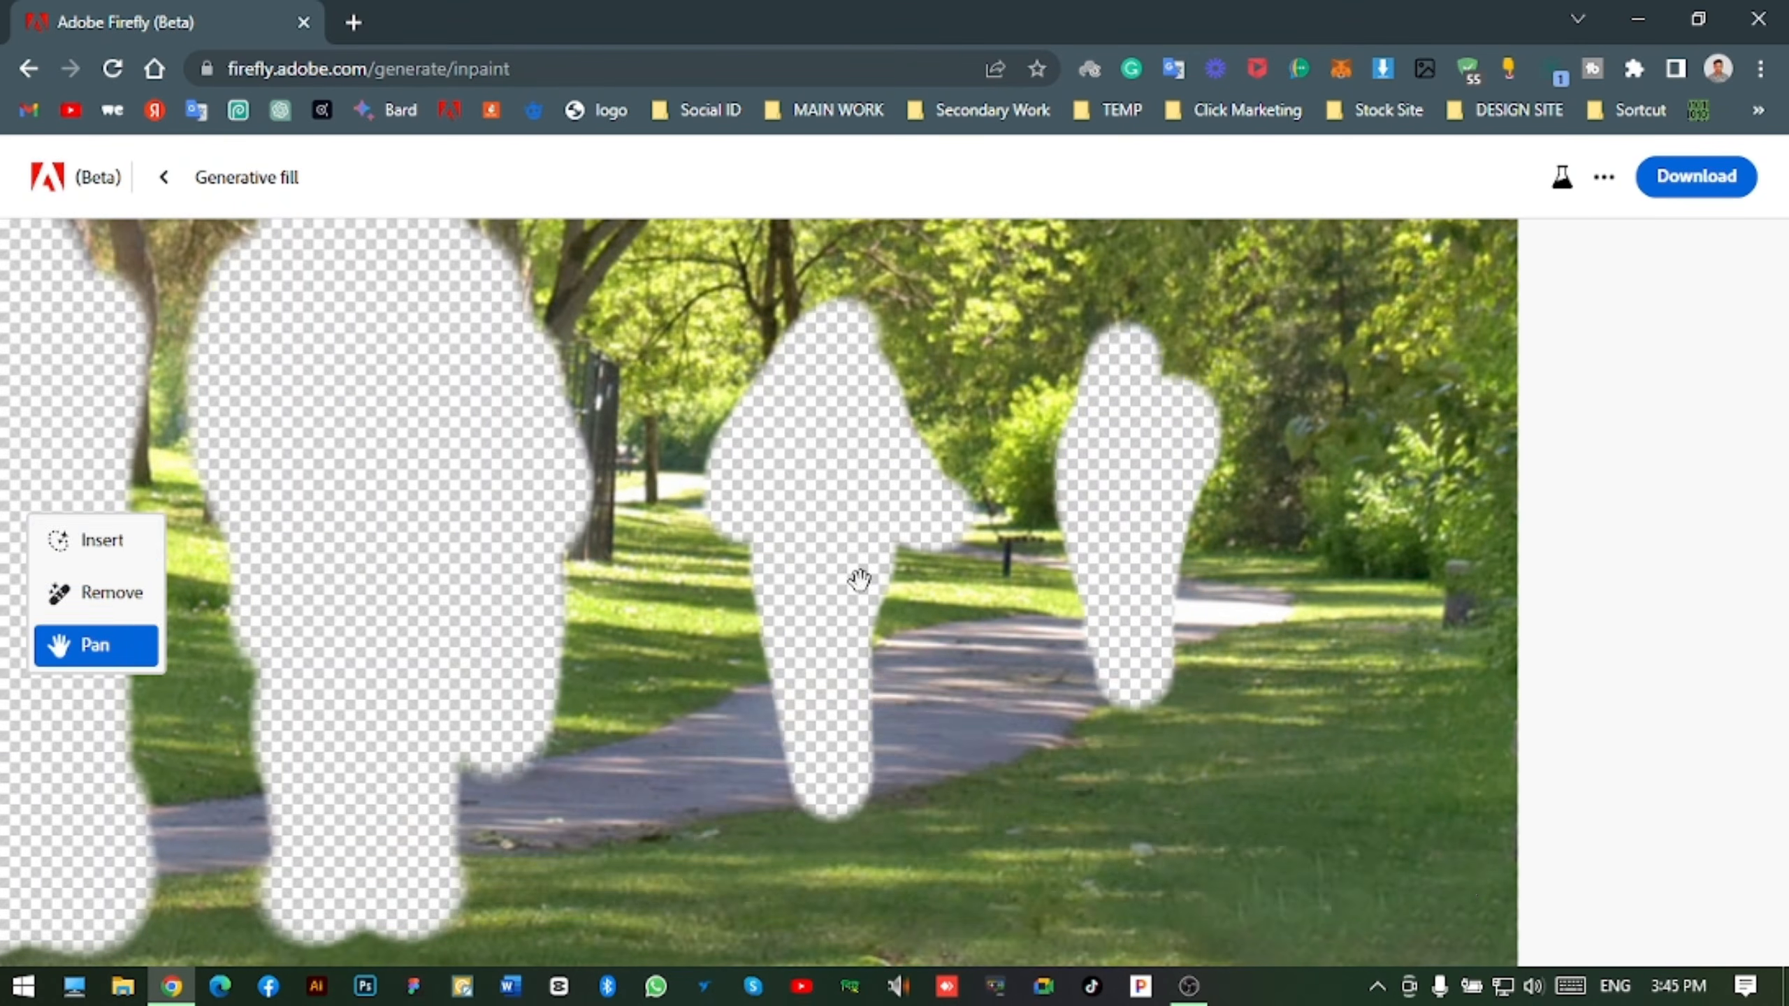
left_click_drag(859, 580, 1610, 648)
mouse_move(41, 605)
left_mouse_down()
mouse_move(578, 671)
mouse_move(616, 697)
left_mouse_up()
key("alt")
left_click_drag(1044, 576, 983, 570)
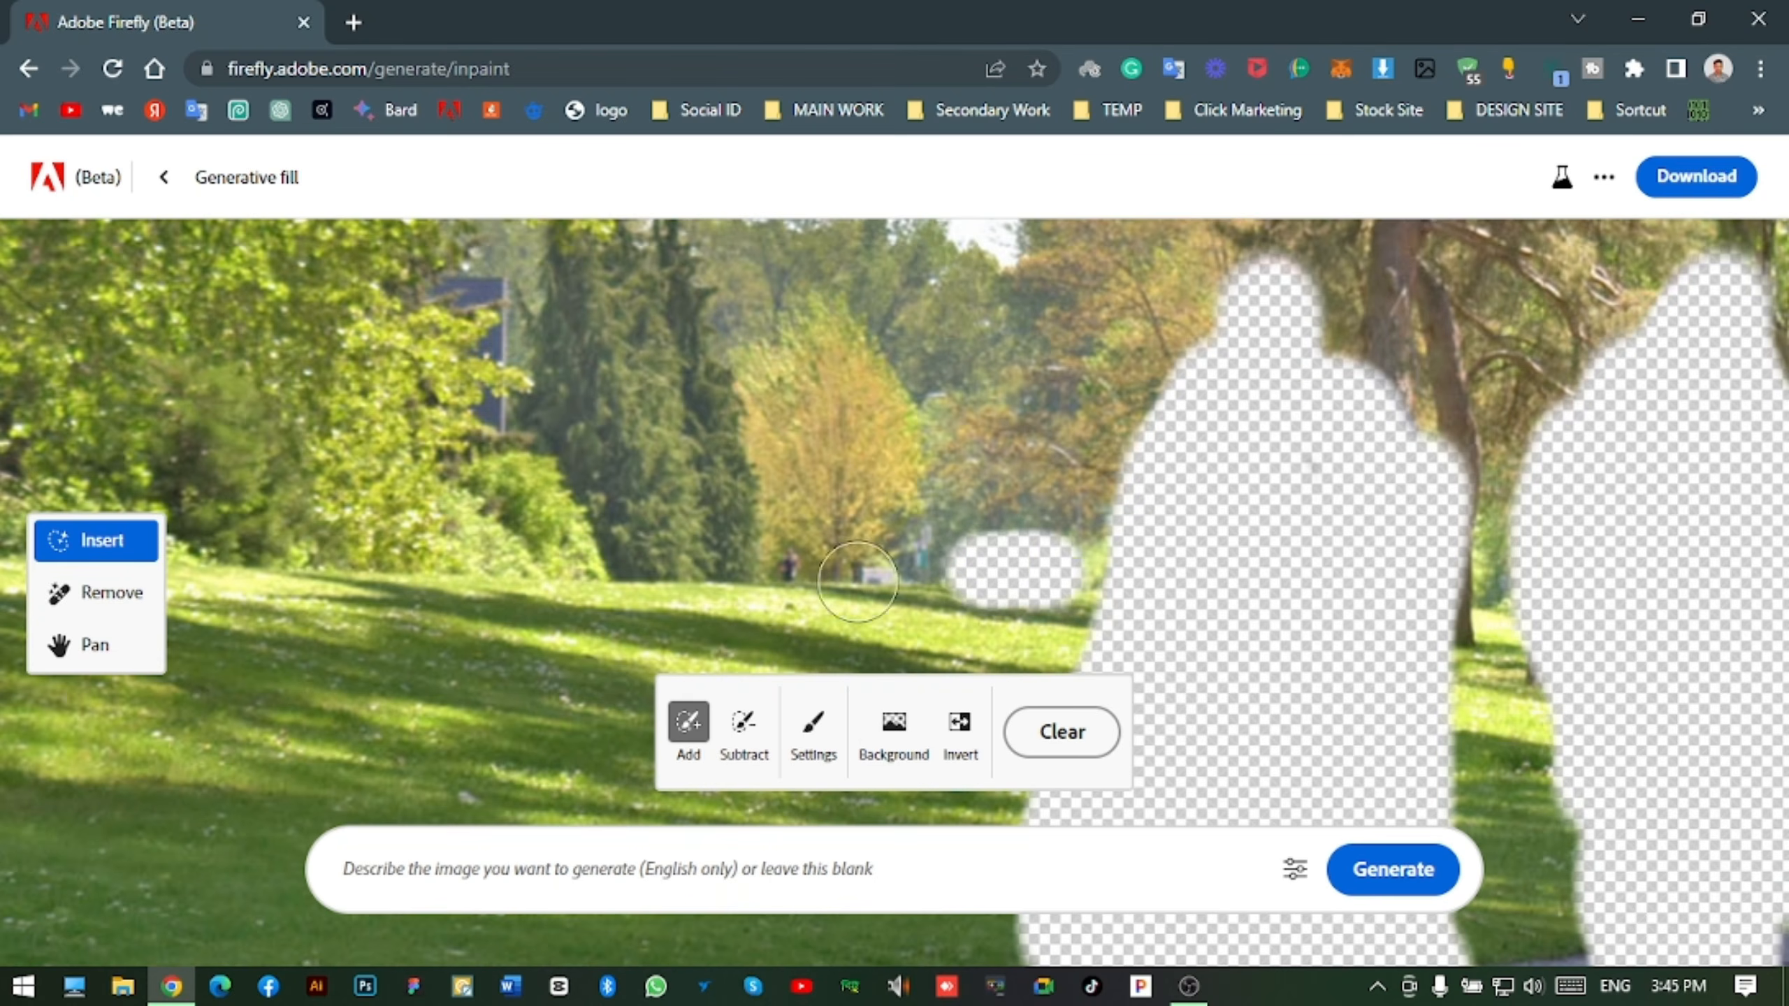
left_click_drag(821, 580, 776, 567)
- Brush out the seated couple and their chairs beside the tree, subtracting the excess mask near the trunk
key("space")
left_click_drag(456, 589, 1557, 613)
mouse_move(796, 373)
left_mouse_down()
mouse_move(858, 459)
mouse_move(838, 595)
left_mouse_up()
left_click(743, 729)
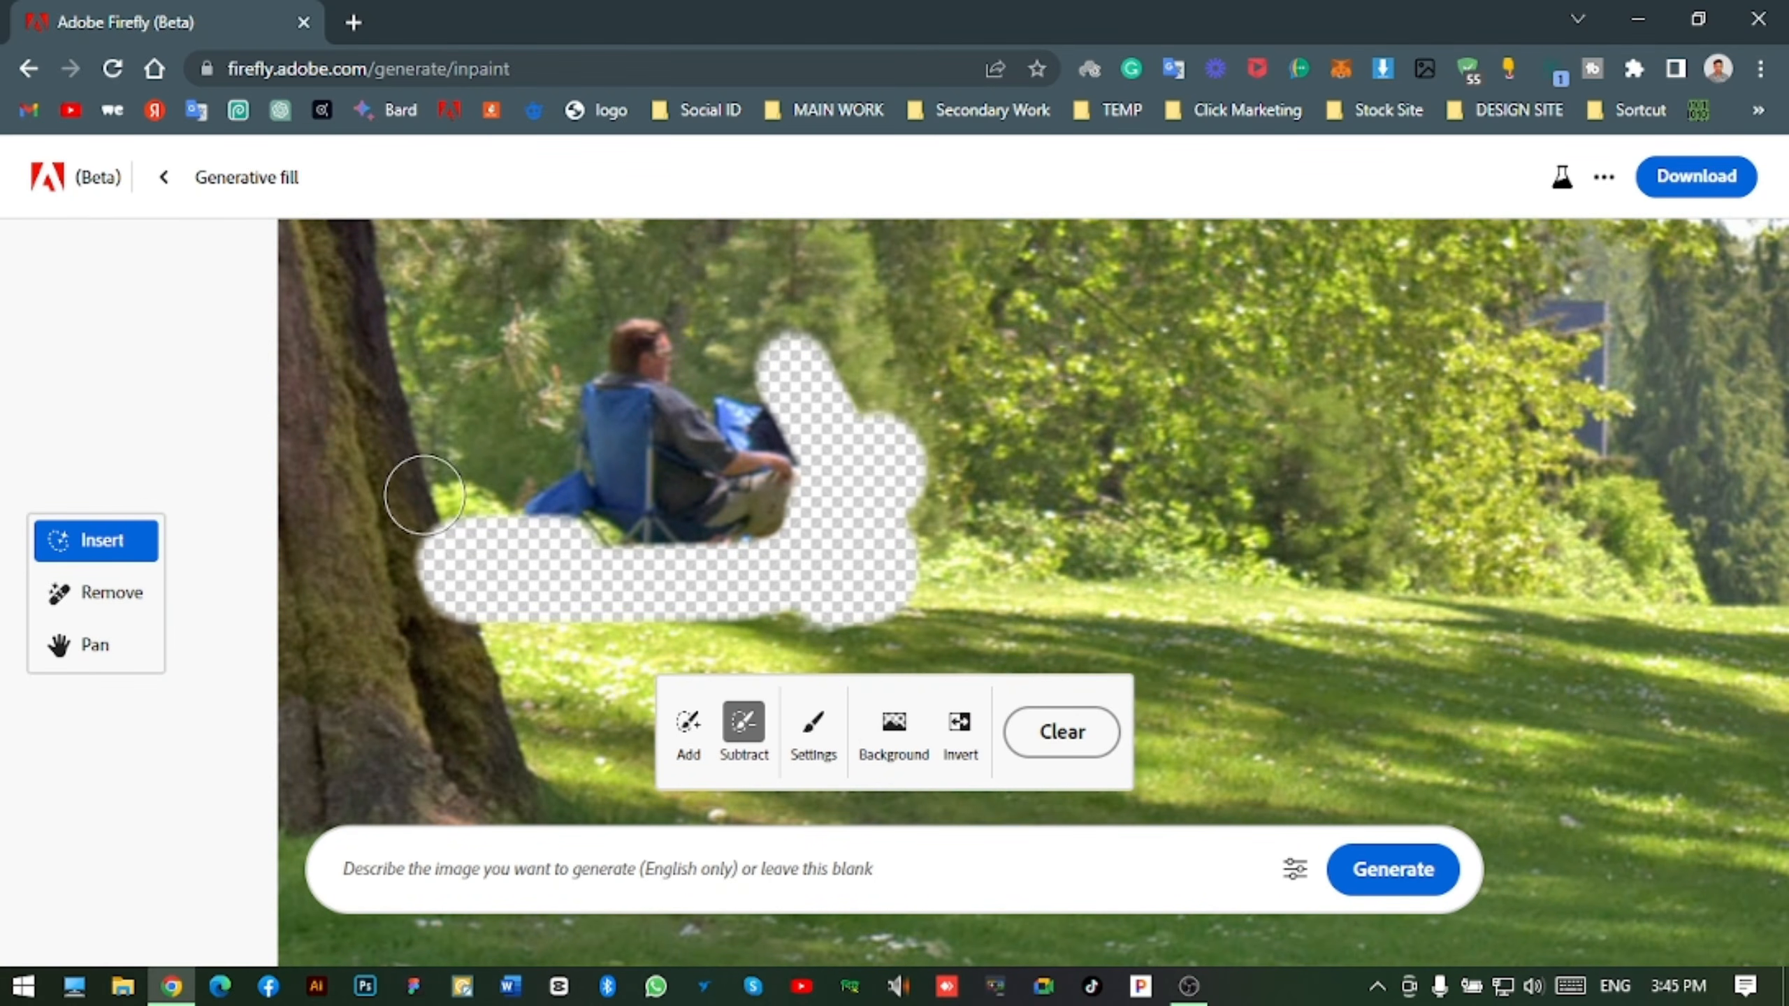
left_click_drag(423, 493, 550, 594)
left_click(694, 733)
mouse_move(529, 501)
left_mouse_down()
mouse_move(620, 333)
mouse_move(793, 412)
mouse_move(816, 507)
left_mouse_up()
- Generate a fill for all the brushed-out people with the prompt left blank
scroll(1141, 549, "down", 8)
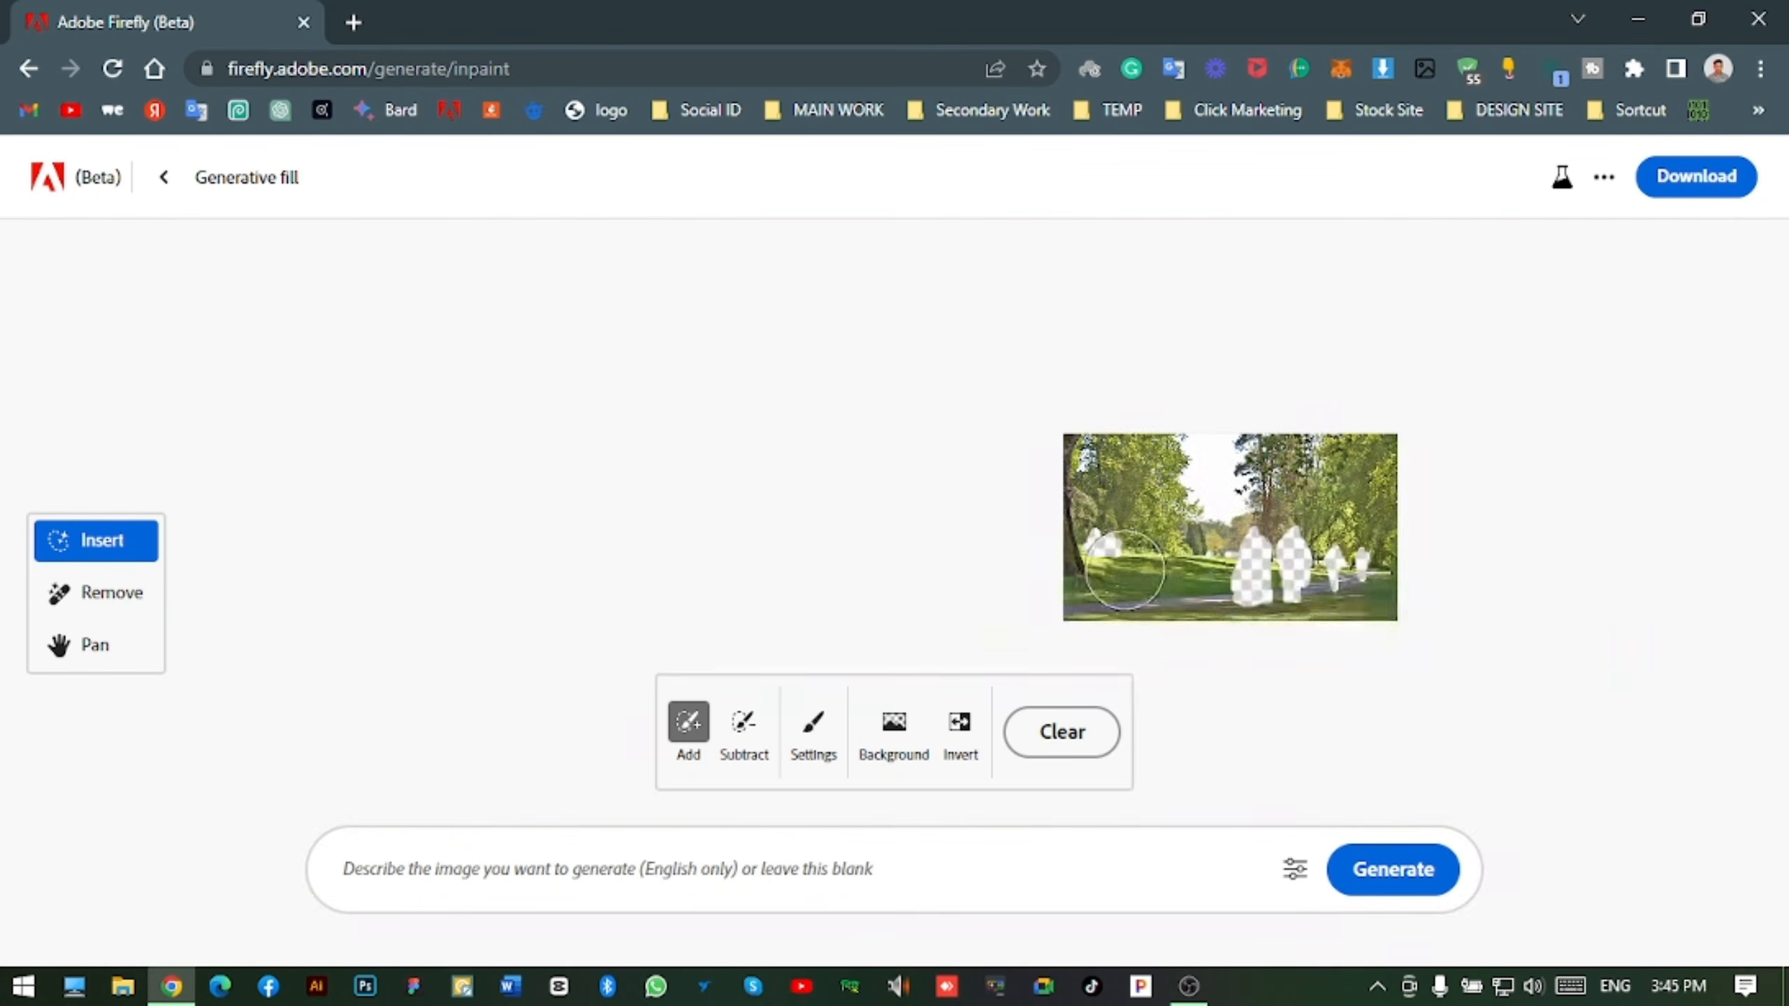
key("space")
scroll(858, 542, "up", 4)
mouse_move(1274, 549)
left_mouse_down()
mouse_move(857, 542)
mouse_move(1080, 612)
left_mouse_up()
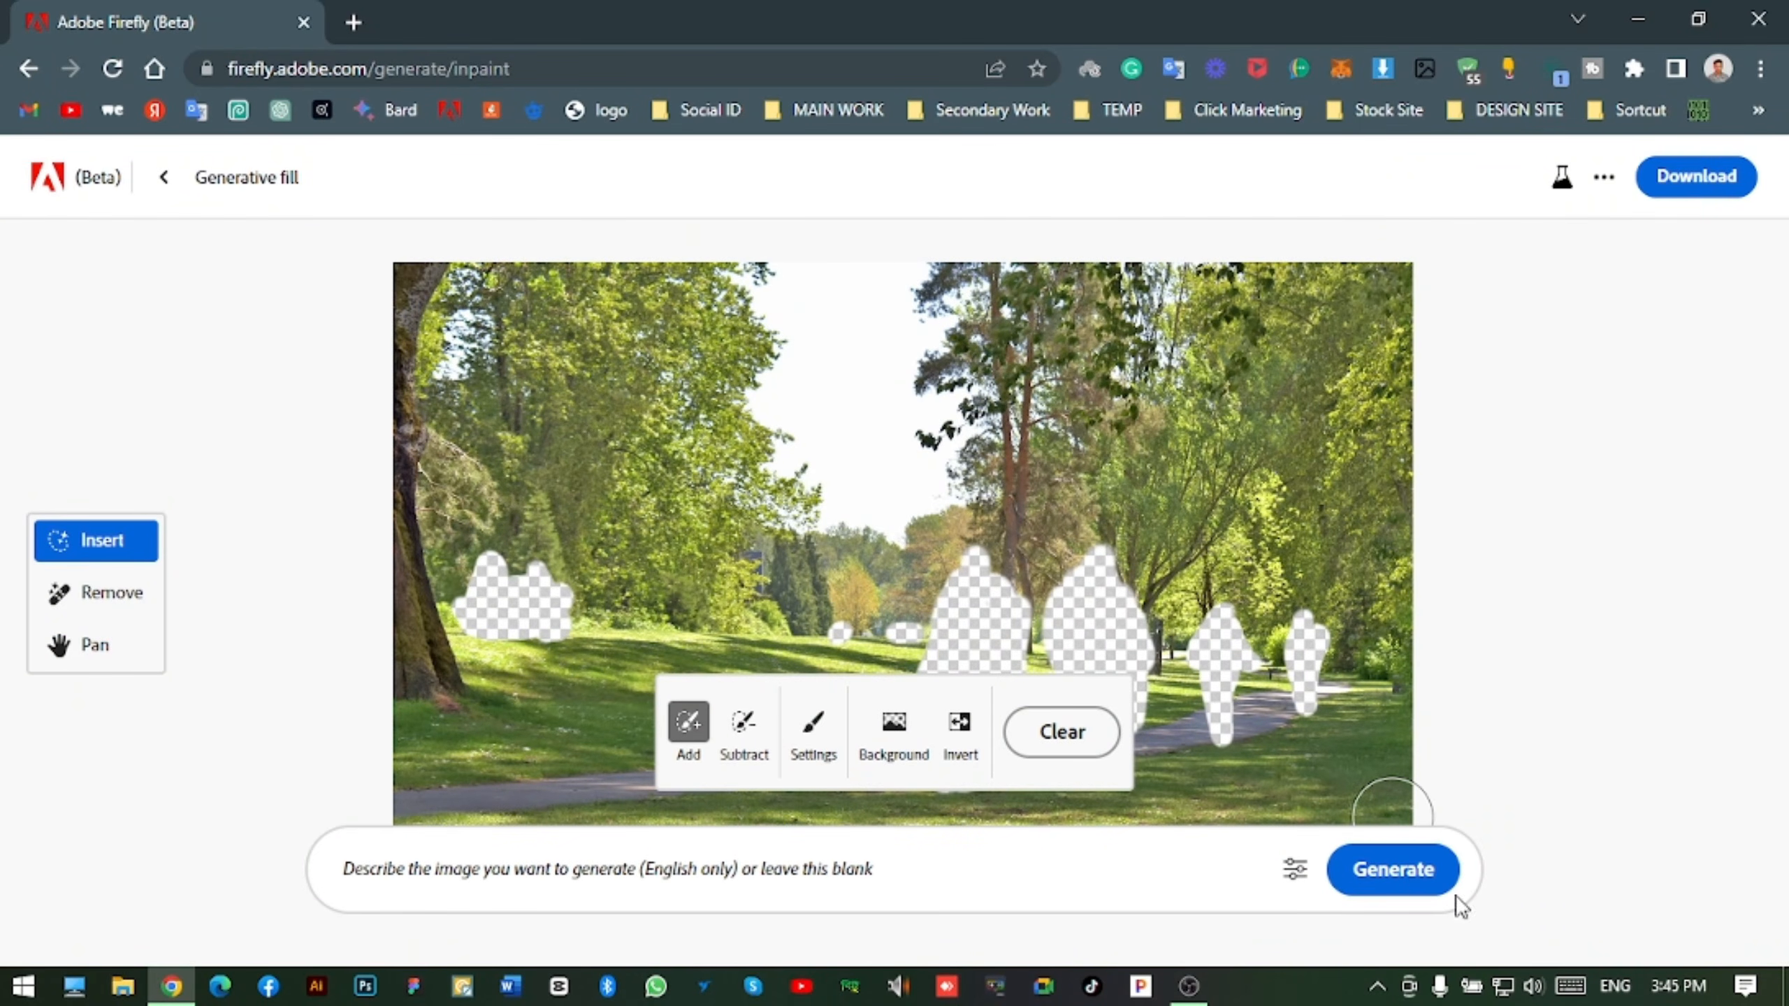
left_click(1394, 874)
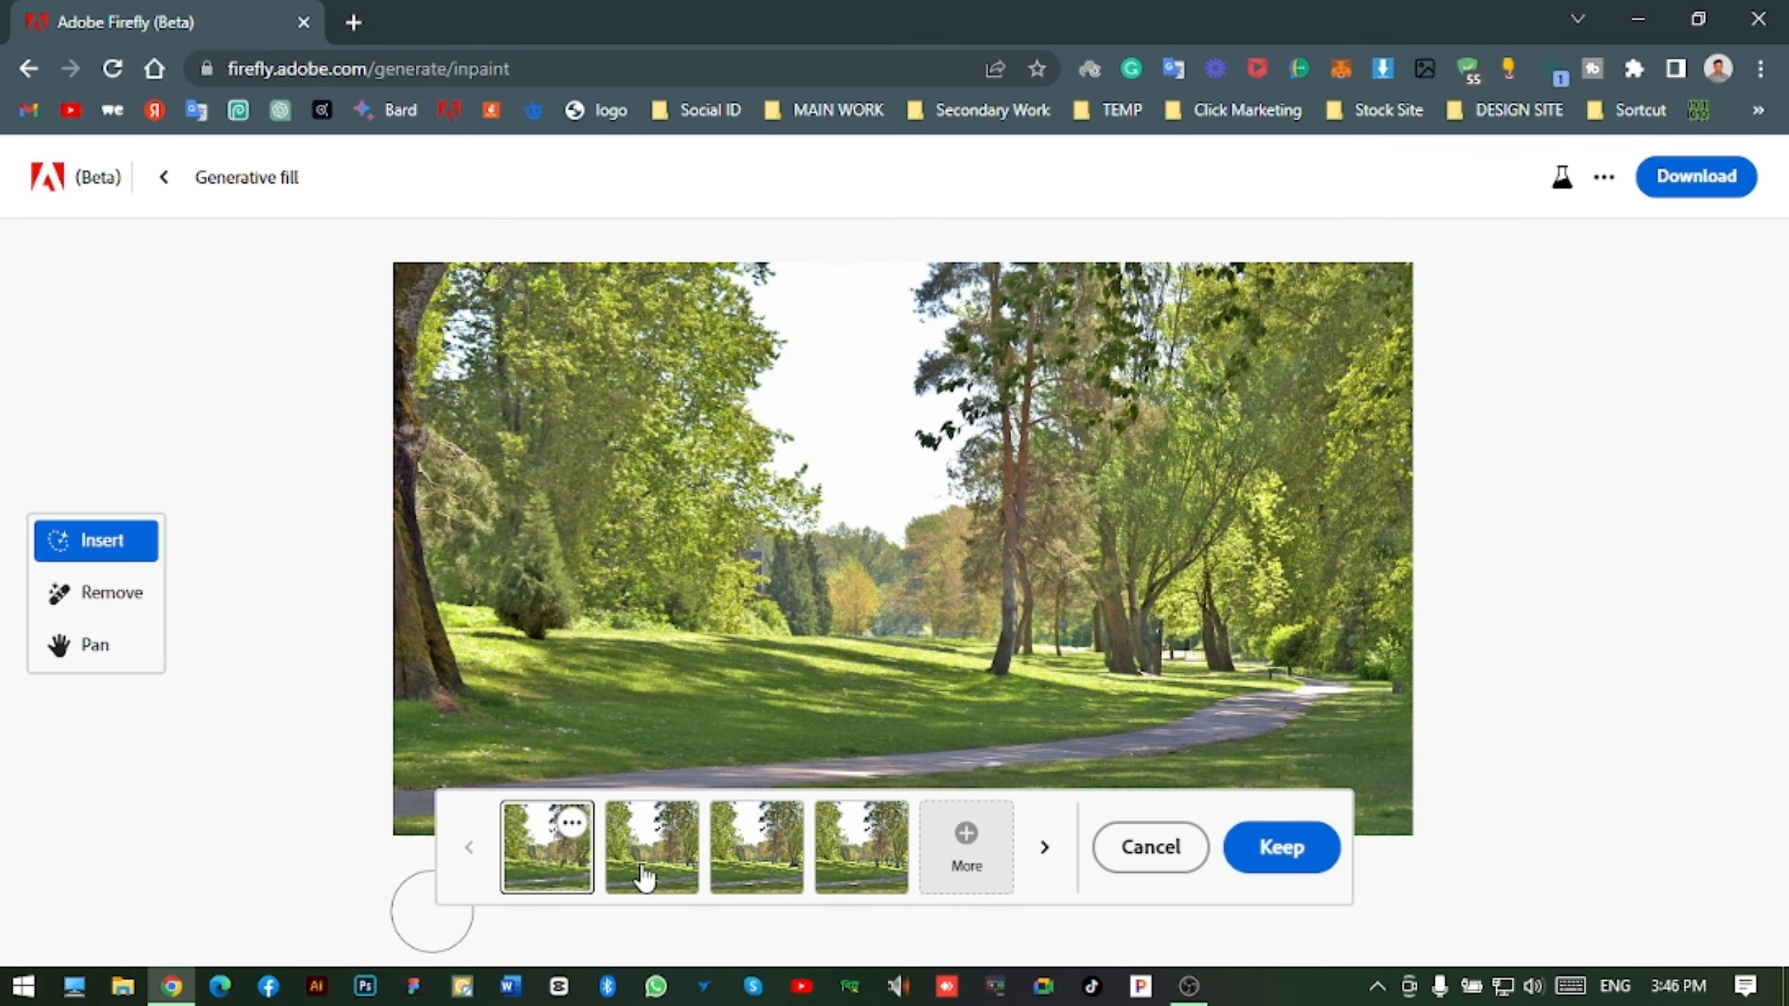
- Compare the generated park variations and keep the second one
left_click(641, 833)
left_click(752, 850)
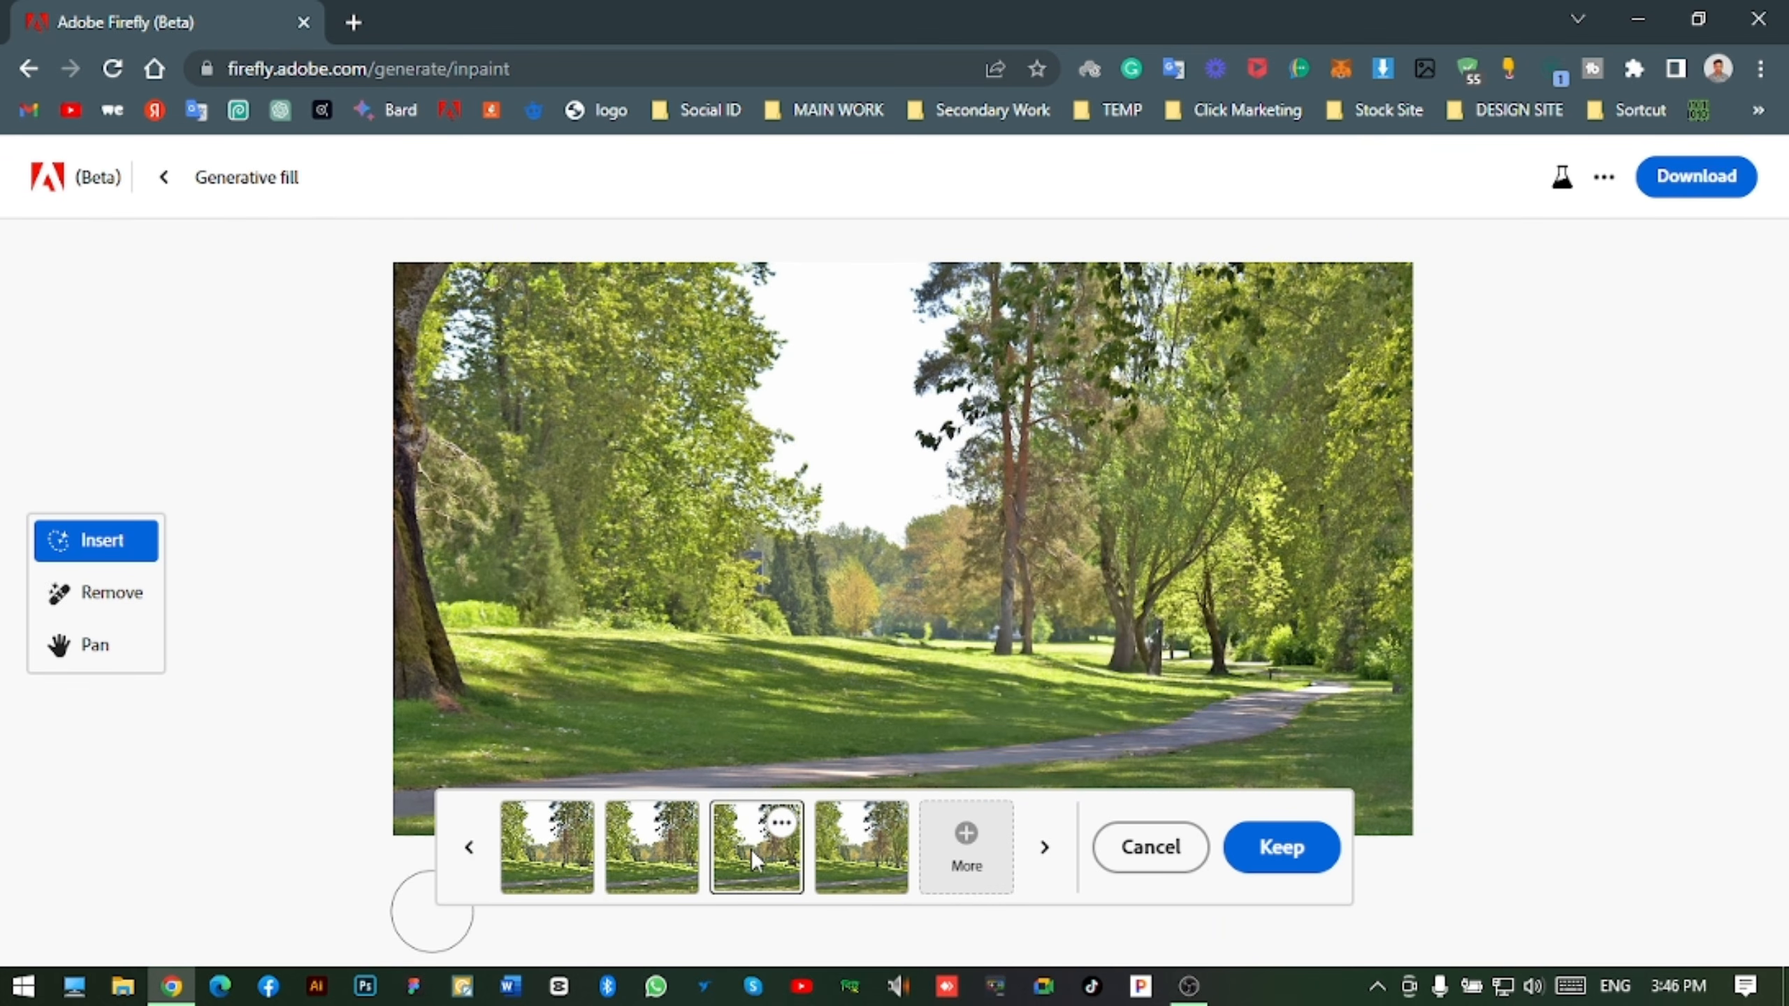
left_click(861, 850)
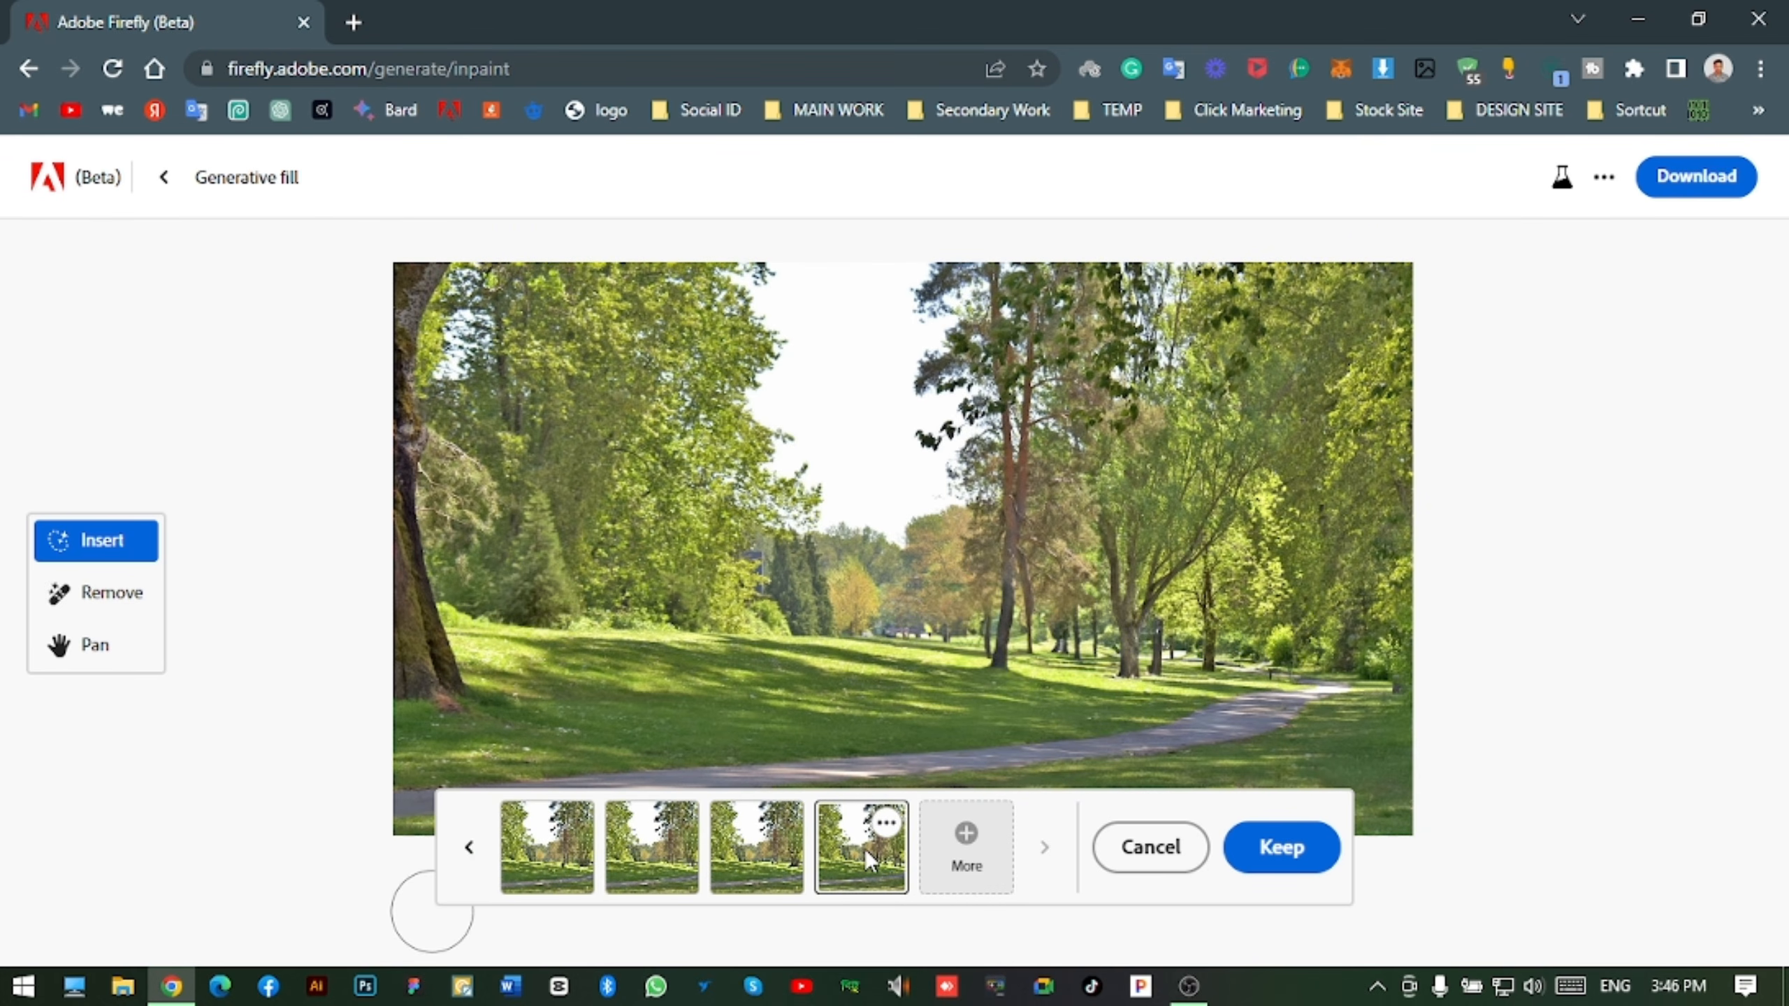
left_click(645, 848)
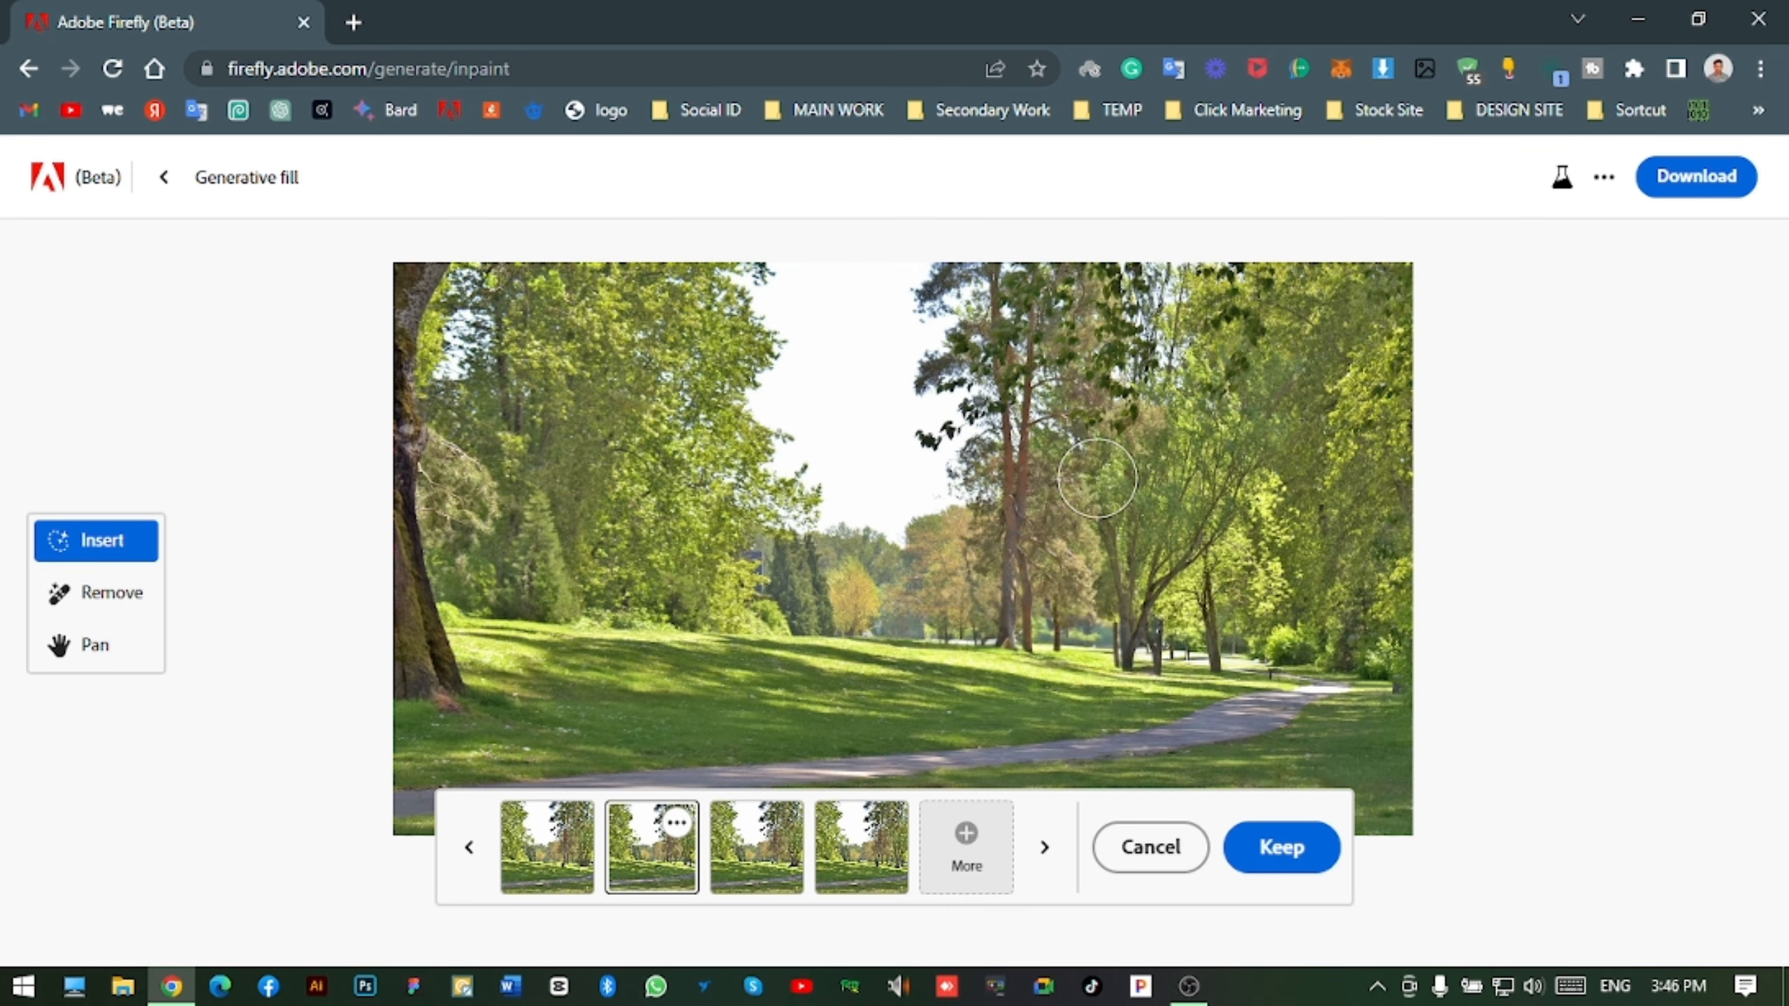
left_click(1285, 846)
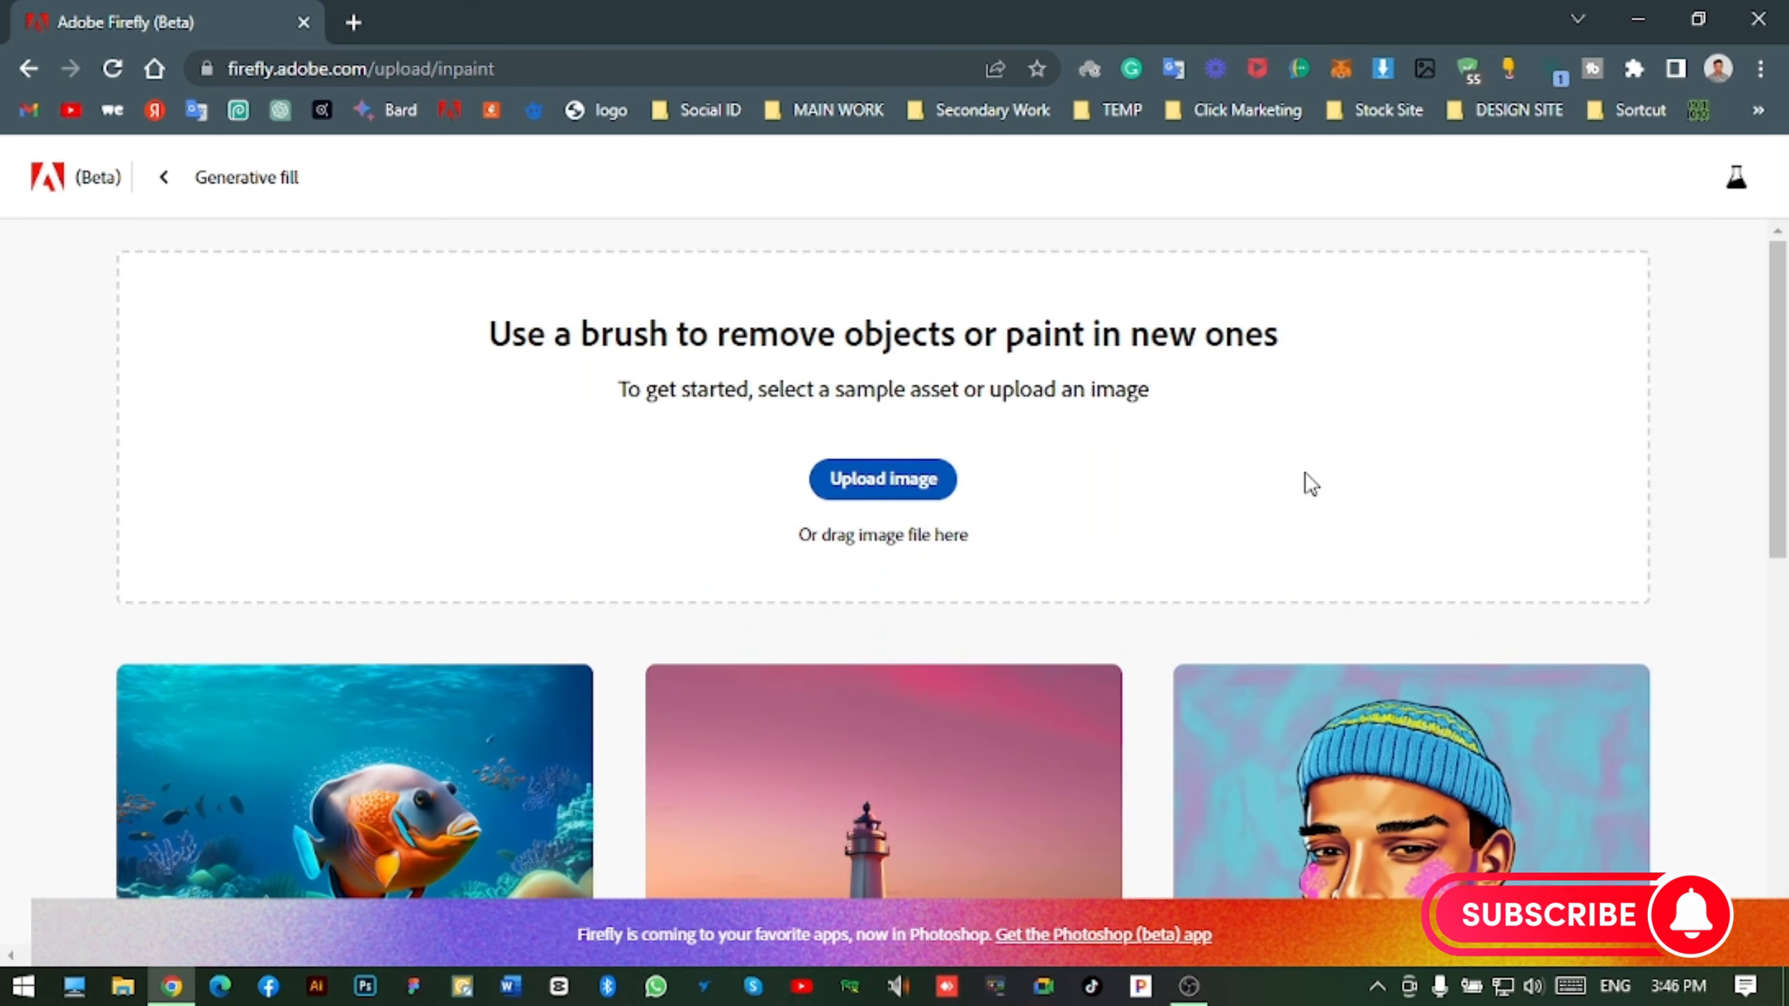
- Upload pexels-darkmode-cinema-16796419.jpg from Downloads to Generative fill and remove its background
left_click(1307, 485)
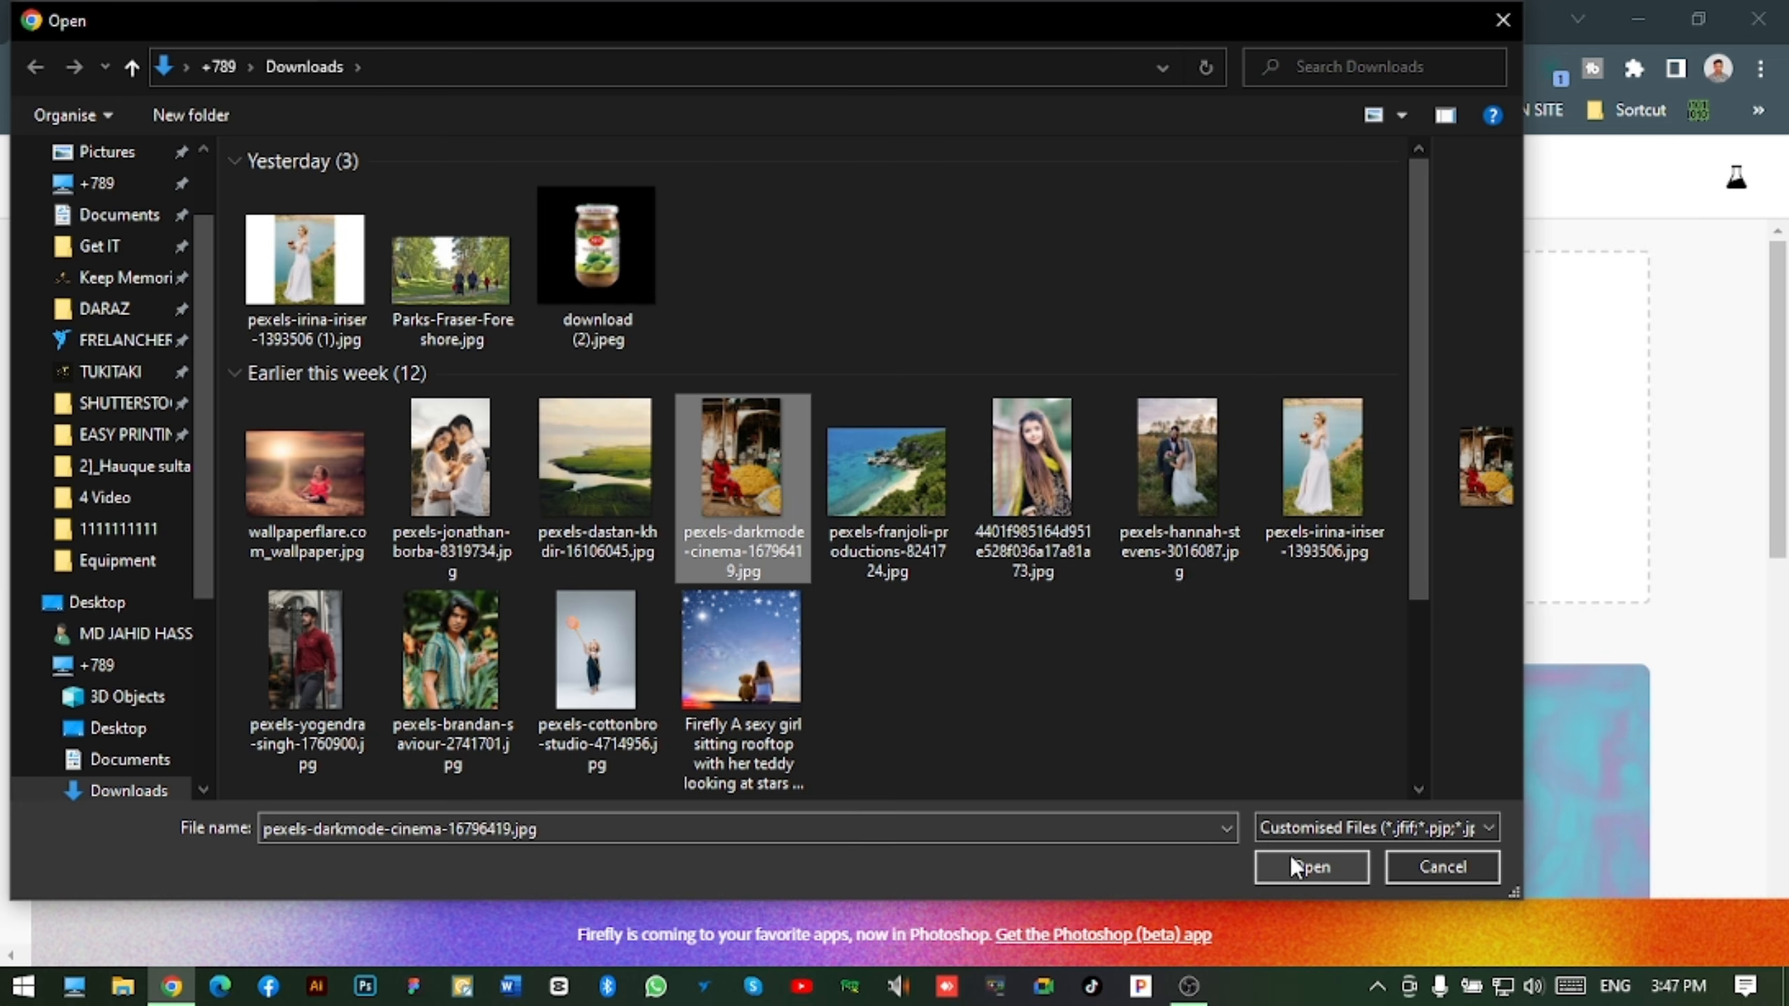
left_click(1312, 865)
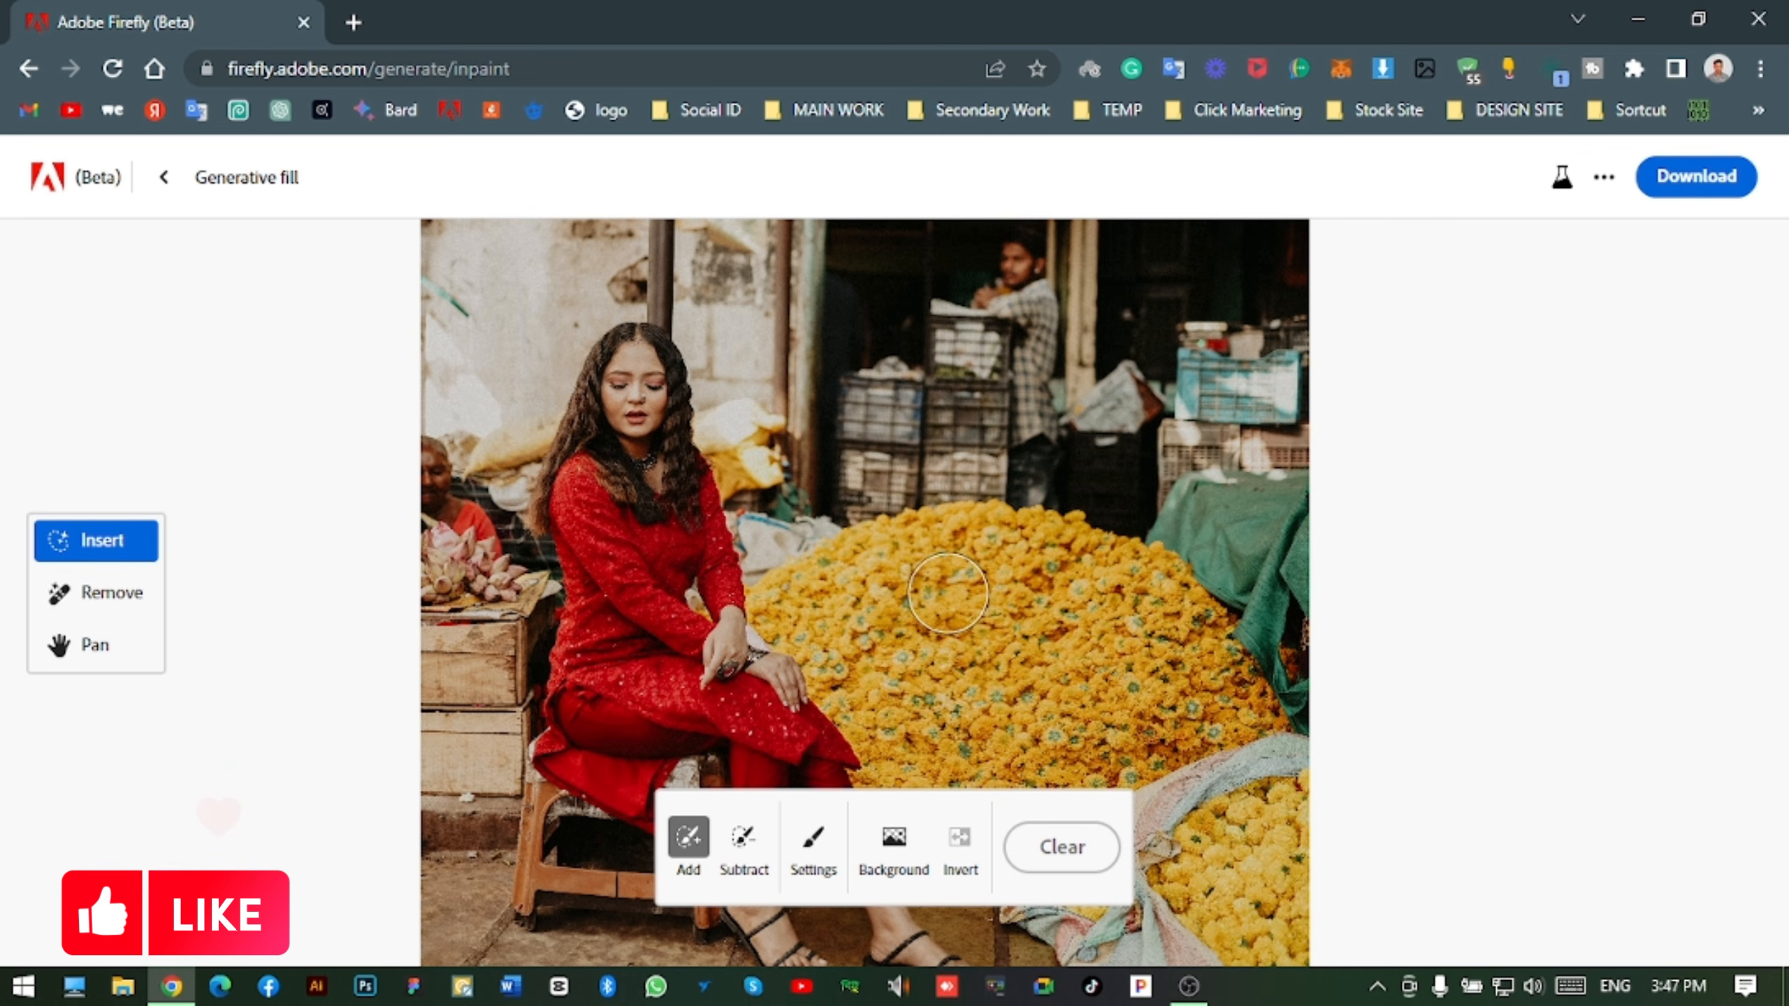
left_click(894, 842)
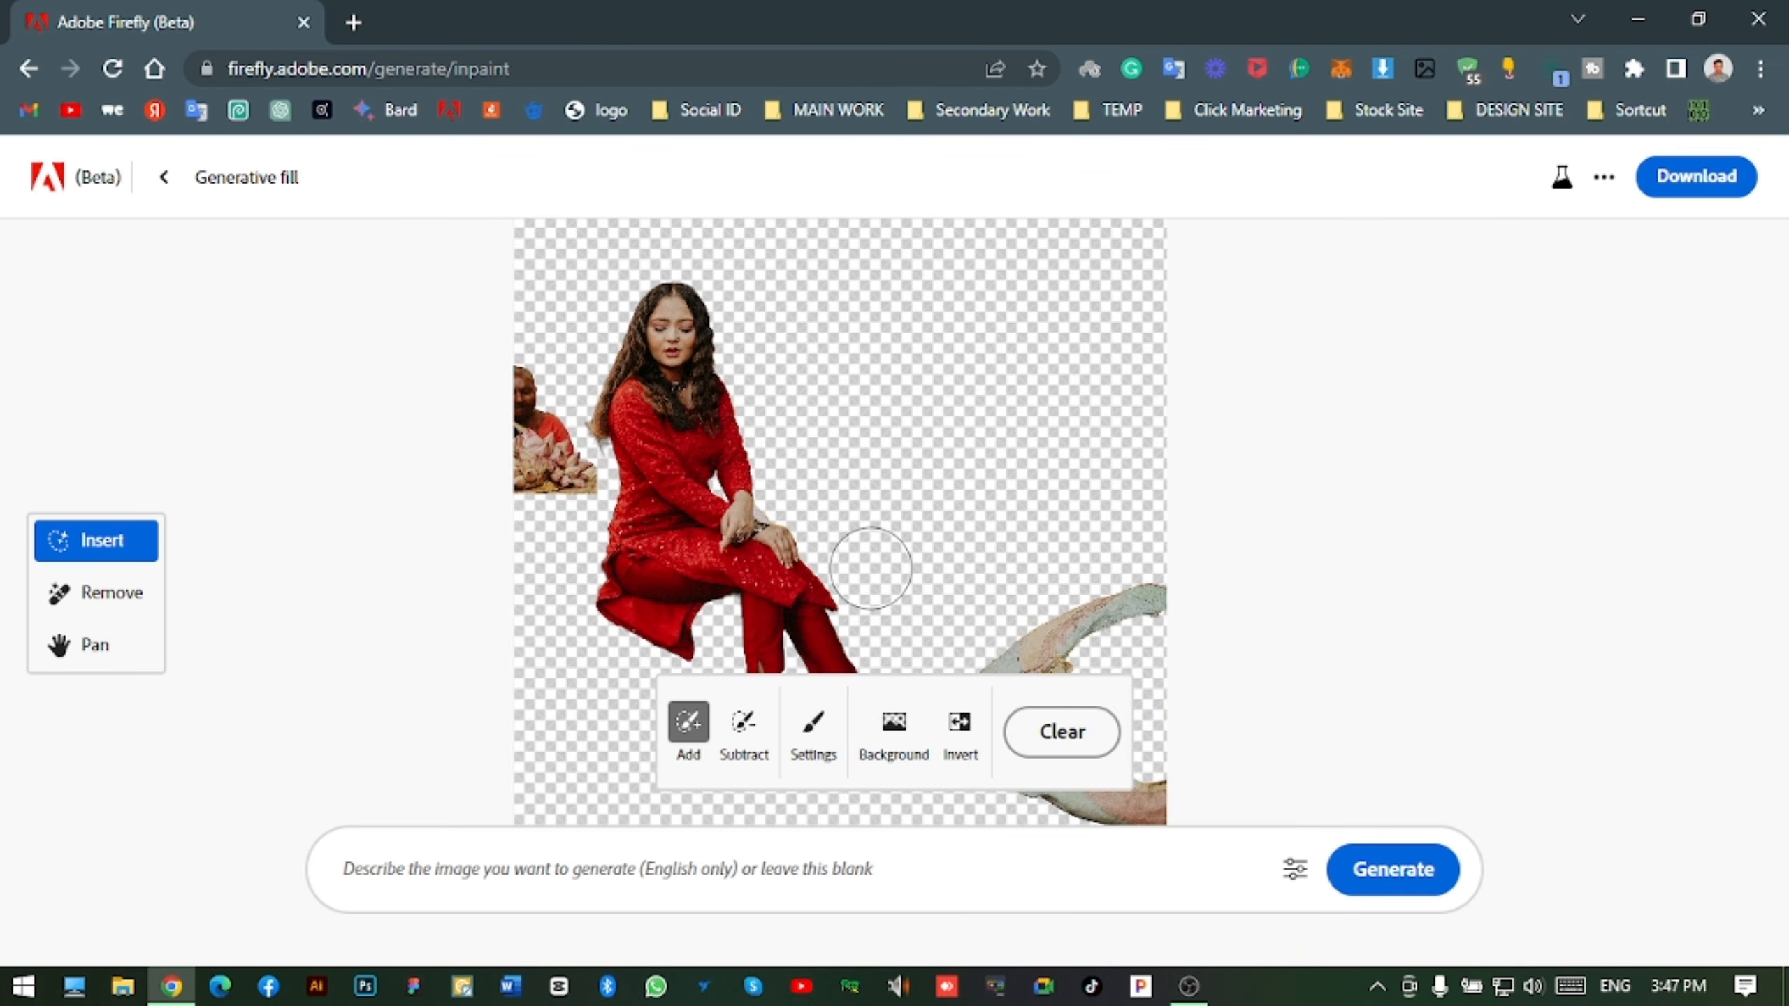
- Brush out the leftover cloth to the right of the woman's feet
key("space")
left_click_drag(886, 570, 708, 363)
scroll(794, 398, "up", 5)
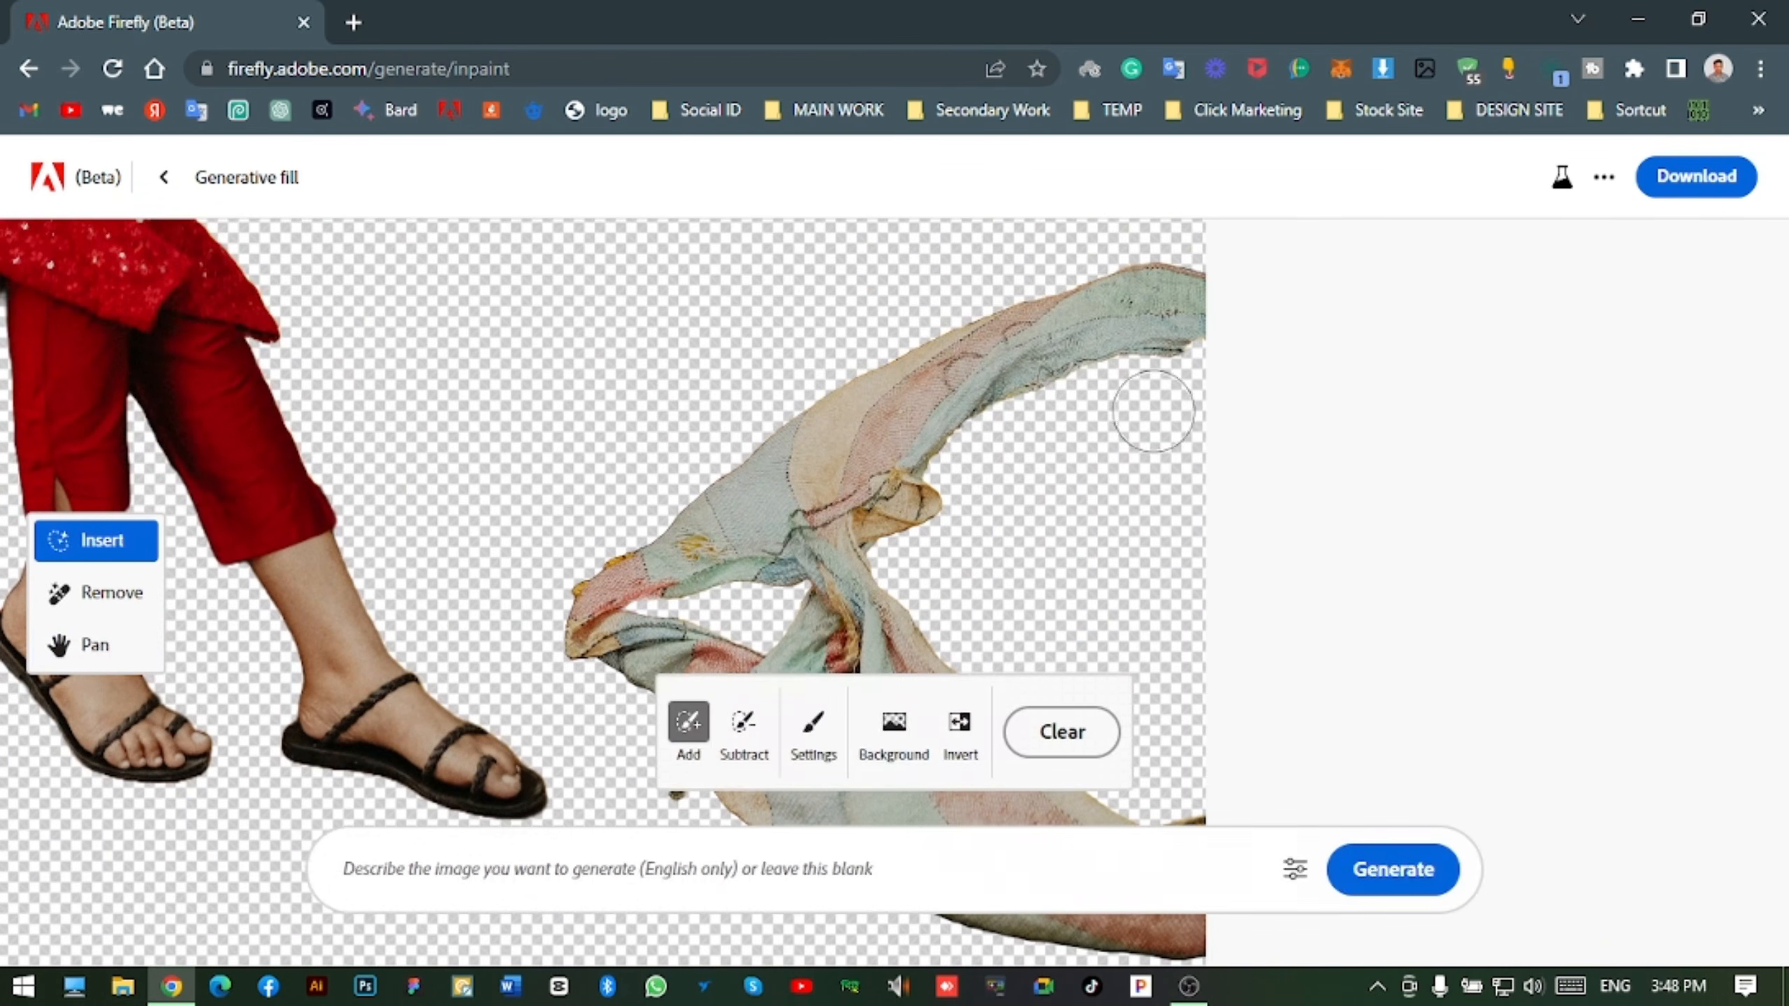
mouse_move(1097, 373)
left_mouse_down()
mouse_move(1242, 232)
mouse_move(1055, 340)
left_mouse_up()
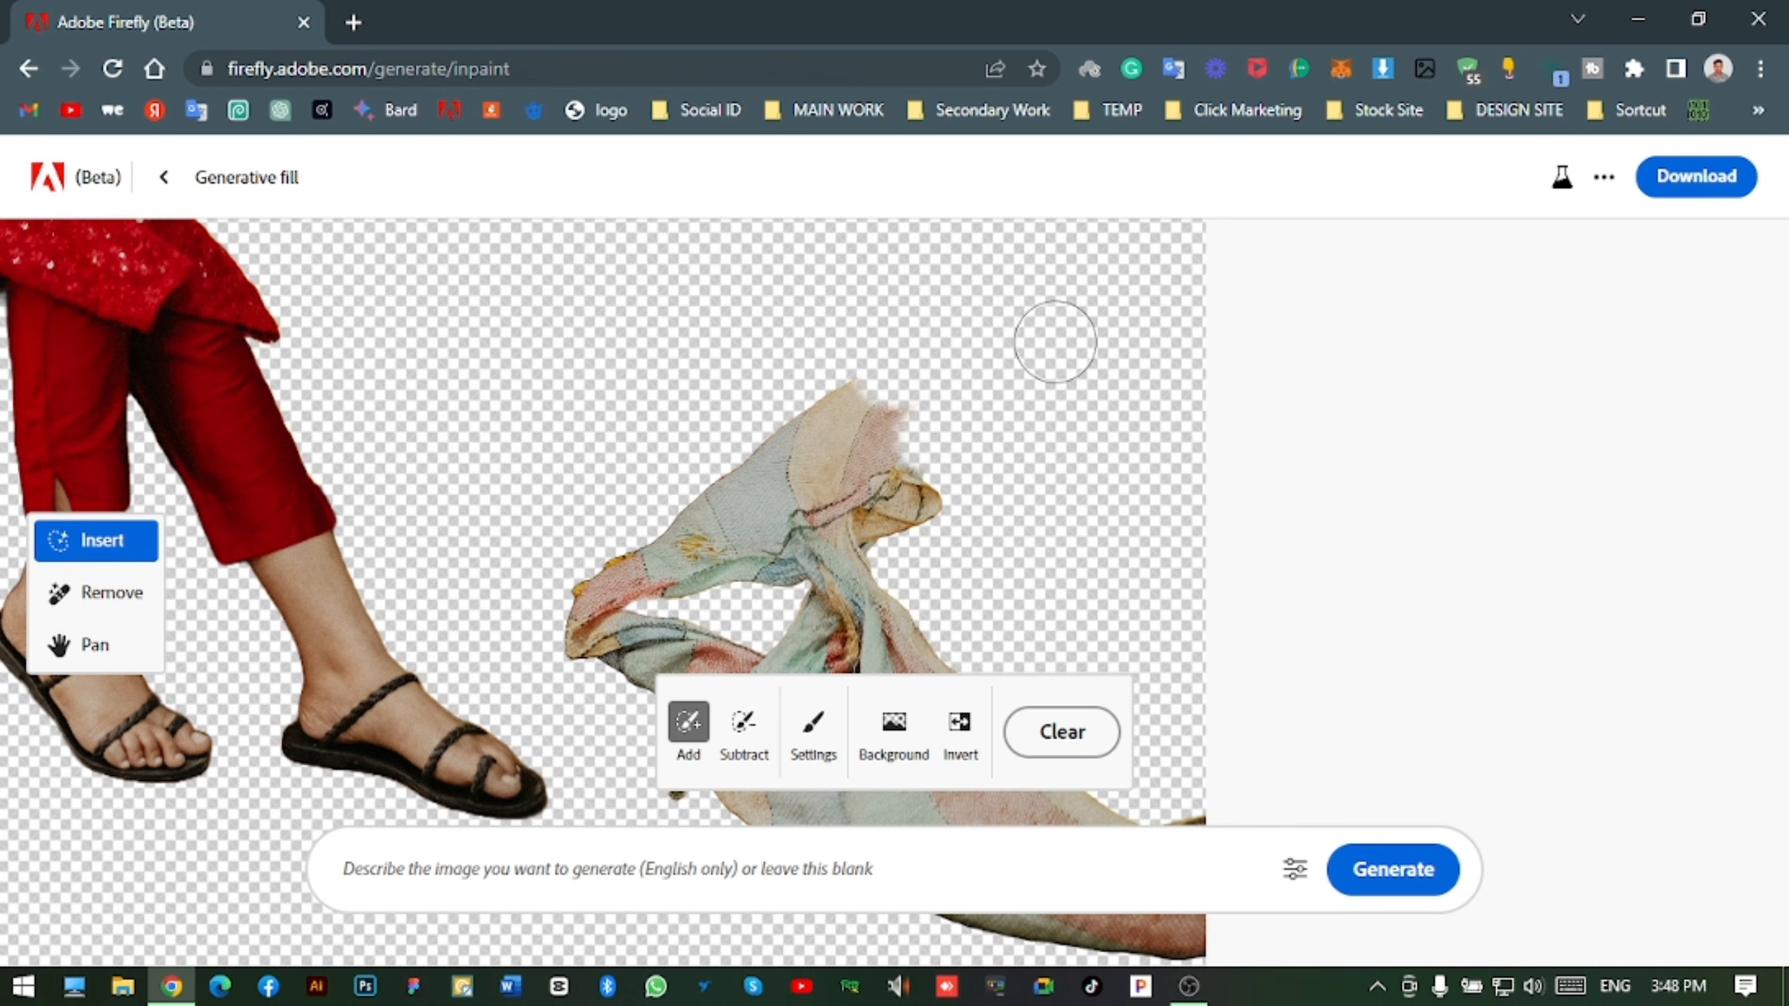
key("alt")
mouse_move(926, 388)
left_mouse_down()
mouse_move(924, 478)
mouse_move(906, 267)
left_mouse_up()
- Brush out the remaining background remnants so only the woman in red is left
key("space")
mouse_move(917, 296)
left_mouse_down()
mouse_move(703, 582)
mouse_move(787, 424)
mouse_move(840, 607)
mouse_move(849, 503)
mouse_move(796, 469)
left_mouse_up()
key("space")
scroll(943, 487, "down", 5)
scroll(698, 317, "up", 5)
mouse_move(861, 607)
left_mouse_down()
mouse_move(539, 699)
mouse_move(575, 444)
mouse_move(662, 610)
left_mouse_up()
scroll(799, 520, "down", 5)
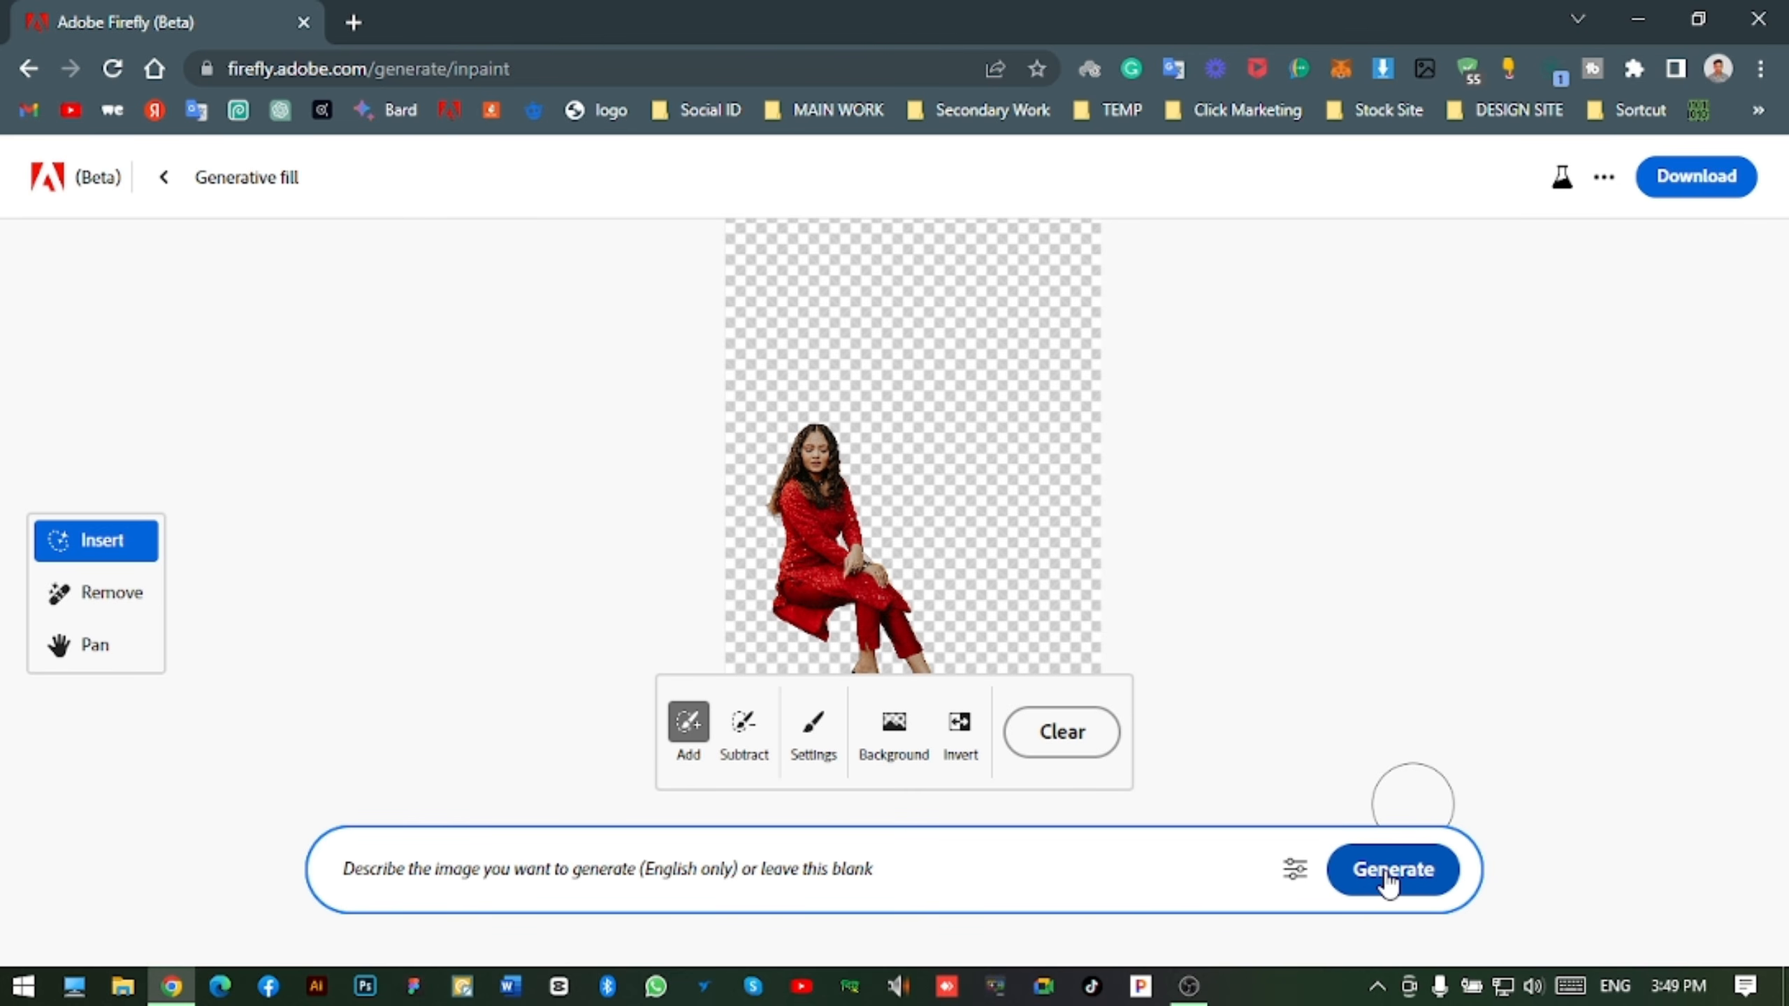
- Generate a new background with the prompt left blank and inspect the first variation up close
left_click(1388, 873)
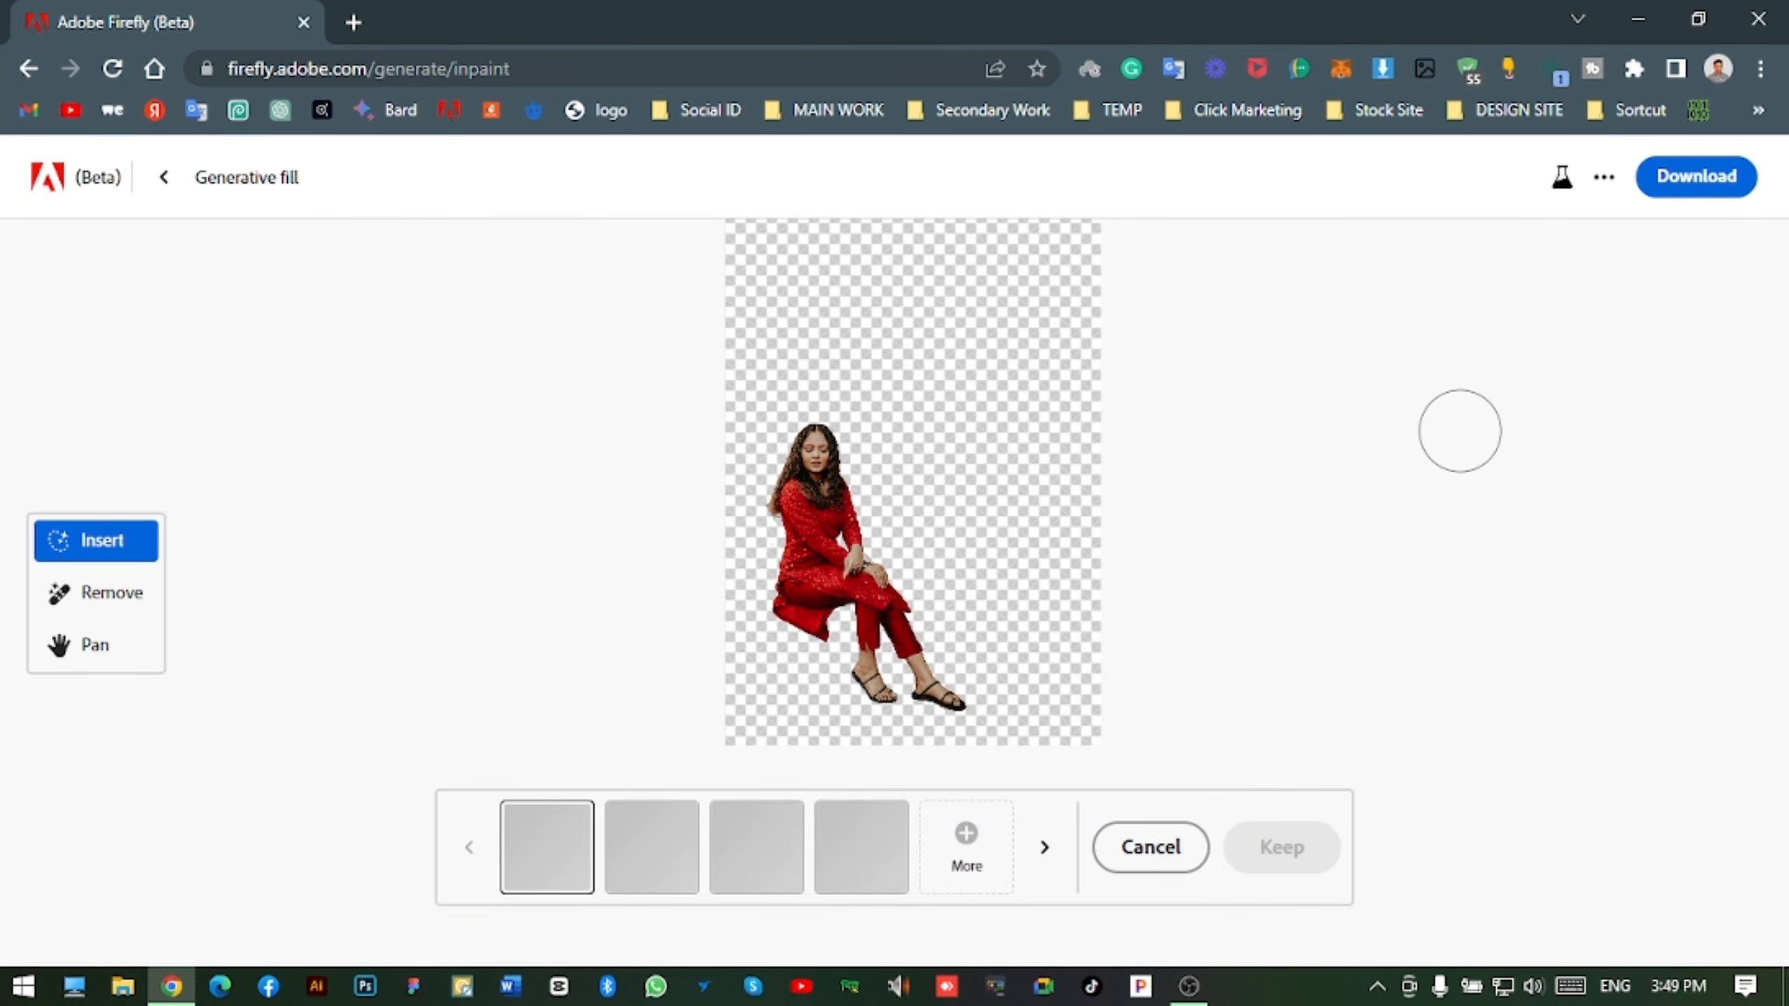
scroll(854, 572, "up", 5)
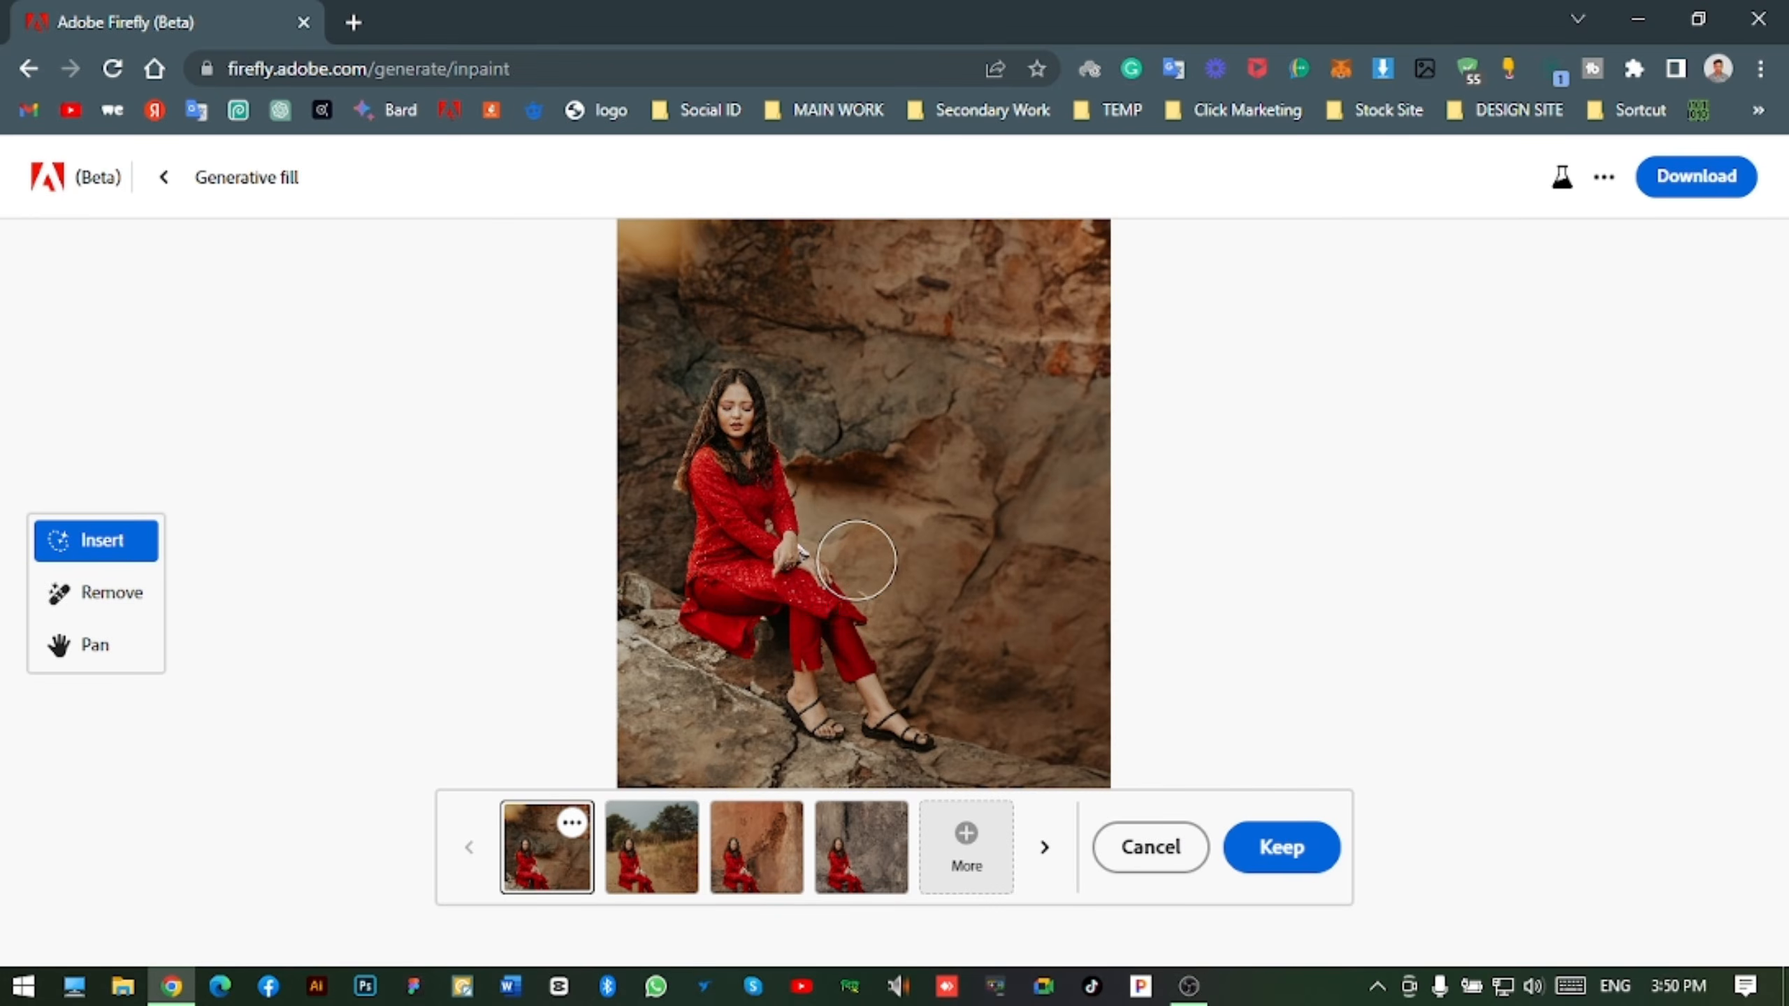
key("space")
left_click_drag(1000, 353, 951, 324)
scroll(1032, 673, "down", 5)
scroll(1033, 683, "up", 5)
key("space")
scroll(927, 635, "down", 5)
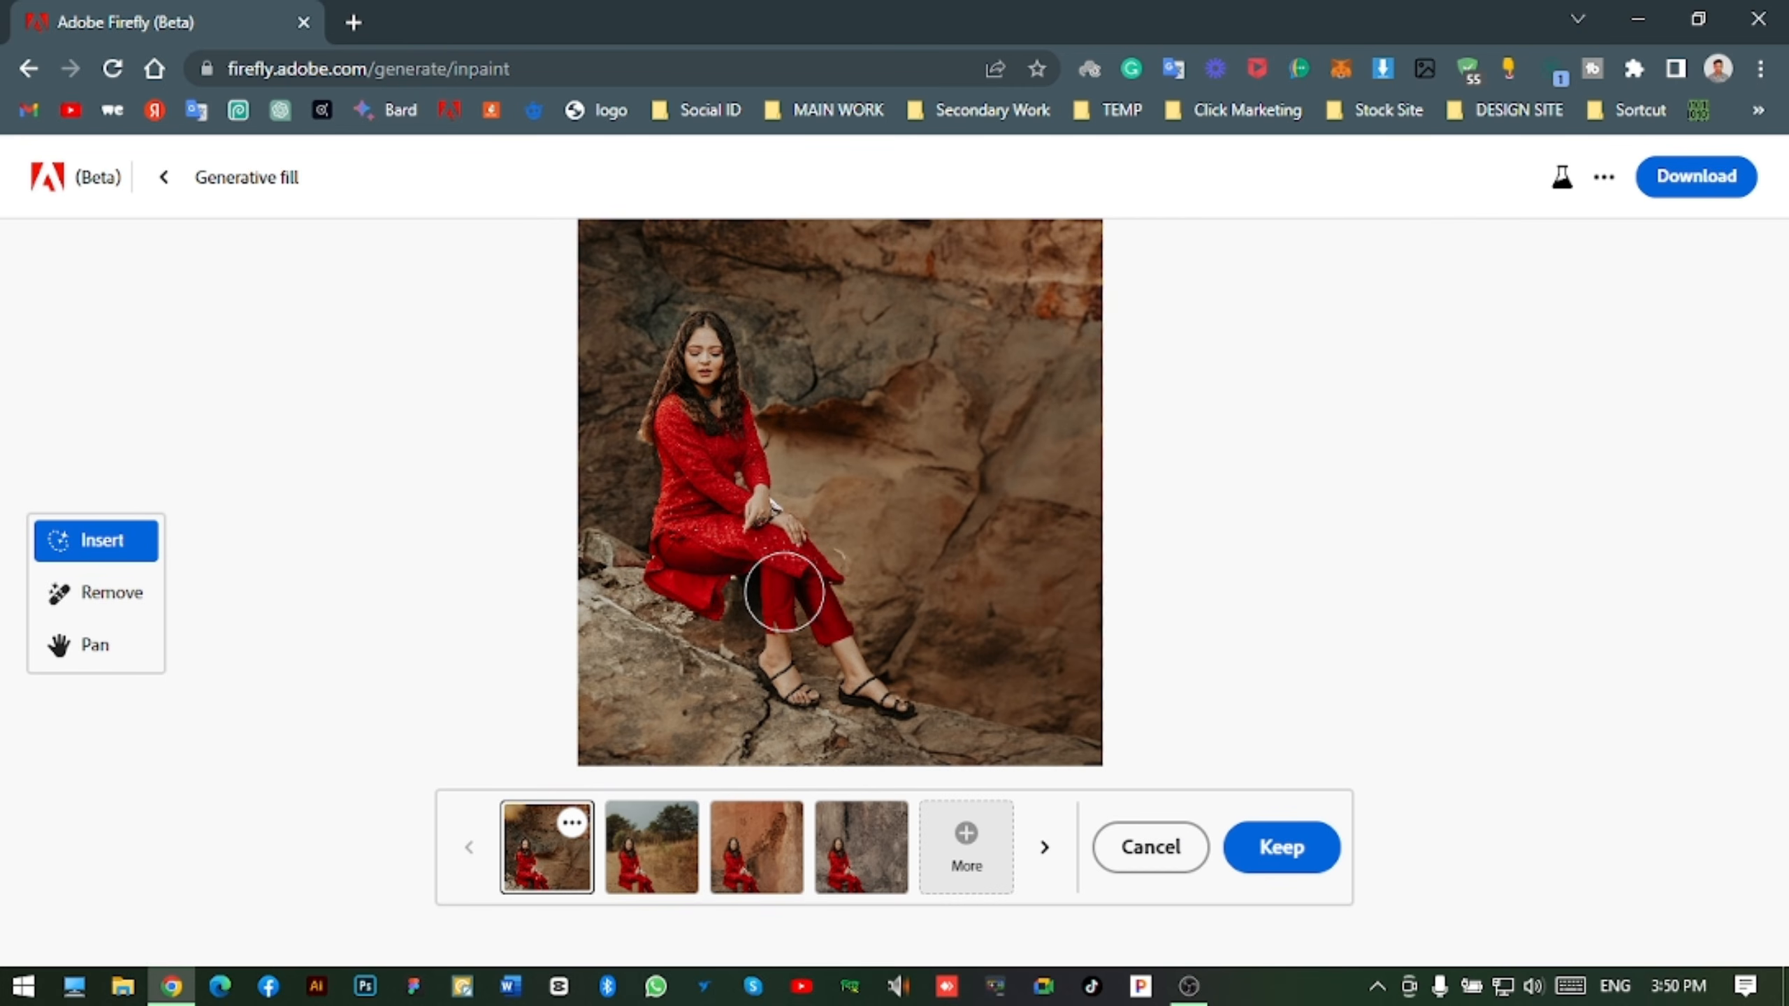
- Inspect the third background variation up close, switch to the fourth and discard the generated backgrounds
key("Right")
key("Right")
scroll(845, 511, "up", 5)
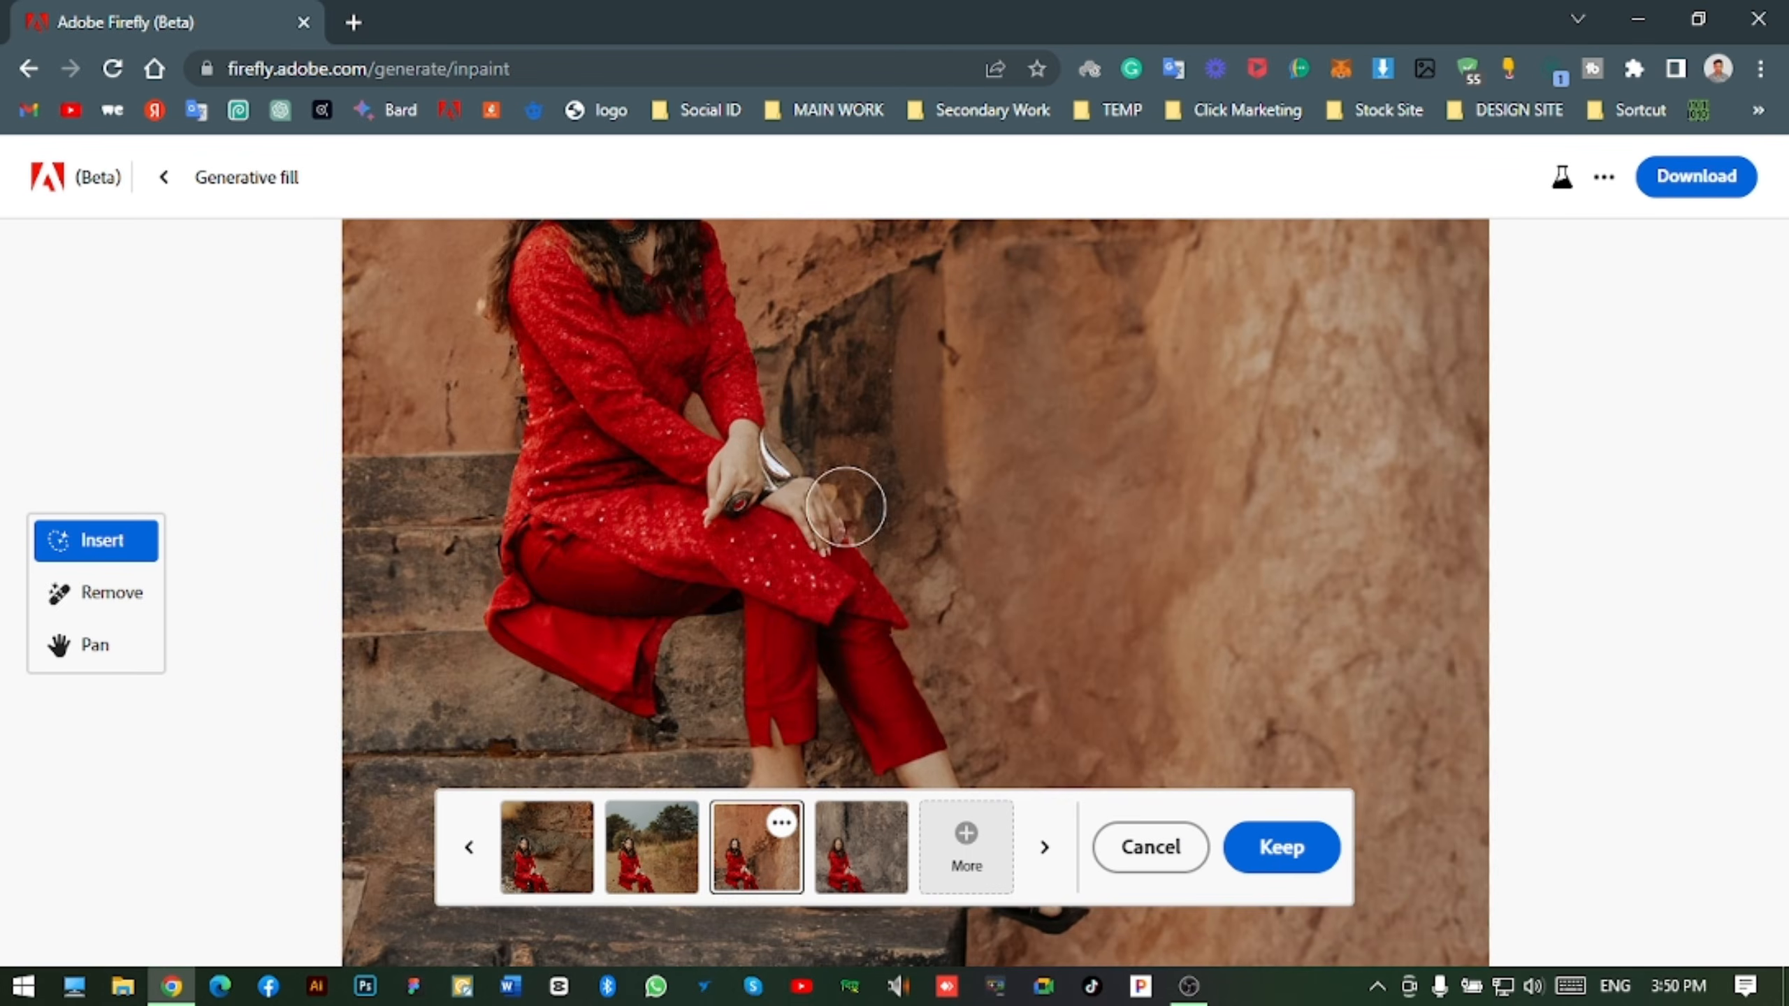
scroll(747, 636, "down", 5)
scroll(747, 636, "up", 5)
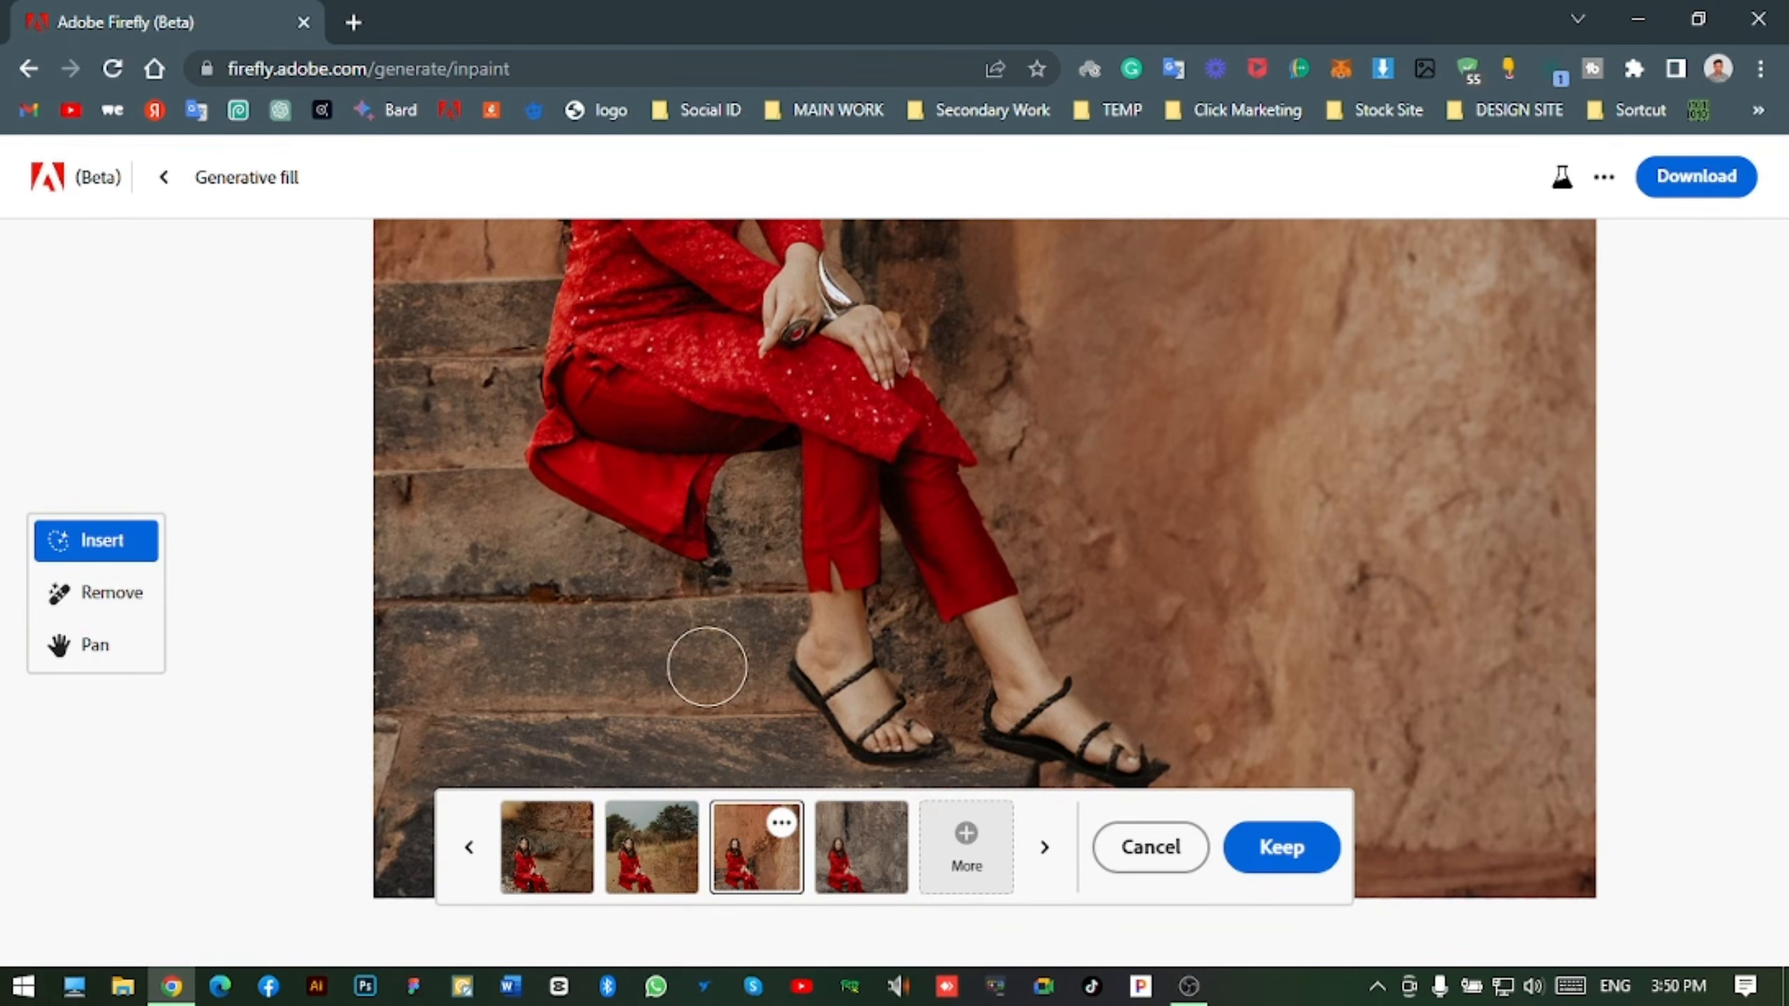
scroll(718, 651, "down", 3)
key("space")
left_click_drag(899, 682, 934, 483)
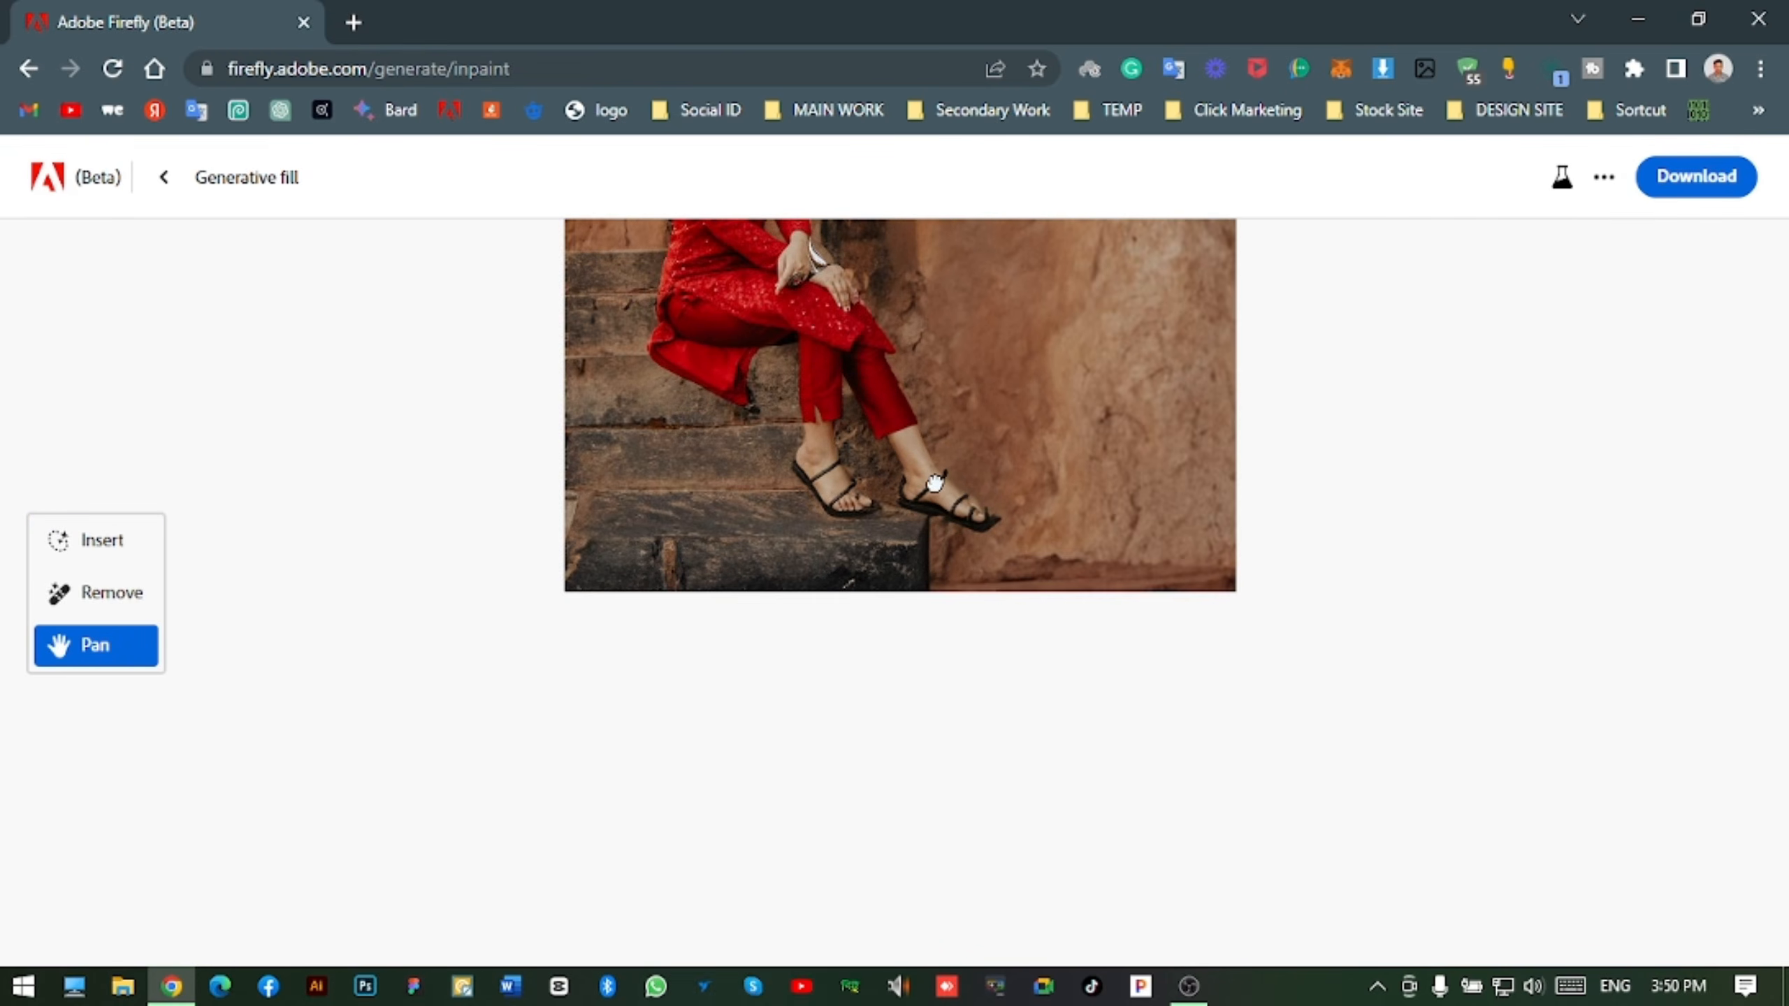
scroll(791, 528, "up", 5)
scroll(792, 528, "down", 3)
key("space")
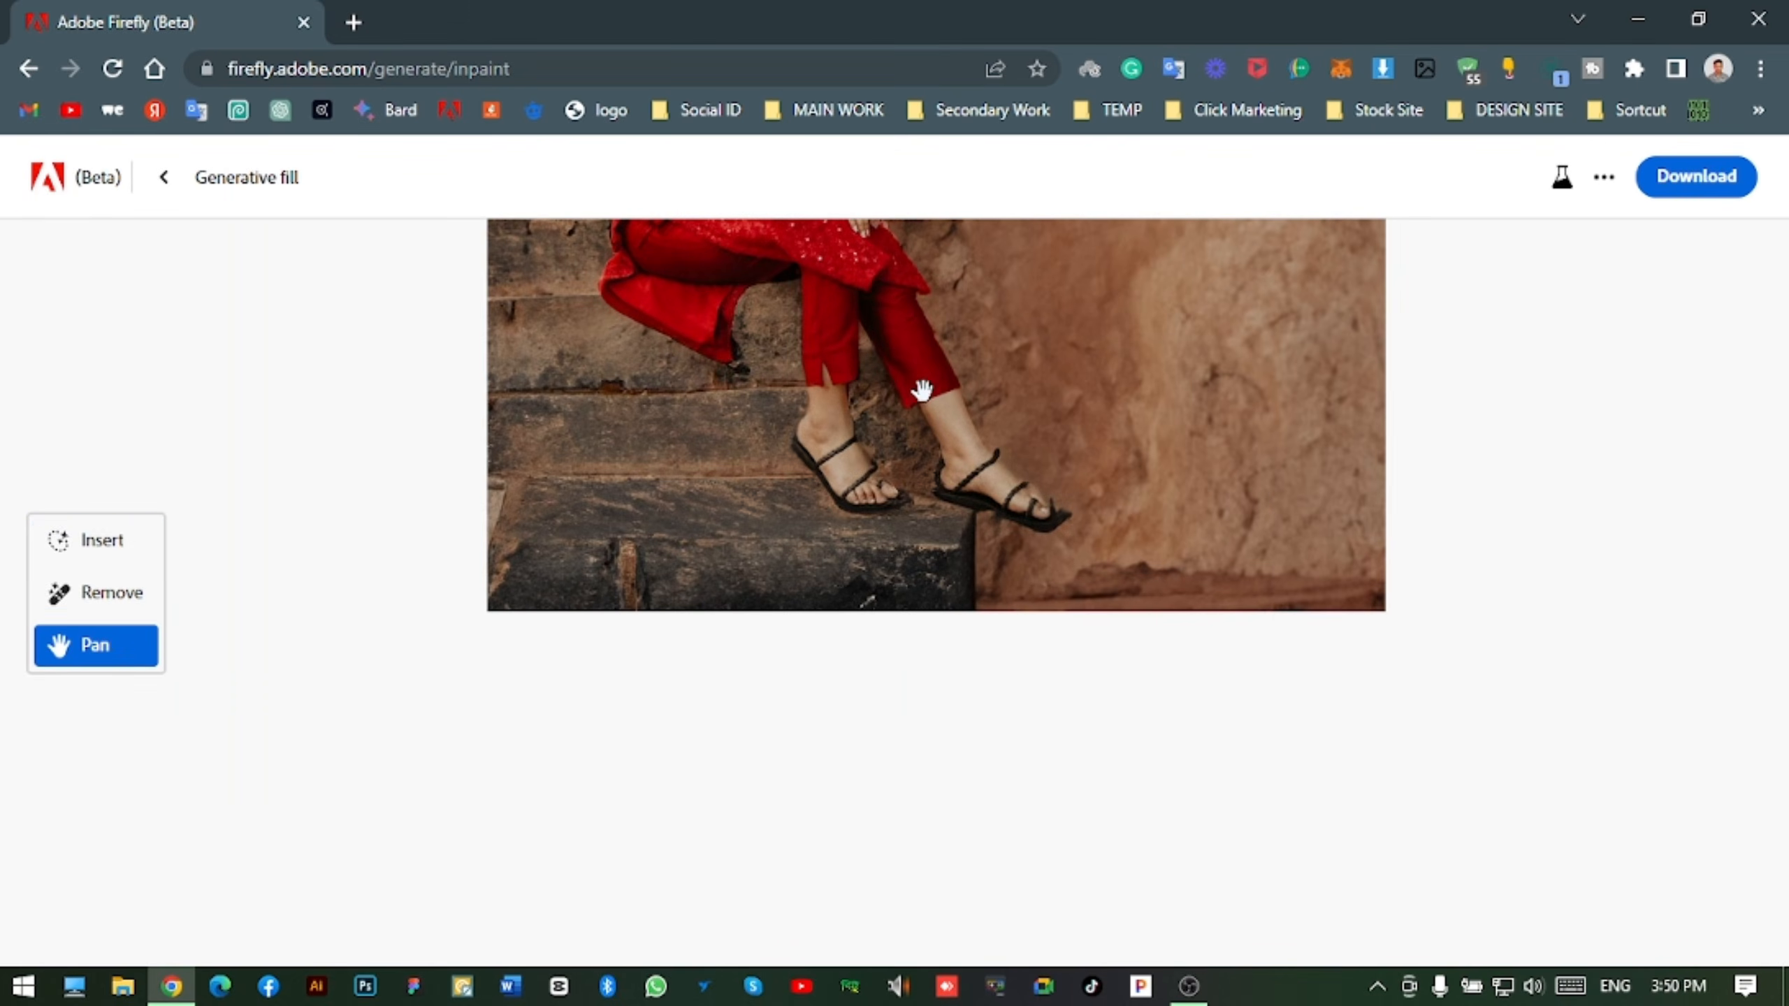
scroll(926, 635, "down", 3)
scroll(915, 585, "up", 3)
key("Right")
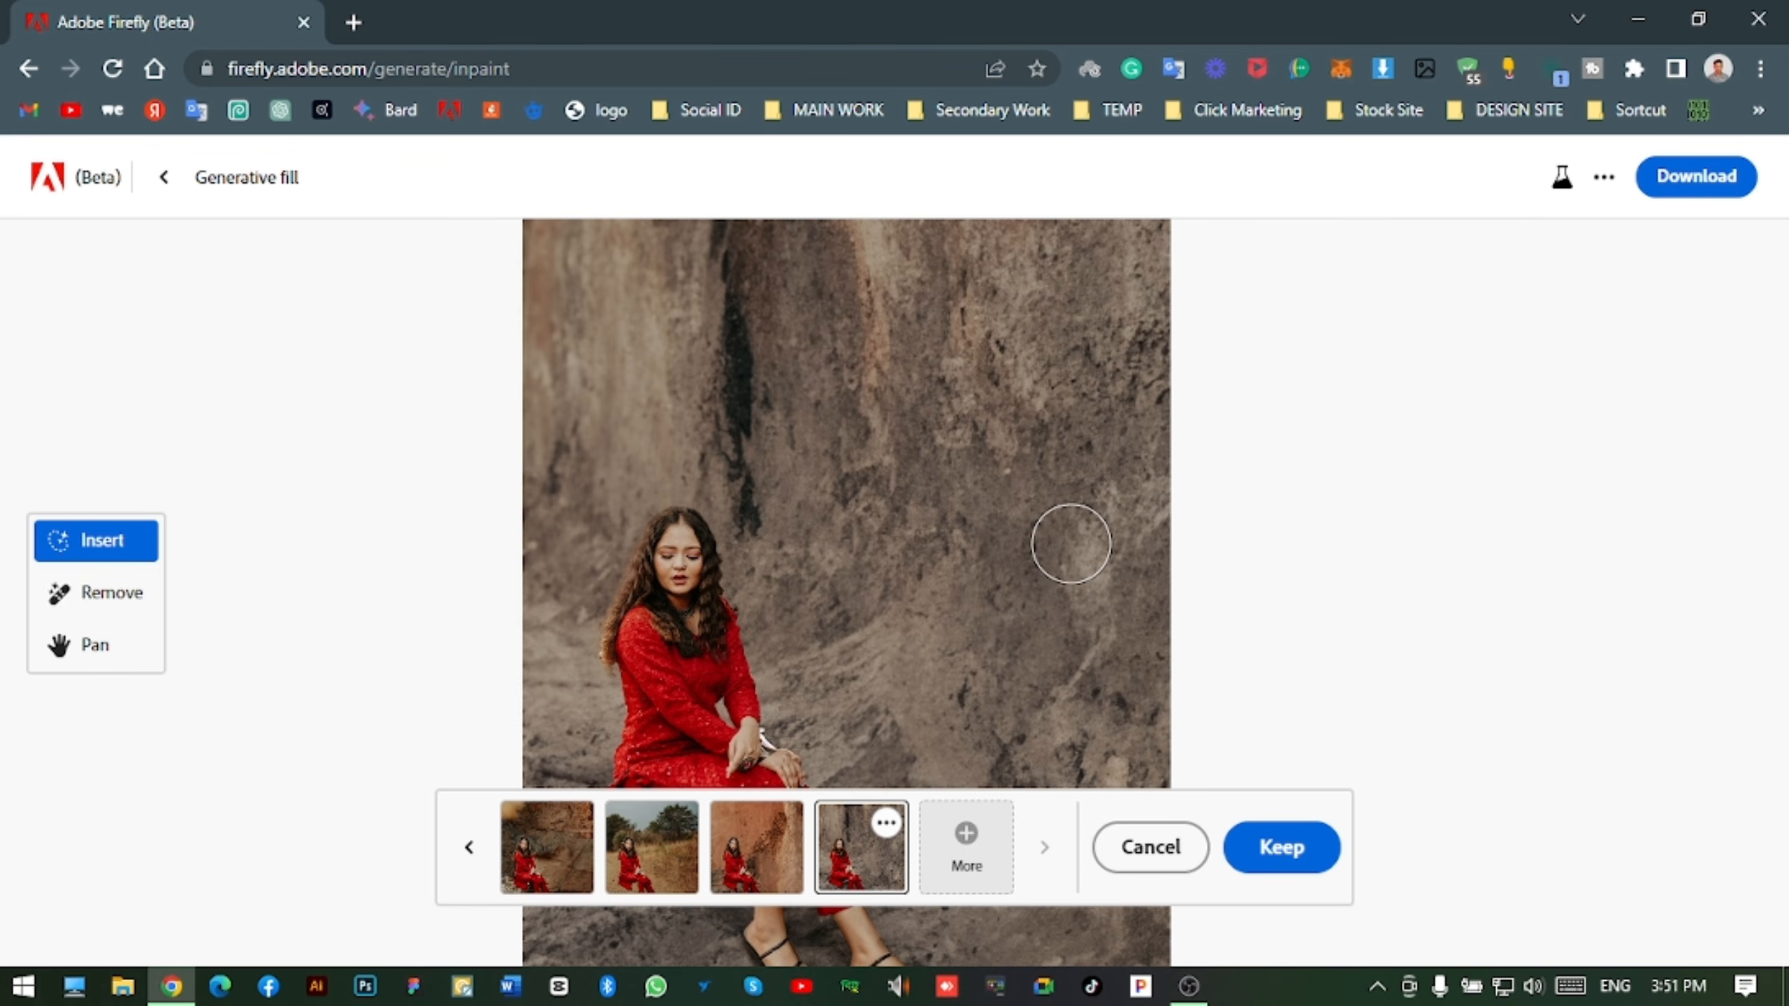
left_click(1261, 842)
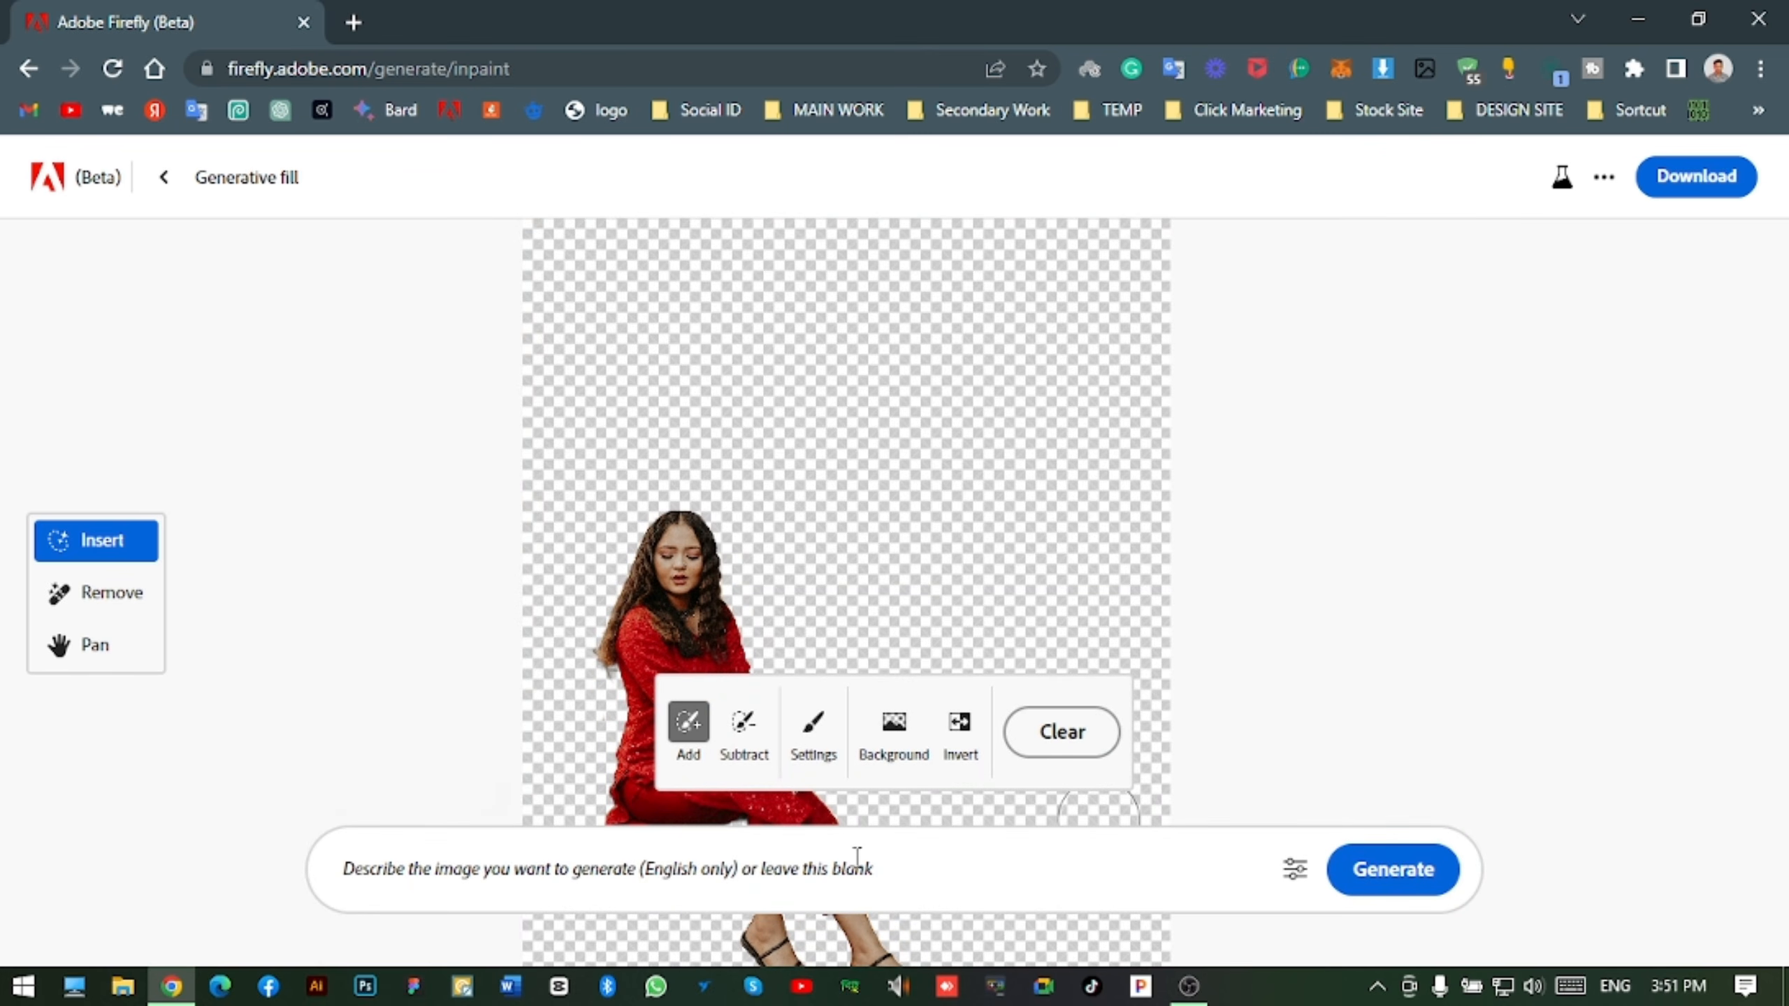
- Generate a background with the prompt "This girl sitting relax chair in her reading room, background book shelf and computer table"
left_click(694, 869)
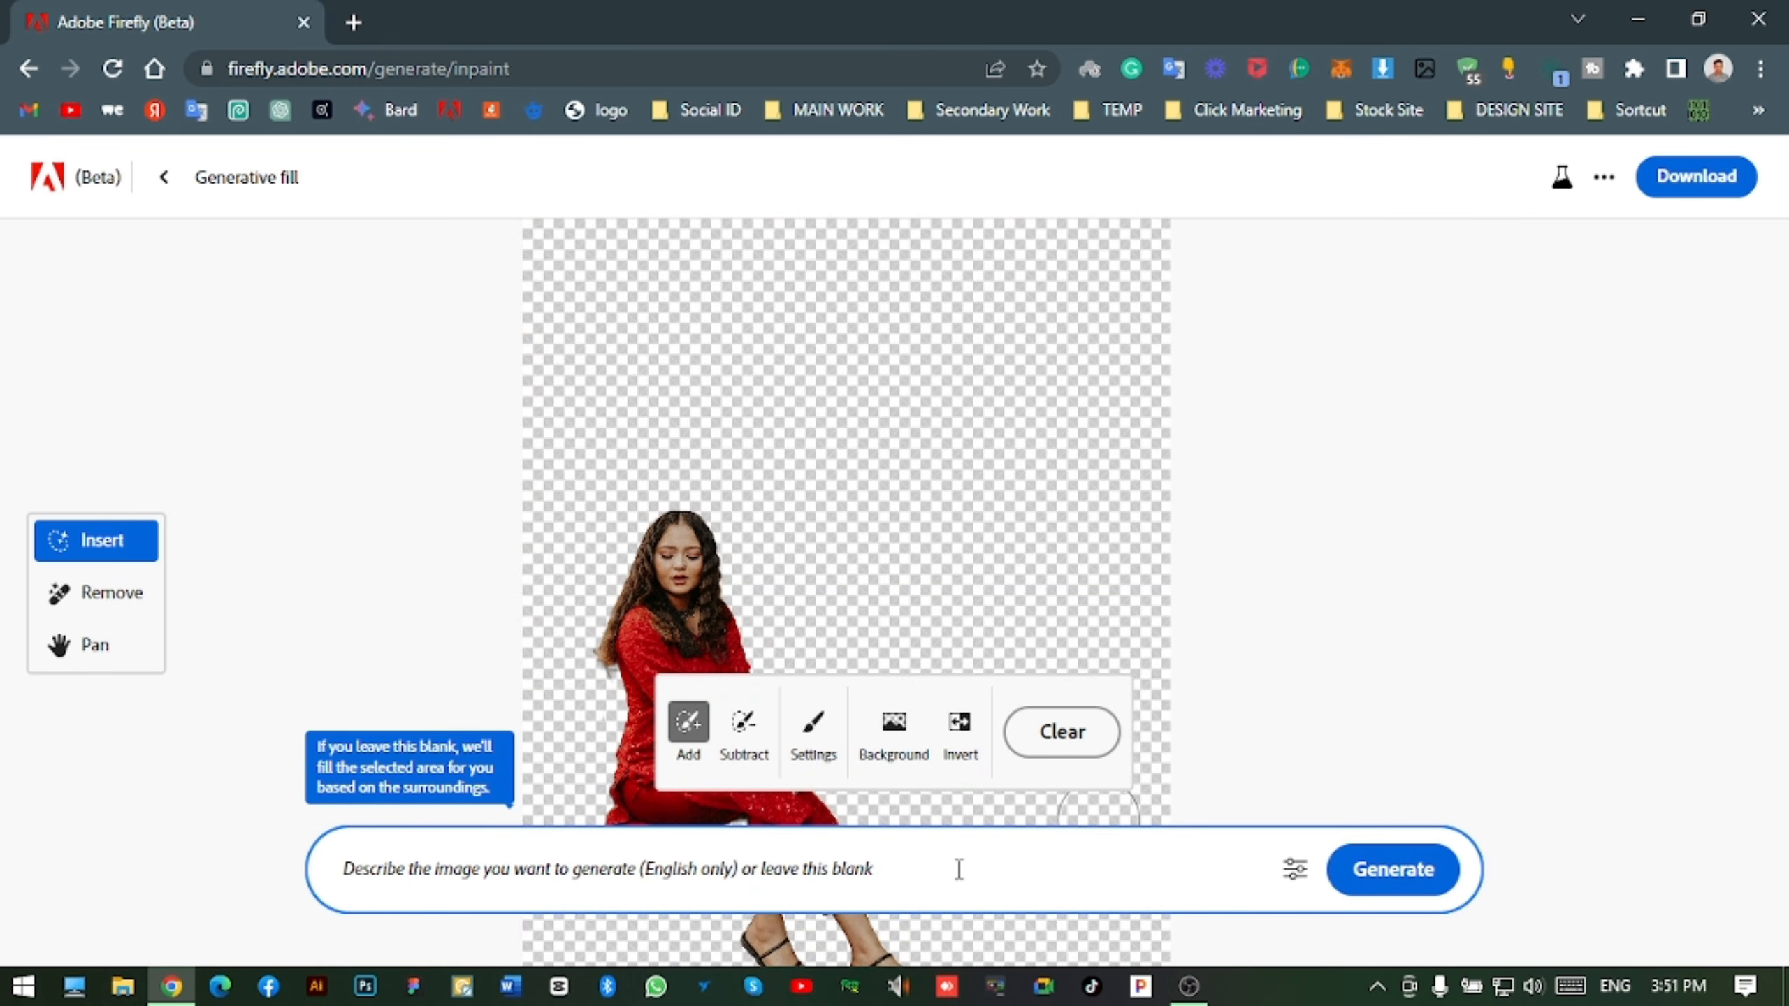
type("This girl si")
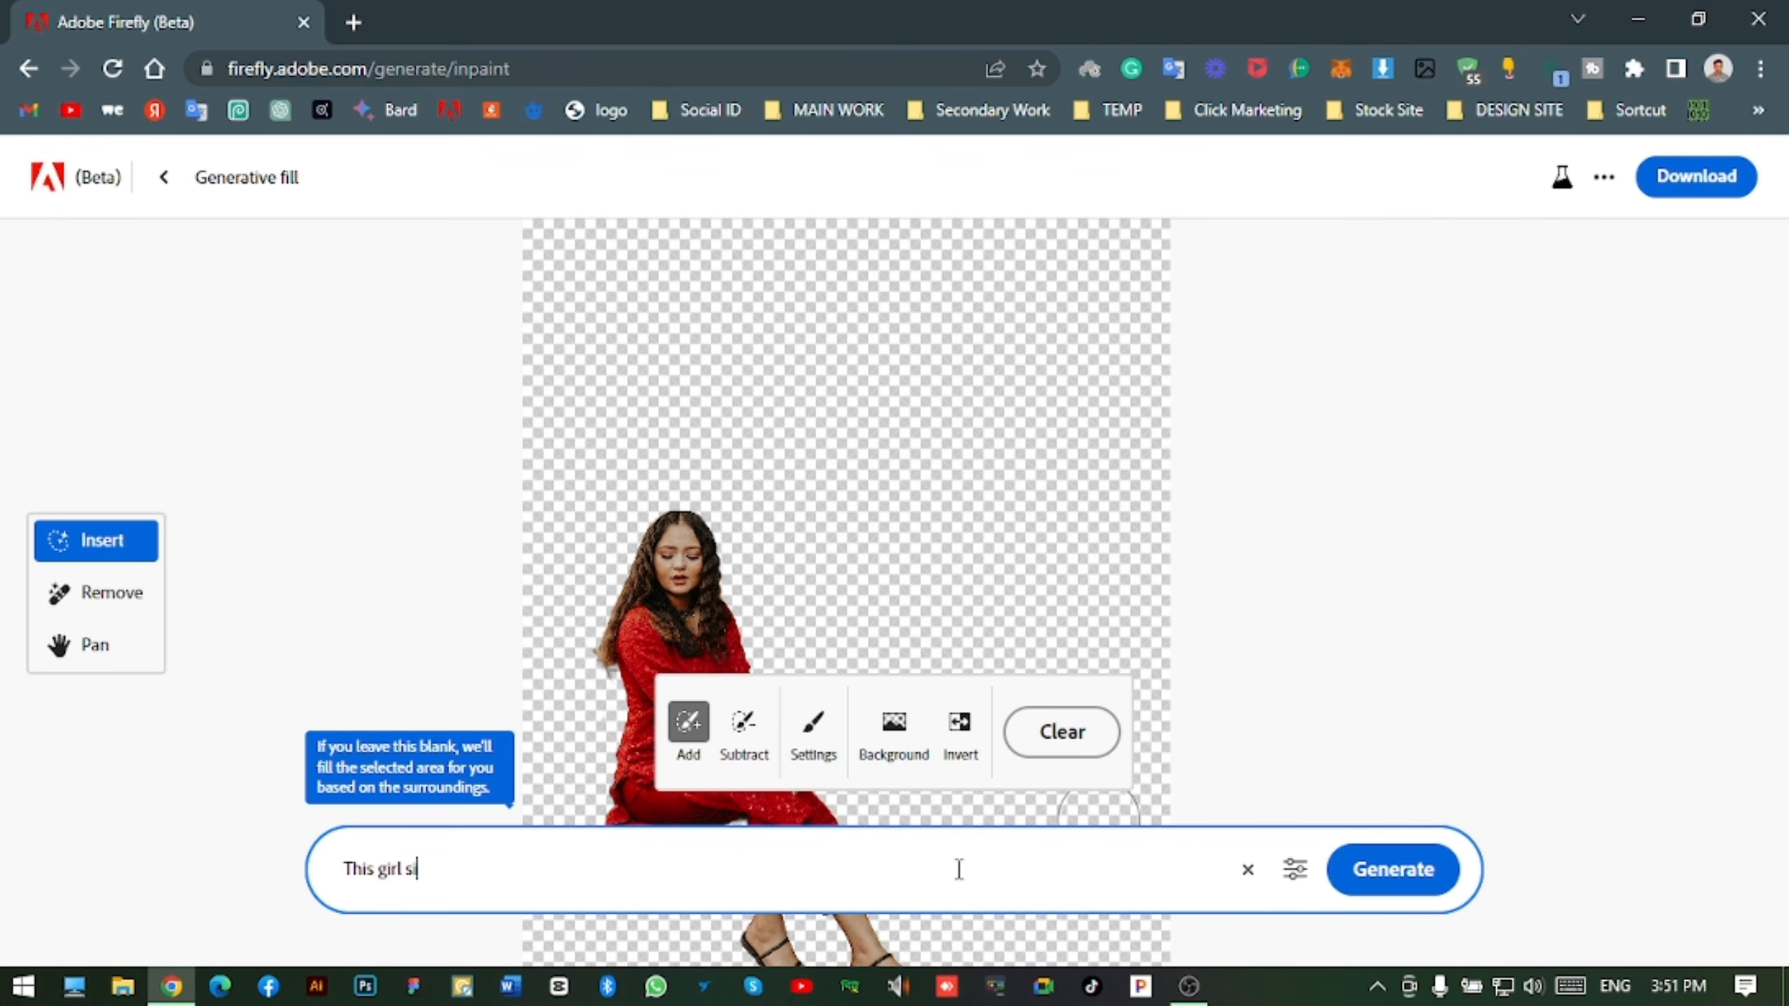
type("tting relax chair in")
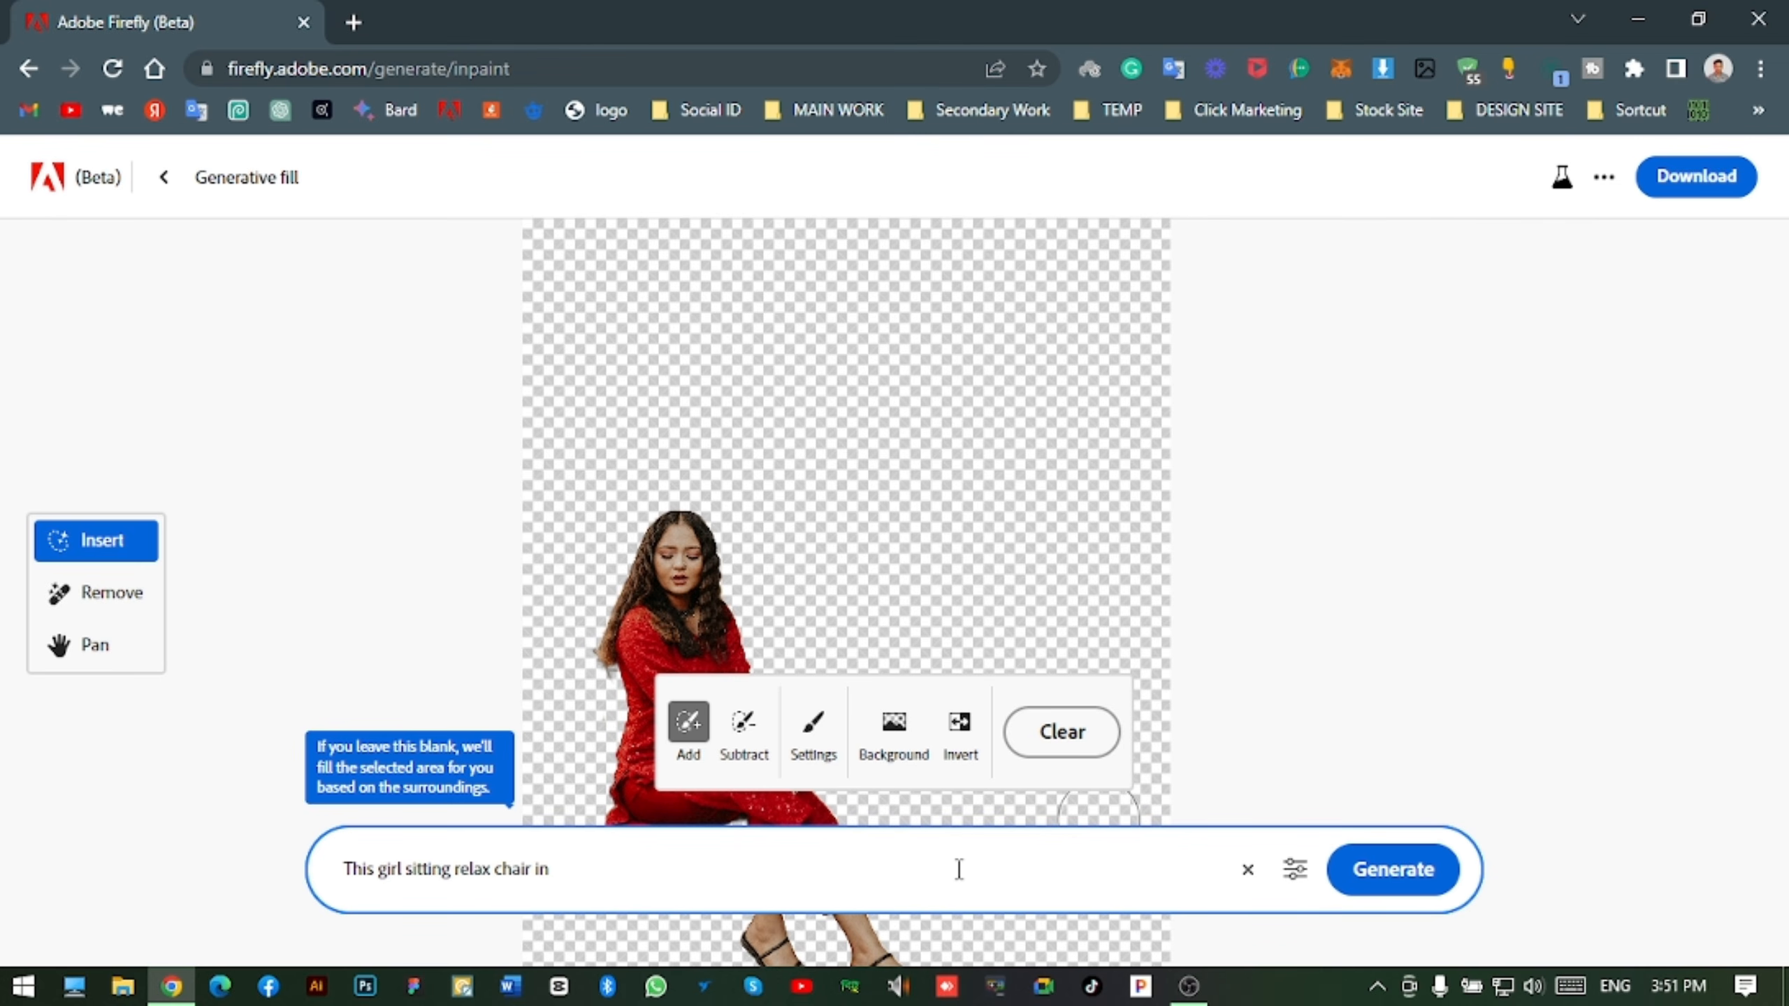
type(" her read")
type("ing room,")
type(" backdrond book shelf and computer table, side window")
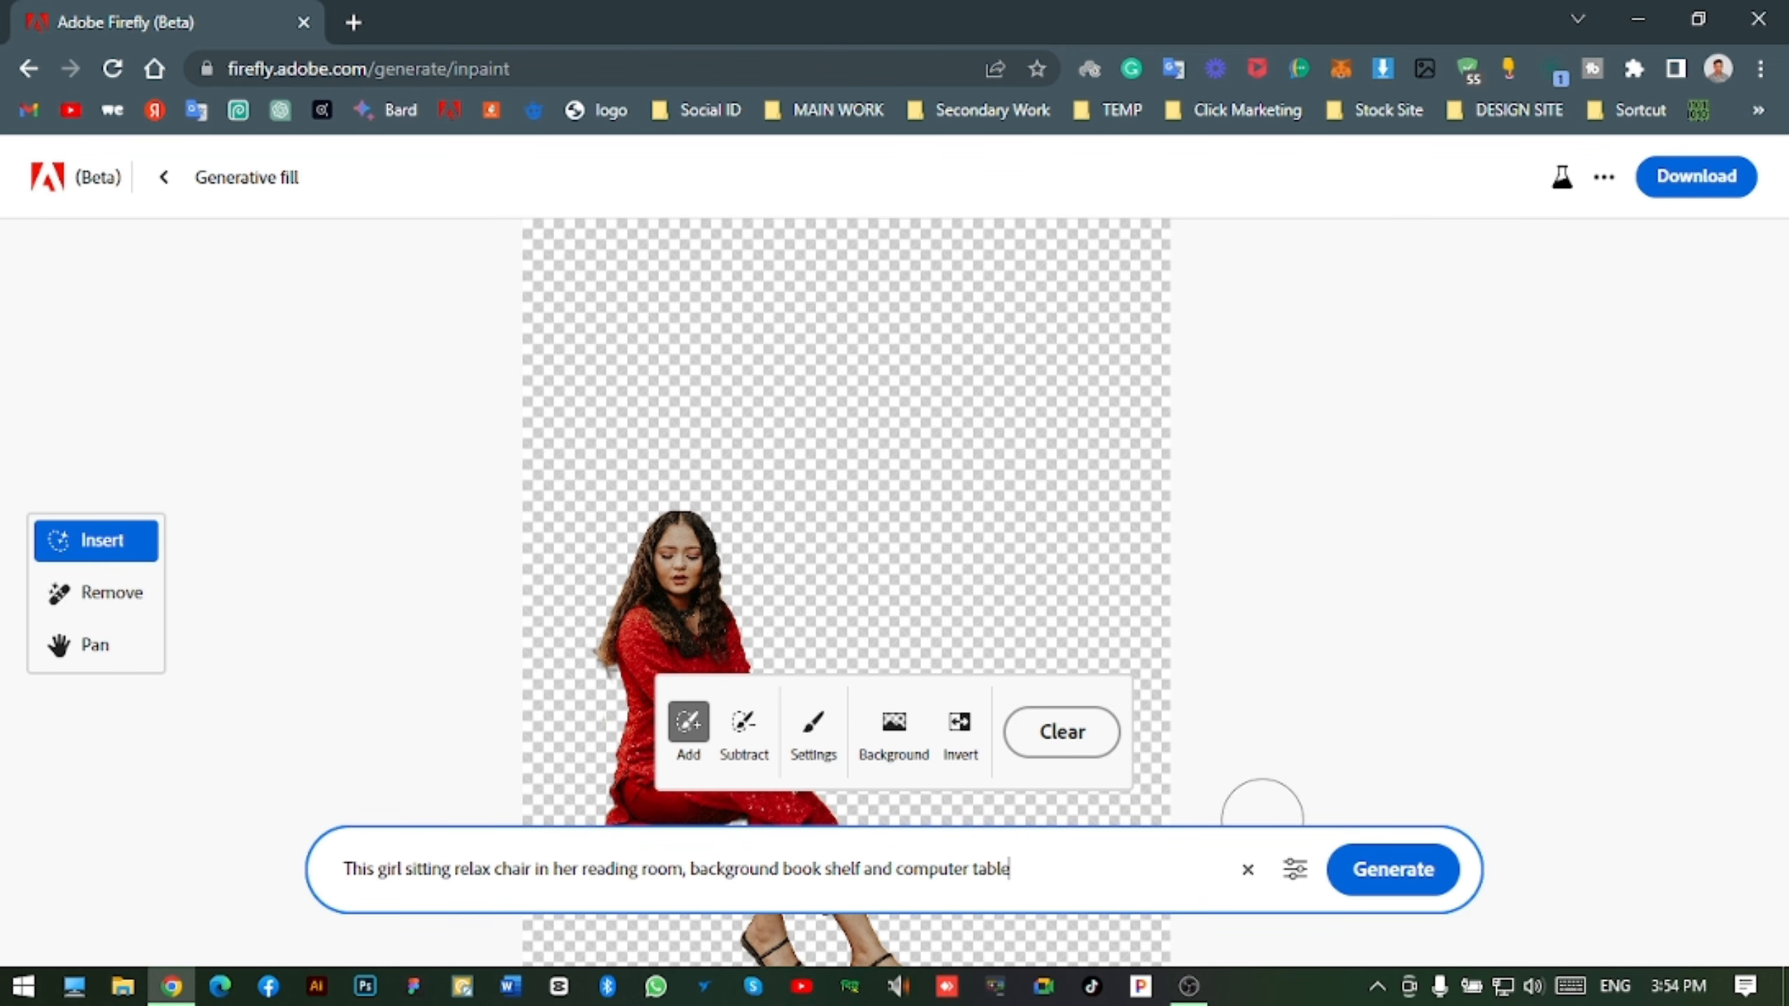
left_click(1391, 877)
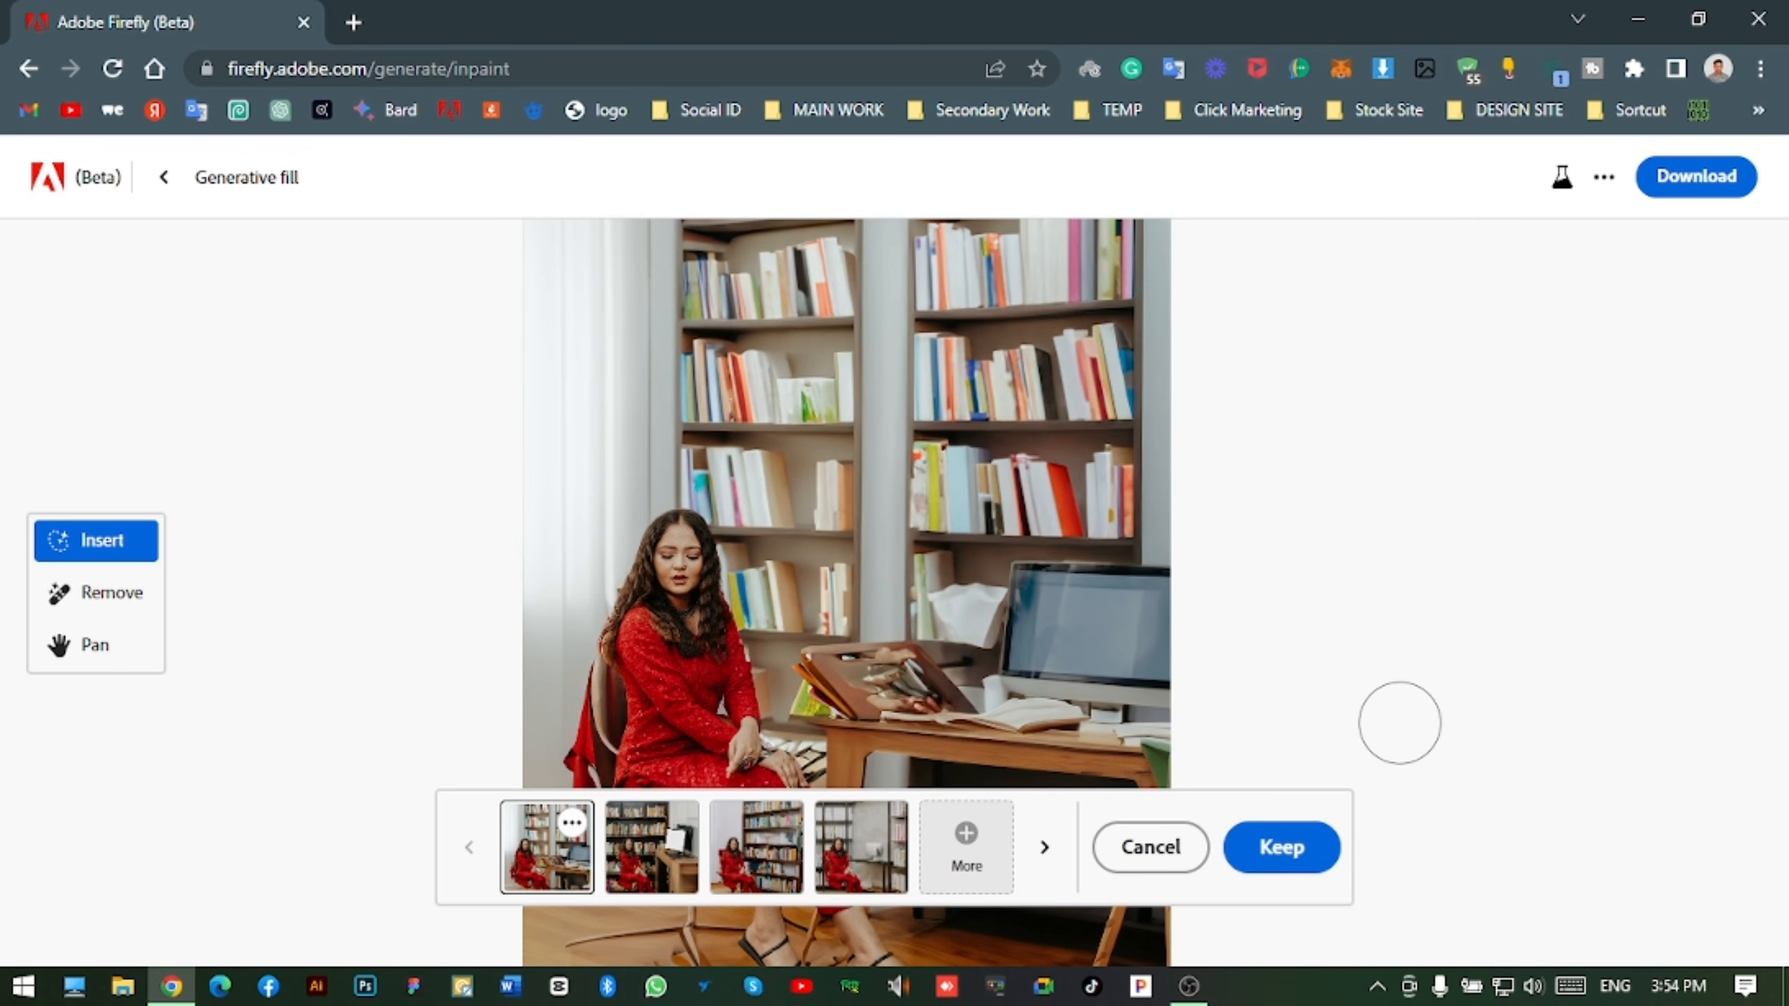
- Inspect each of the four generated reading-room backgrounds from the bookshelves down to the woman's feet
scroll(1059, 500, "down", 4)
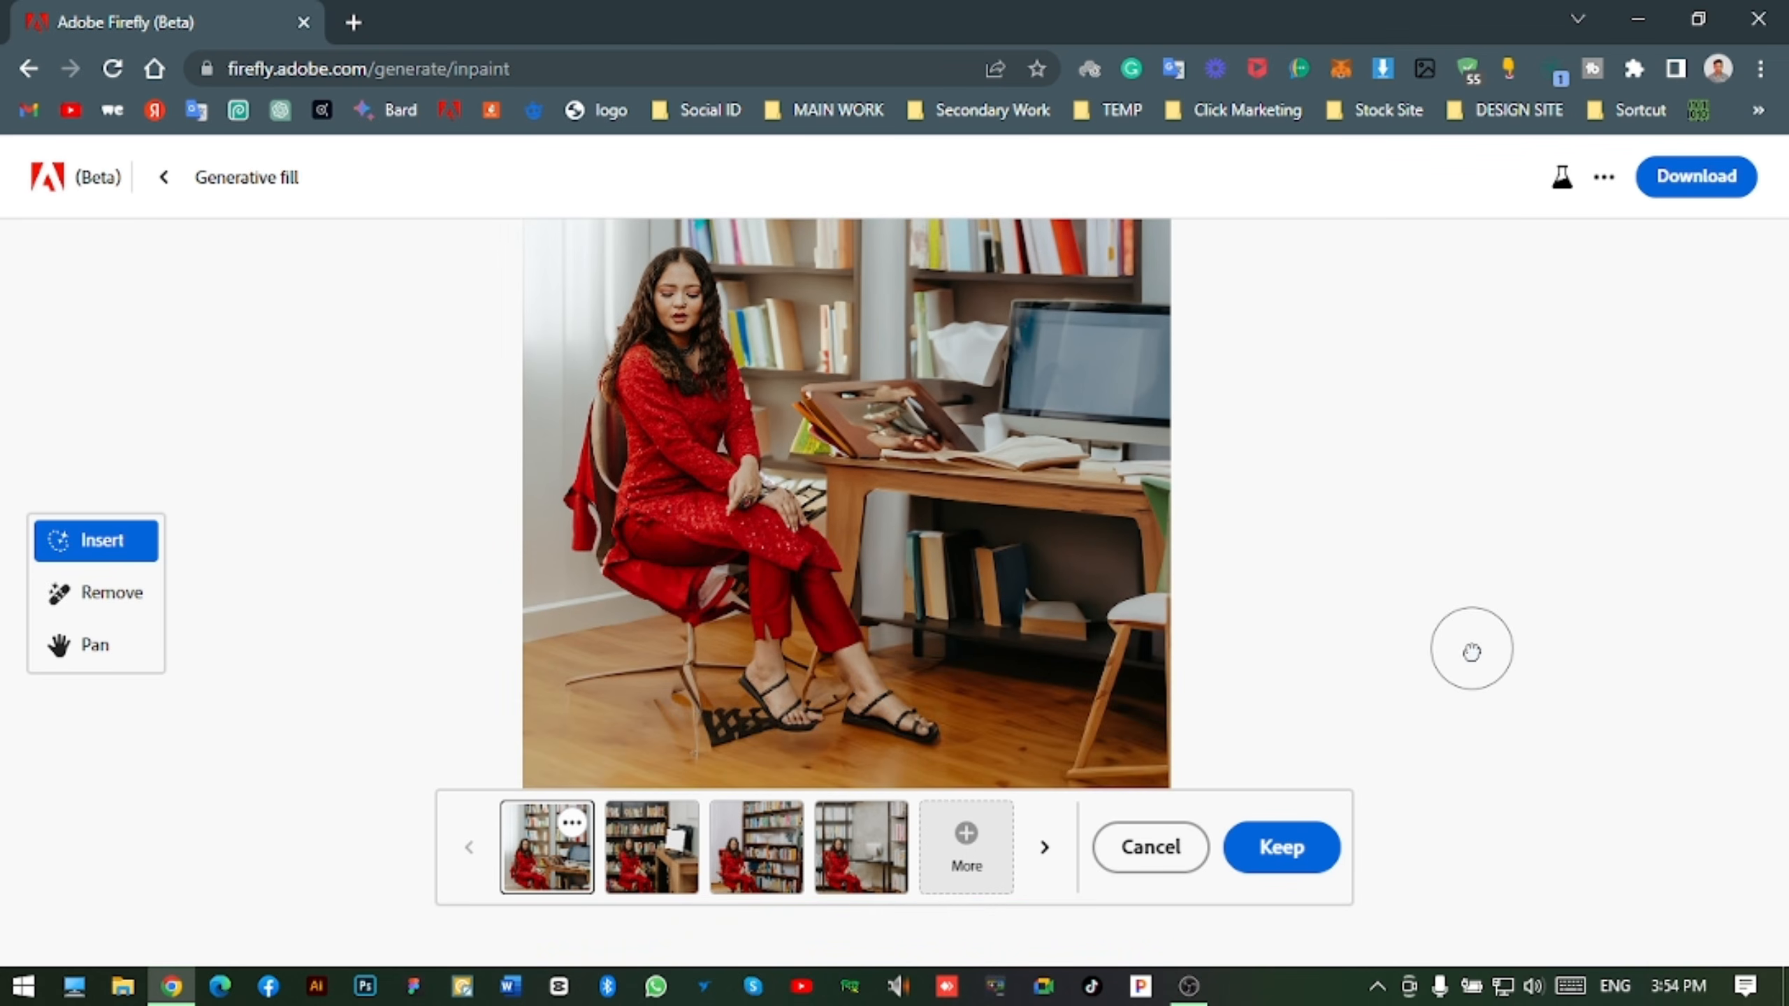
scroll(1418, 671, "up", 2)
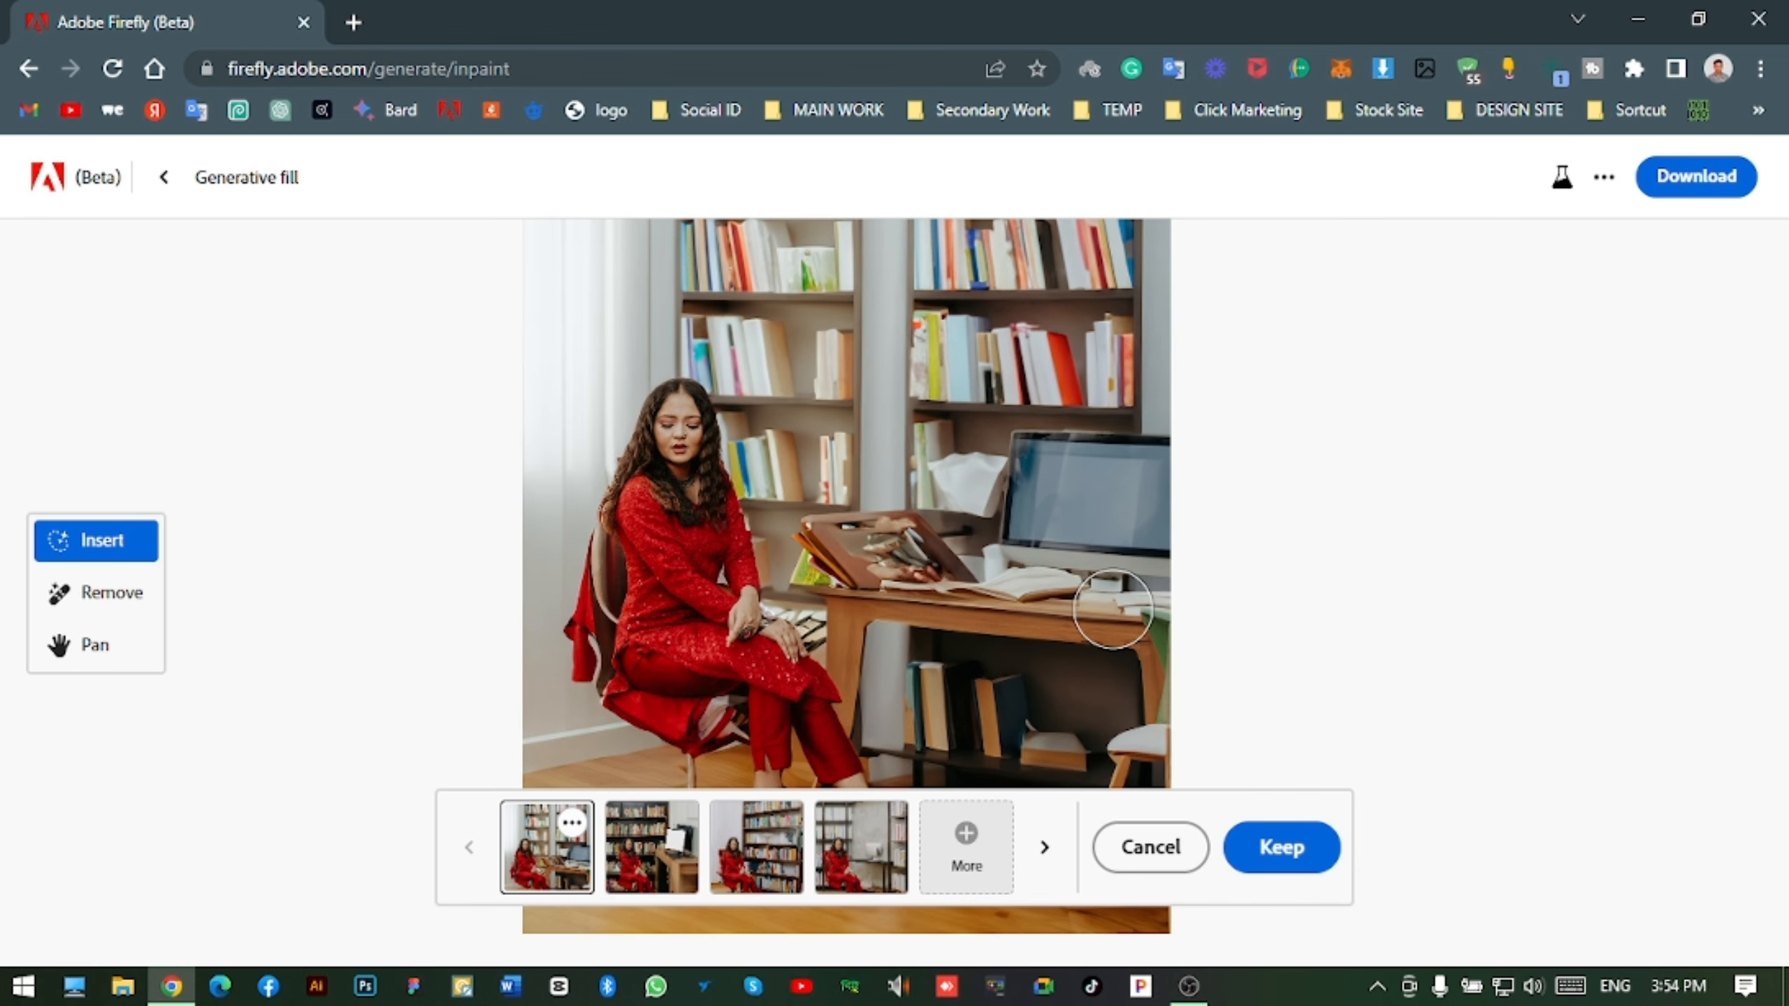
scroll(1242, 596, "up", 4)
scroll(1242, 595, "down", 4)
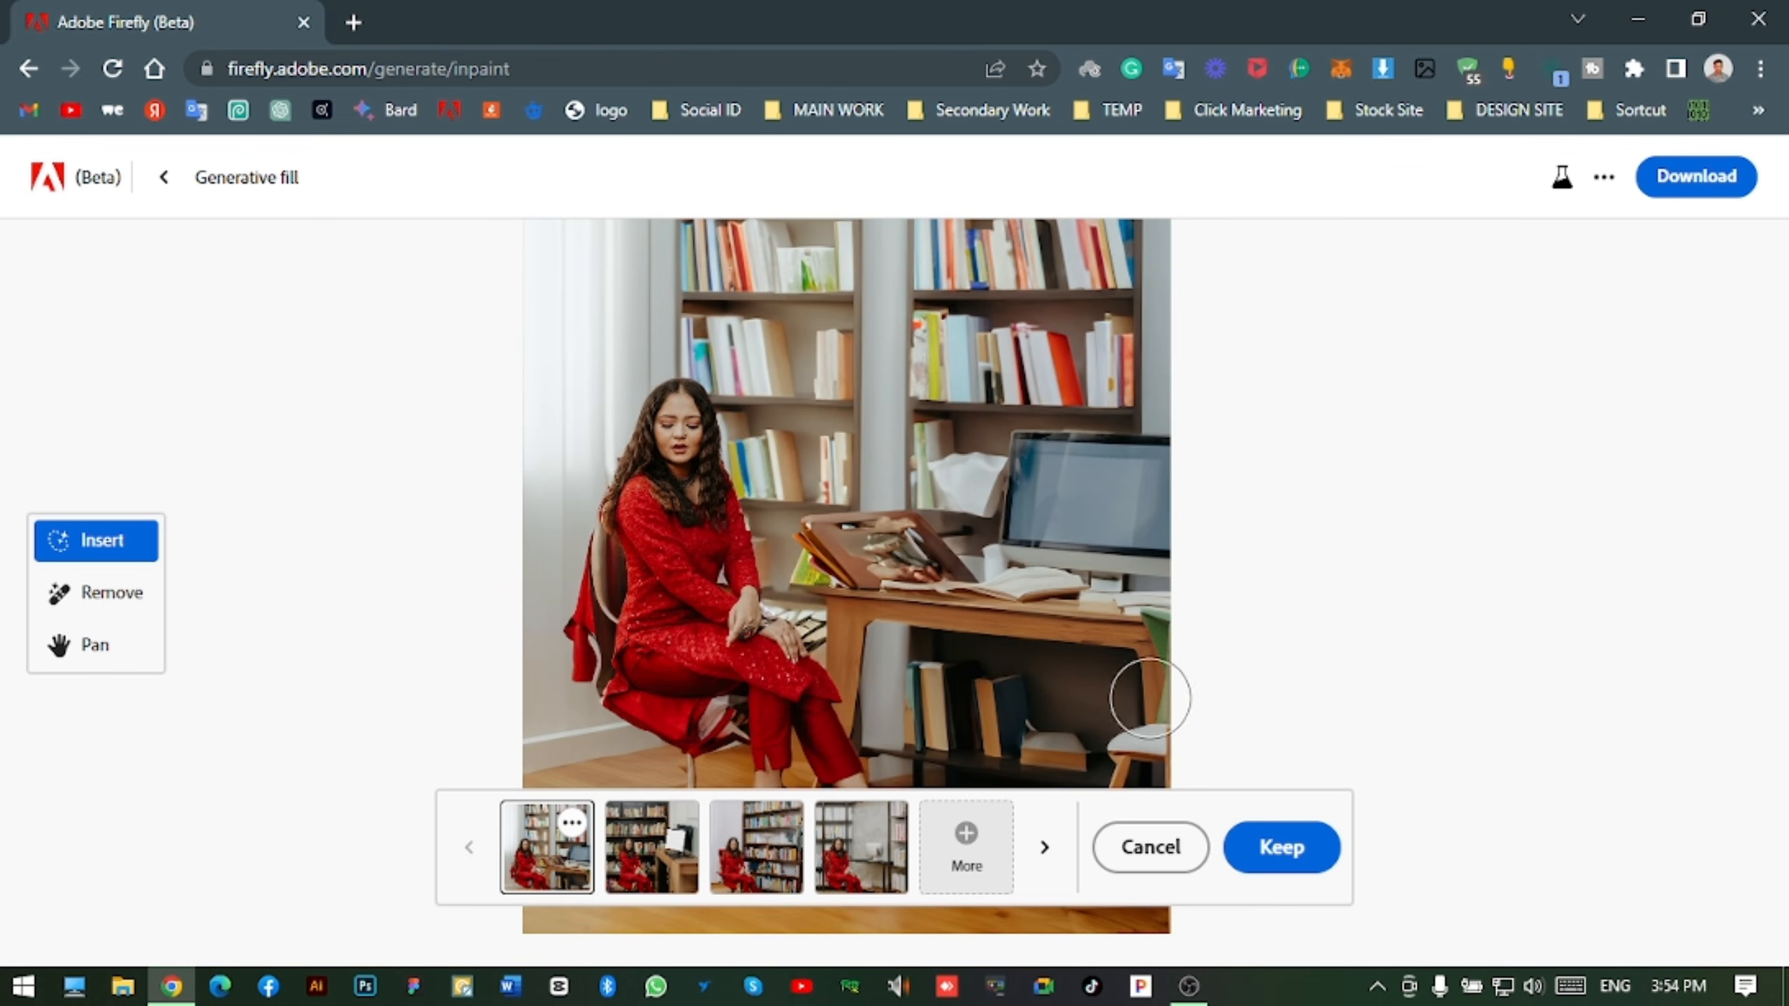
left_click(652, 856)
scroll(852, 539, "down", 4)
left_click(756, 857)
scroll(838, 711, "up", 2)
scroll(838, 711, "down", 2)
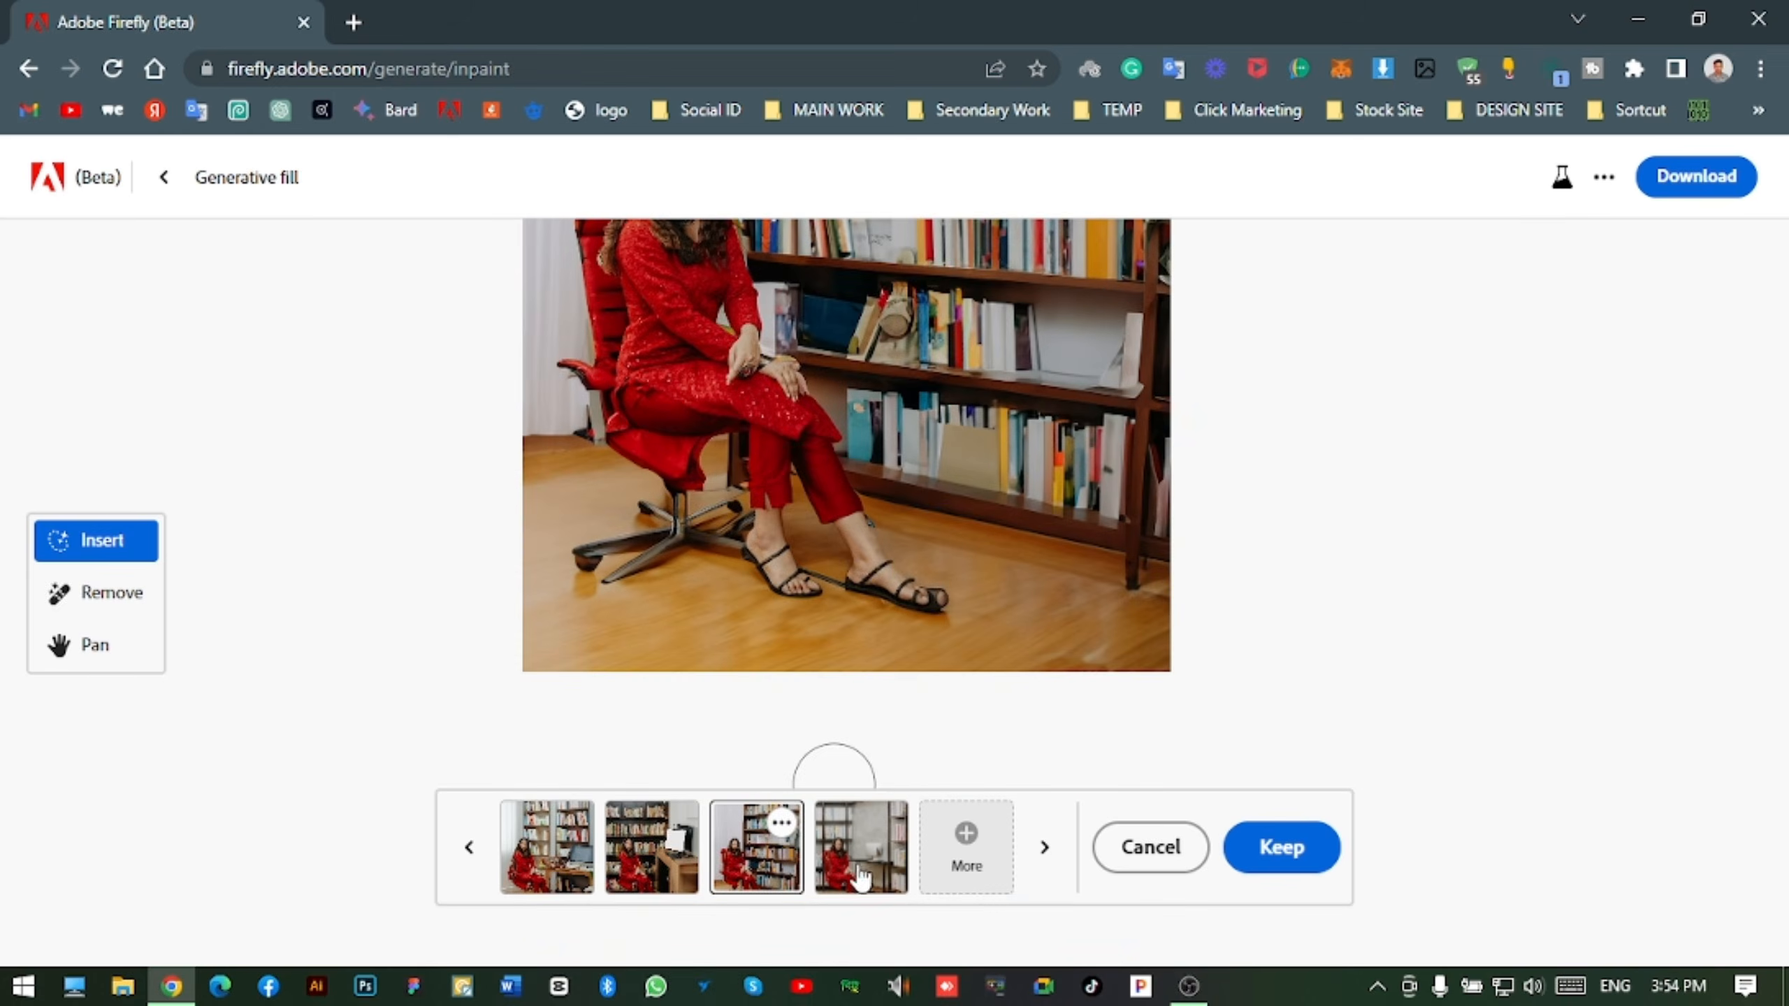
left_click(859, 879)
scroll(887, 523, "up", 2)
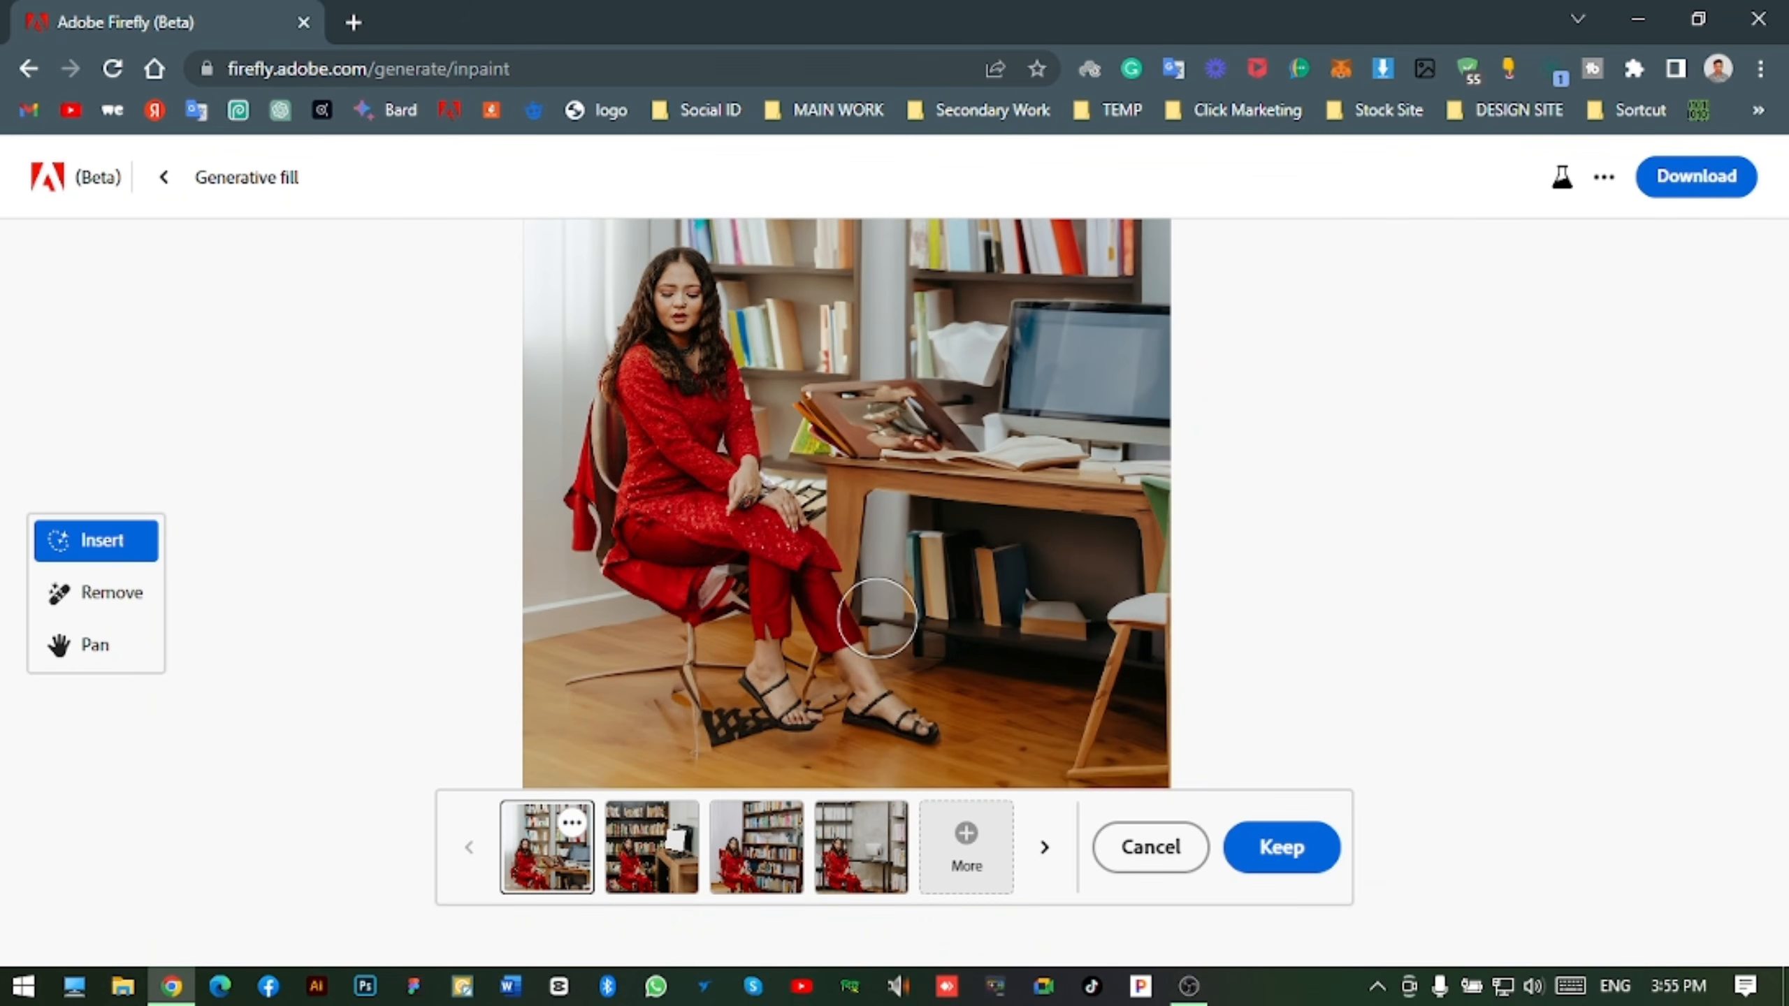
- Generate more variations of the reading-room background and inspect the first one of the new set
left_click(965, 861)
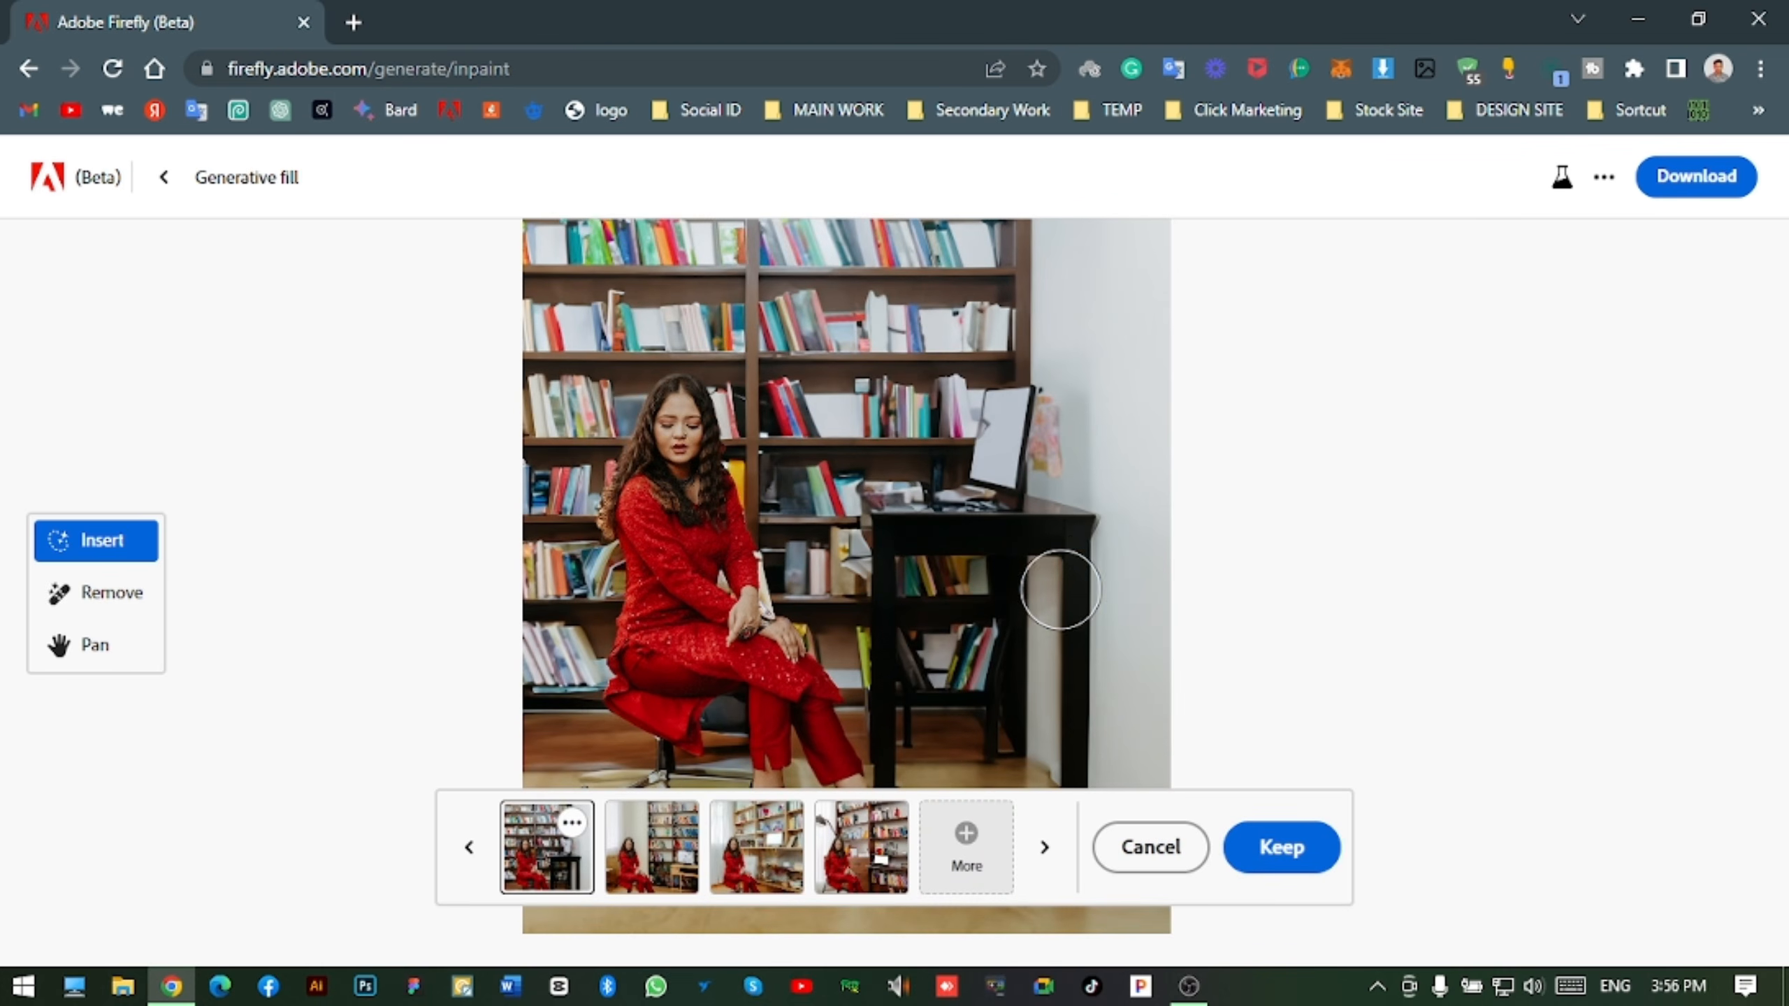
scroll(1060, 591, "down", 4)
scroll(1037, 598, "up", 5)
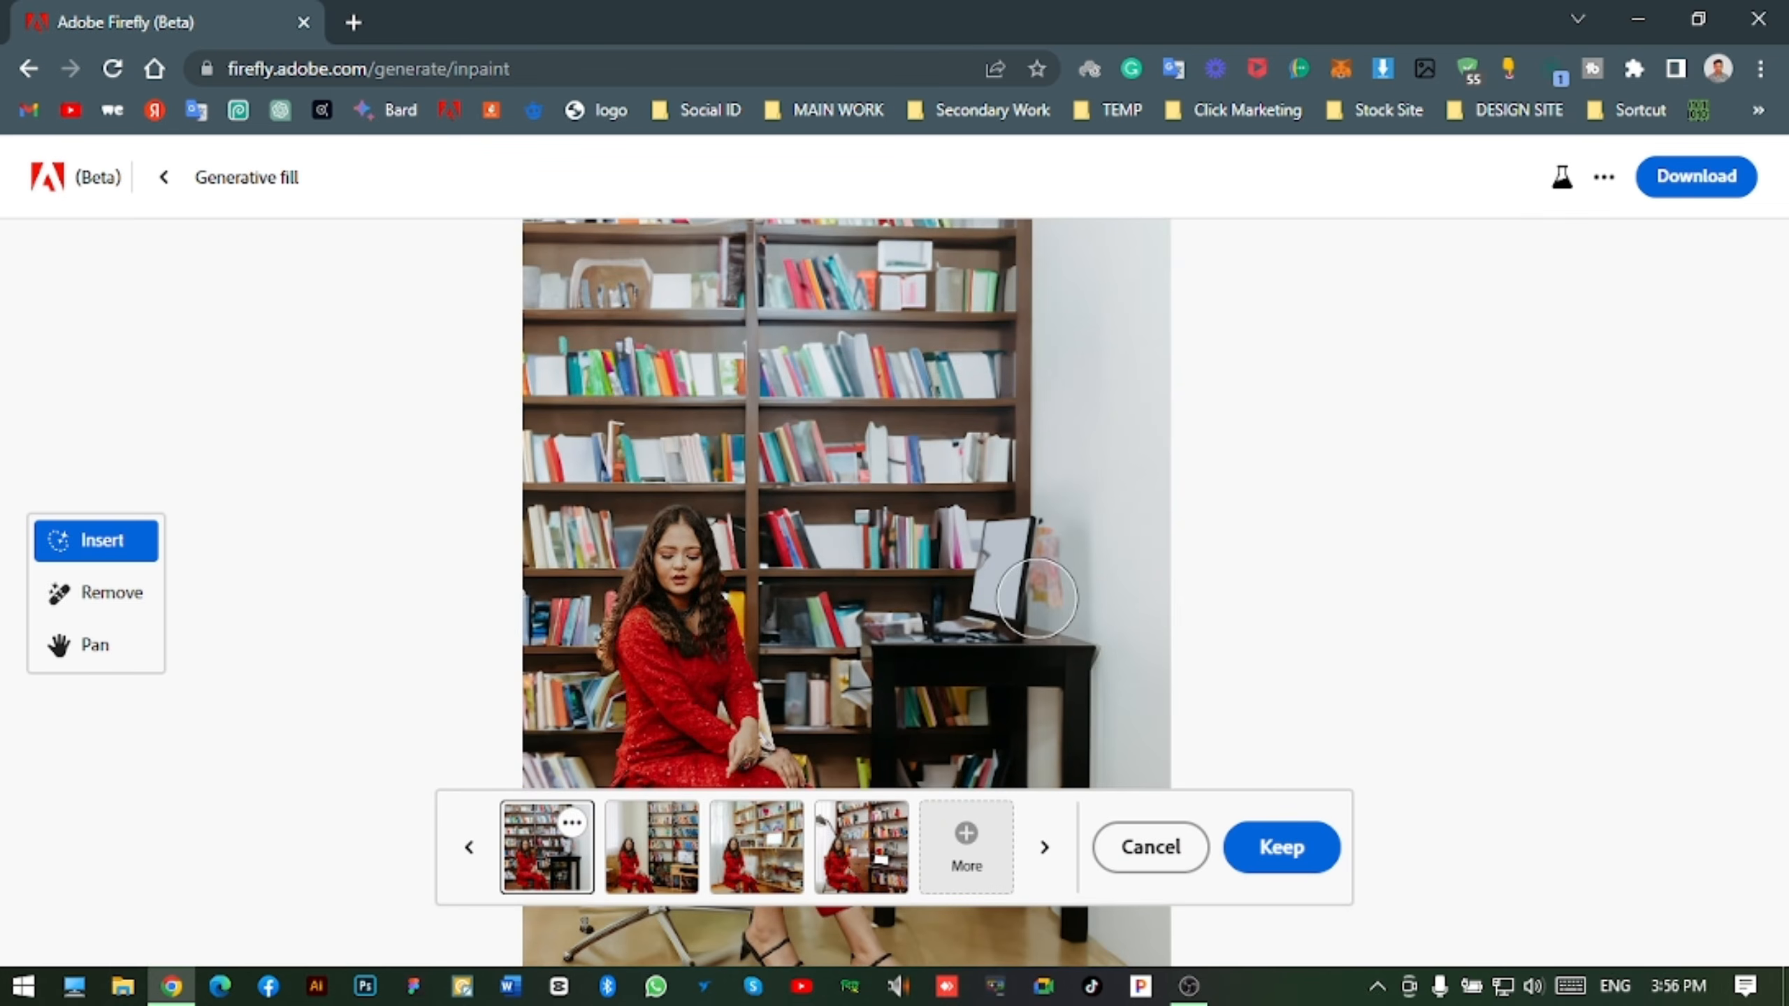
scroll(1038, 598, "down", 4)
scroll(759, 739, "up", 3)
- Compare the other new variations, inspect the fourth with the red chair and desk lamp, and keep it
left_click(662, 842)
left_click(765, 836)
left_click(856, 839)
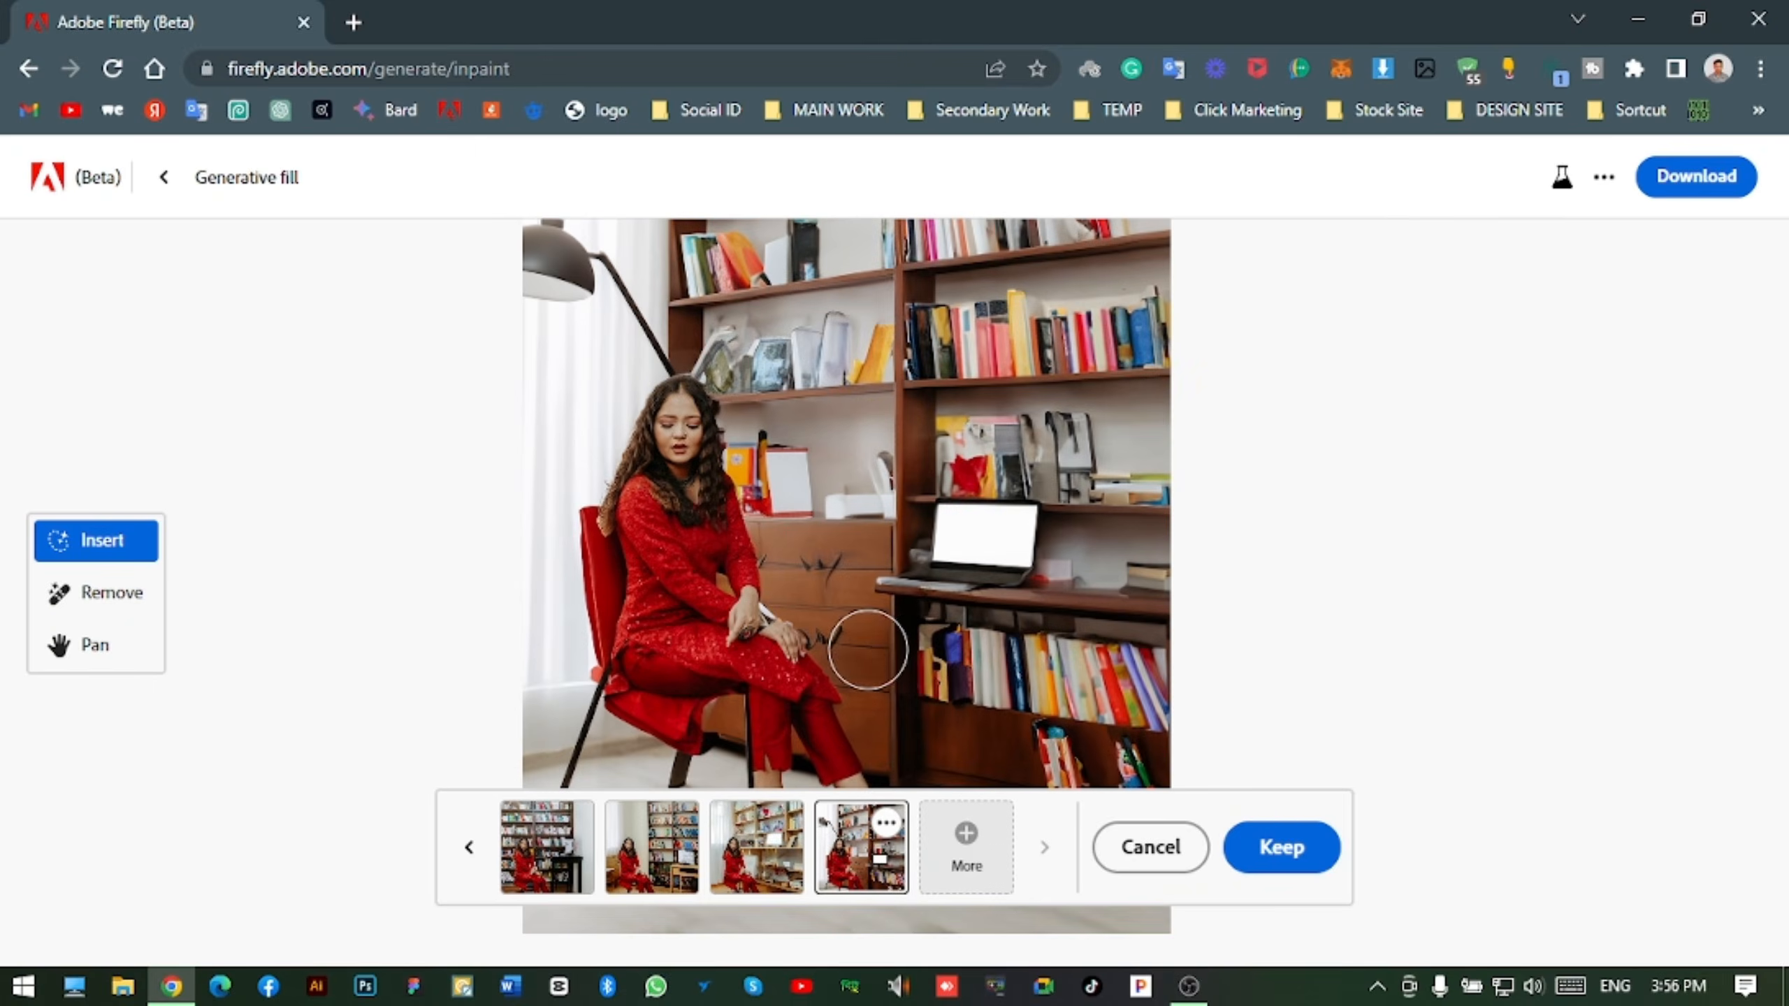
scroll(868, 649, "up", 3)
scroll(915, 648, "down", 5)
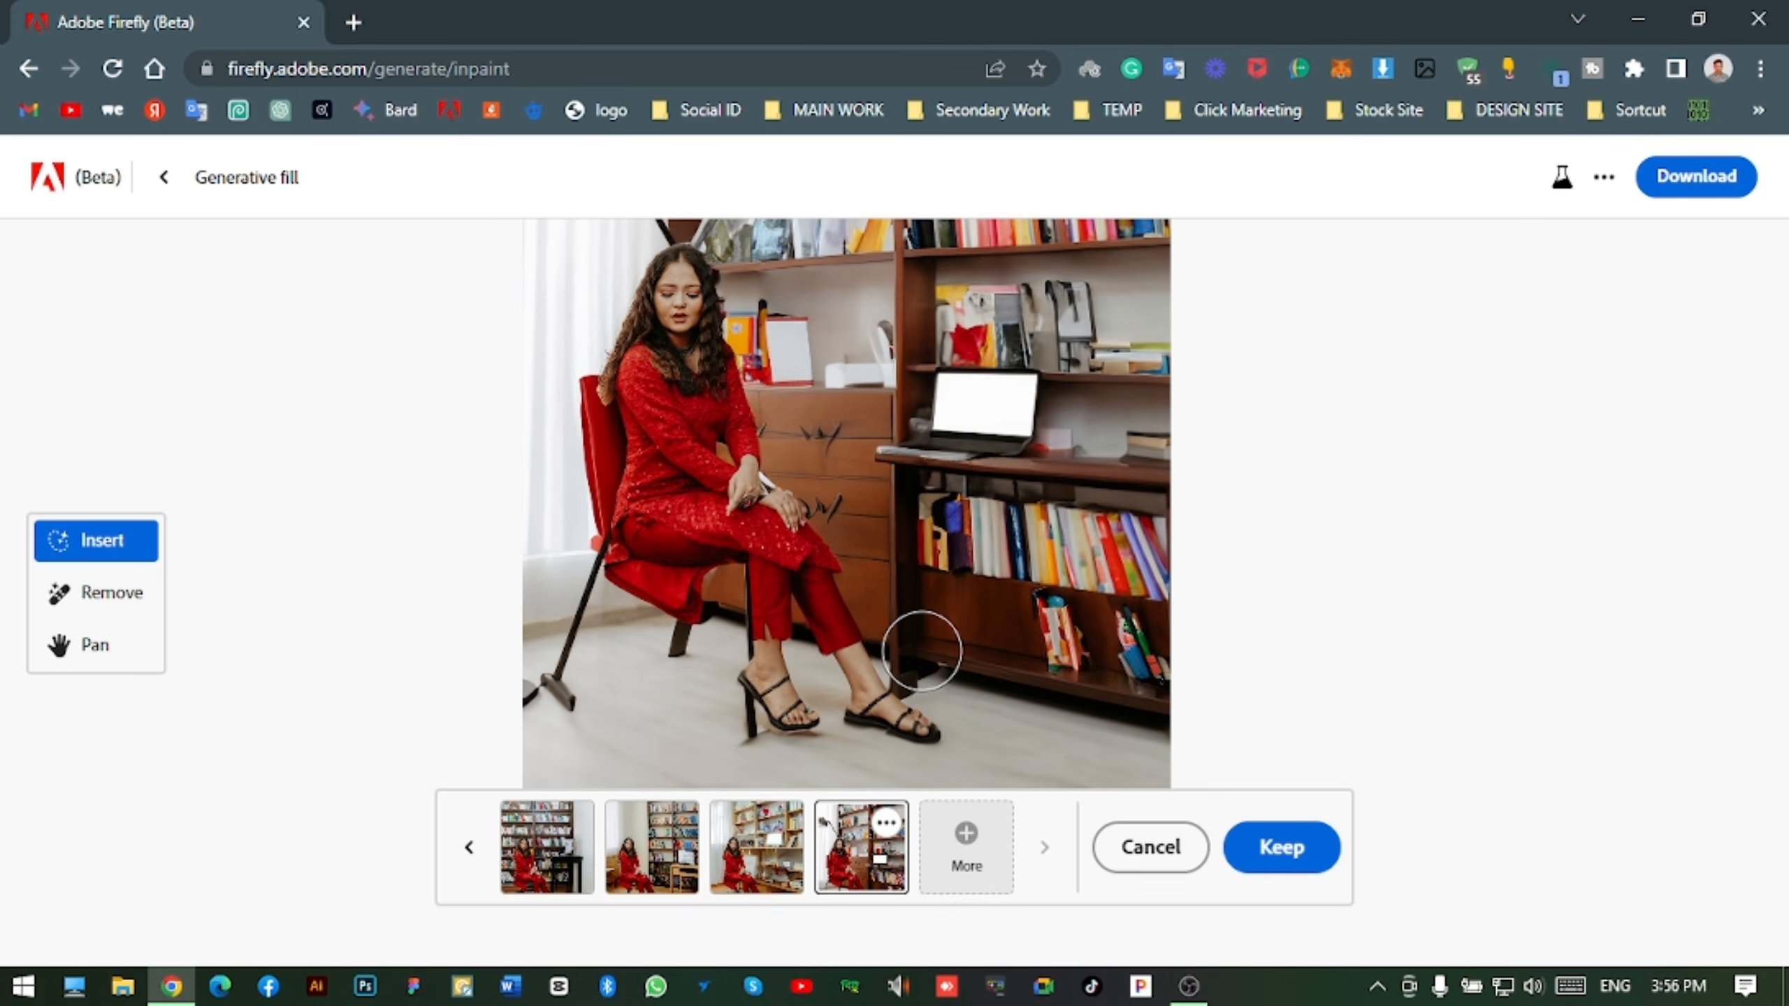
scroll(944, 599, "up", 3)
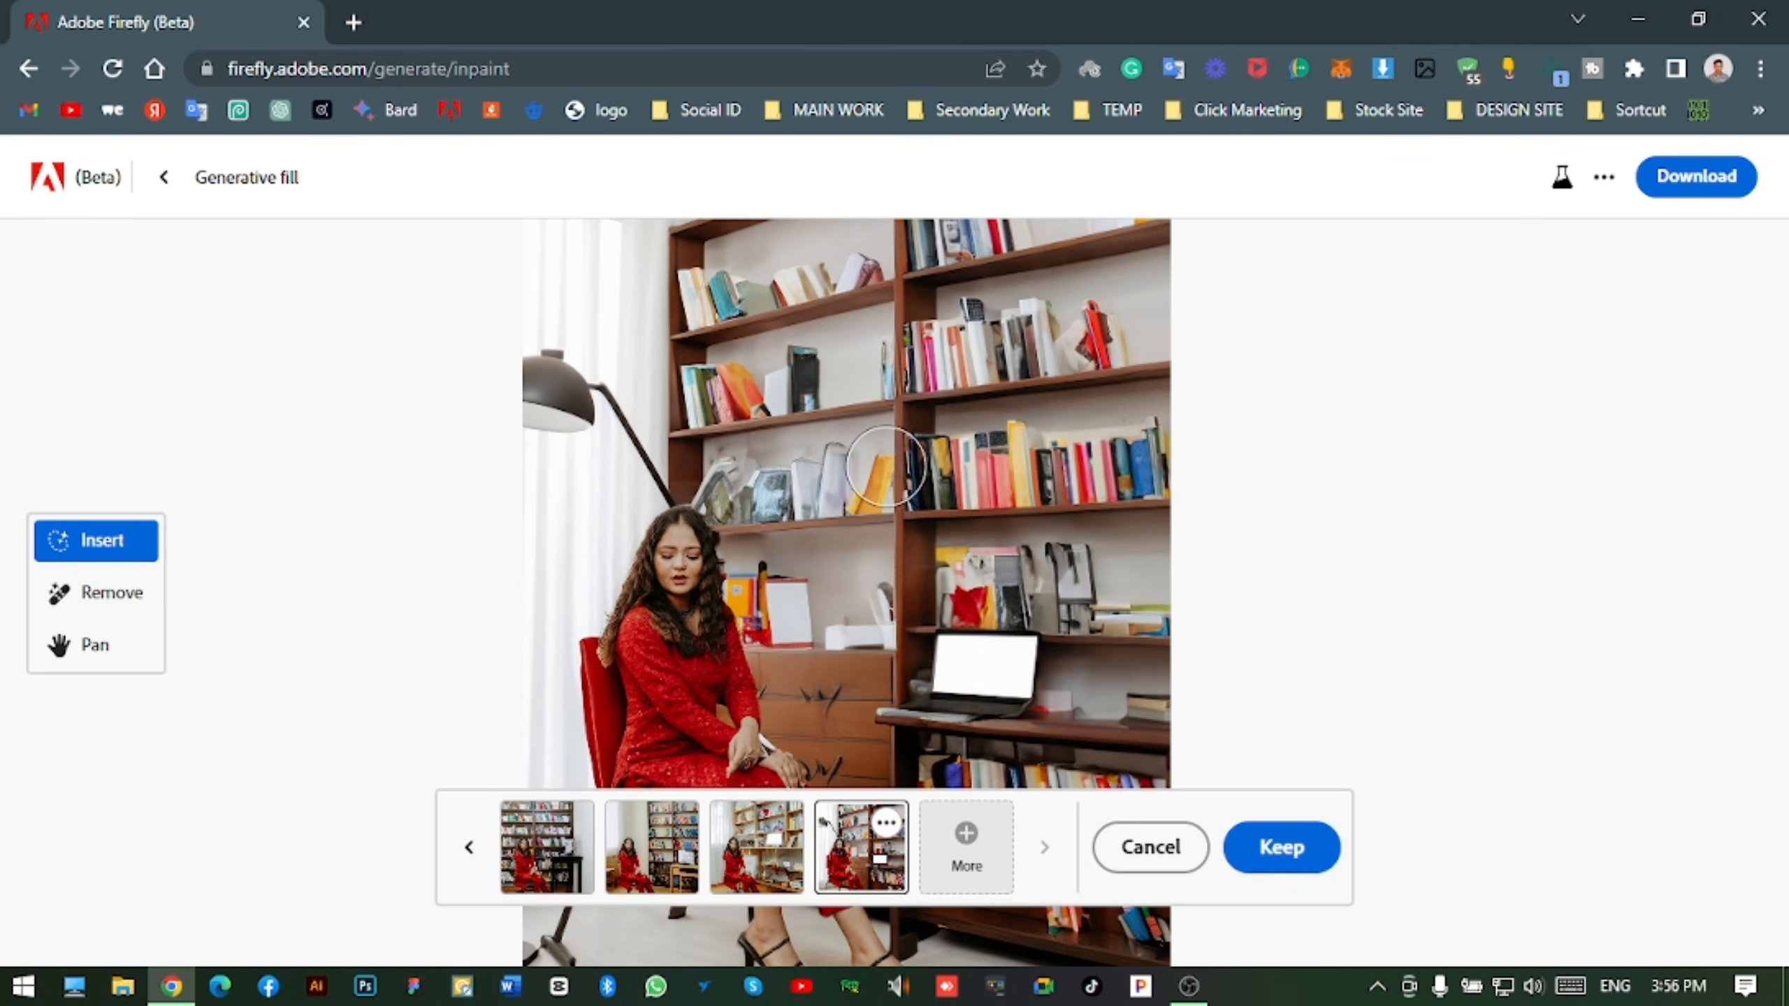
scroll(886, 467, "down", 3)
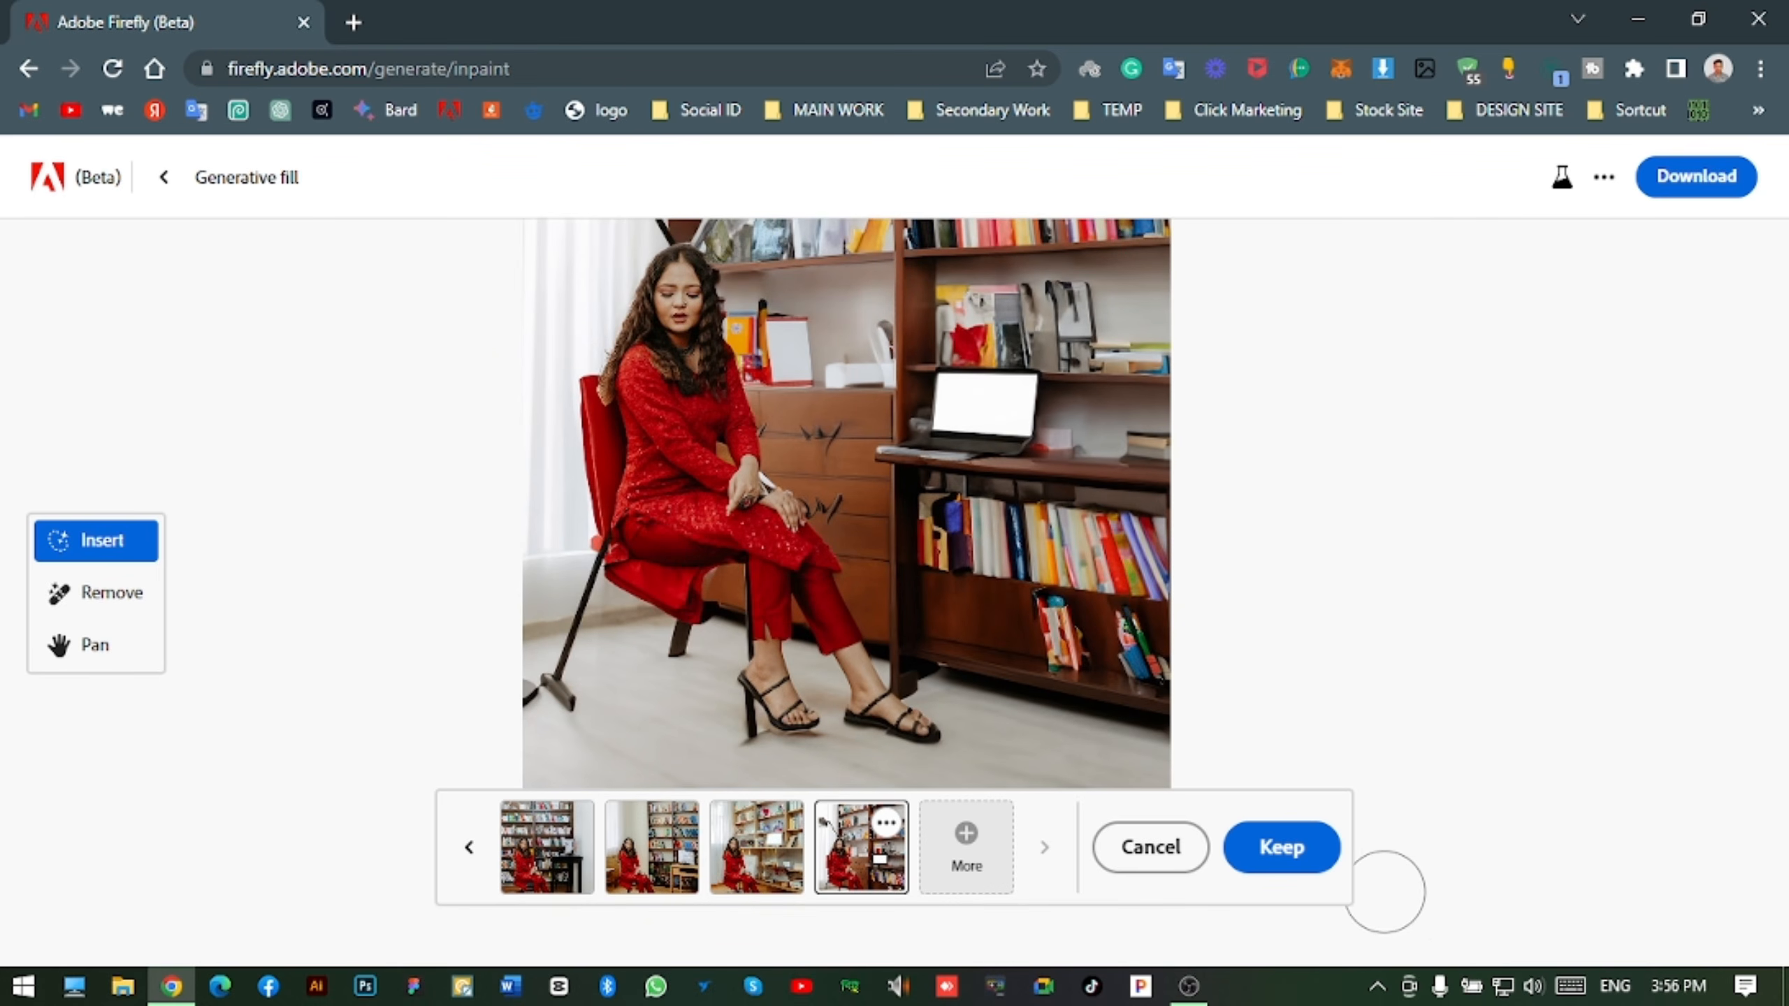
left_click(1283, 849)
scroll(947, 671, "up", 4)
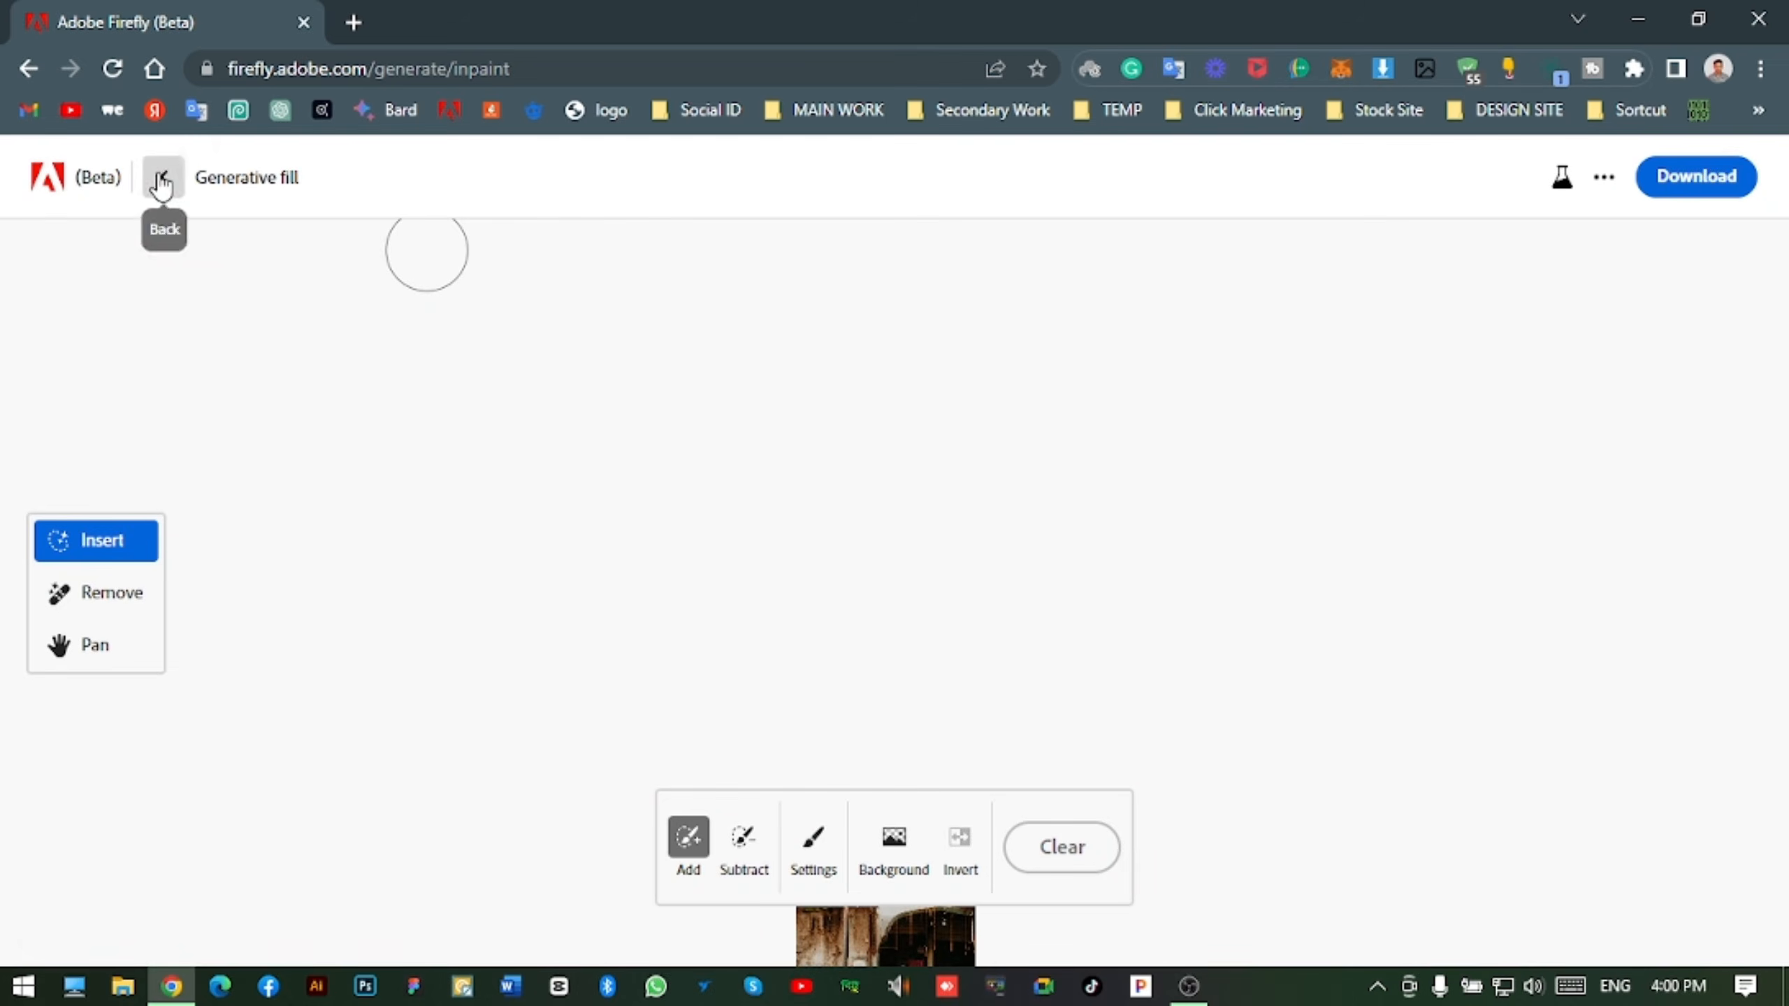
- Leave the finished image and upload the long-haired girl's portrait 4401f985164d951e528f036a17a81a73.jpg into Generative fill
left_click(163, 177)
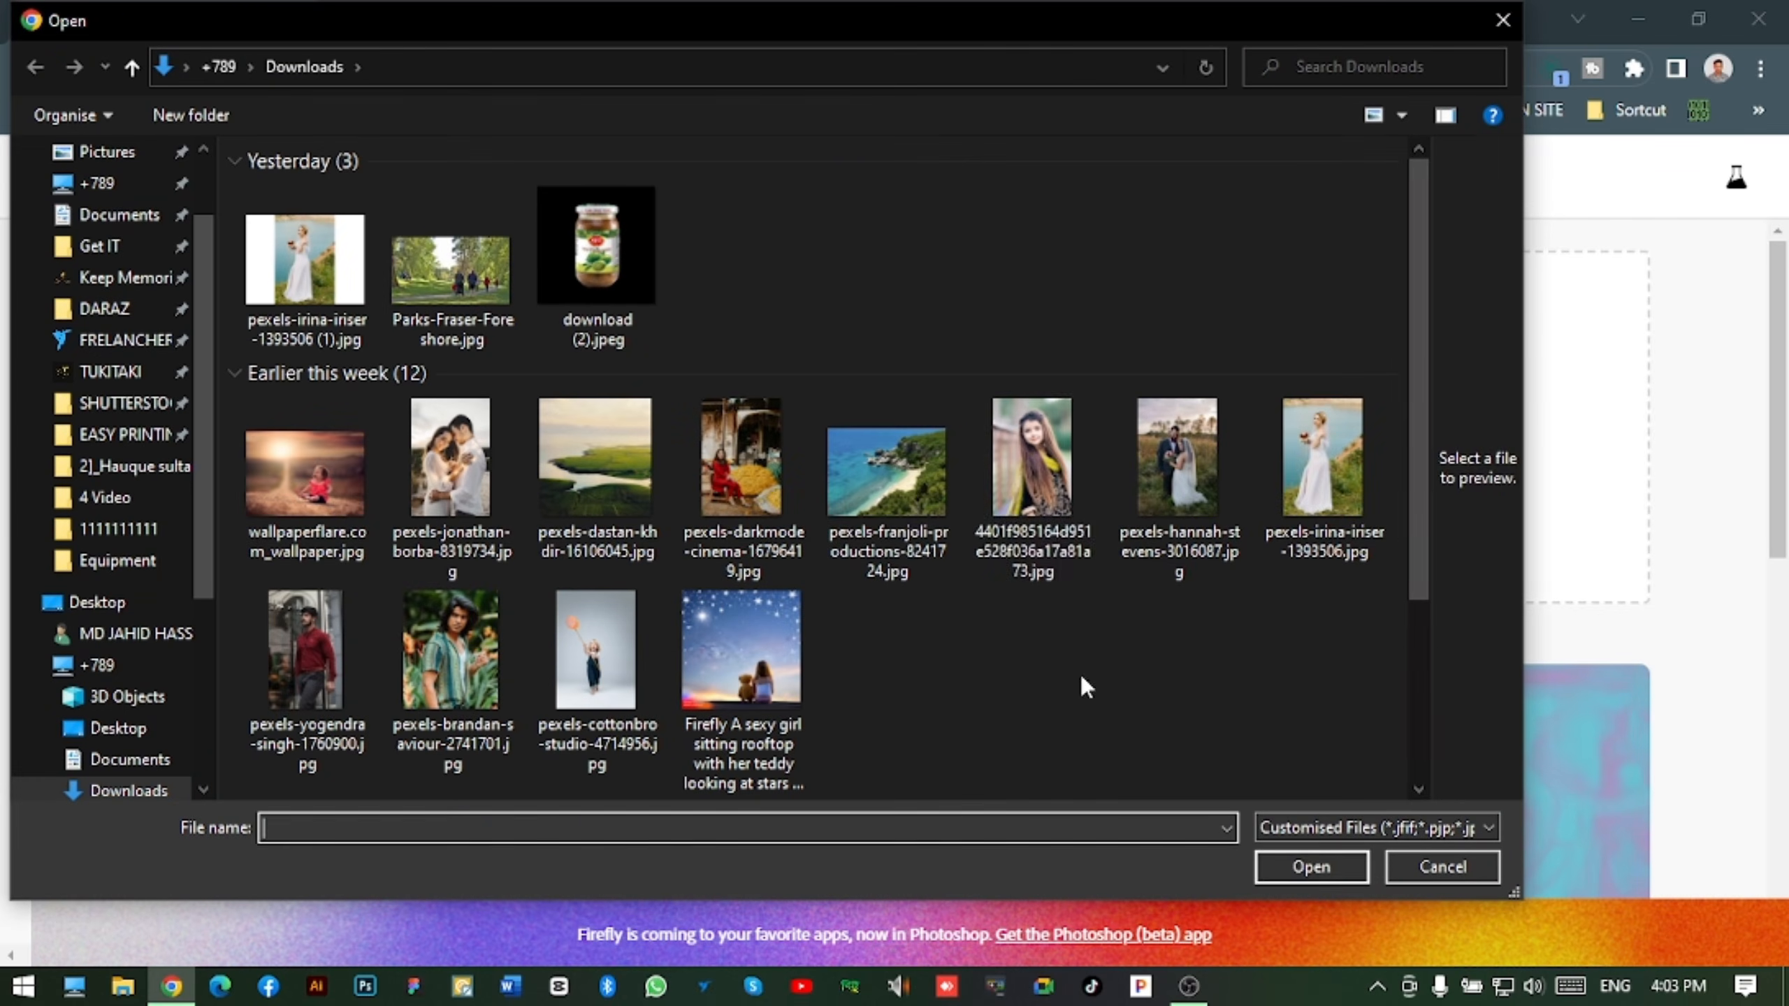
left_click(1032, 458)
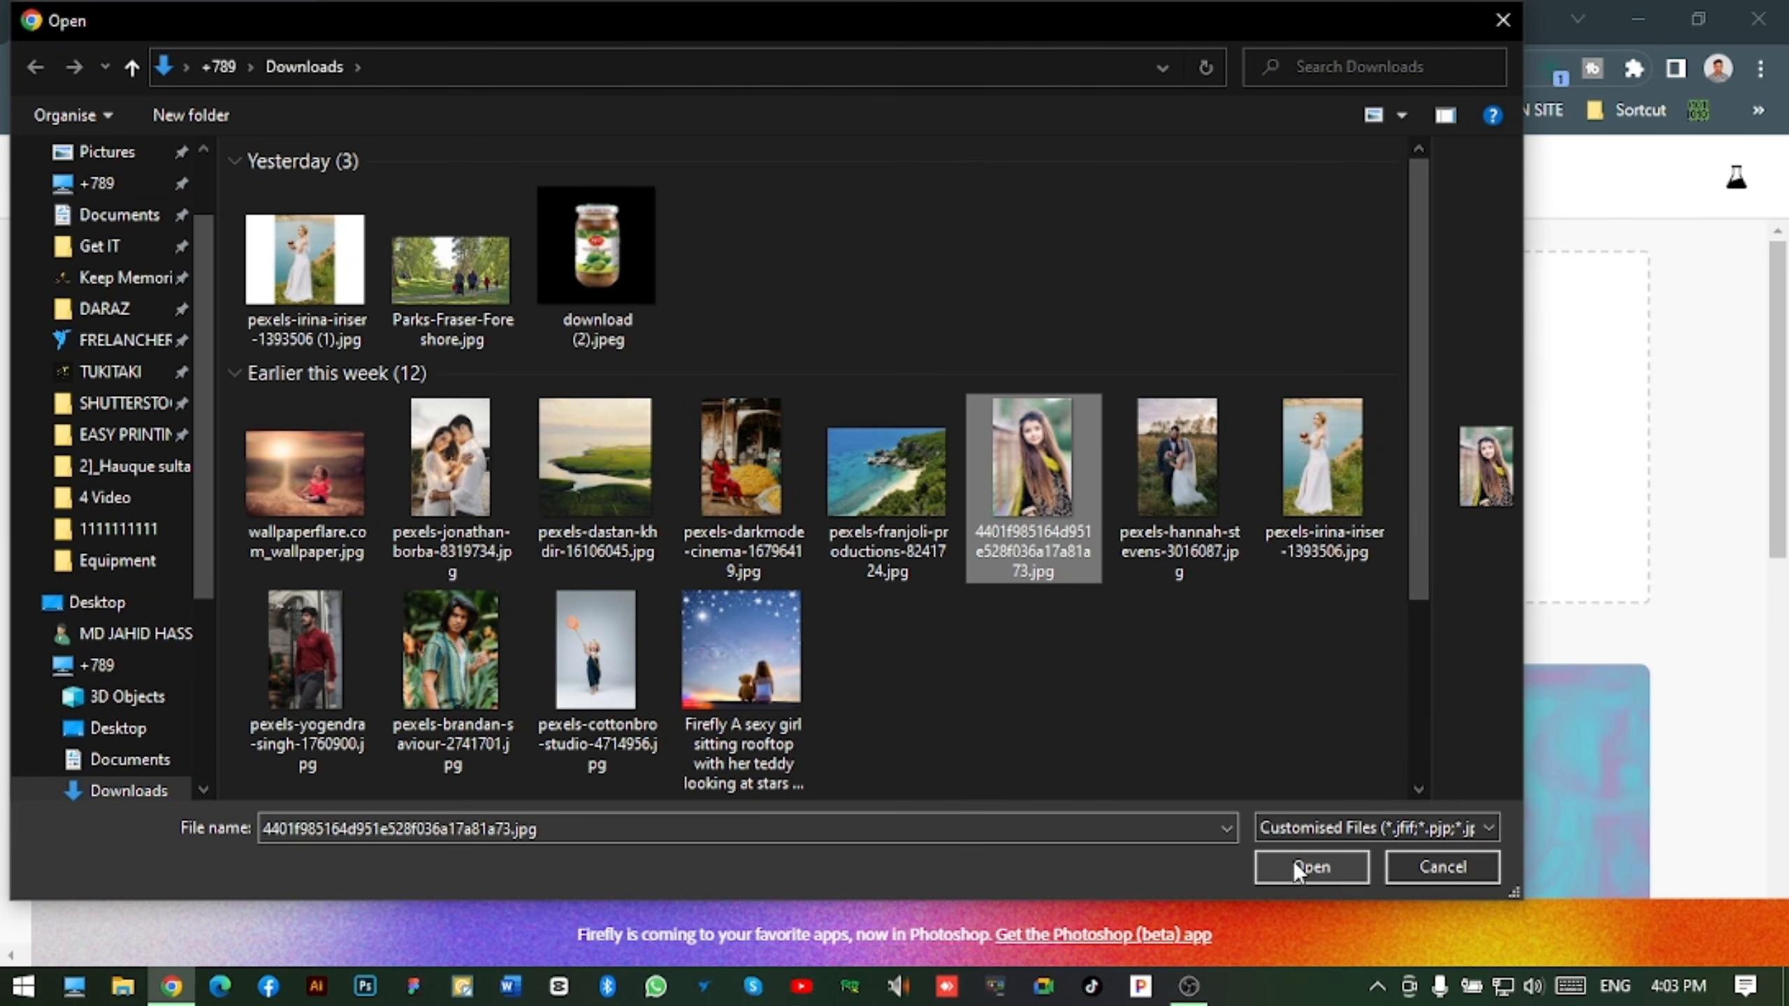
left_click(1310, 867)
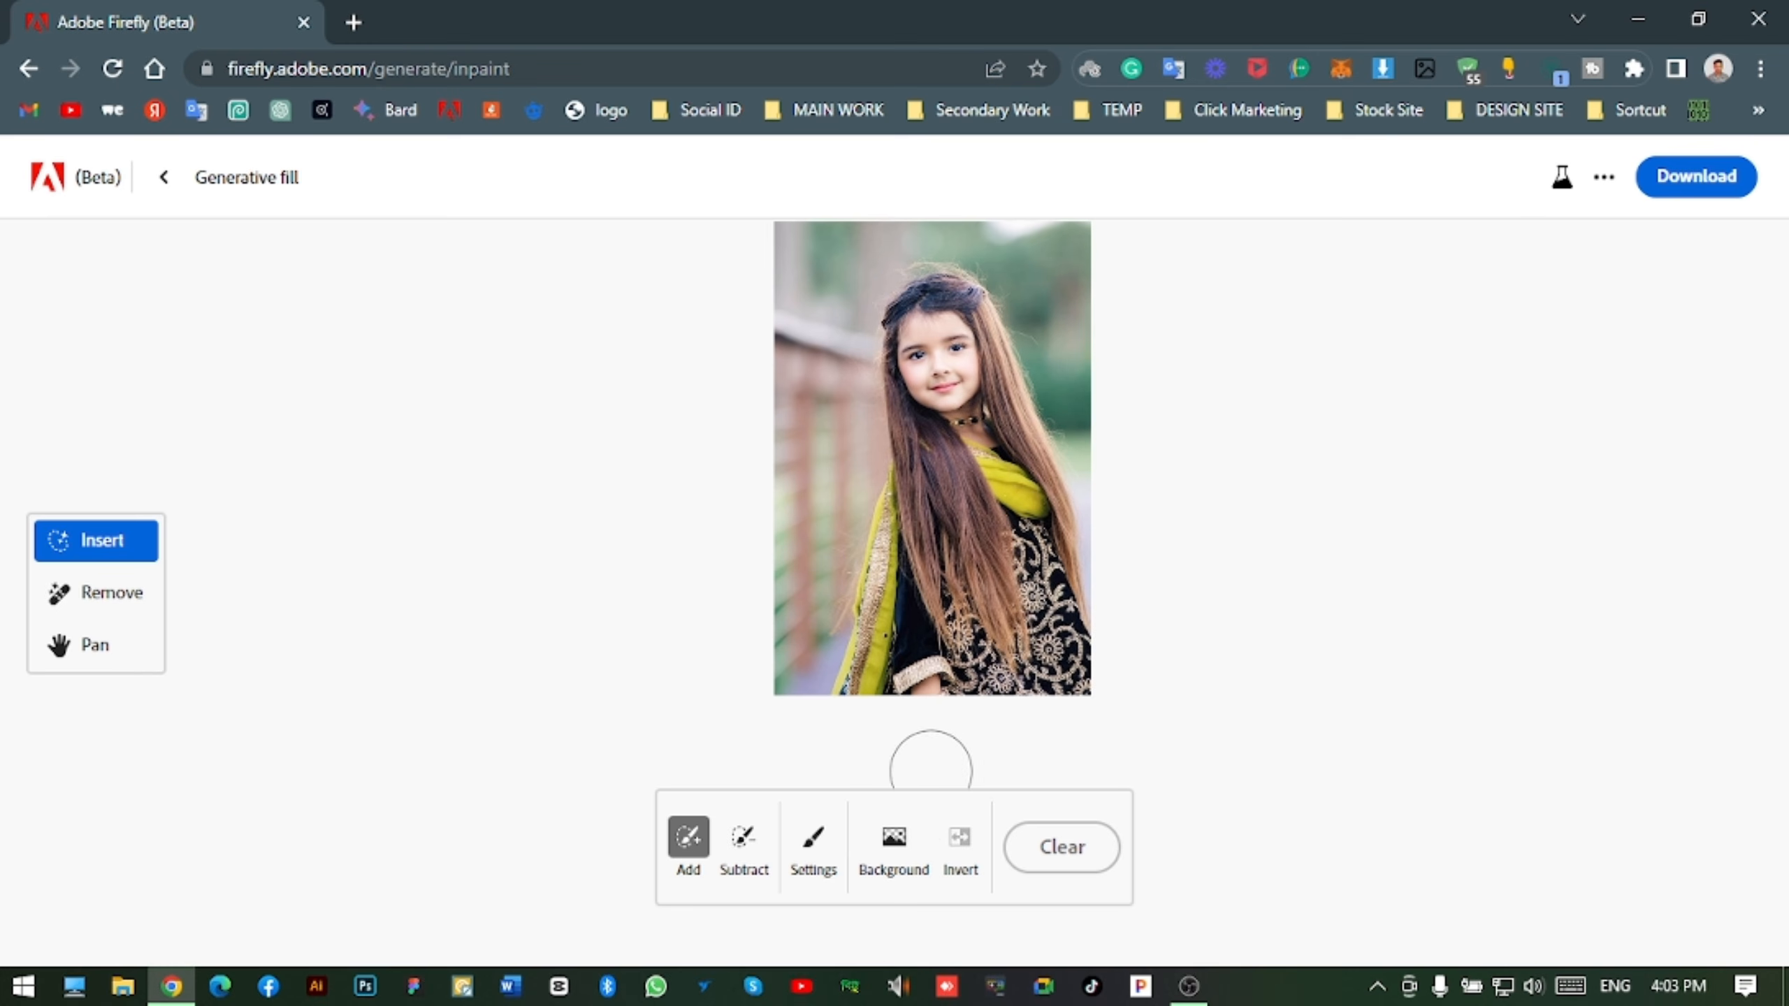
- Replace the background of the girl's portrait using the prompt "Nature" and select the fourth variation
left_click(896, 845)
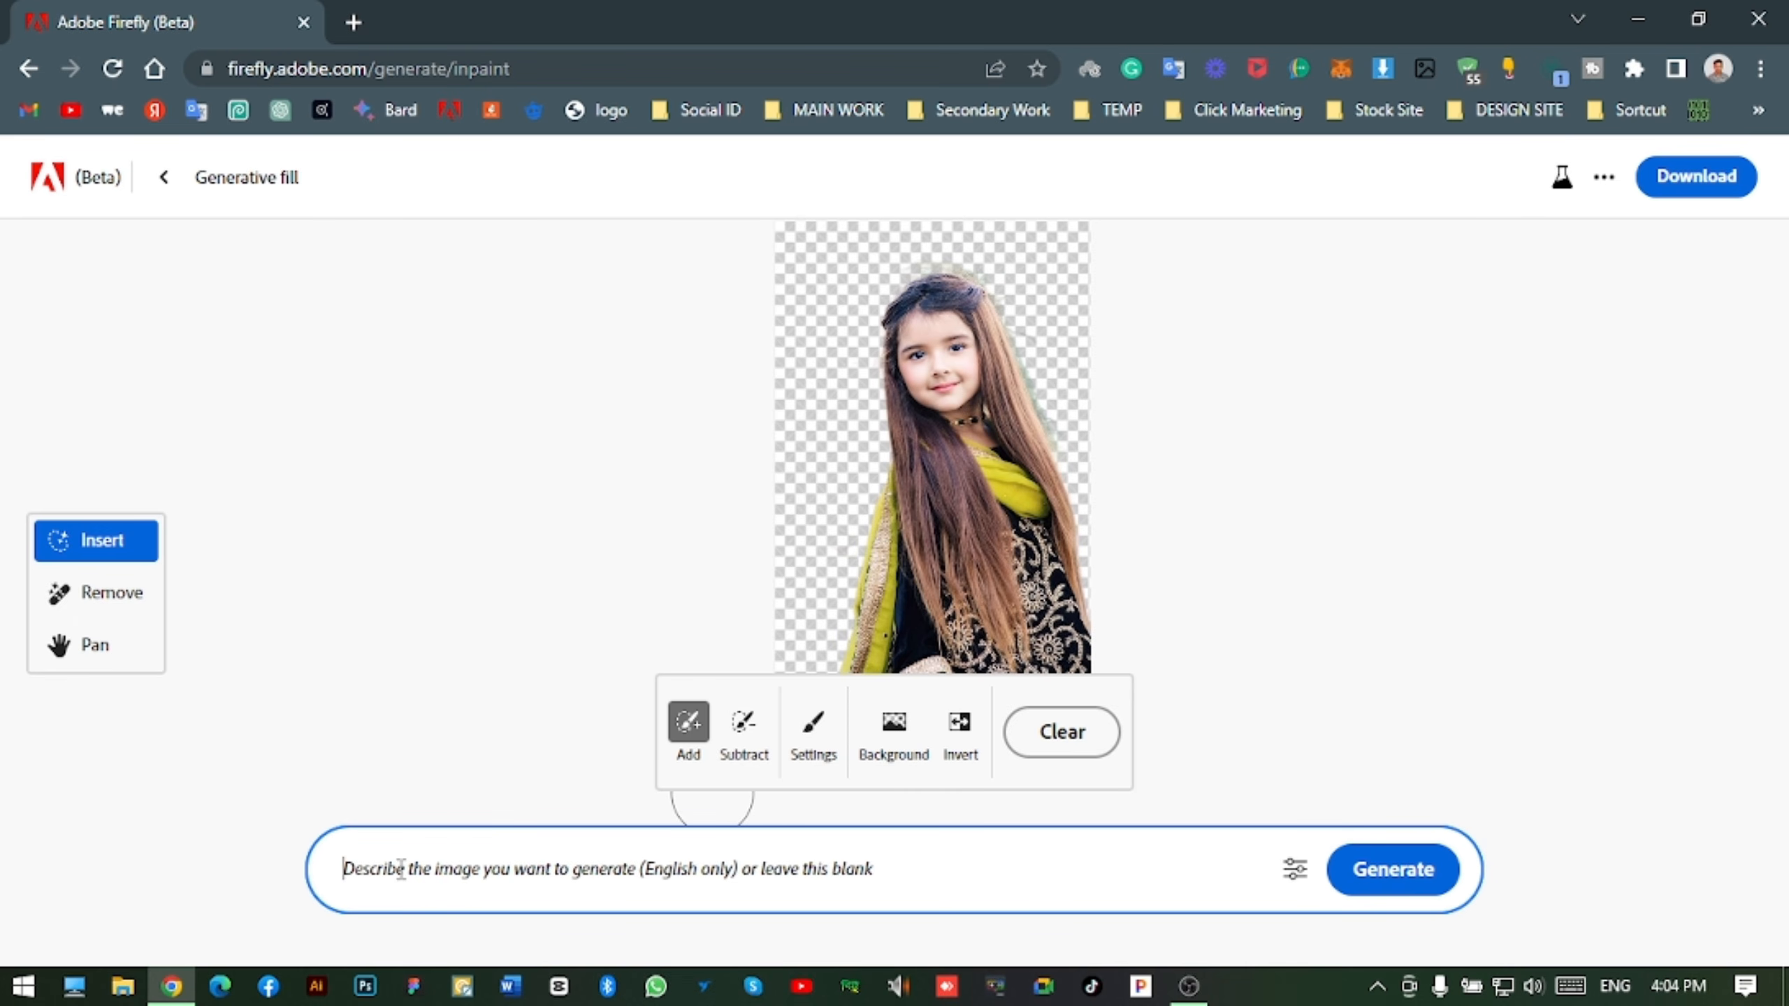
type("Nature")
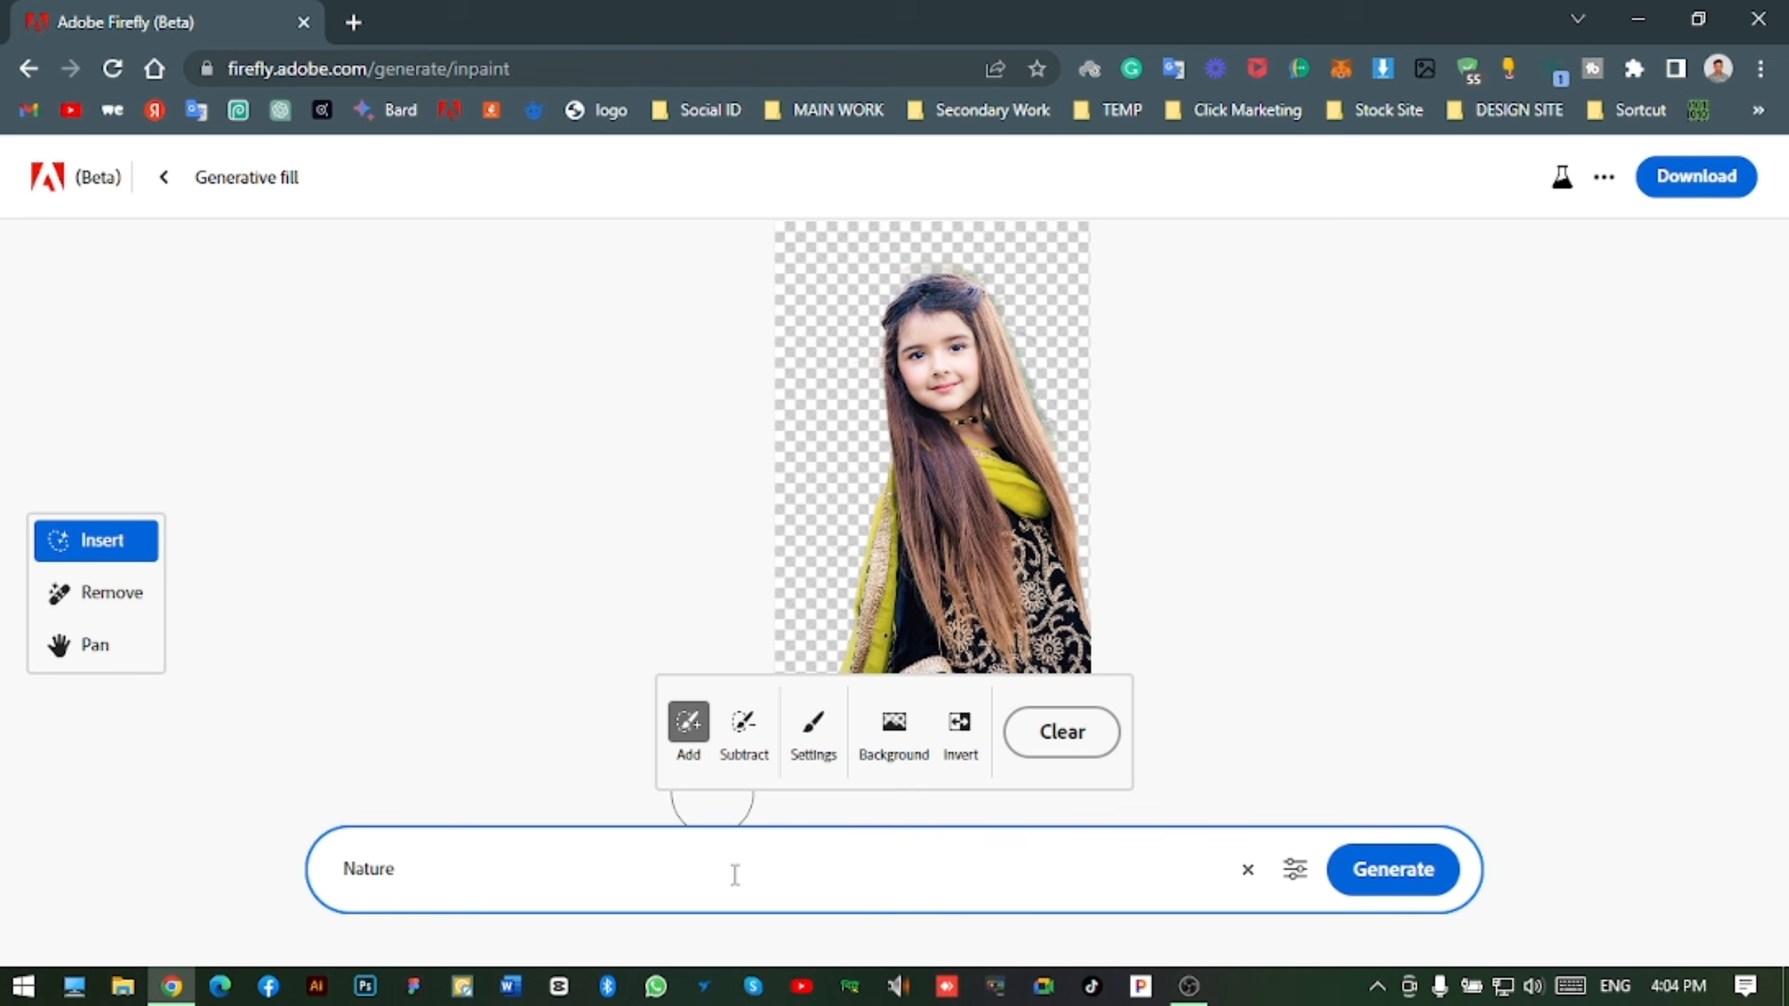
left_click(1412, 876)
left_click(654, 857)
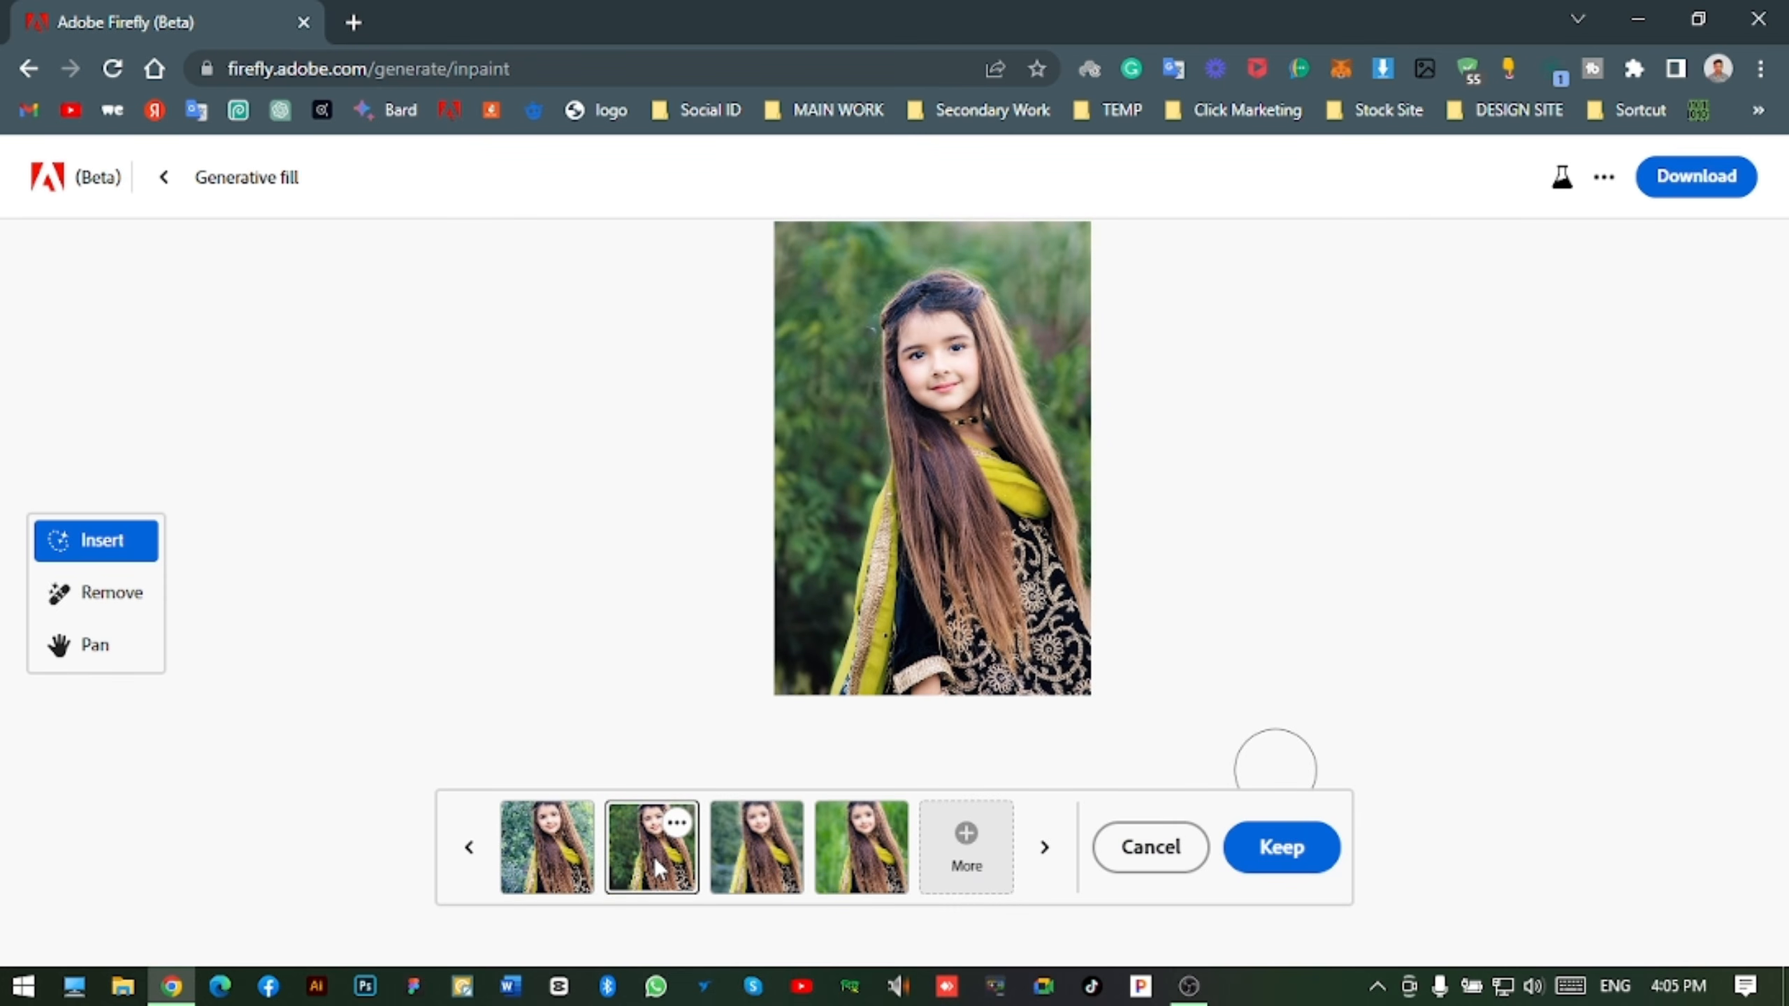
left_click(775, 856)
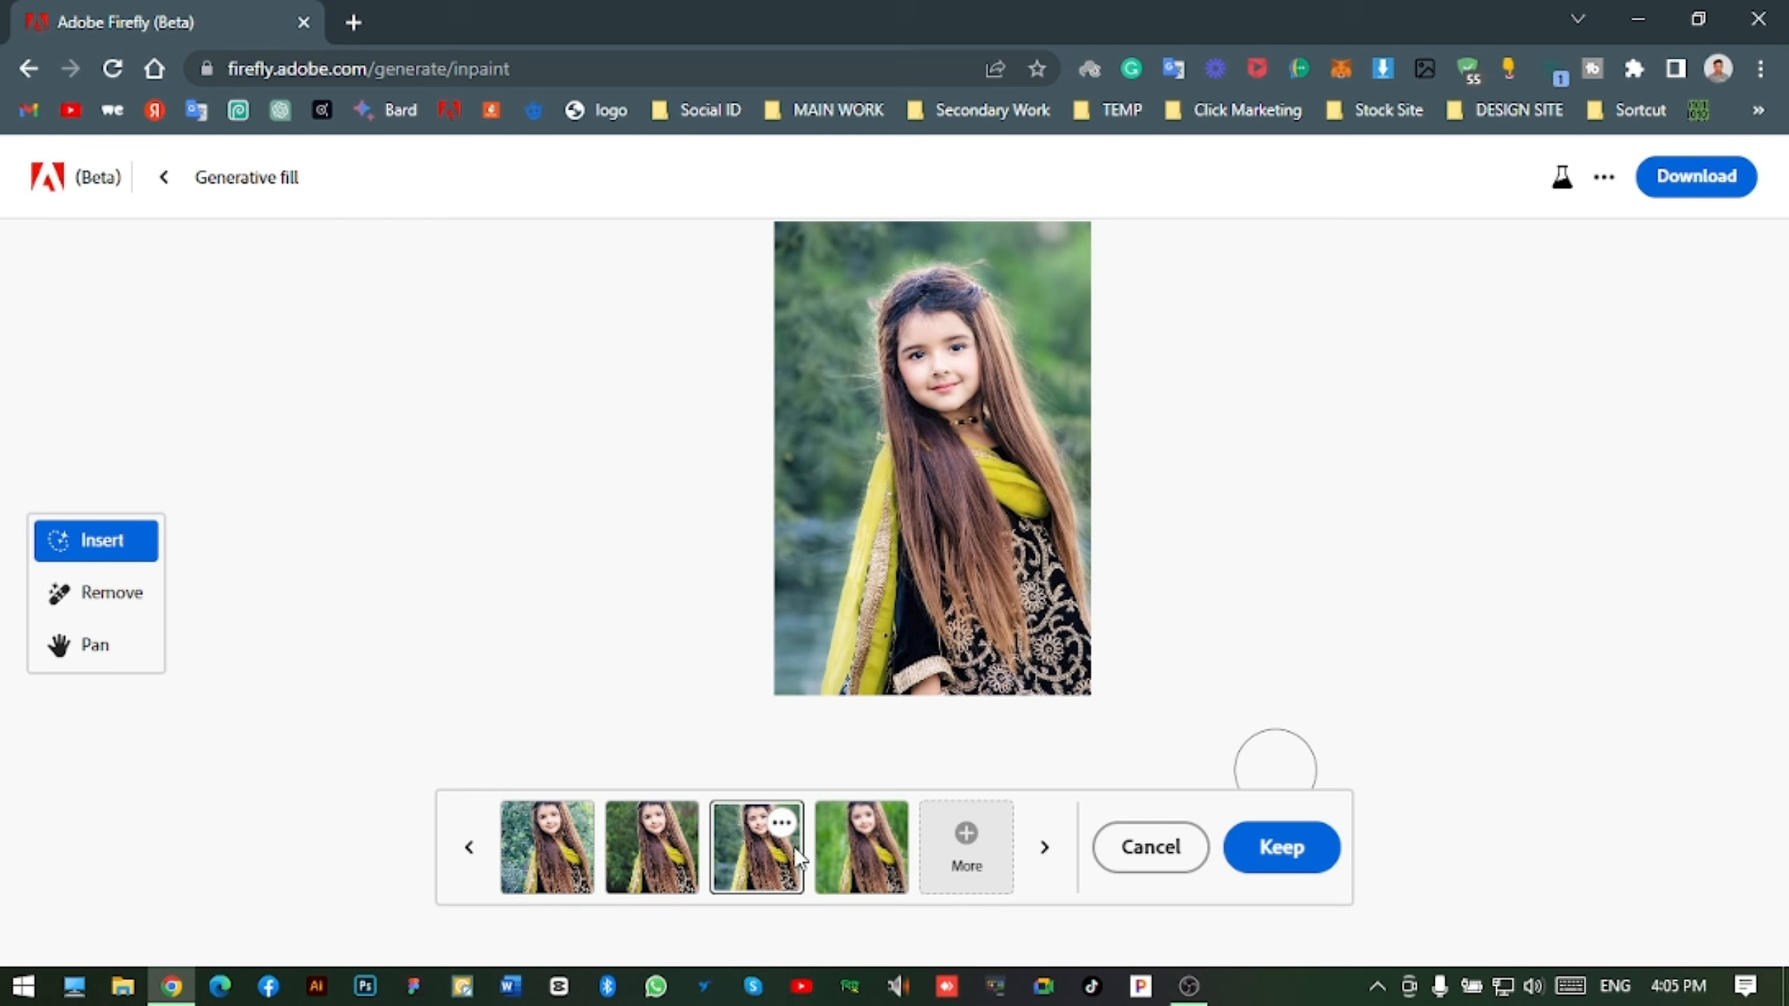
left_click(849, 856)
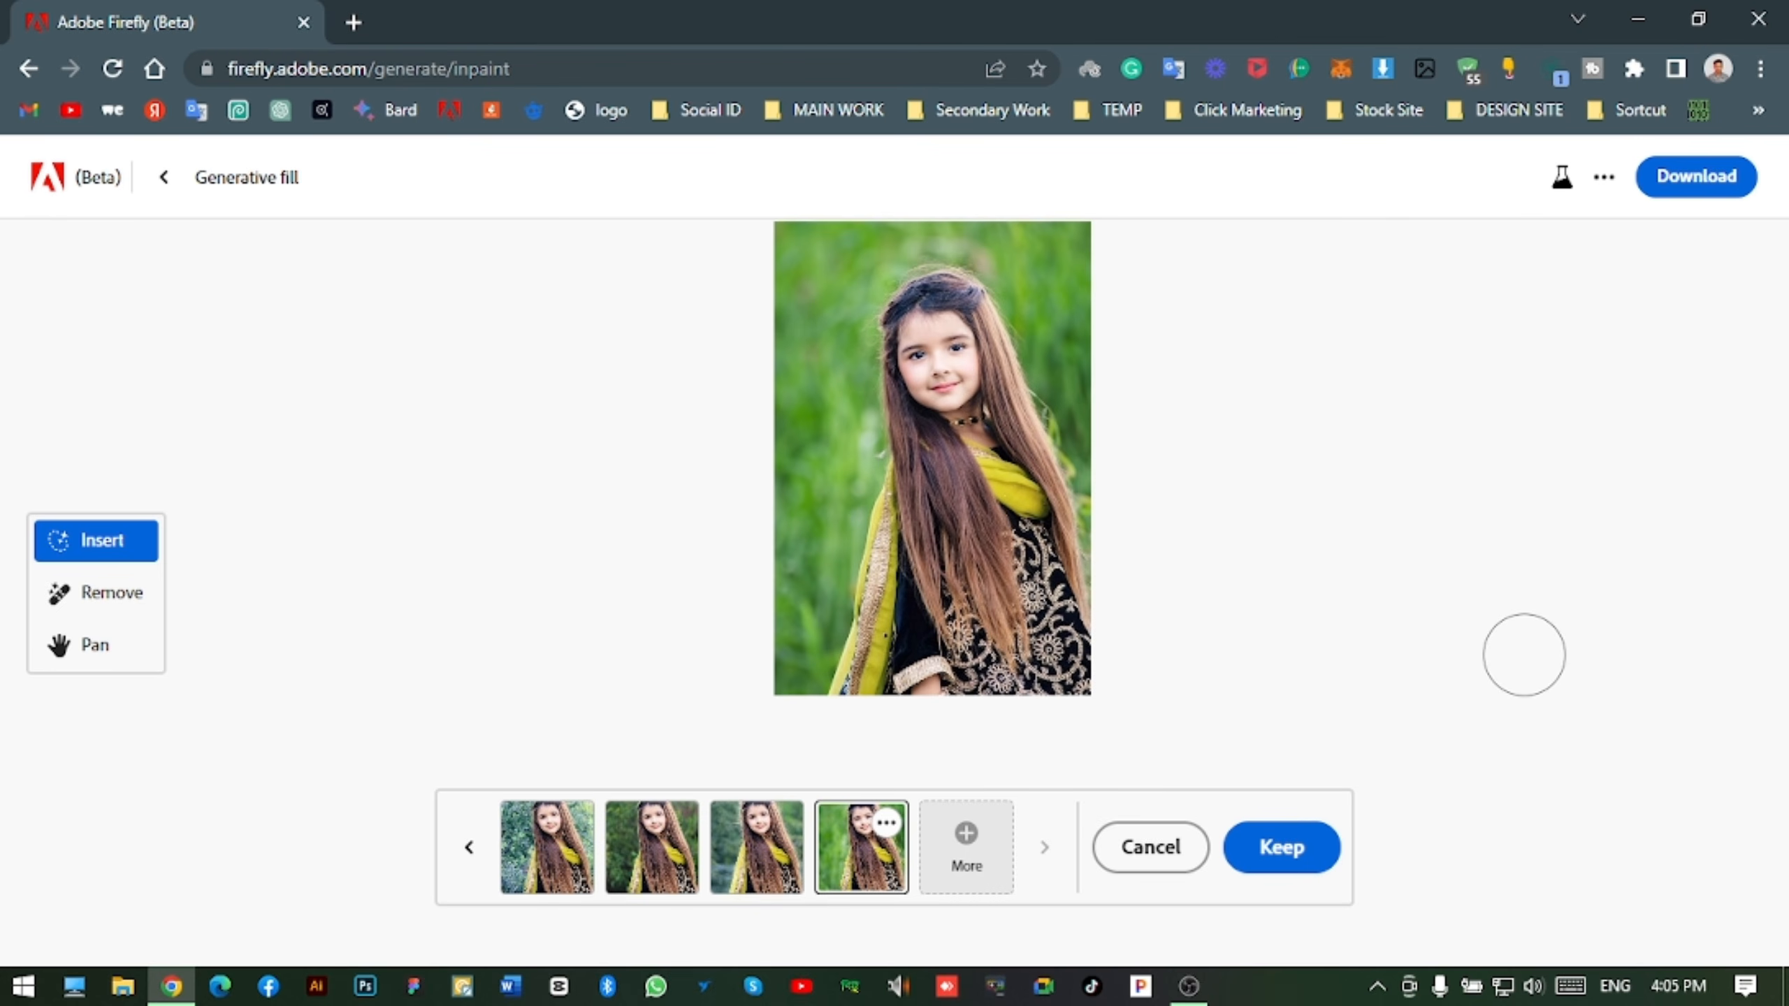
- Brush over the girl's eyes, fill the area with the prompt "Black Sunglass" and select the third variation
scroll(986, 359, "up", 5)
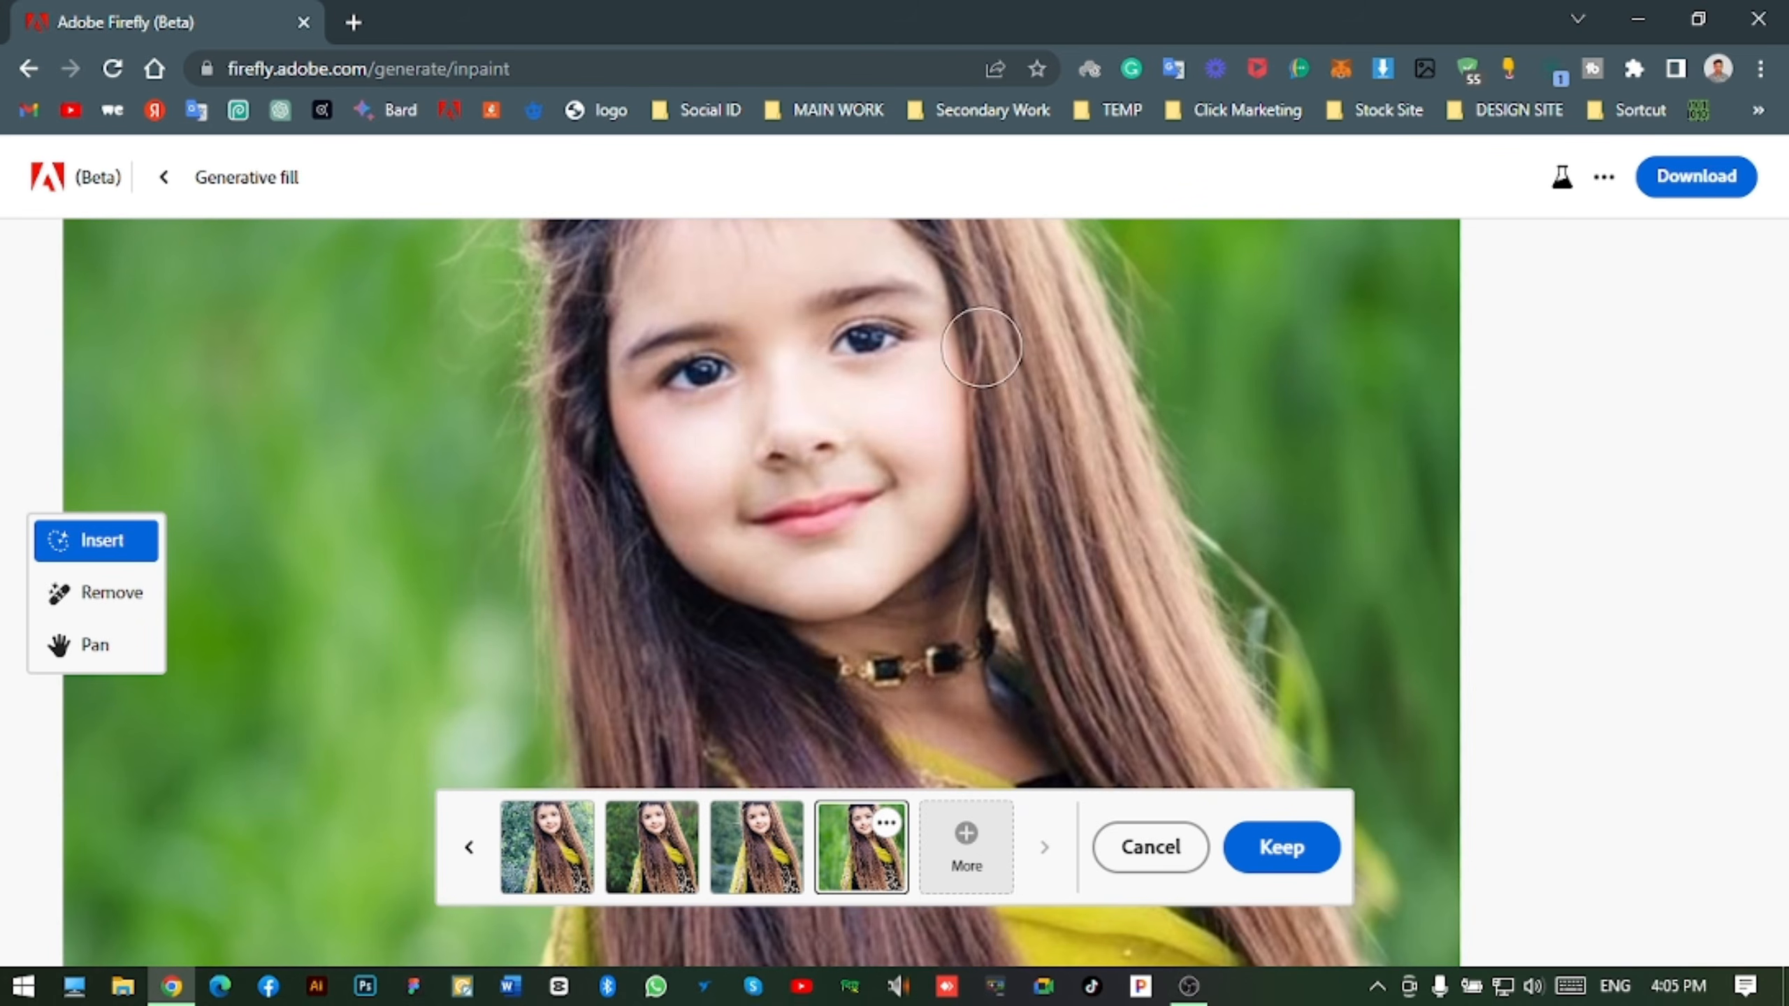
key("space")
left_click_drag(918, 420, 1038, 608)
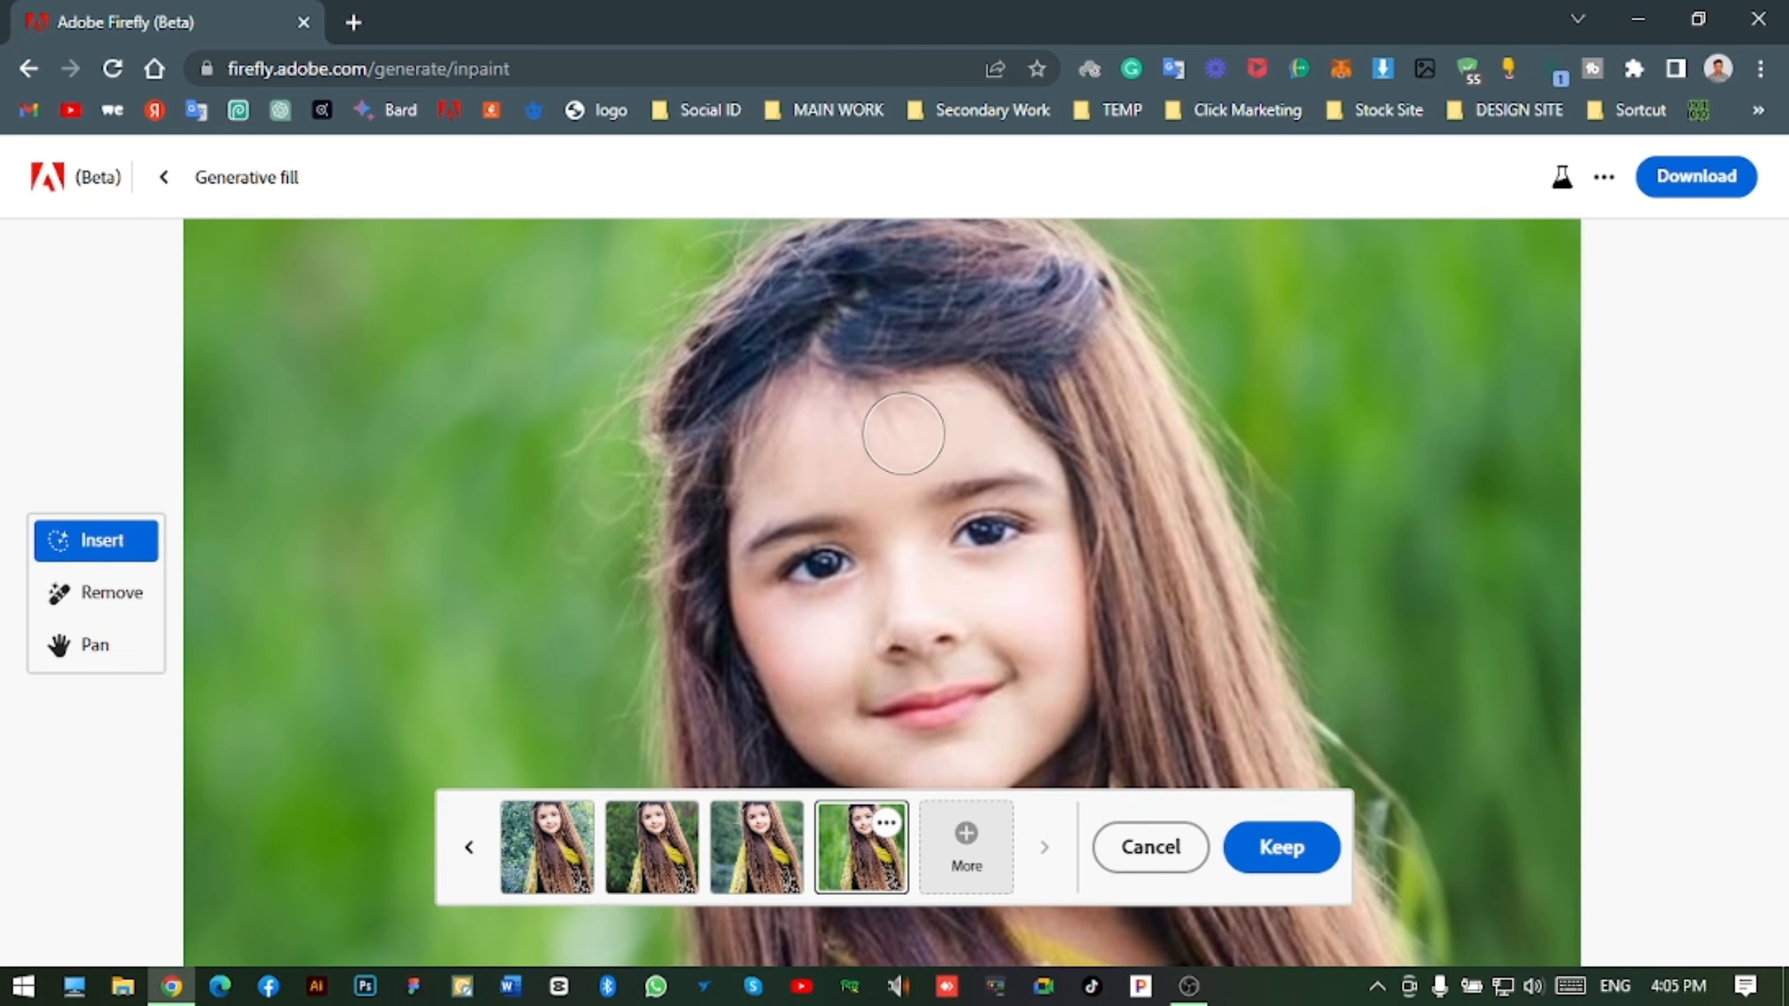
mouse_move(1043, 493)
left_mouse_down()
mouse_move(758, 566)
mouse_move(902, 557)
mouse_move(1049, 522)
mouse_move(753, 555)
left_mouse_up()
left_click(829, 869)
type("Black Sunglass")
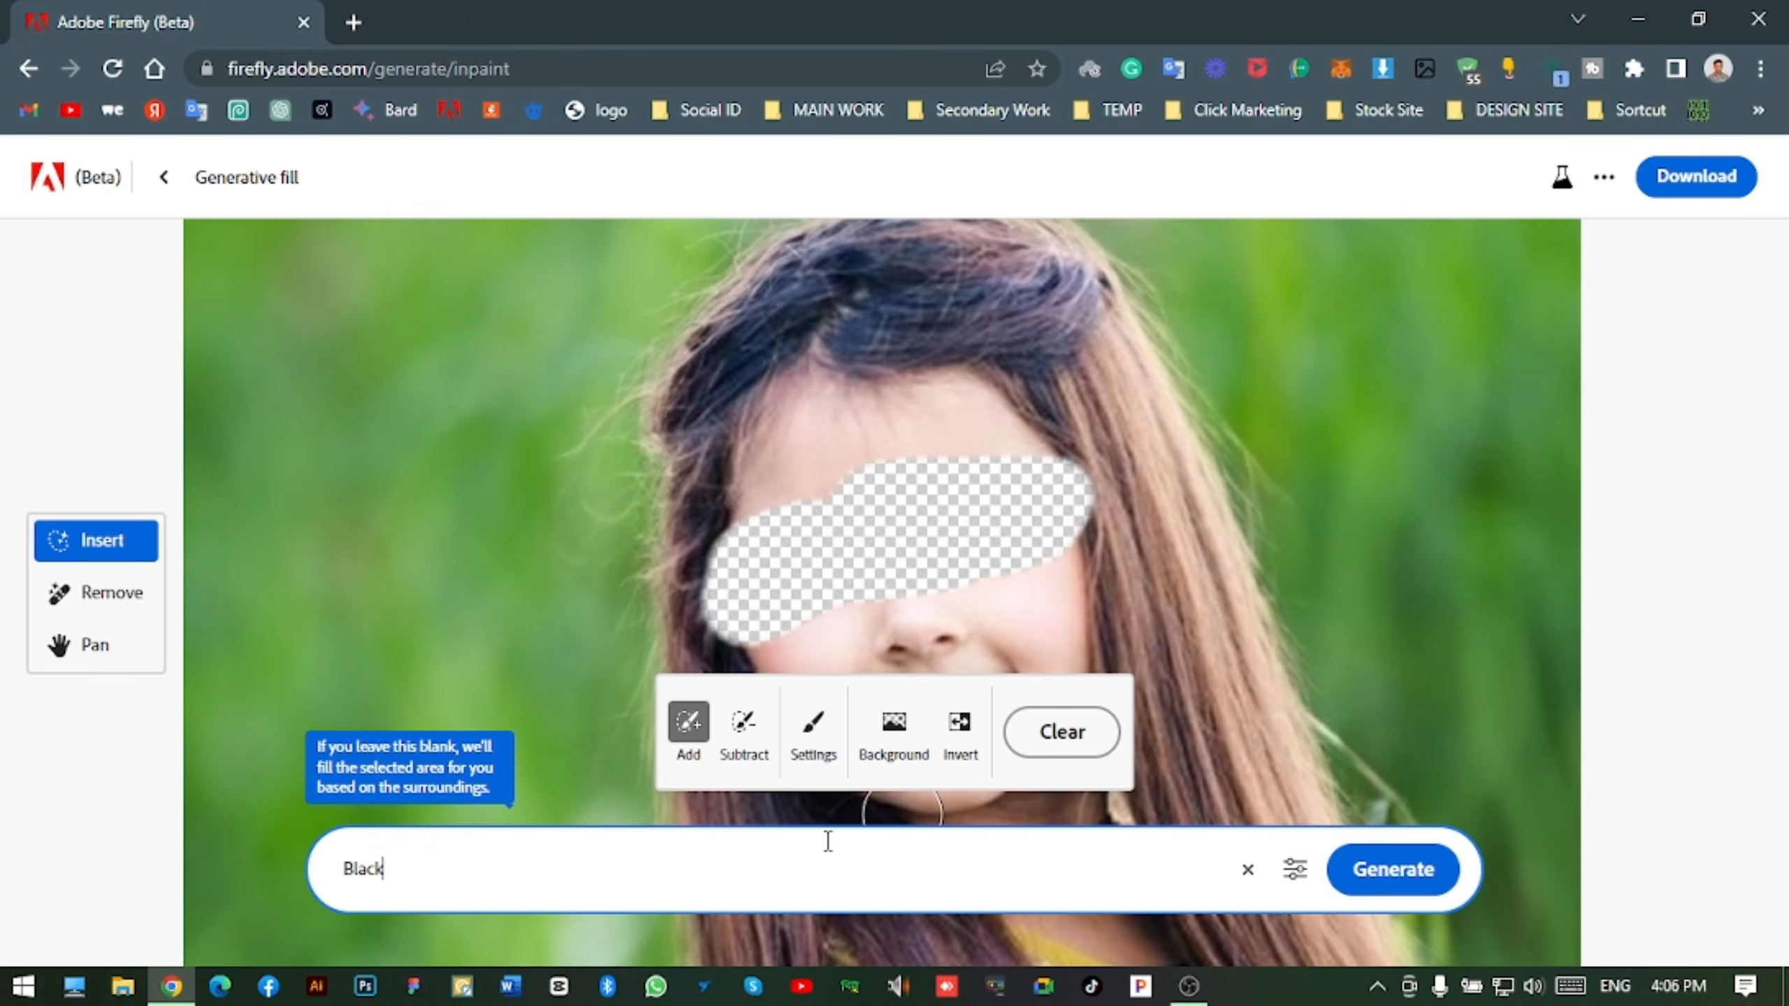
left_click(1363, 890)
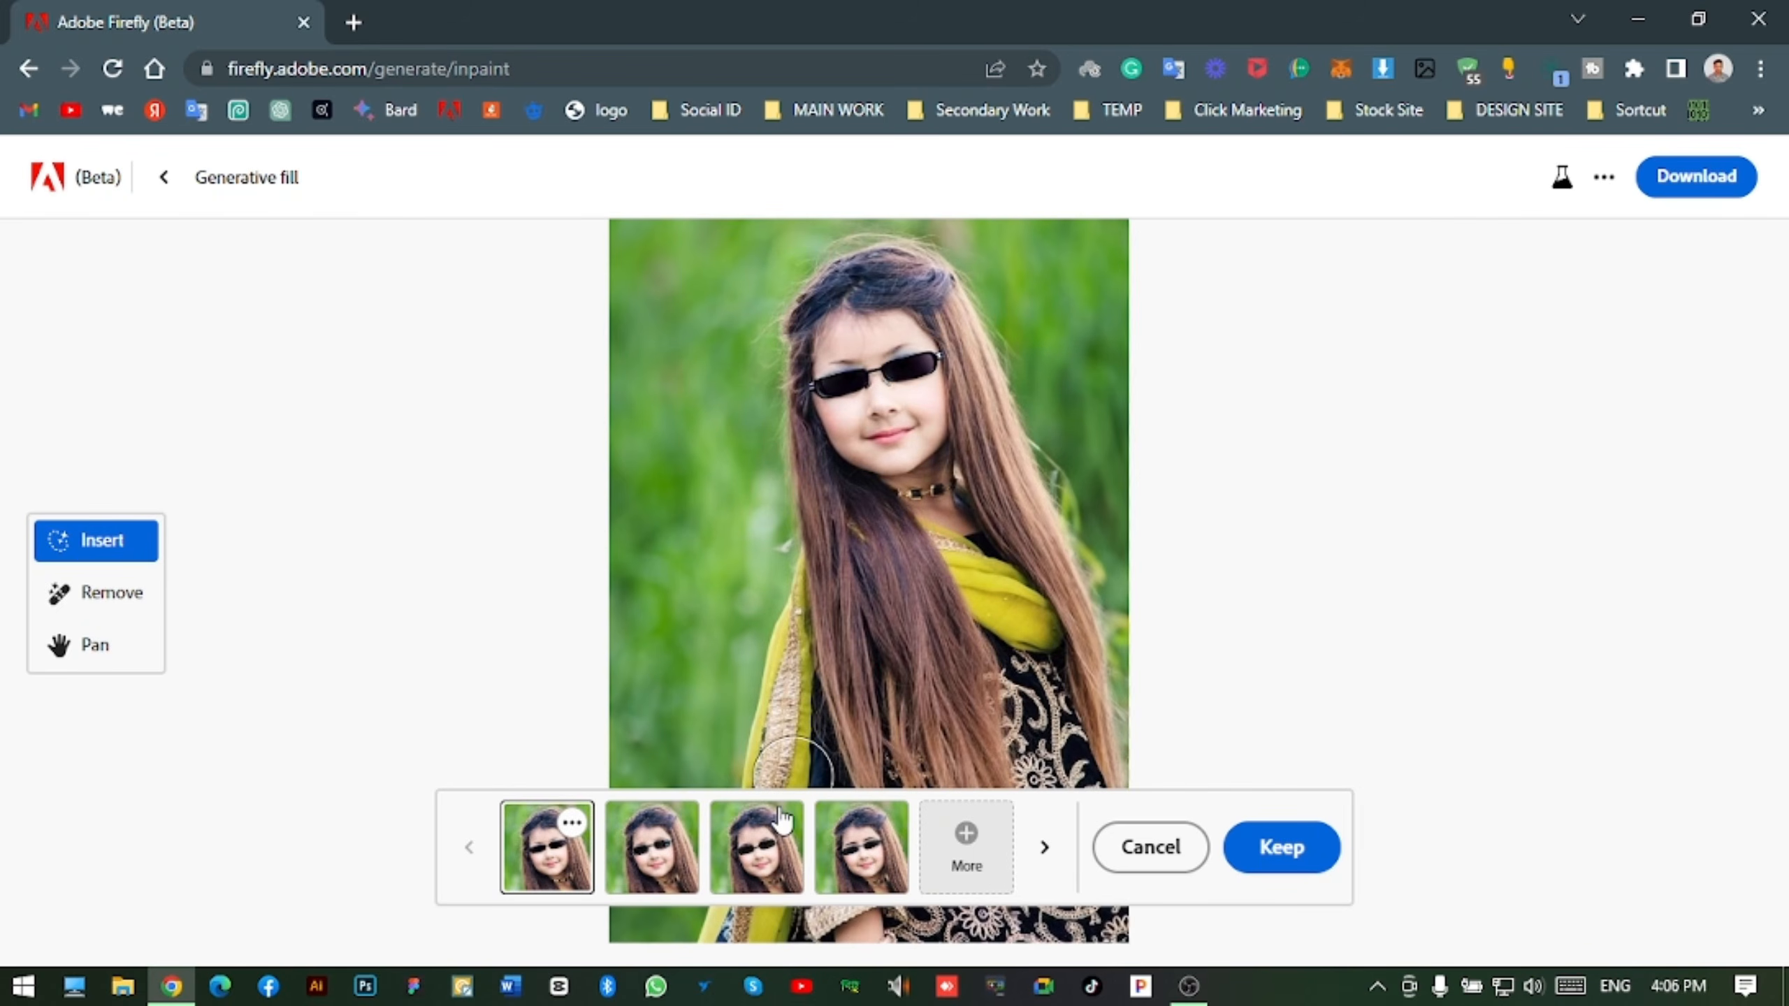
left_click(757, 849)
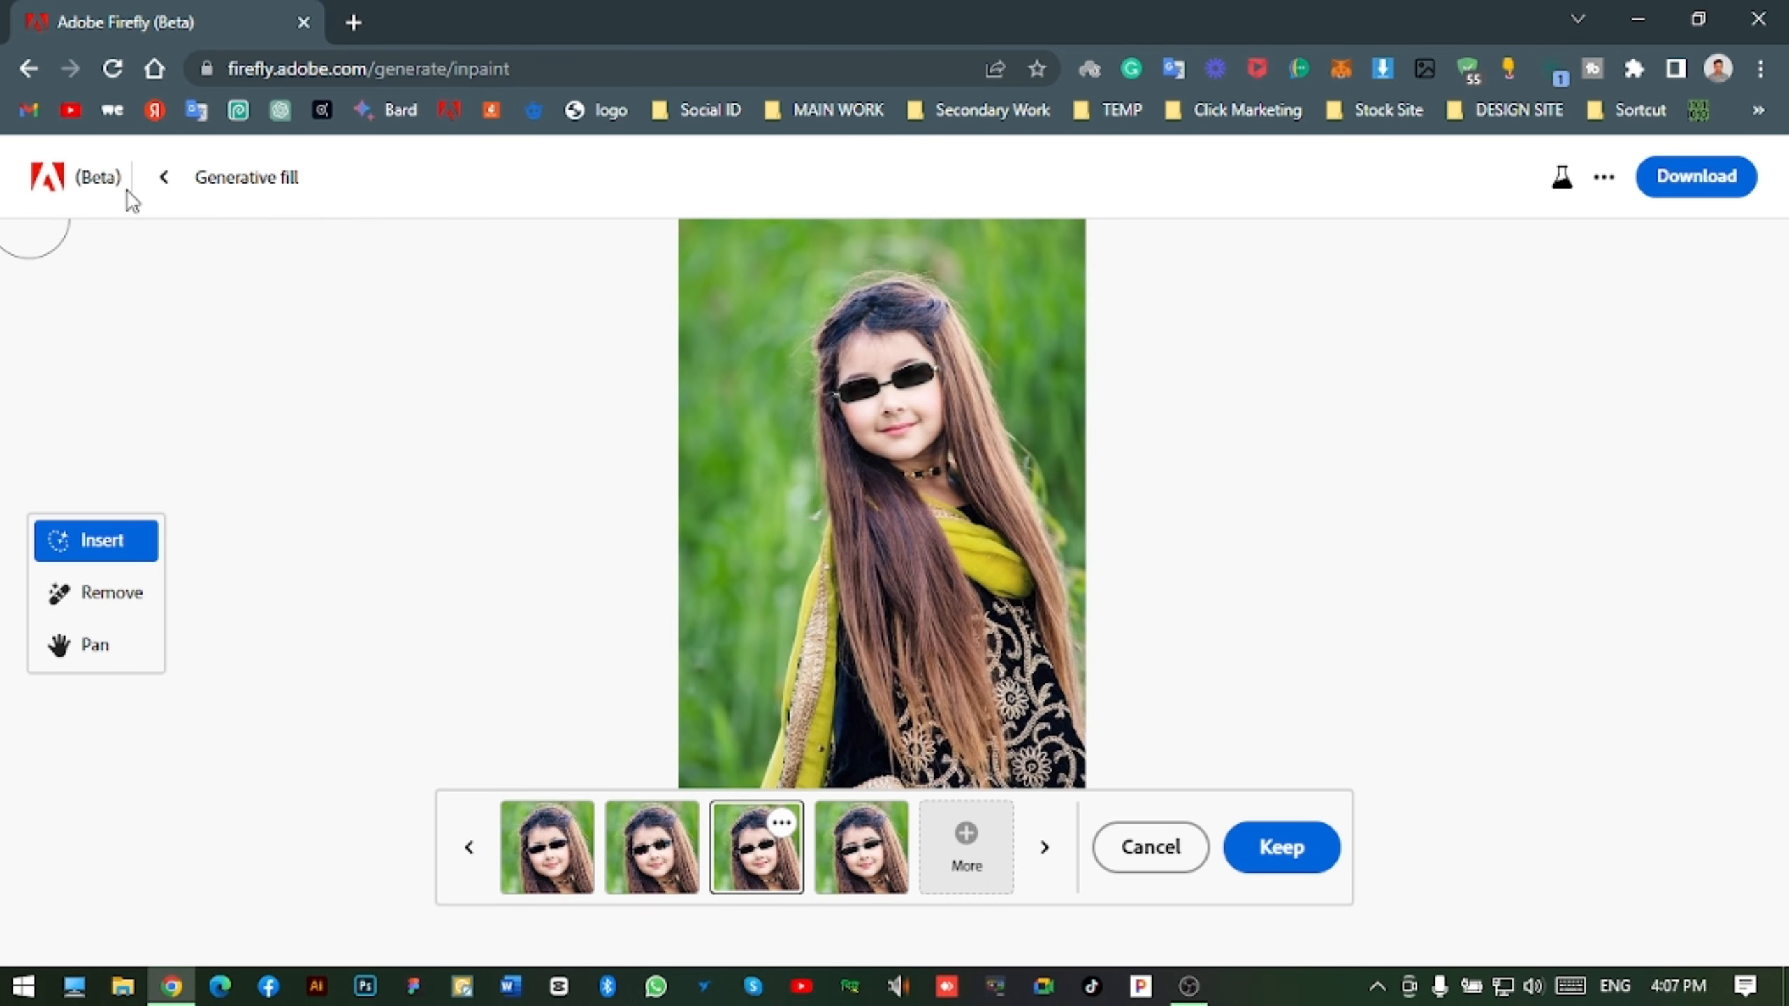
- Switch to Text effects and generate the text "Get it" with the effect prompt "Flower"
left_click(163, 177)
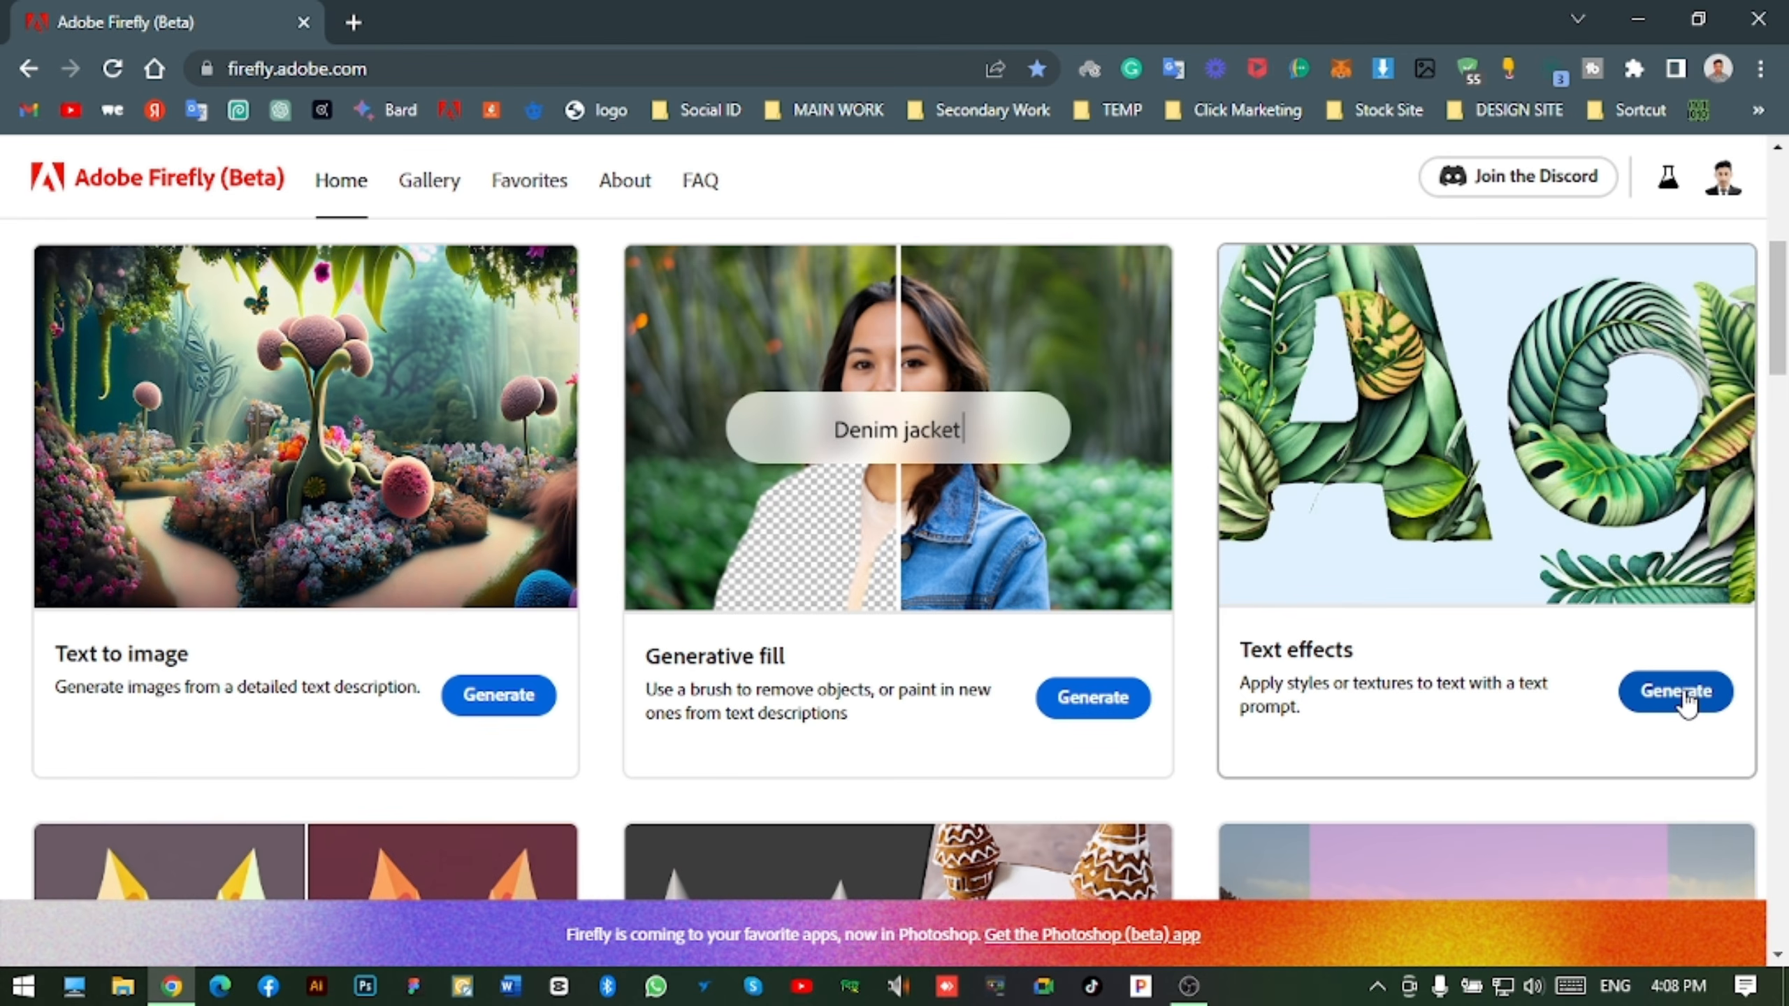
left_click(1686, 695)
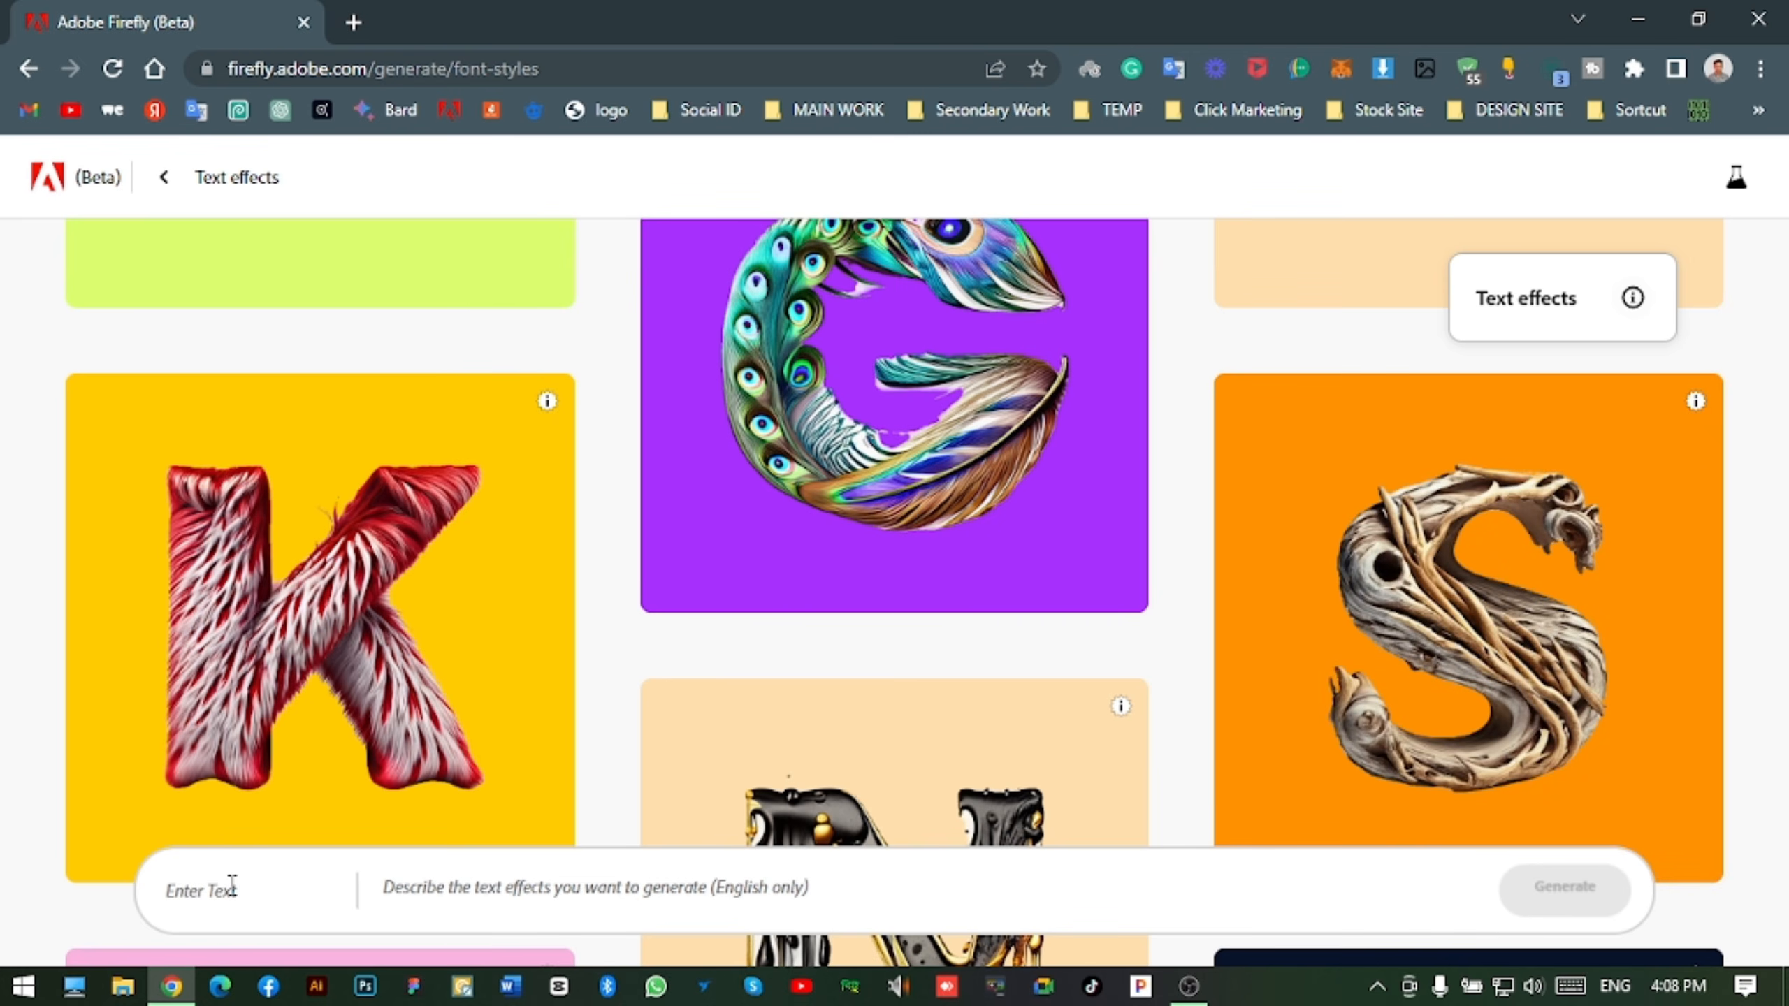
left_click(233, 889)
type("Get it")
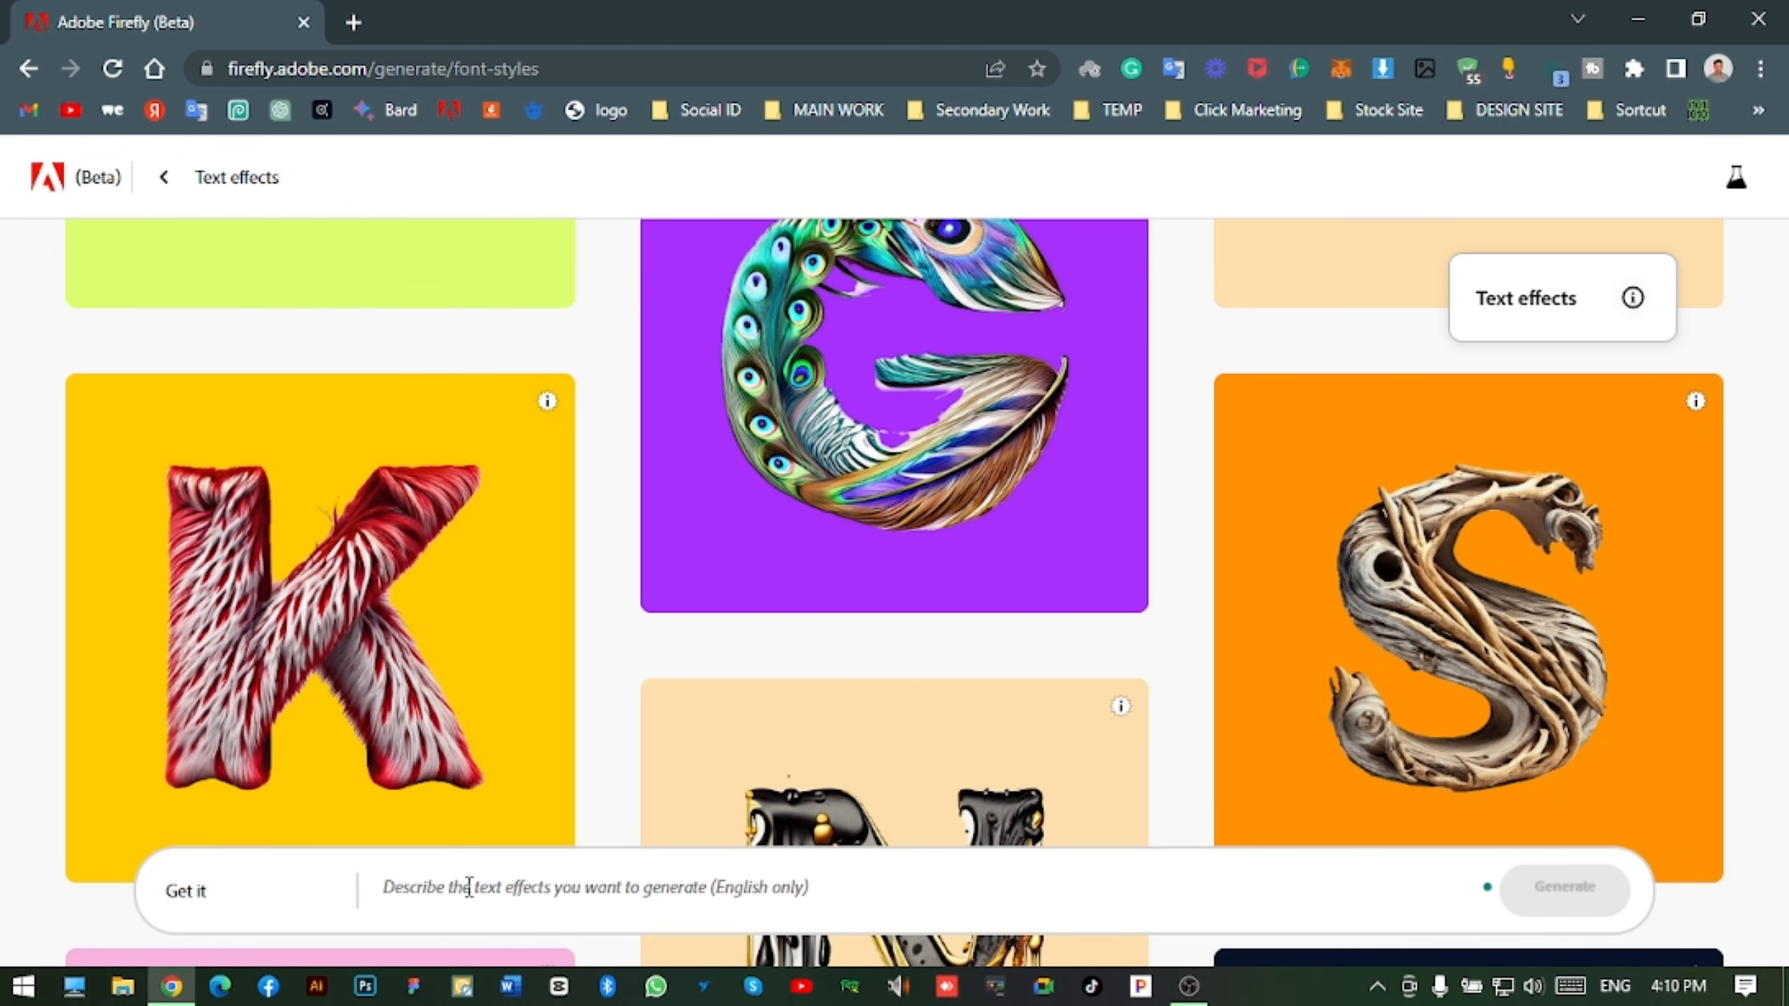
left_click(539, 881)
type("Flower")
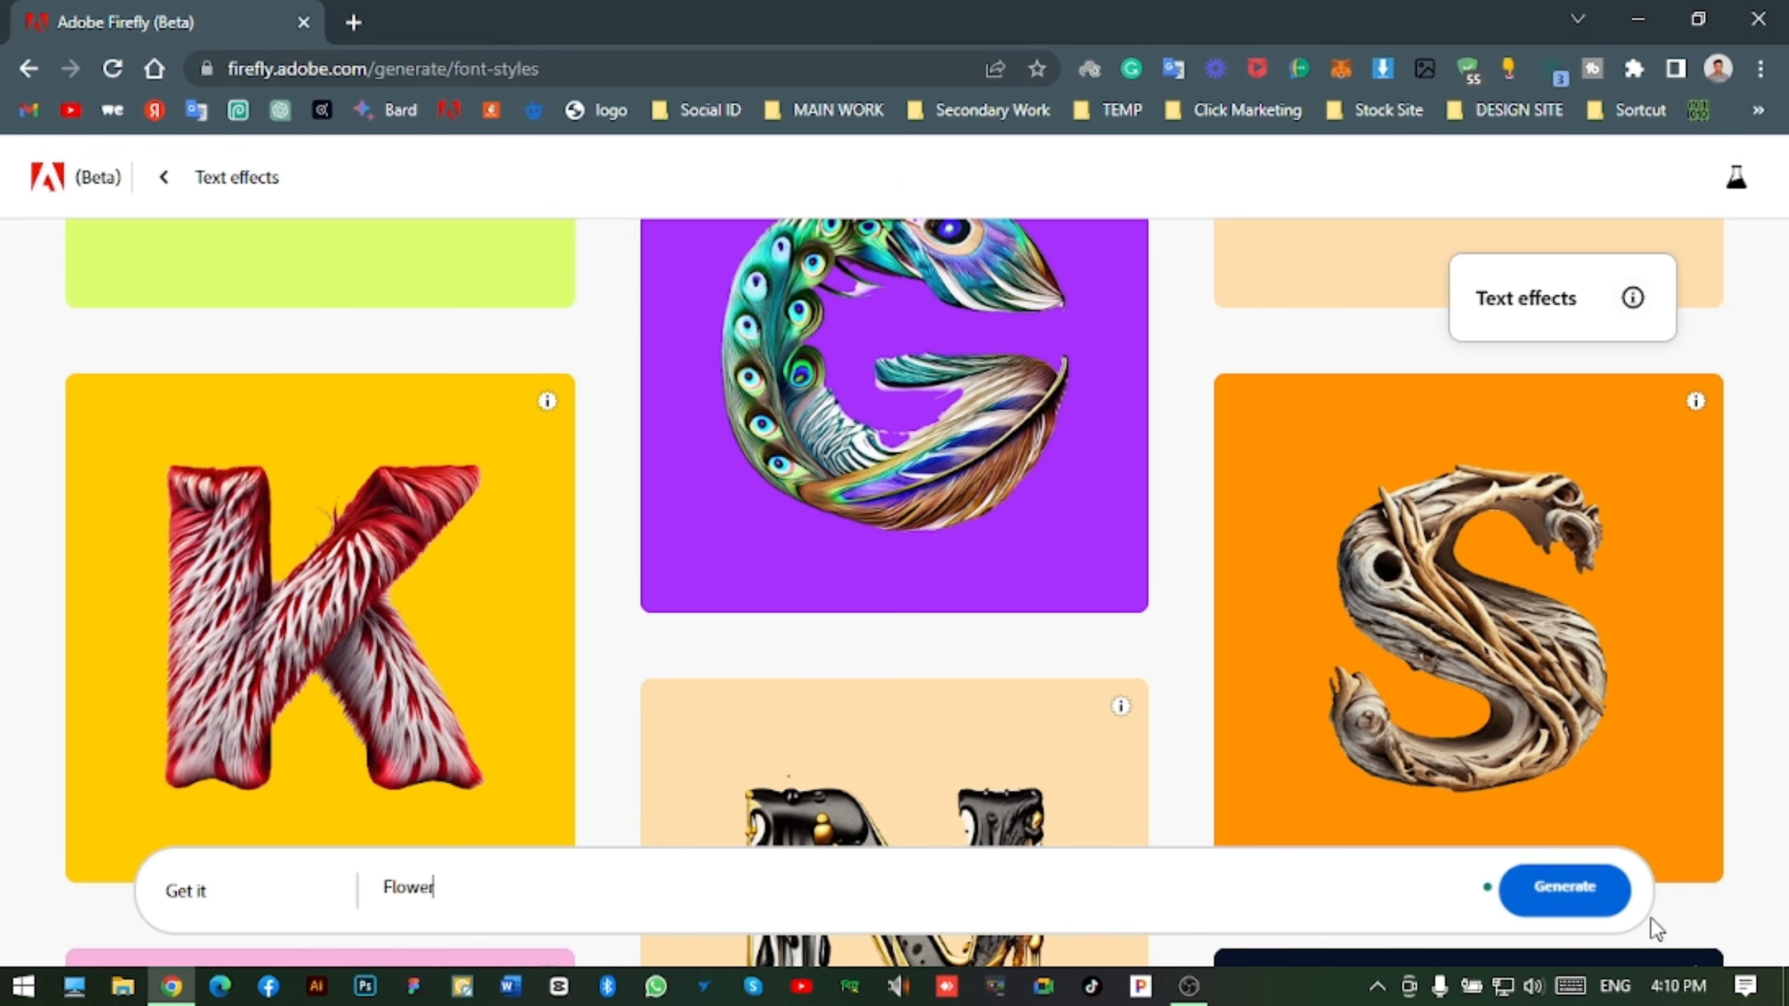
left_click(1568, 915)
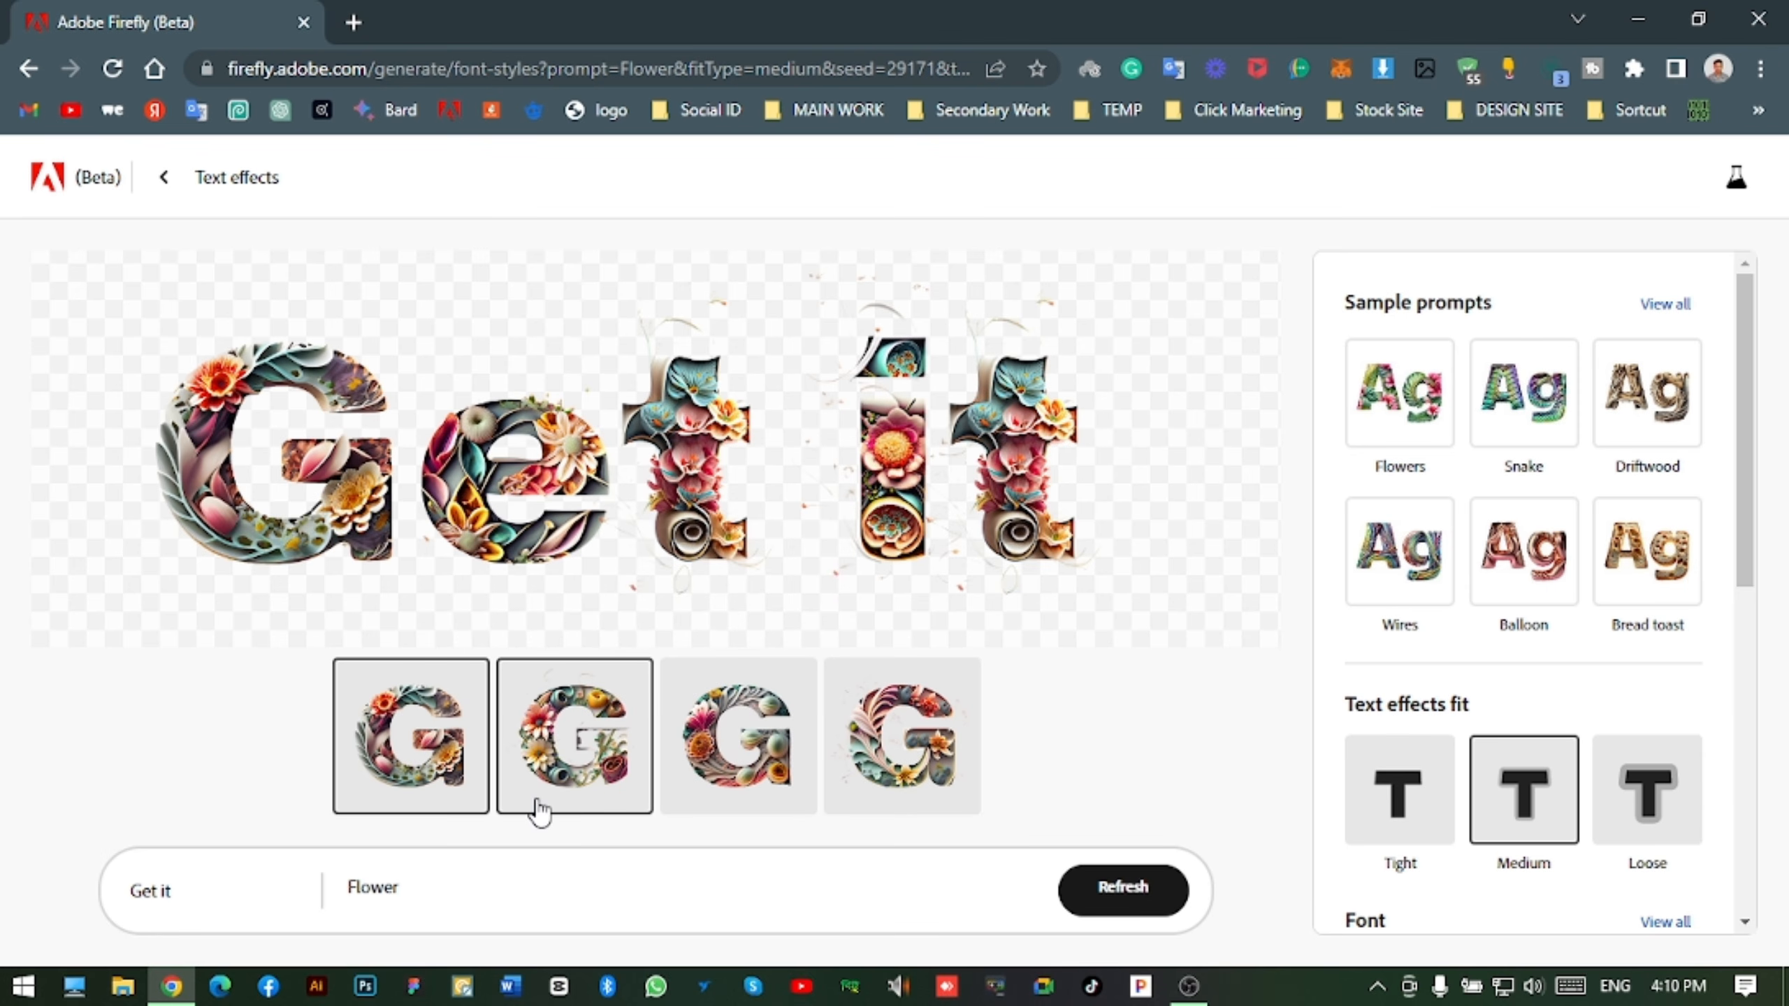
- Preview the second and fourth flower variations of the lettering, and regenerate it with the effect prompt "Tiger"
left_click(584, 753)
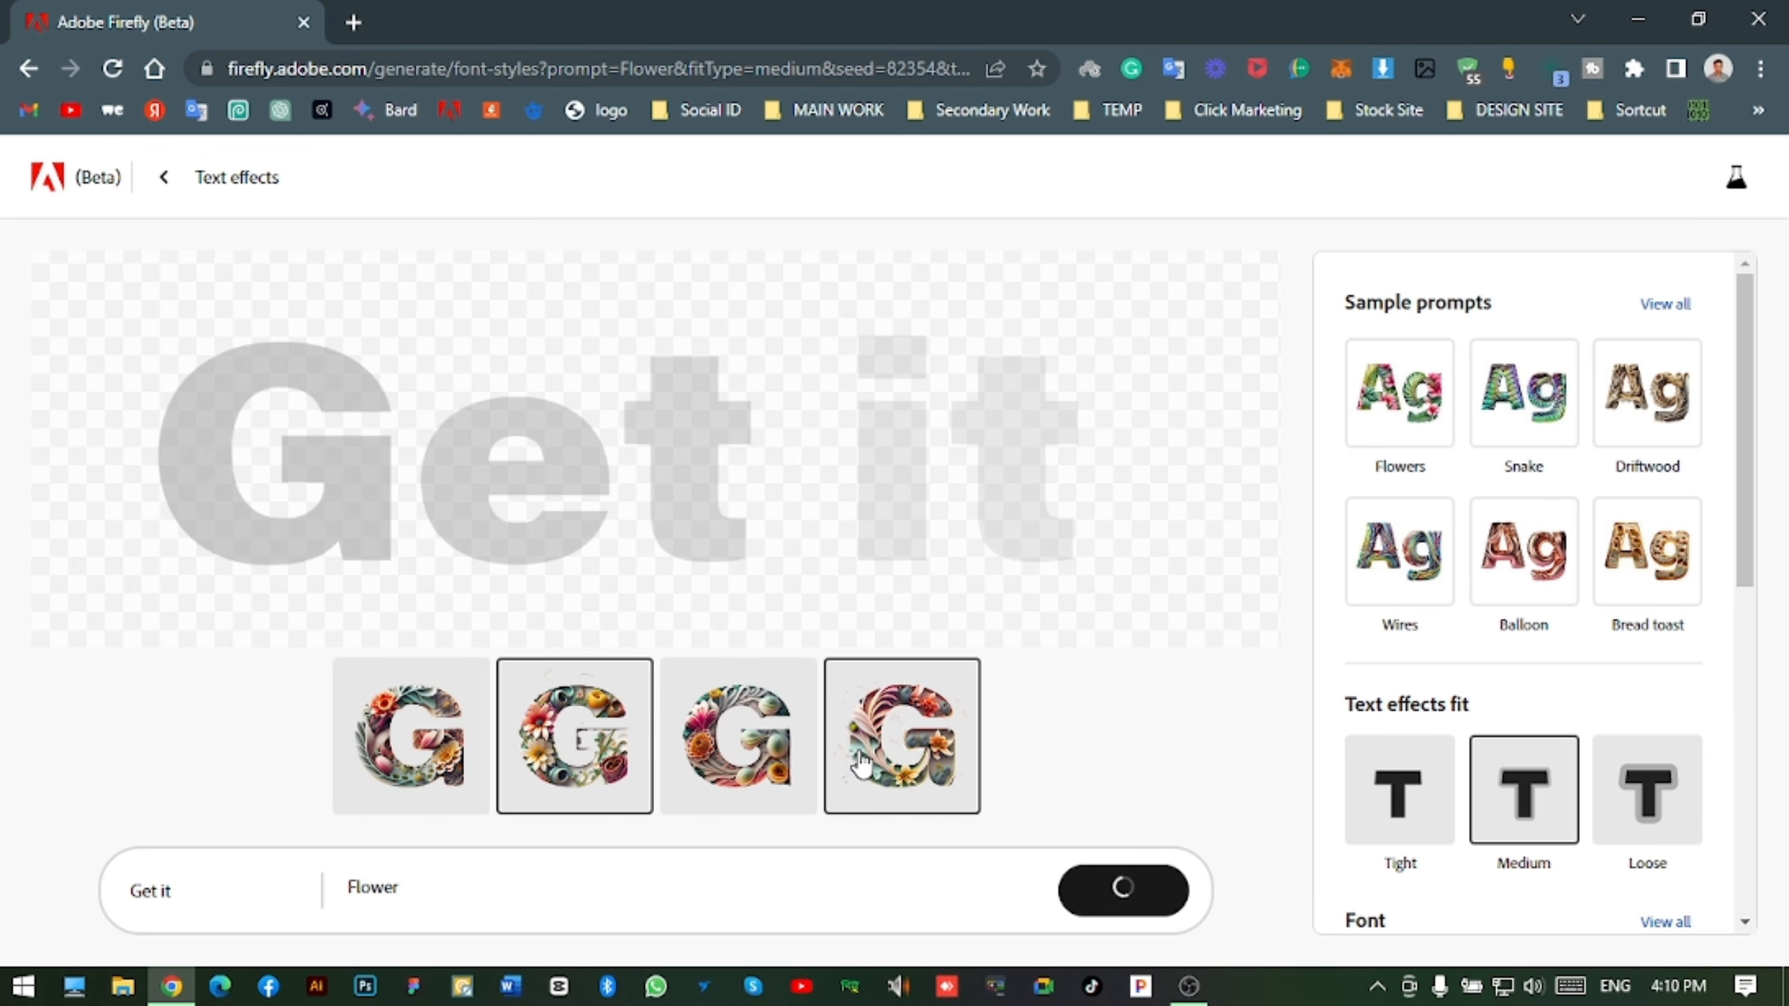
left_click(861, 763)
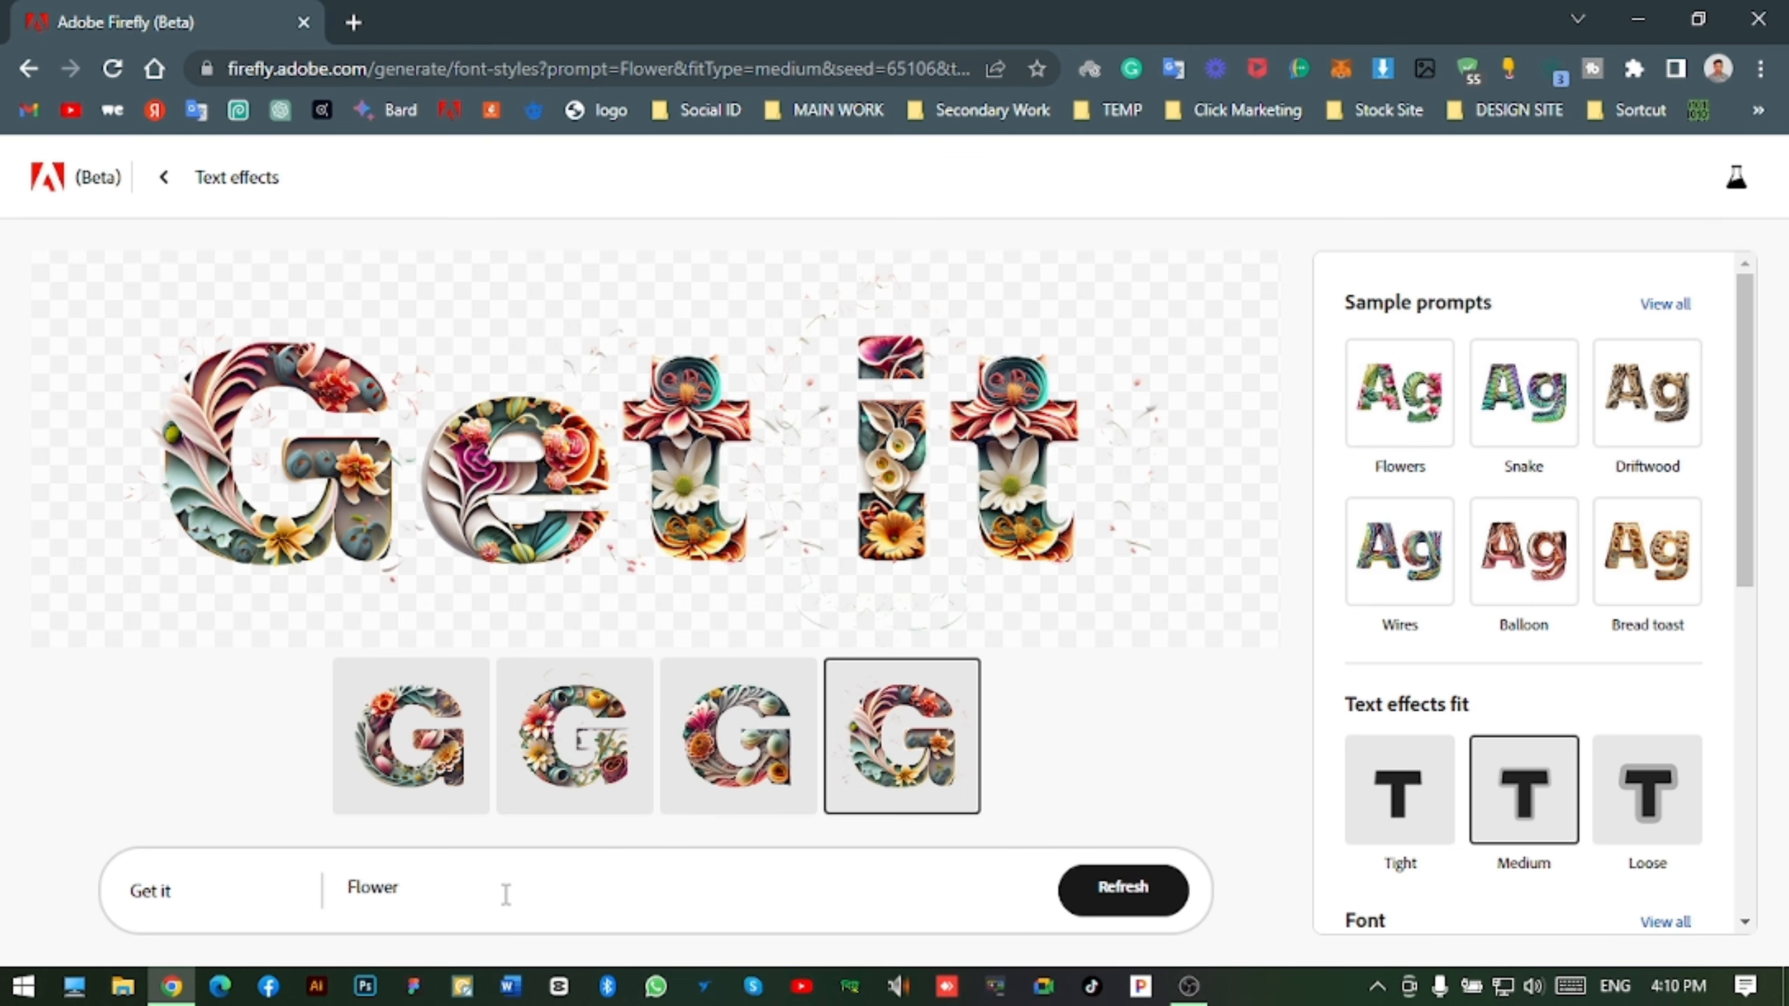
left_click_drag(552, 889, 332, 905)
type("Tiger")
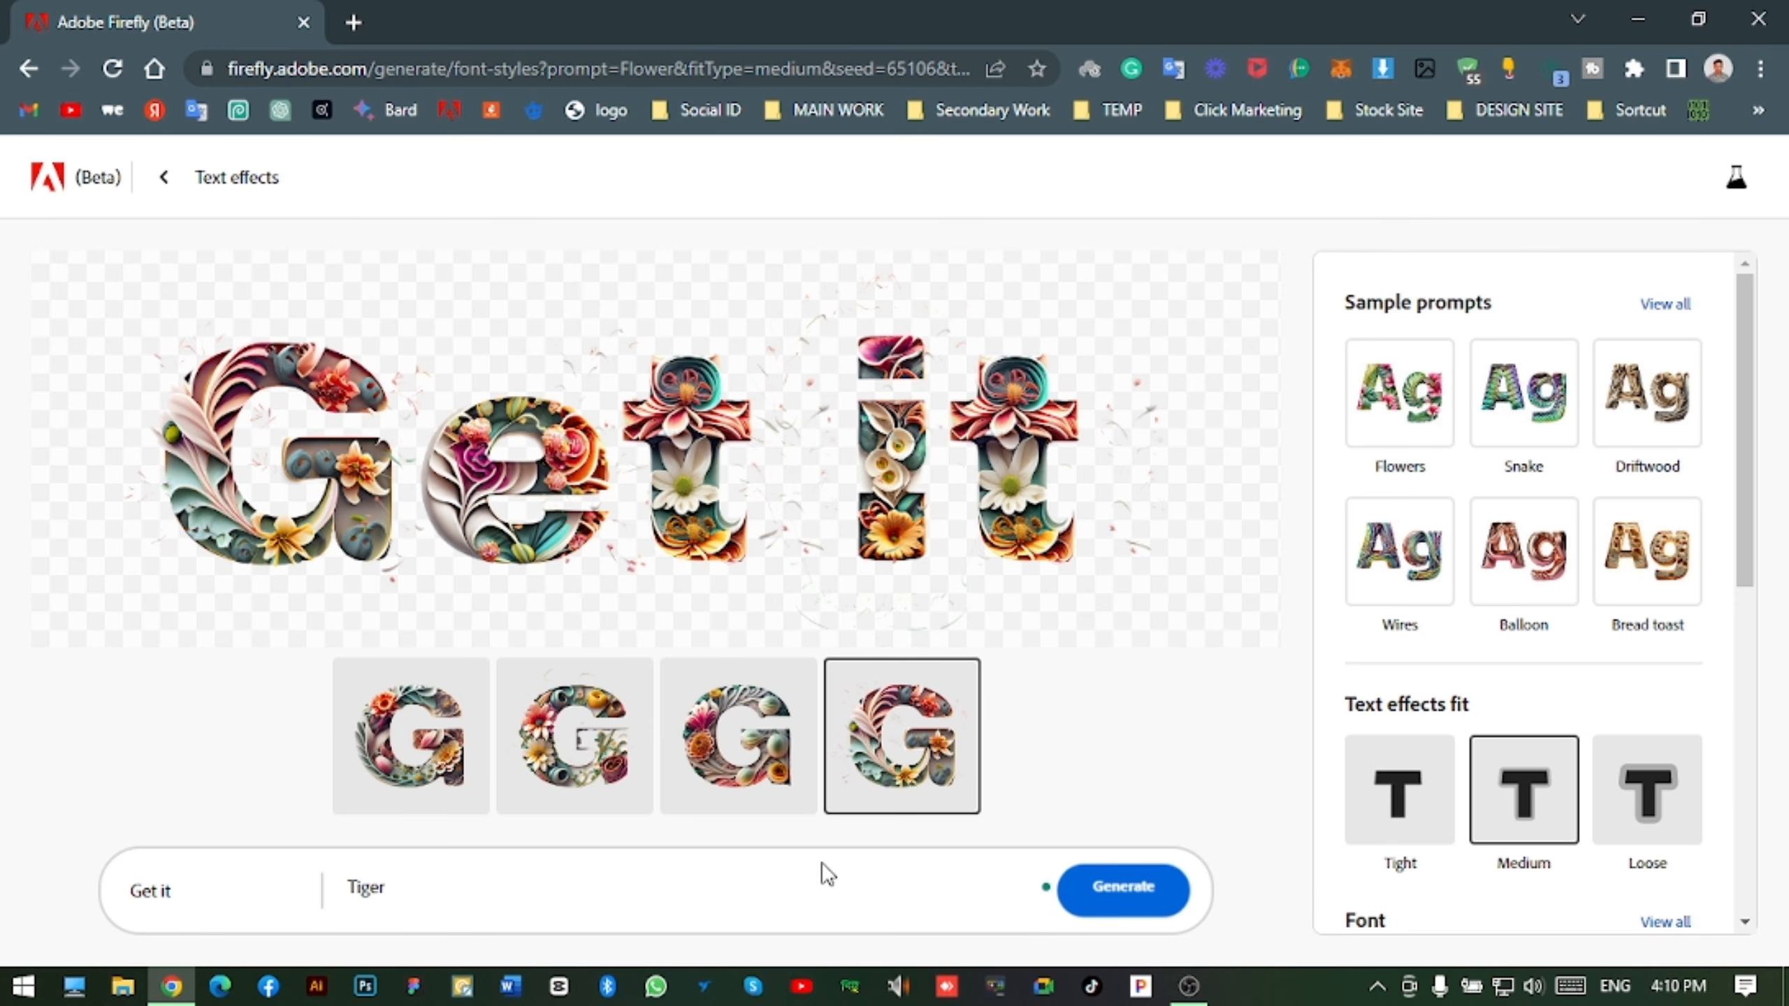
left_click(1128, 890)
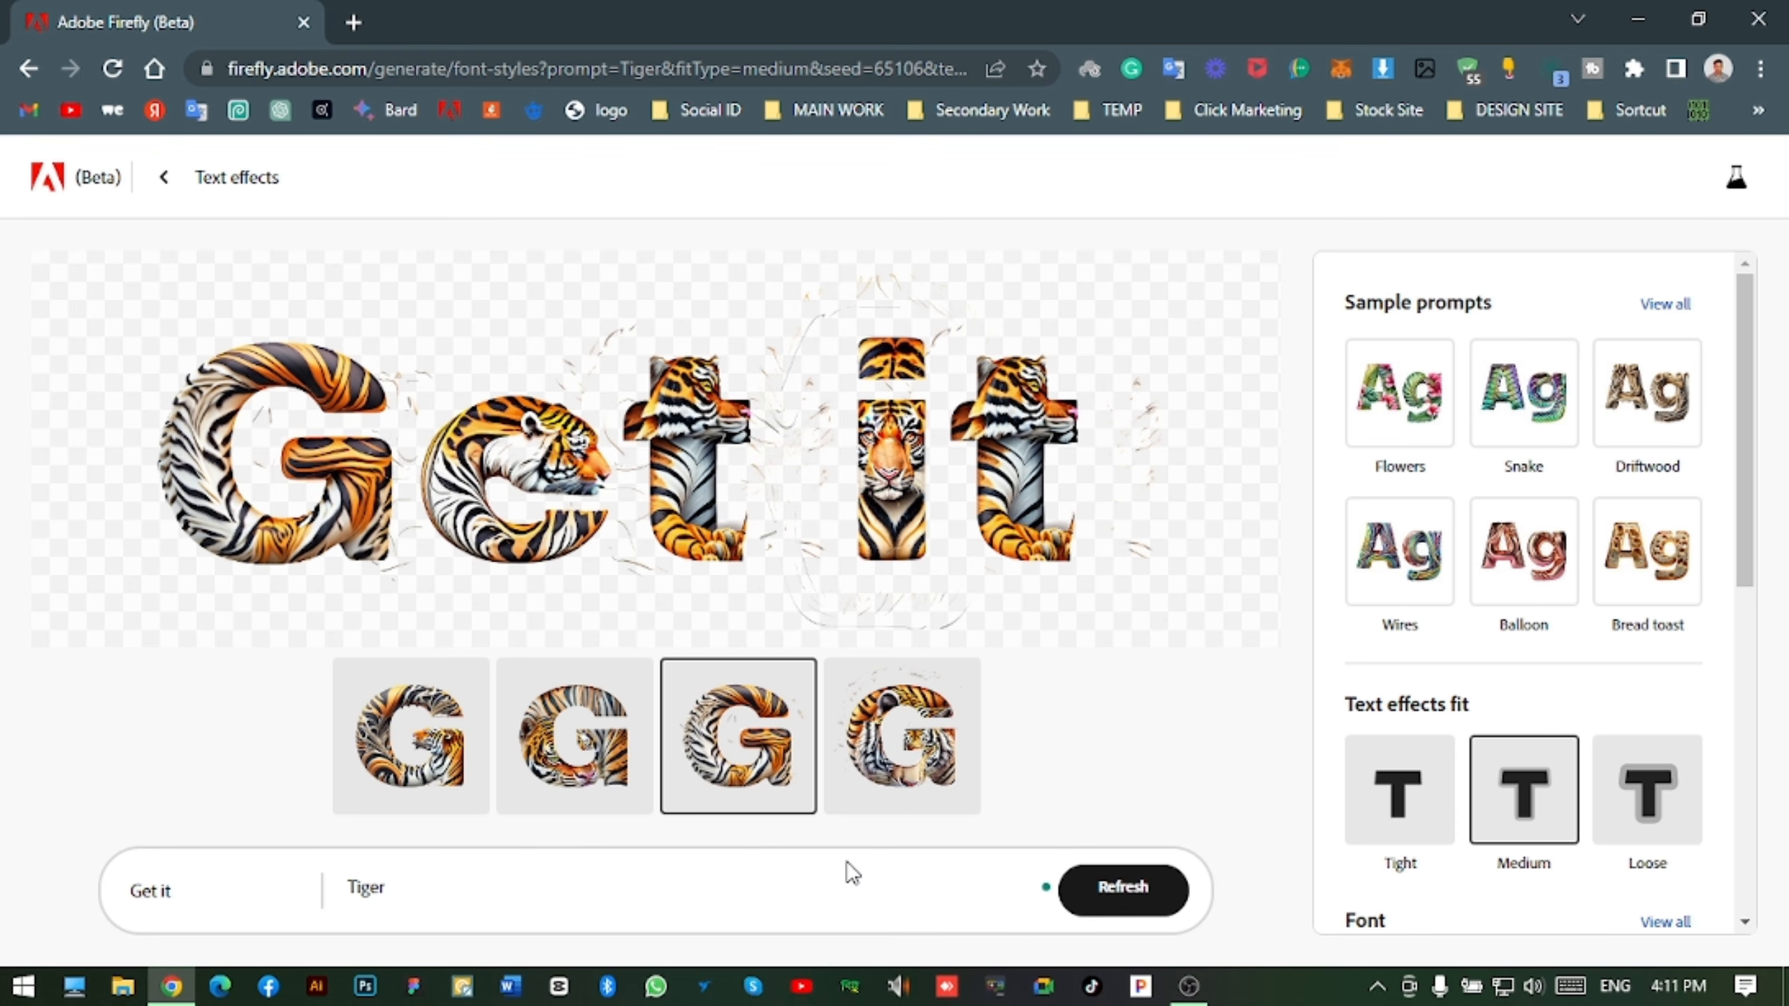
- Regenerate the lettering with the effect prompt "Gold Pain with BLack Paint" and select the first variation
double_click(365, 887)
type("Gold Pain with BLack Paint")
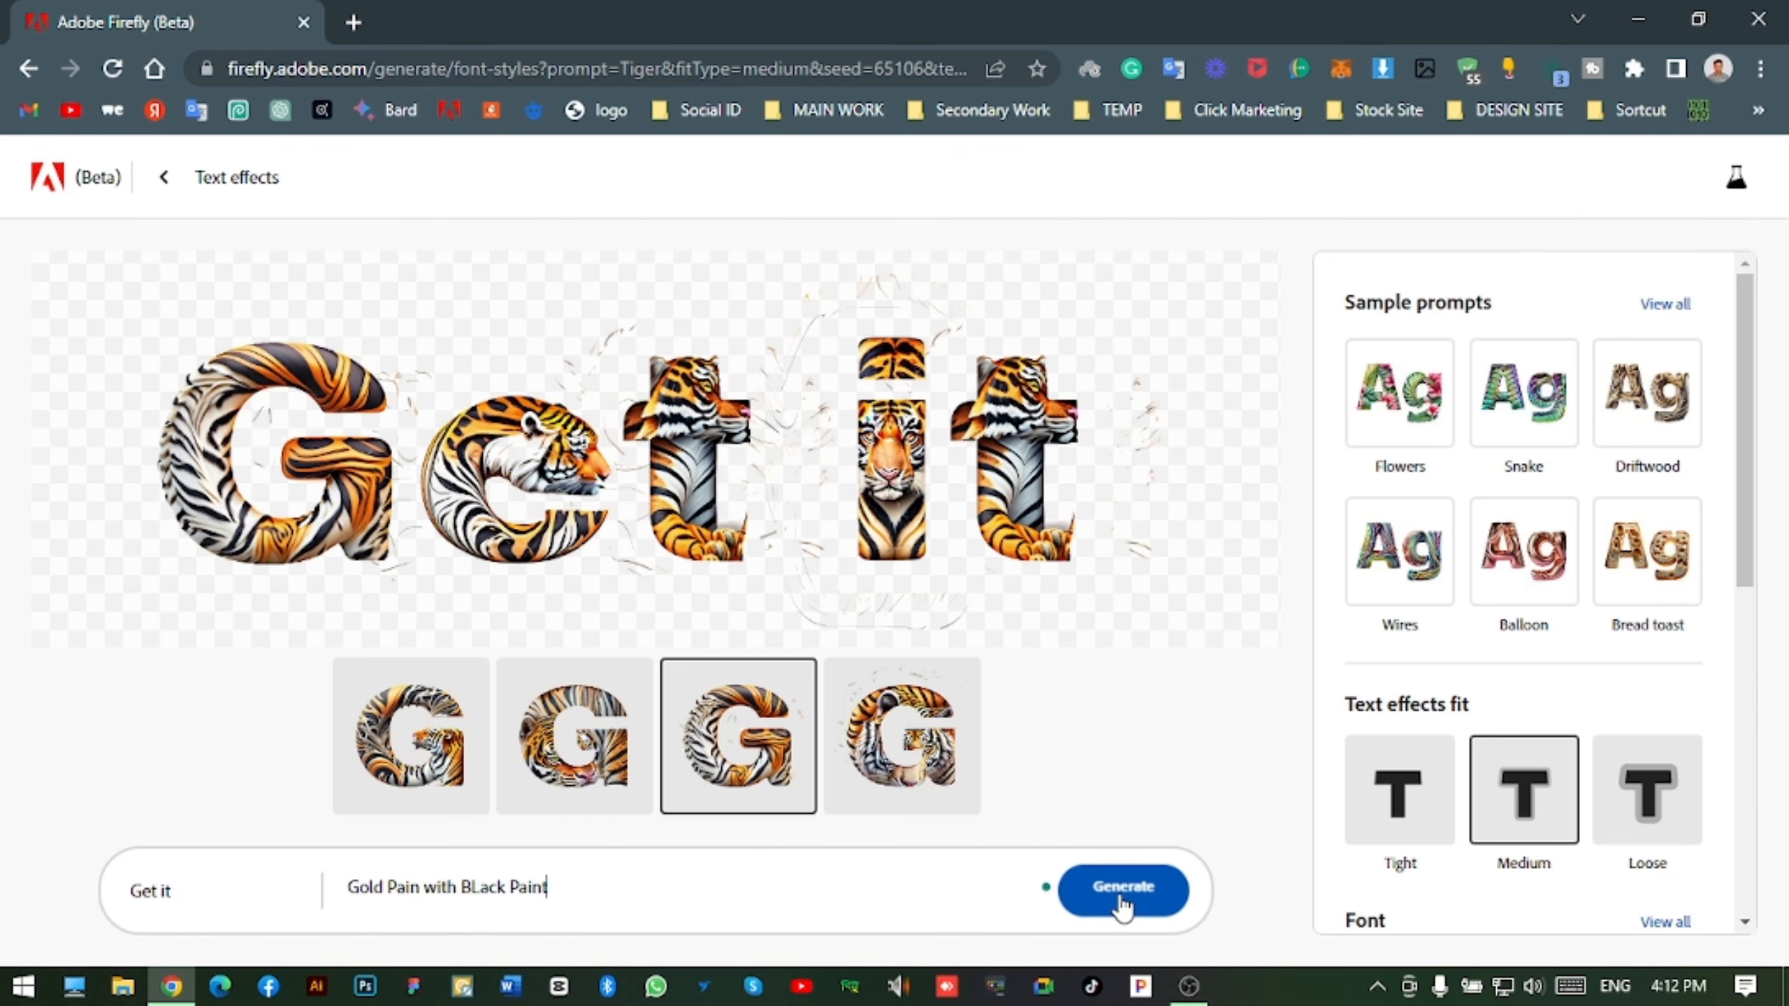
left_click(1128, 899)
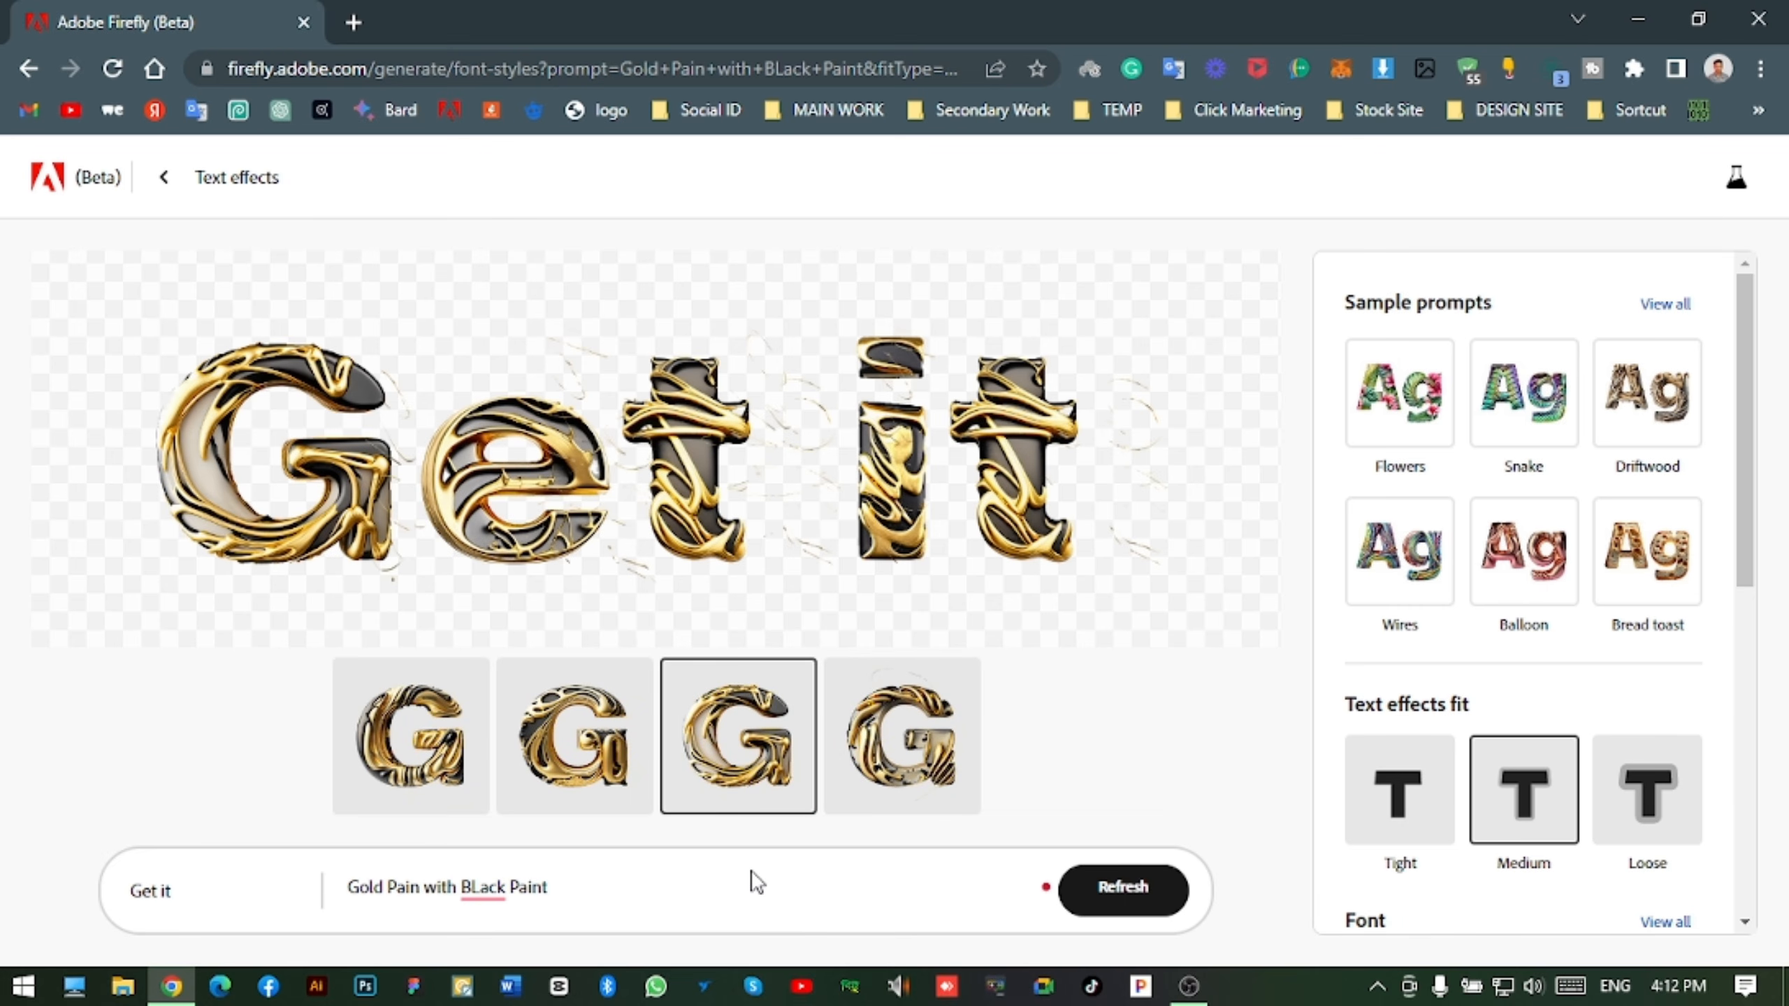
left_click(385, 768)
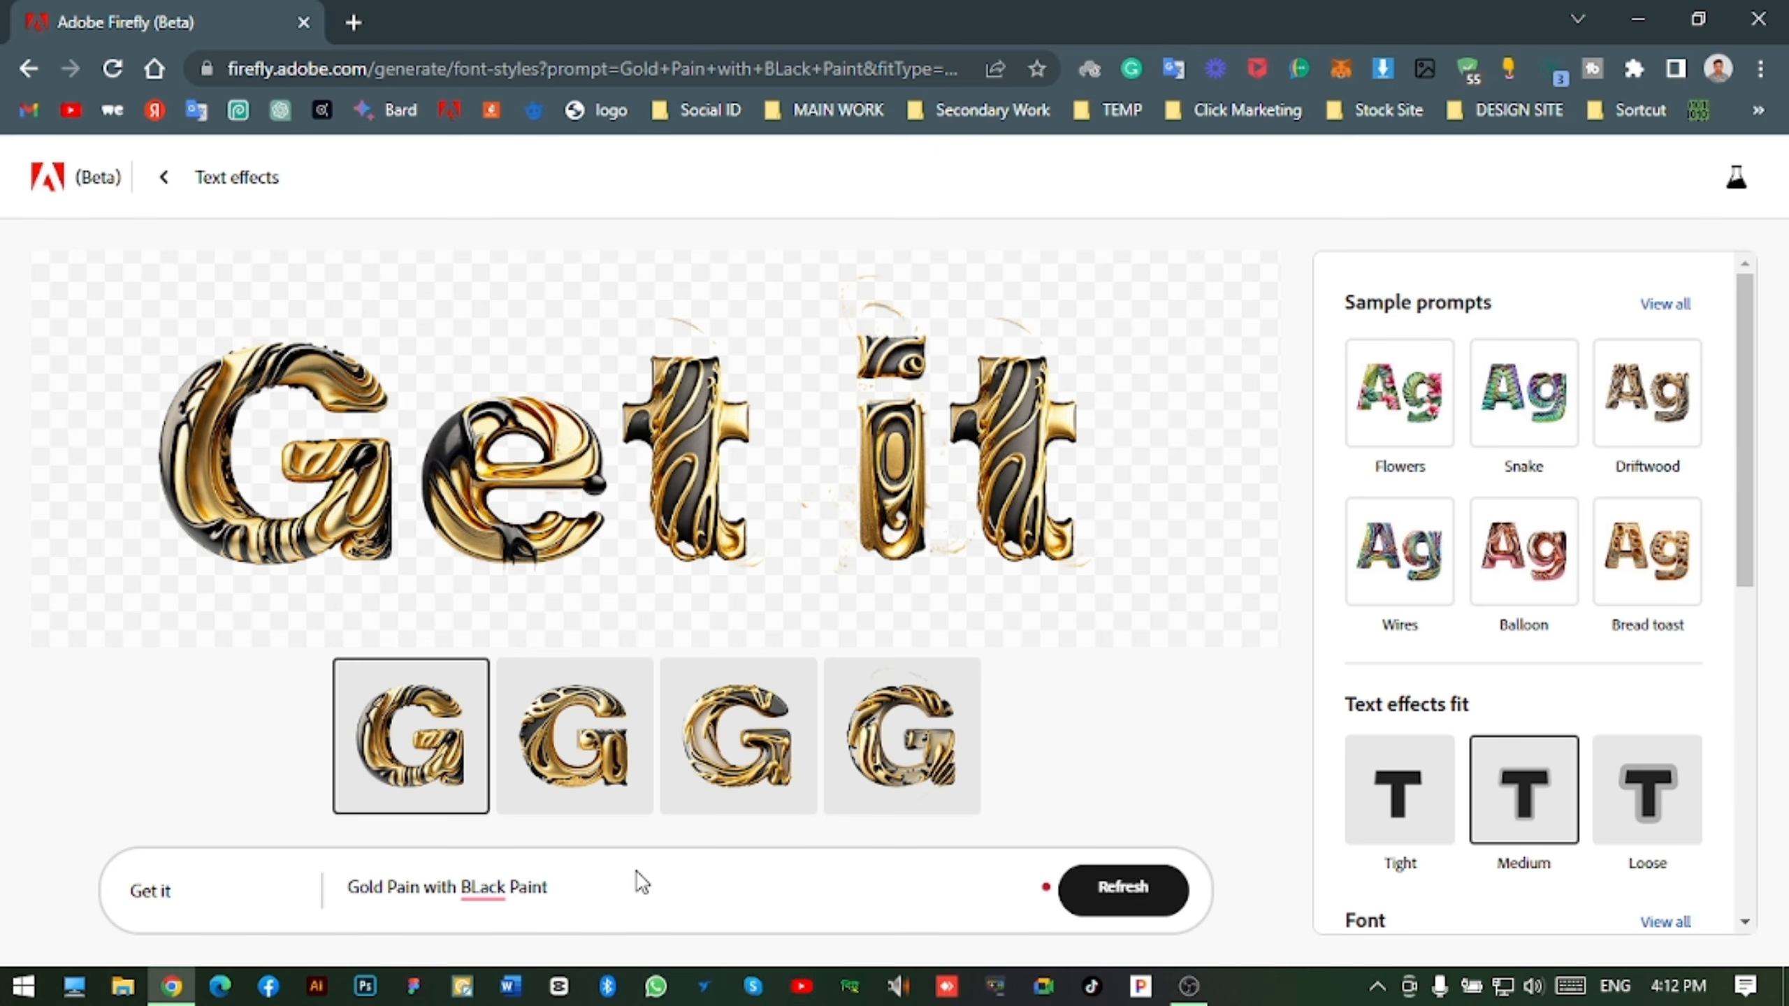
- Replace the effect prompt with "Jungle" and generate the "Get it" lettering in that style
key("ctrl+a")
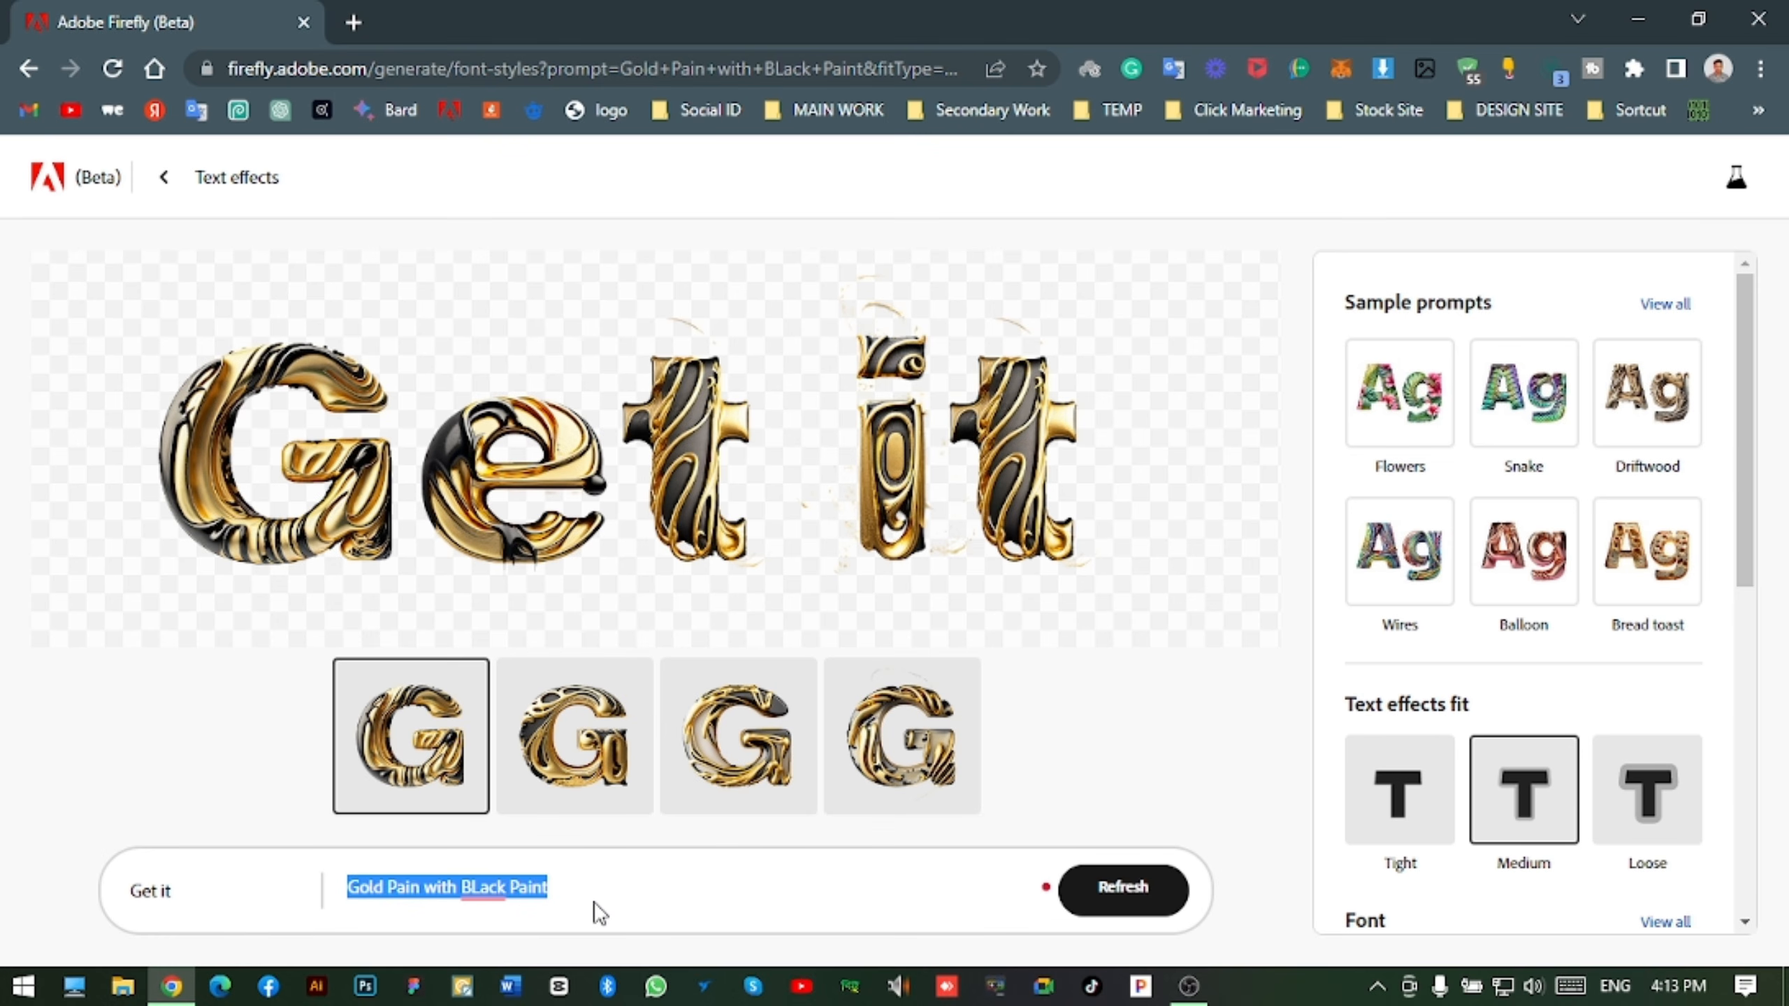
type("Jungle")
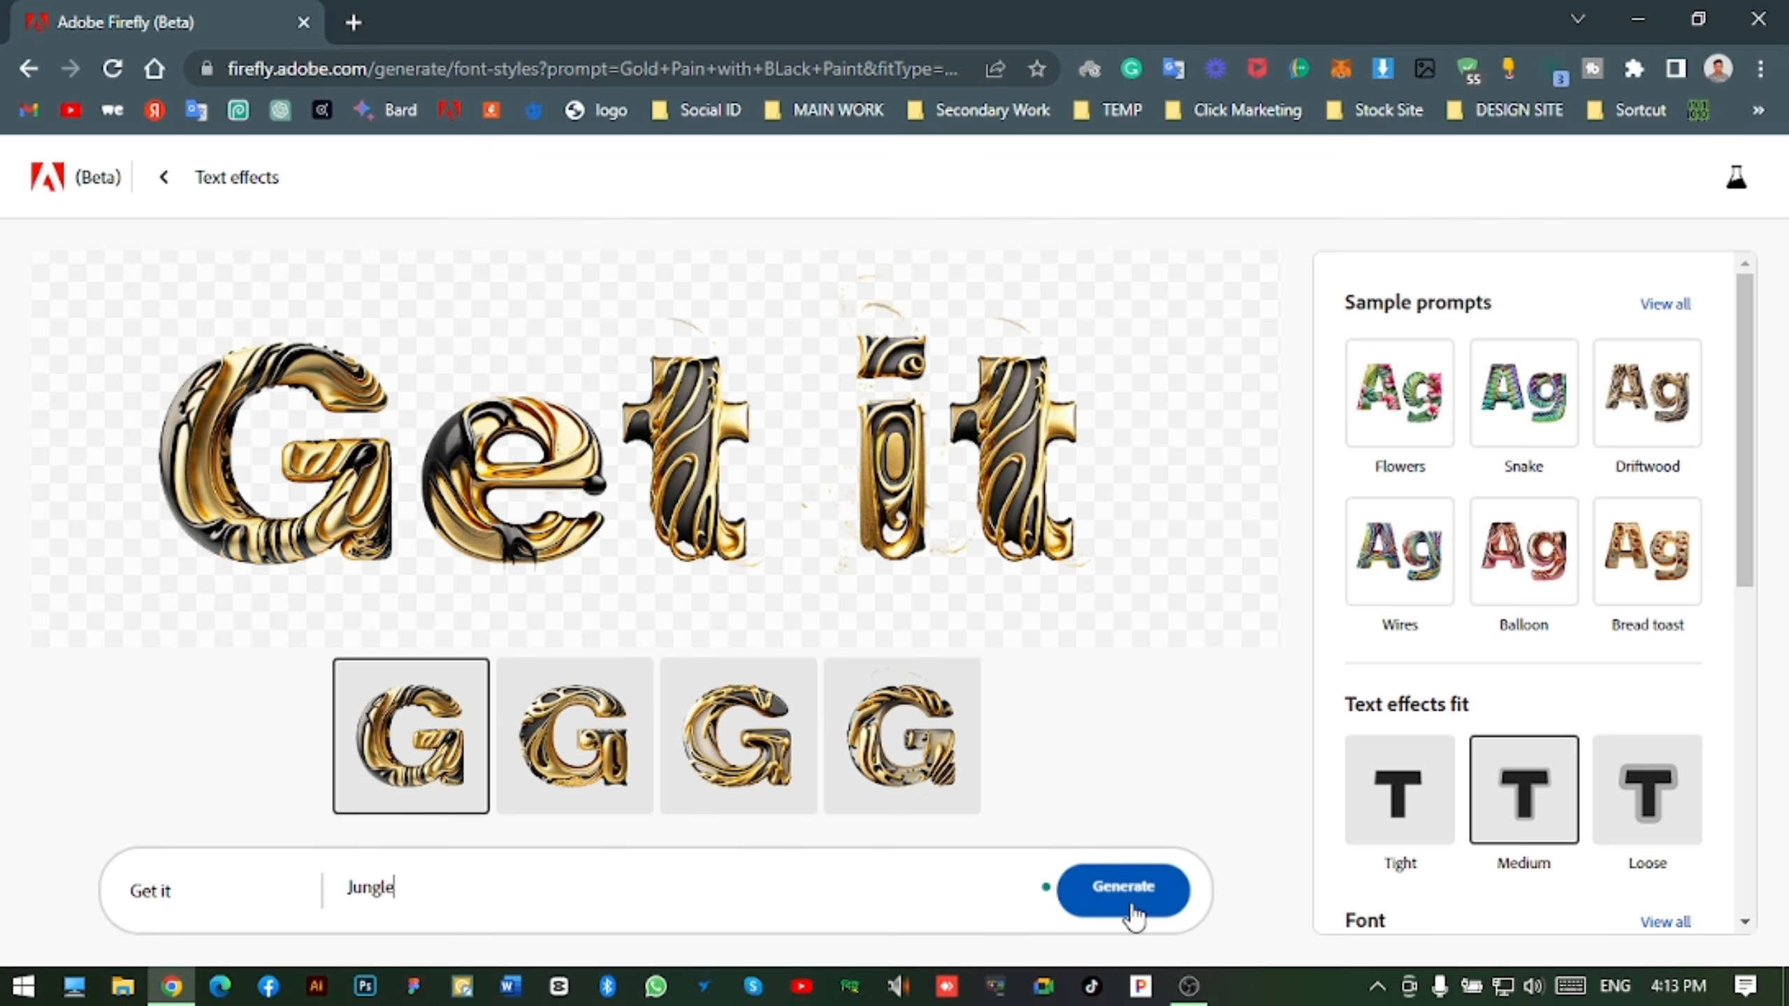
left_click(1144, 895)
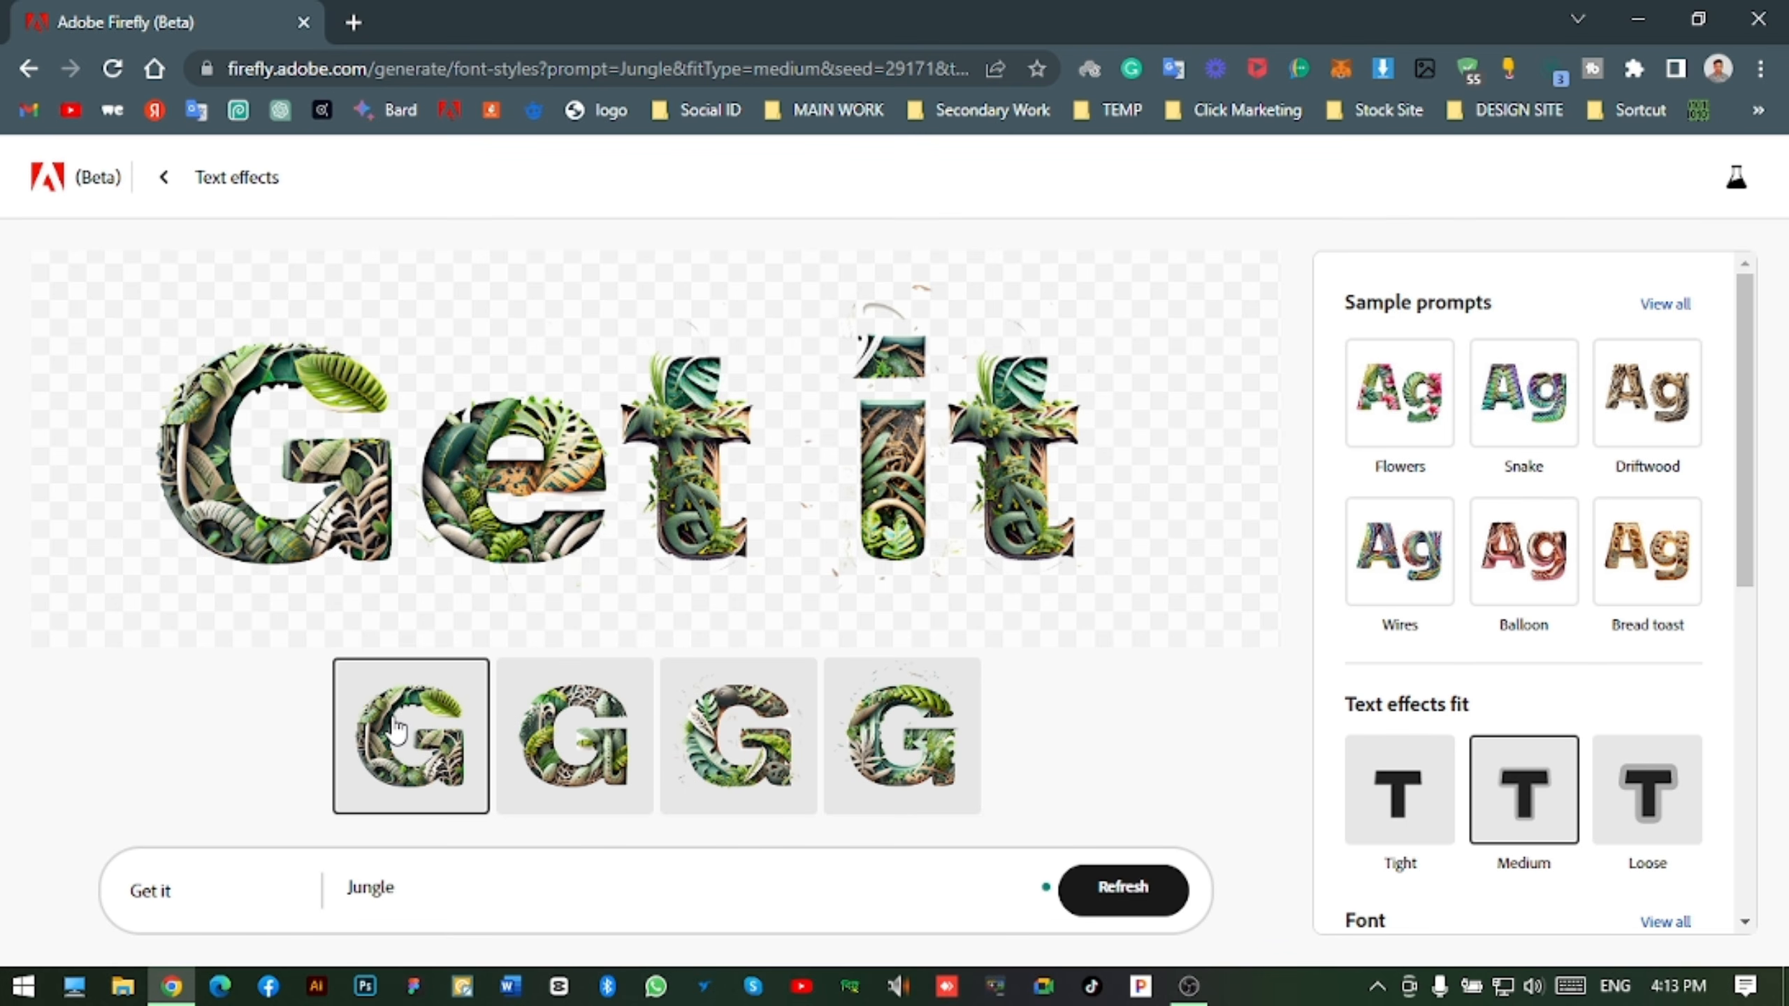
- Download the jungle lettering as the PNG image "Firefly Get it -Jungle 29171.png" in the current folder
mouse_move(1117, 372)
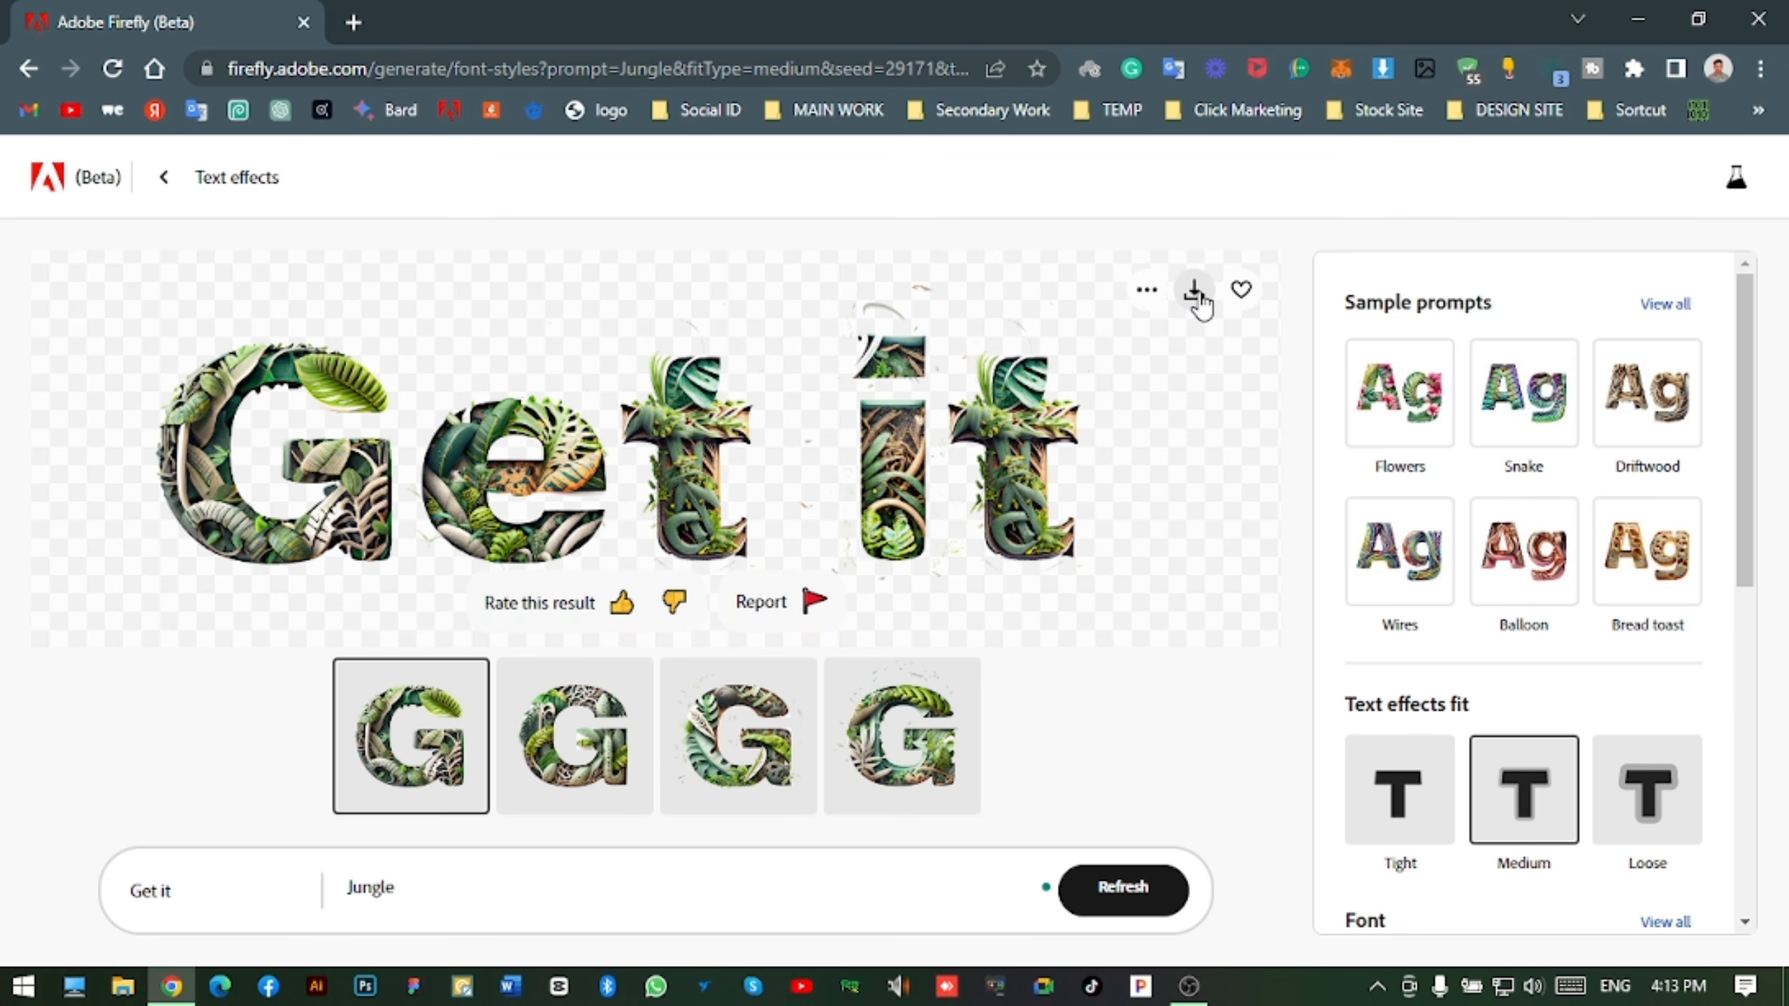
left_click(1195, 292)
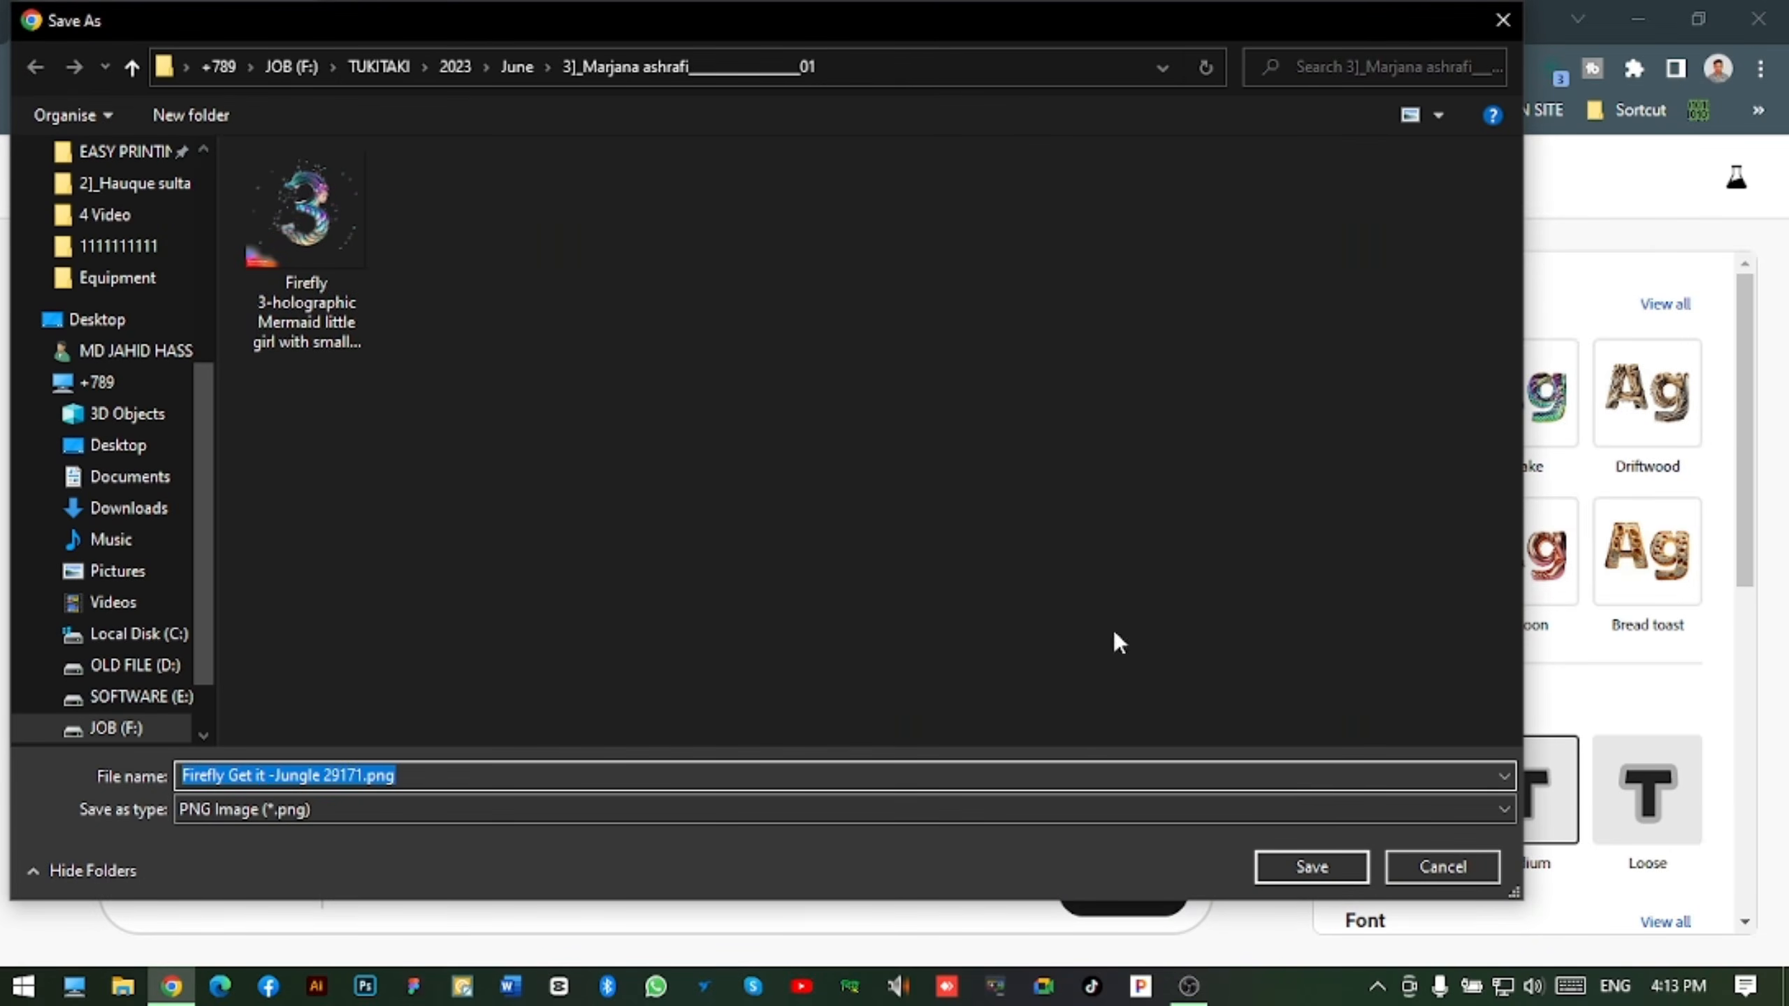
left_click(1308, 868)
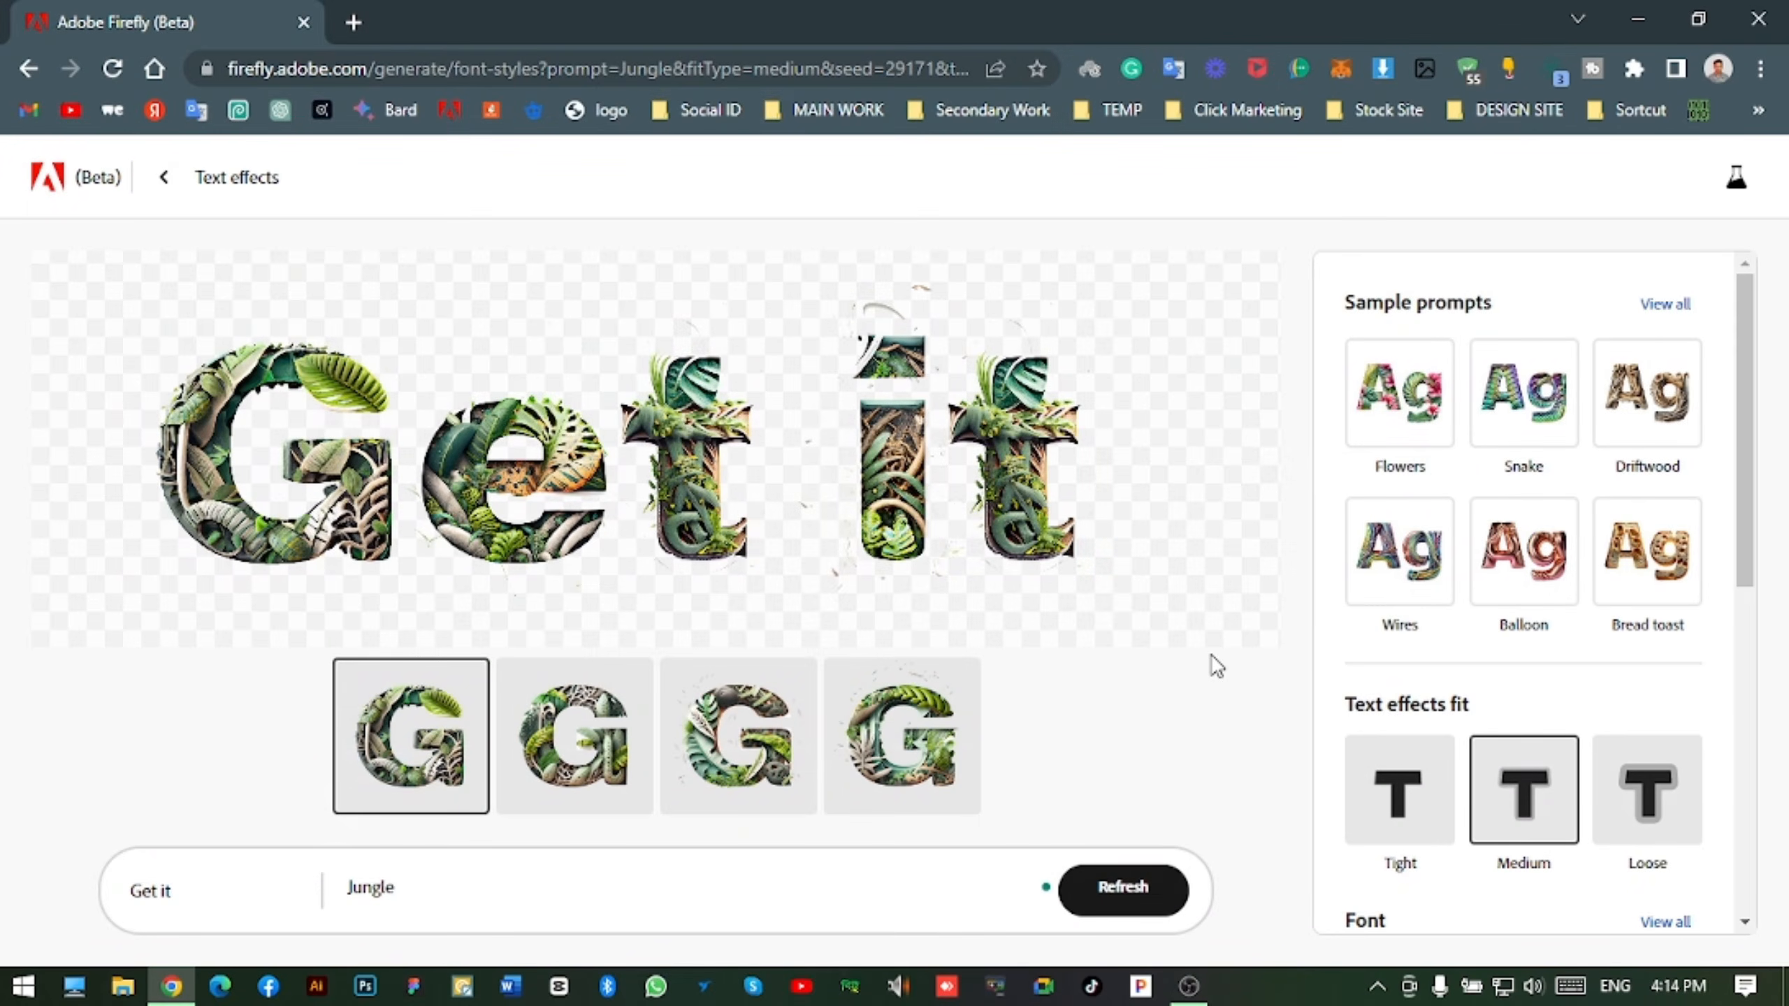